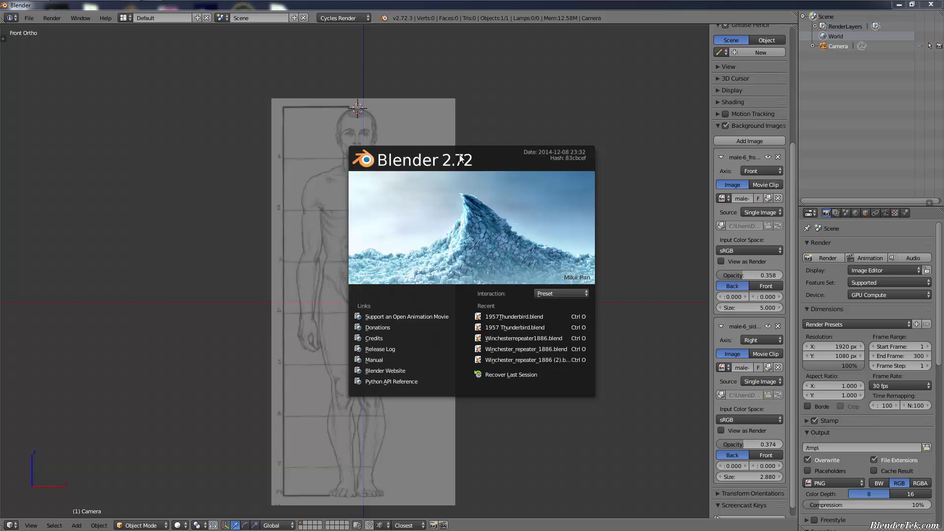
Step: Dismiss the splash screen and compare the male reference drawings in the front and right orthographic views
{"action": "left_click", "coordinate": [547, 208]}
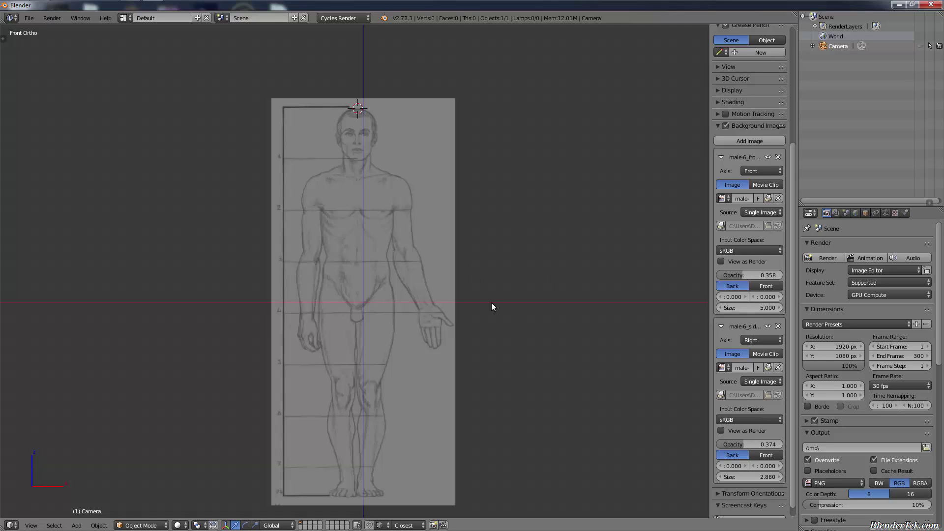
{"action": "key", "text": "KP_3"}
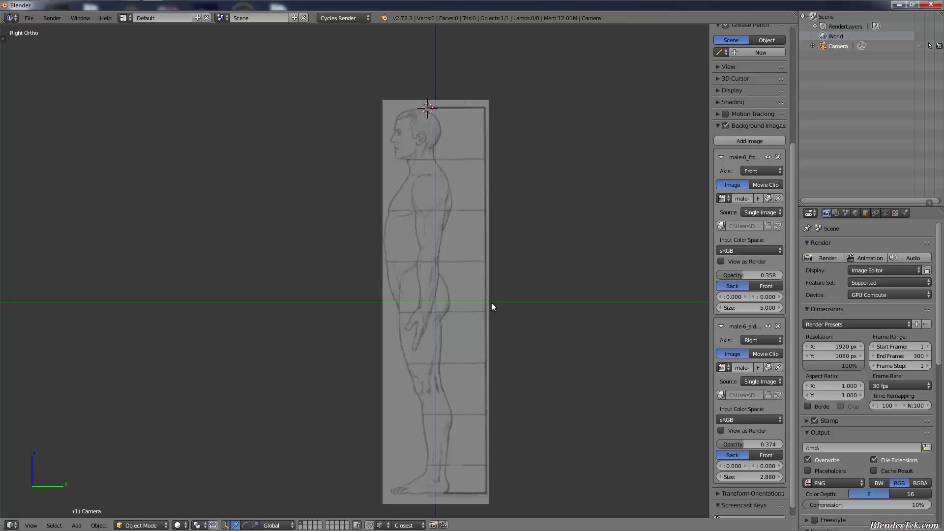
{"action": "key", "text": "KP_1"}
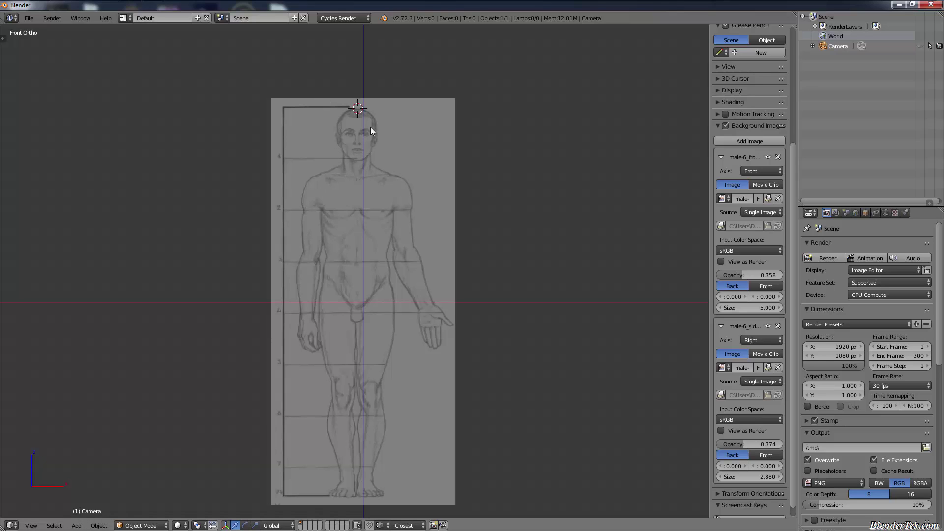
{"action": "key", "text": "KP_3"}
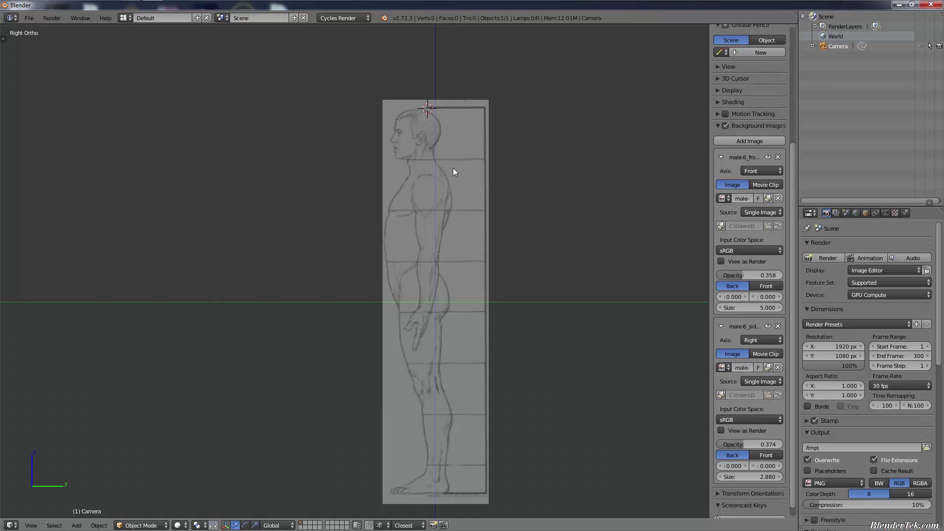
{"action": "key", "text": "KP_1"}
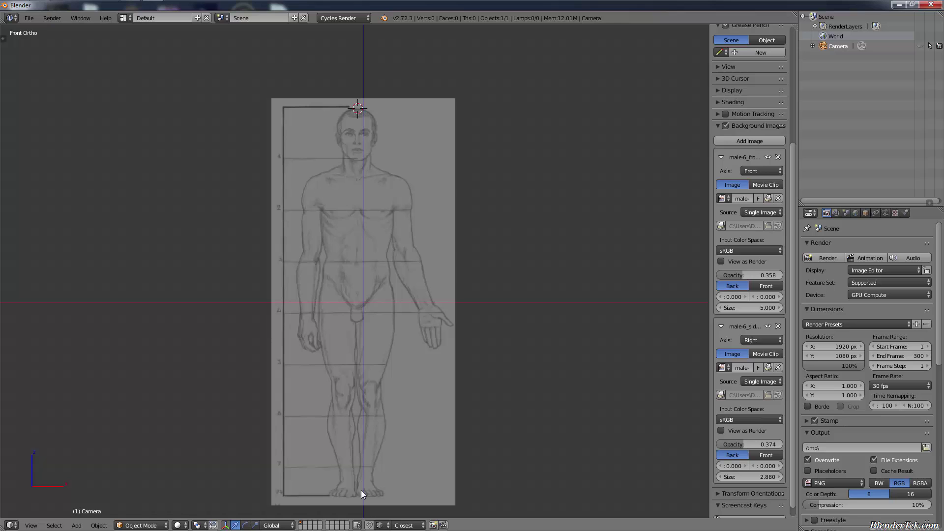
Step: Hide the 3D view's properties sidebar, then look at the source Male 6 blueprint in the browser and return to Blender
{"action": "key", "text": "n"}
{"action": "scroll", "coordinate": [452, 340], "scroll_direction": "down", "scroll_amount": 2}
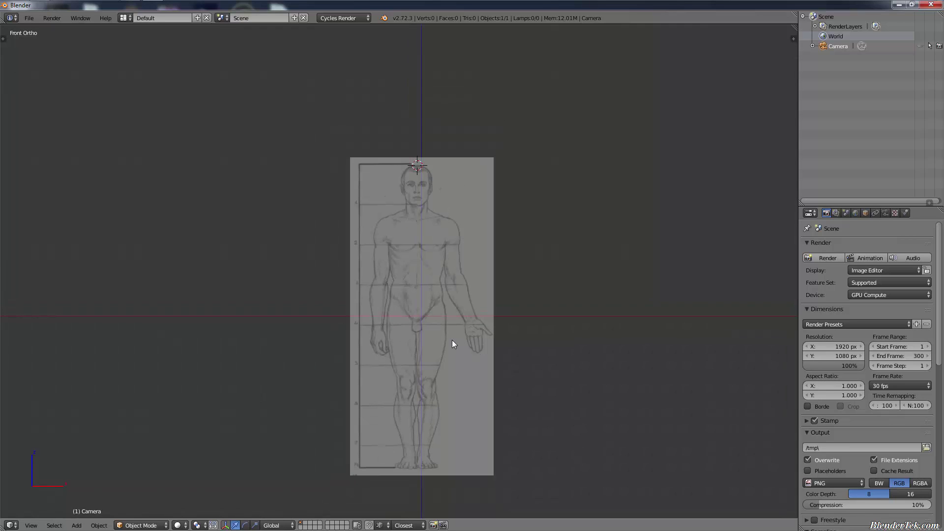
{"action": "middle_click_drag", "start_coordinate": [452, 340], "coordinate": [441, 302], "text": "shift"}
{"action": "scroll", "coordinate": [440, 310], "scroll_direction": "up", "scroll_amount": 2}
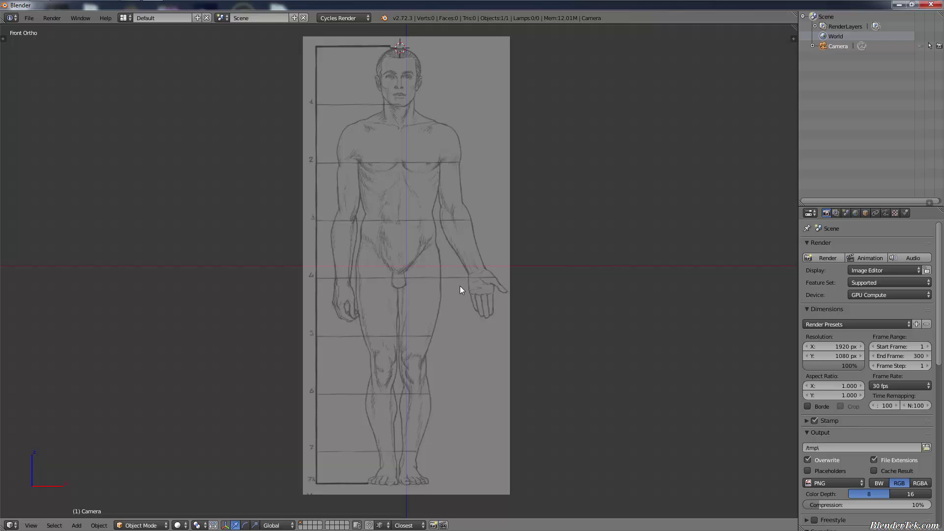
{"action": "key", "text": "alt+Tab"}
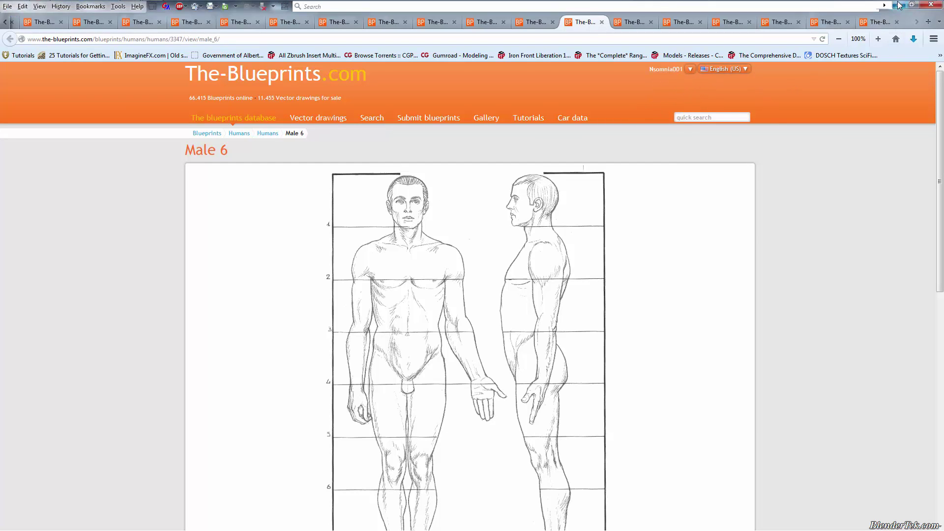
{"action": "key", "text": "alt+Tab"}
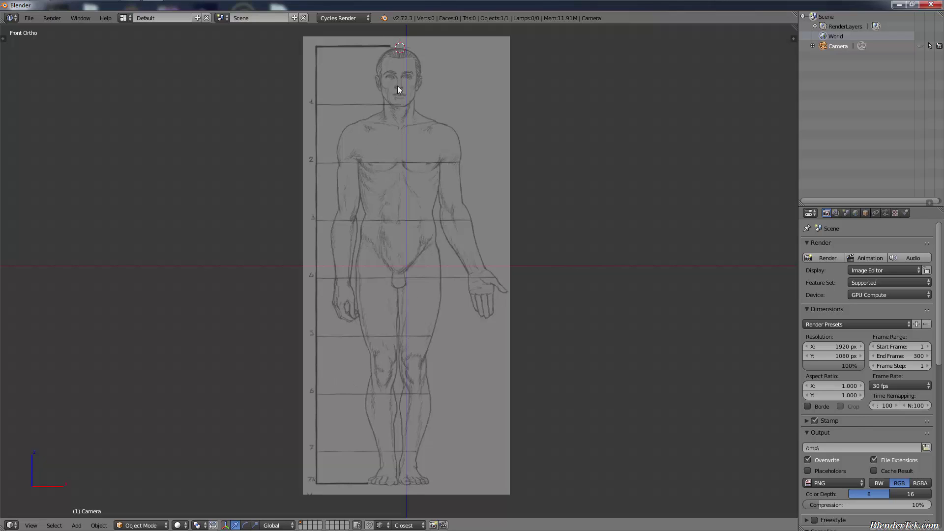
Step: Check that the front and side references align by placing the 3D cursor at the head top, fingertips and feet and comparing both views
{"action": "left_click", "coordinate": [397, 48]}
{"action": "left_click", "coordinate": [398, 48]}
{"action": "key", "text": "KP_3"}
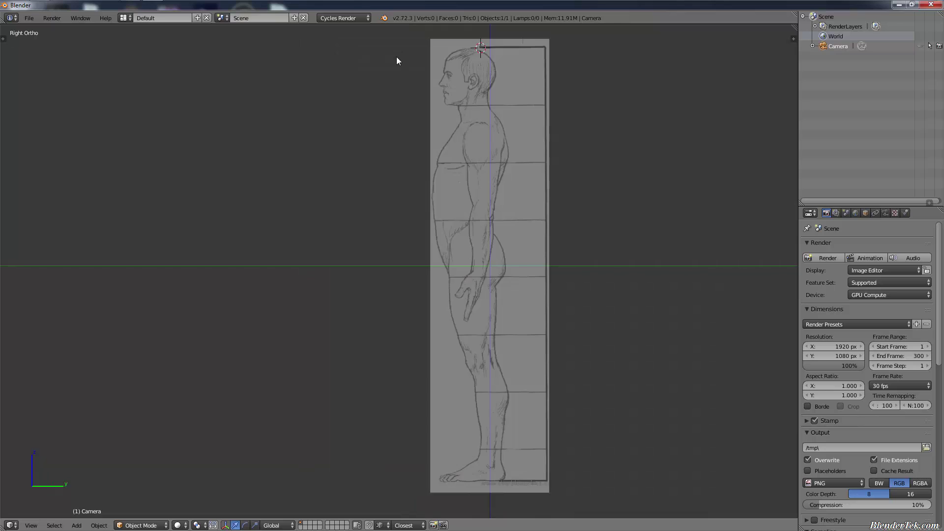
{"action": "key", "text": "KP_1"}
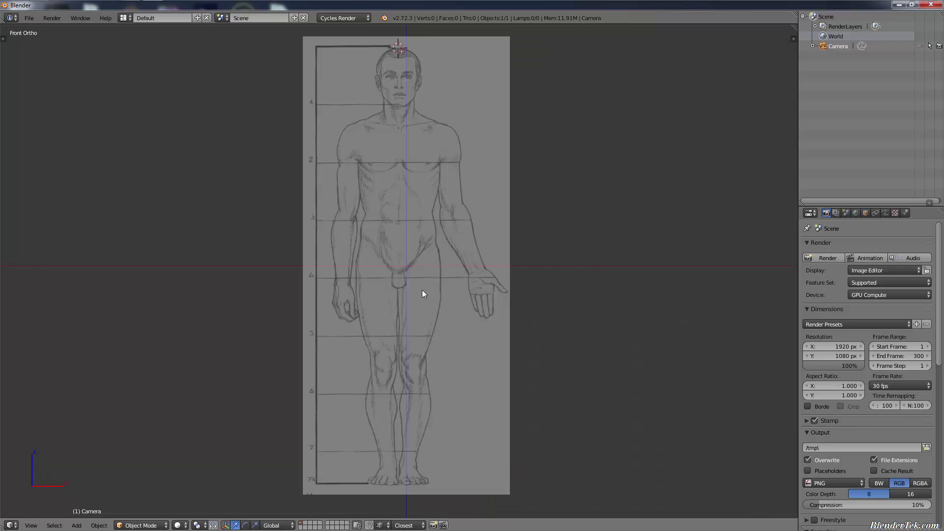
{"action": "left_click", "coordinate": [483, 317]}
{"action": "key", "text": "KP_3"}
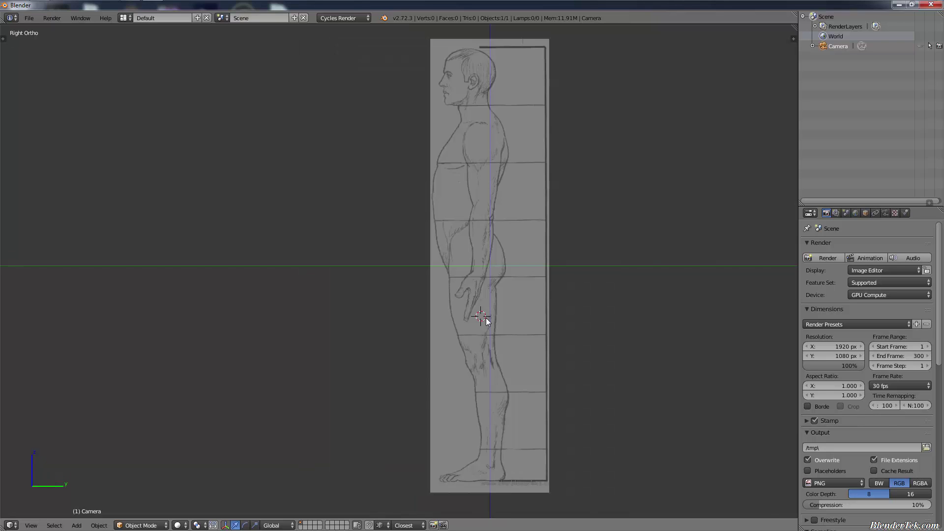
{"action": "key", "text": "KP_1"}
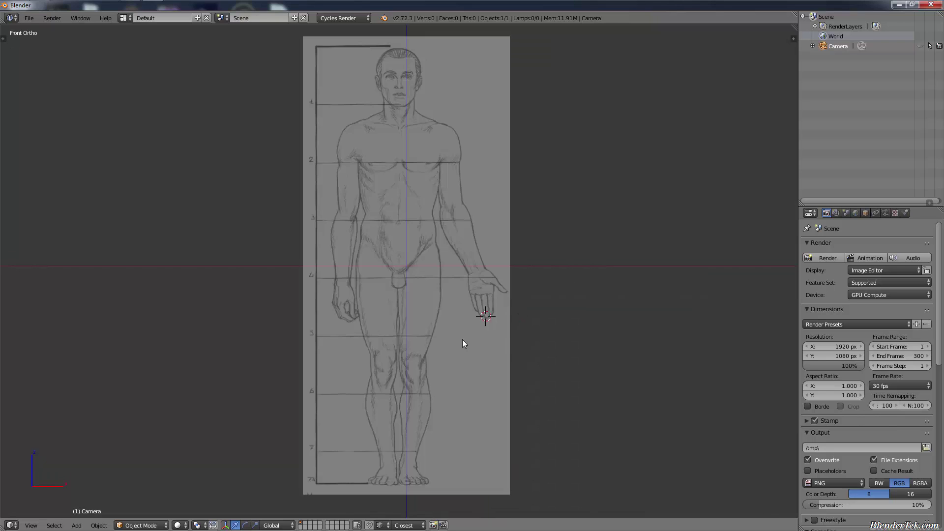
{"action": "left_click", "coordinate": [399, 485]}
{"action": "key", "text": "KP_3"}
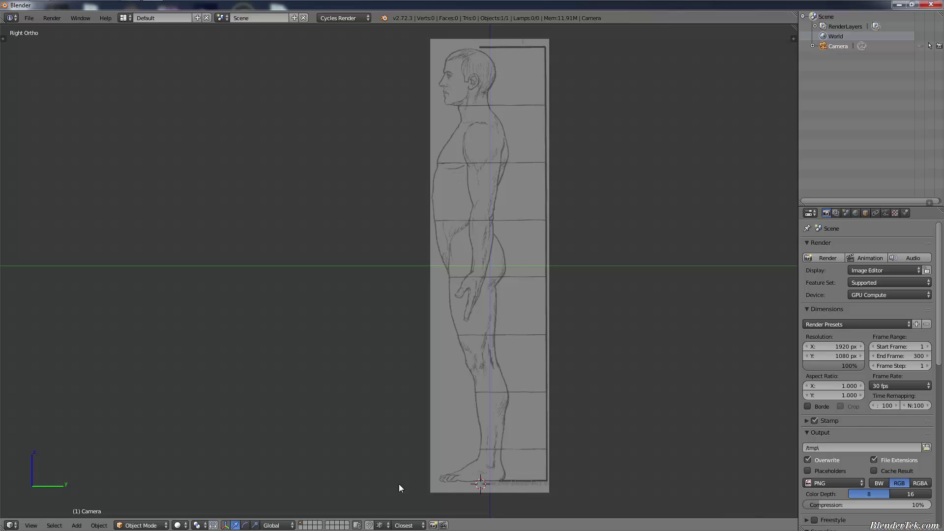
{"action": "key", "text": "KP_1"}
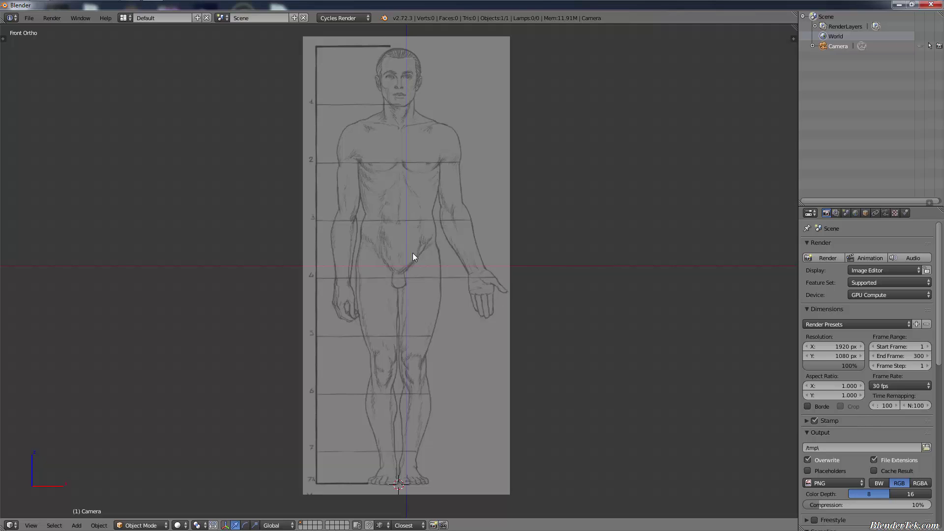
Step: Set the front background image's X offset to 0.320 to centre the figure on the vertical axis, and compare it with the side view
{"action": "key", "text": "n"}
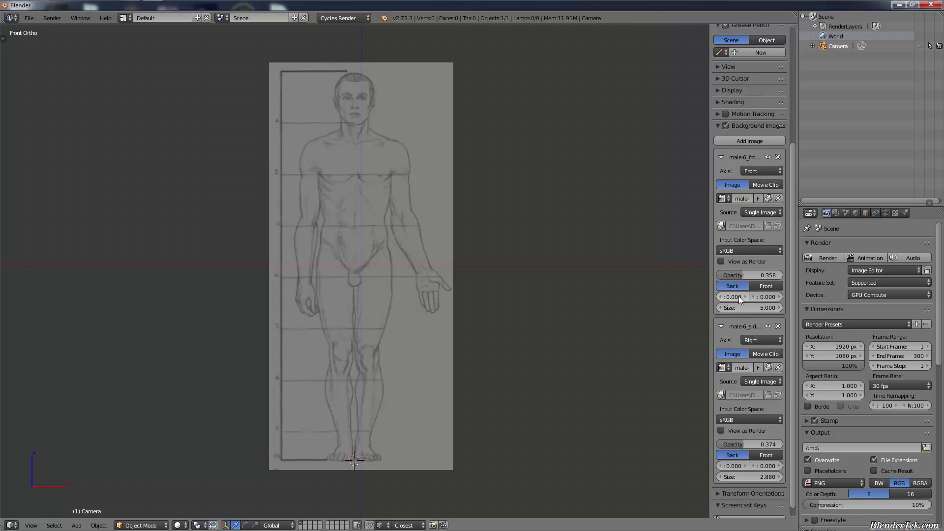
{"action": "left_click_drag", "start_coordinate": [733, 297], "coordinate": [748, 297]}
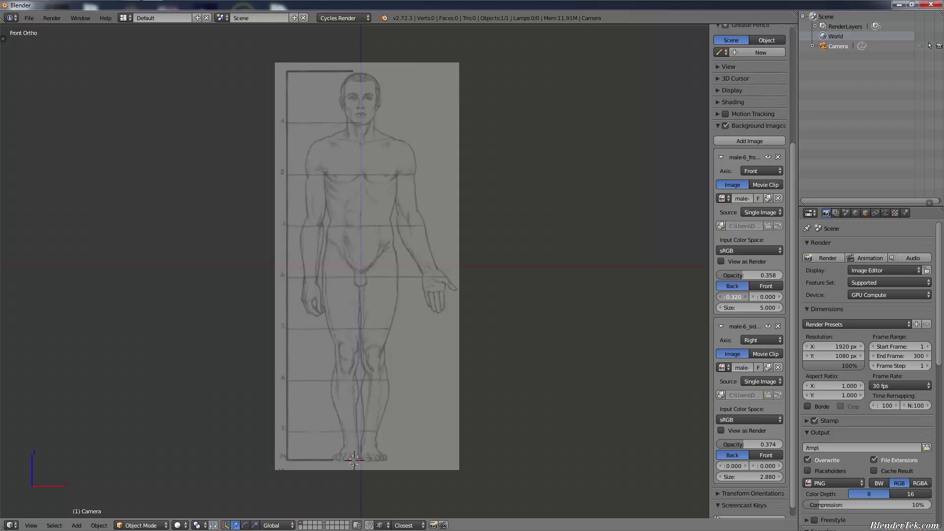
{"action": "left_click_drag", "start_coordinate": [748, 297], "coordinate": [749, 297]}
{"action": "key", "text": "KP_3"}
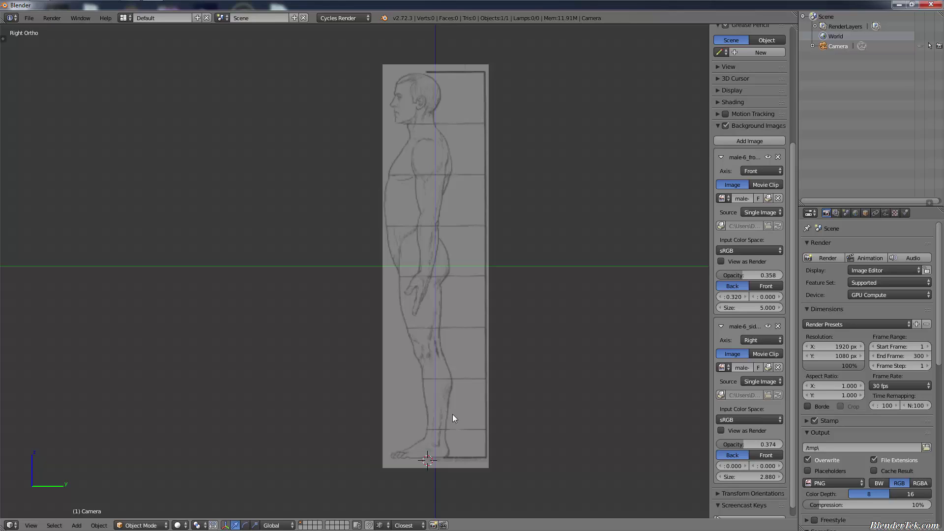
{"action": "key", "text": "KP_1"}
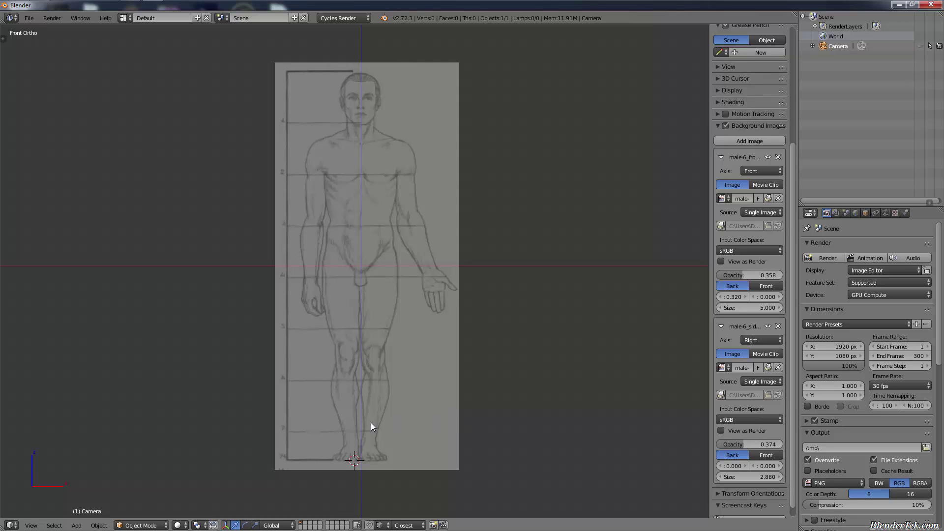
Step: Place the 3D cursor at the centre of the chest and set the side background image's X offset to 0.430
{"action": "left_click", "coordinate": [361, 174]}
{"action": "key", "text": "KP_3"}
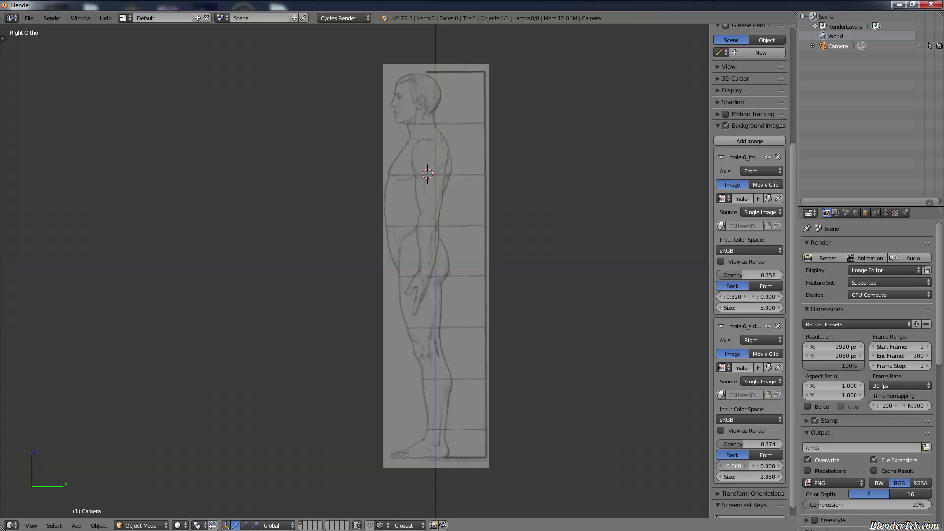
{"action": "left_click_drag", "start_coordinate": [733, 466], "coordinate": [752, 466]}
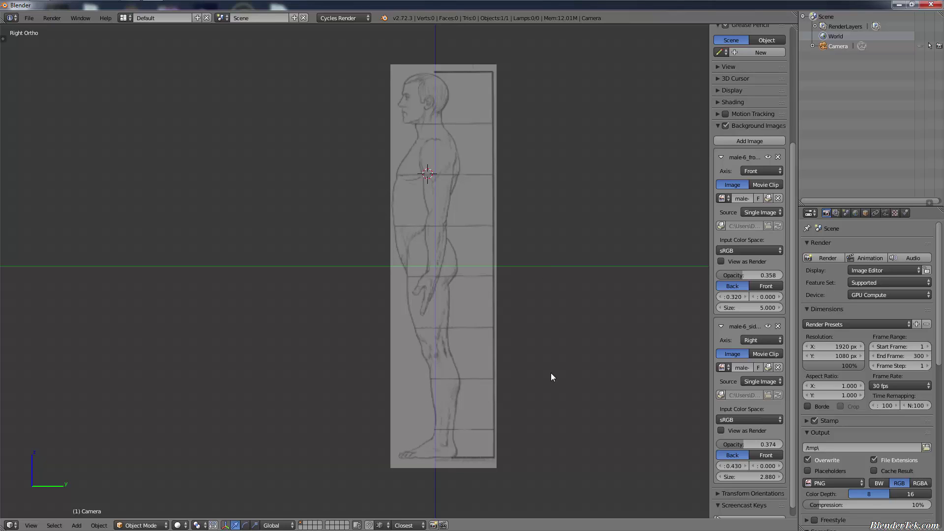
{"action": "key", "text": "n"}
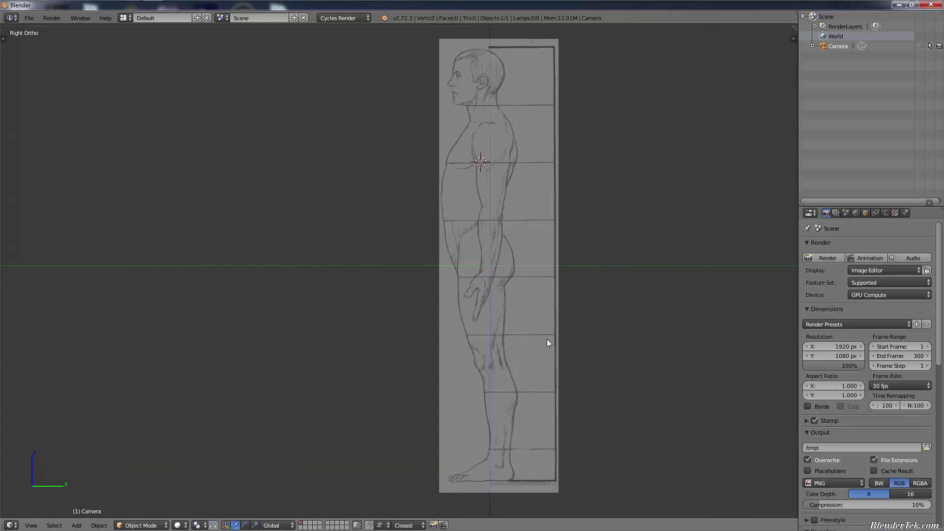
Step: Add a plane at the 3D cursor in the front view and align it to the view
{"action": "key", "text": "KP_1"}
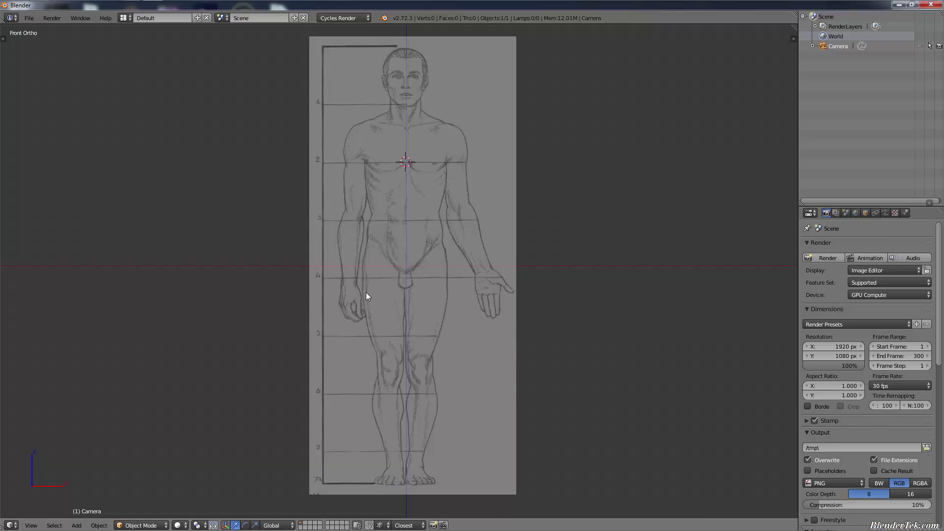
{"action": "key", "text": "shift+a"}
{"action": "mouse_move", "coordinate": [367, 290]}
{"action": "left_click", "coordinate": [403, 291]}
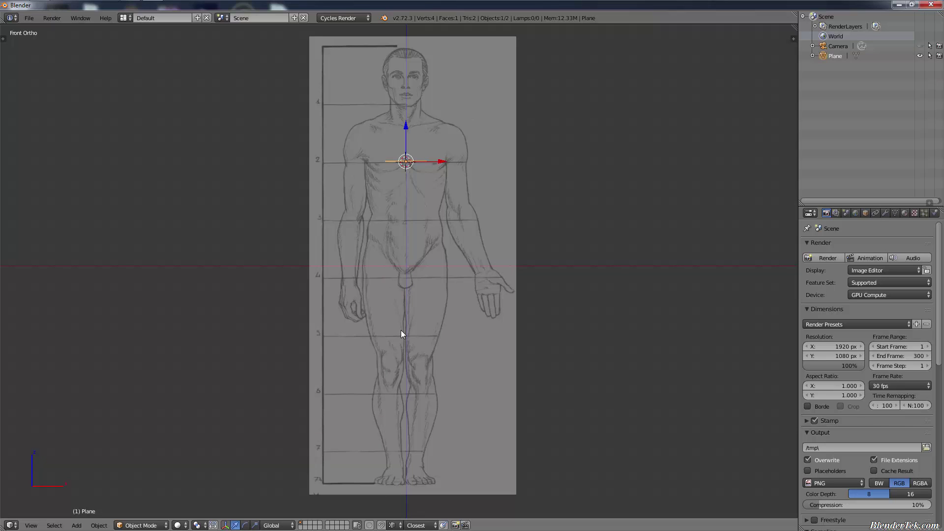
{"action": "key", "text": "F6"}
{"action": "left_click", "coordinate": [491, 361]}
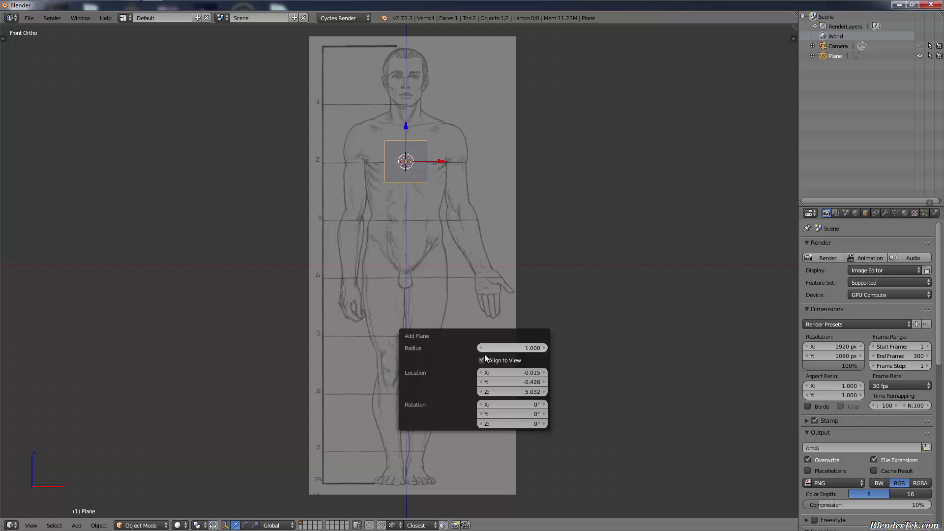
Step: Enter Edit Mode on the plane and start the Screencast Keys display
{"action": "key", "text": "Tab"}
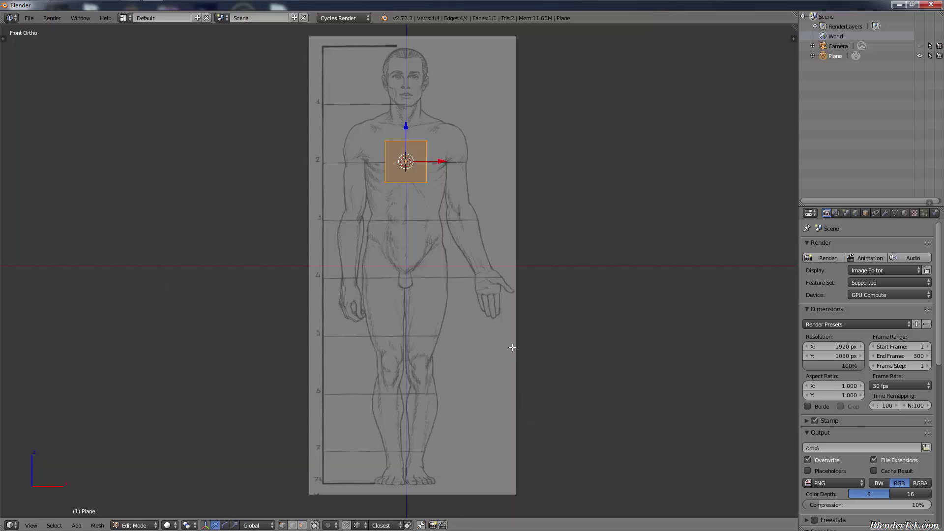
{"action": "key", "text": "alt+m"}
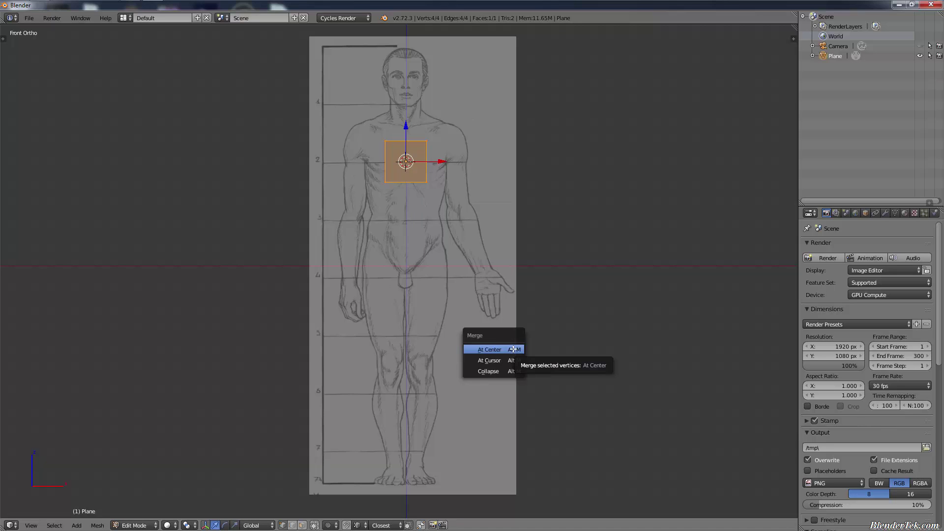
{"action": "key", "text": "n"}
{"action": "scroll", "coordinate": [715, 451], "scroll_direction": "down", "scroll_amount": 12}
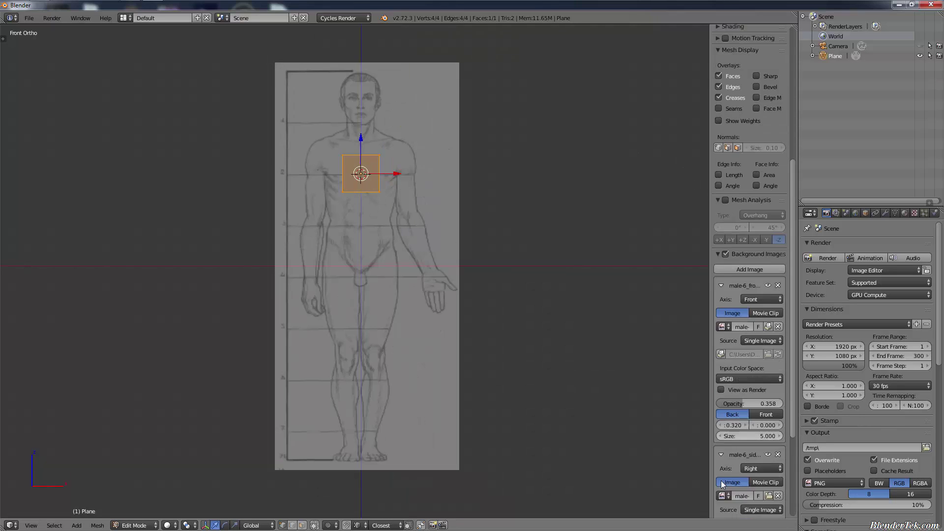
{"action": "left_click", "coordinate": [734, 510]}
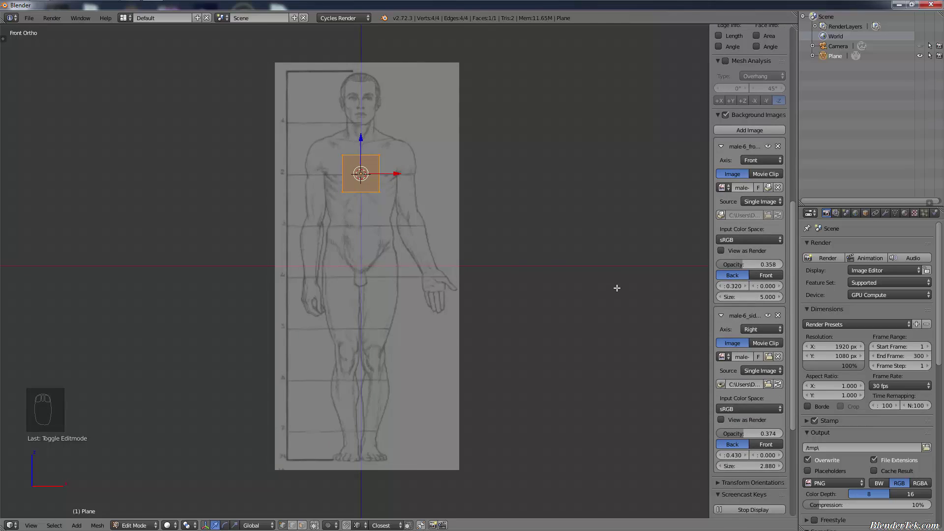
{"action": "key", "text": "n"}
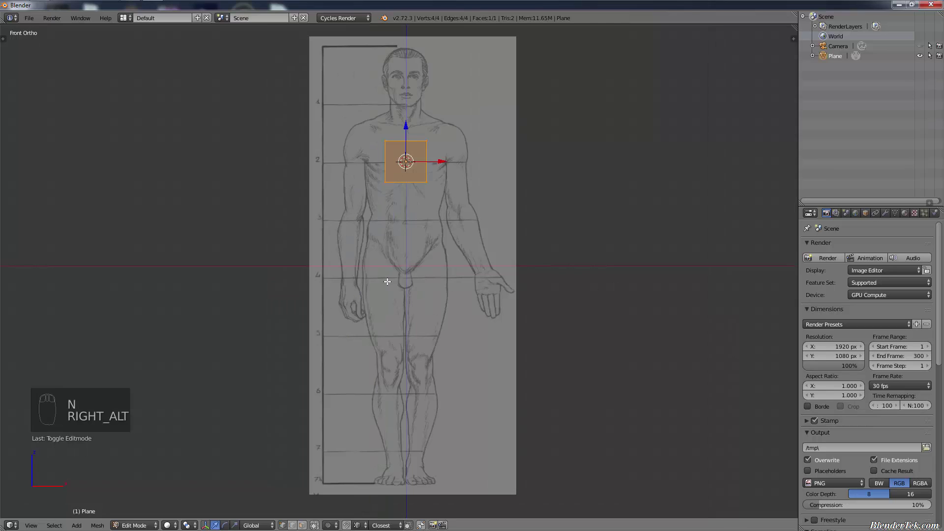
Step: Merge the plane's vertices at their center and move the single vertex down along the Z axis, just below the chest line
{"action": "key", "text": "alt+m"}
{"action": "left_click", "coordinate": [387, 281]}
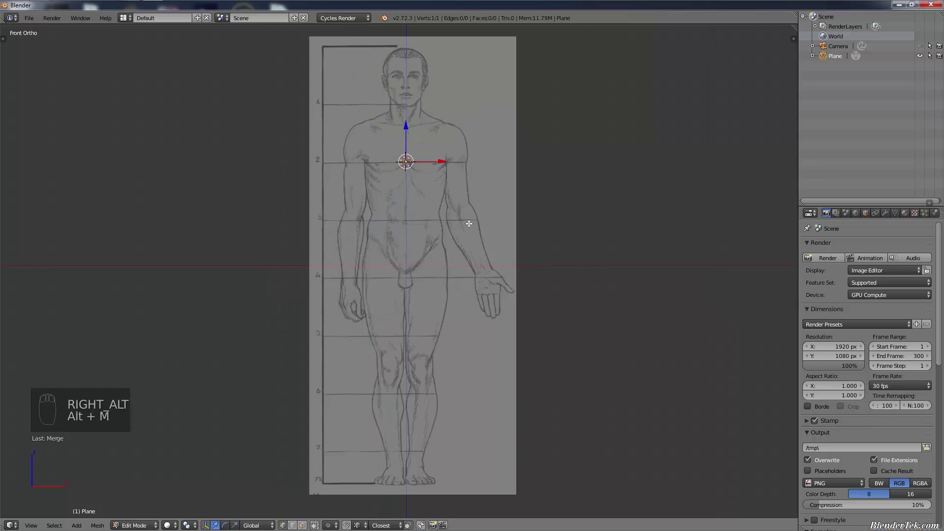
{"action": "key", "text": "g"}
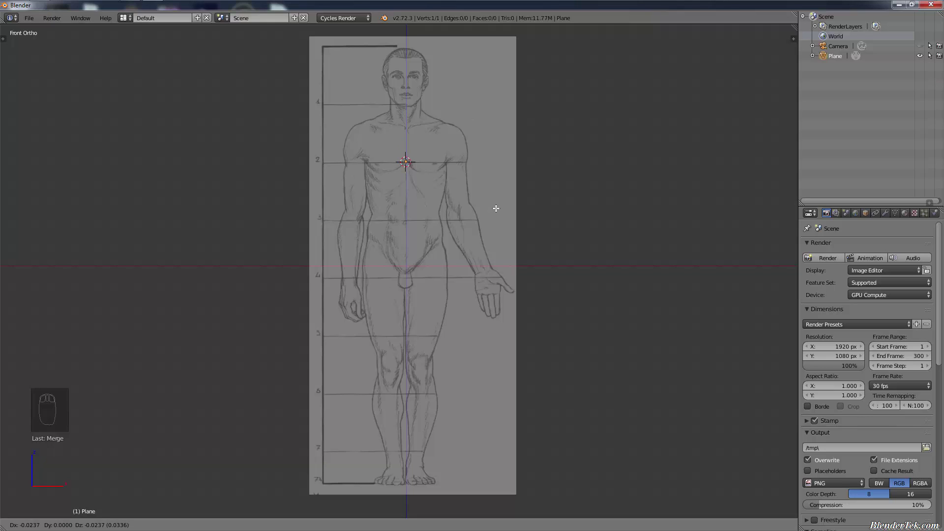
{"action": "left_click", "coordinate": [493, 210]}
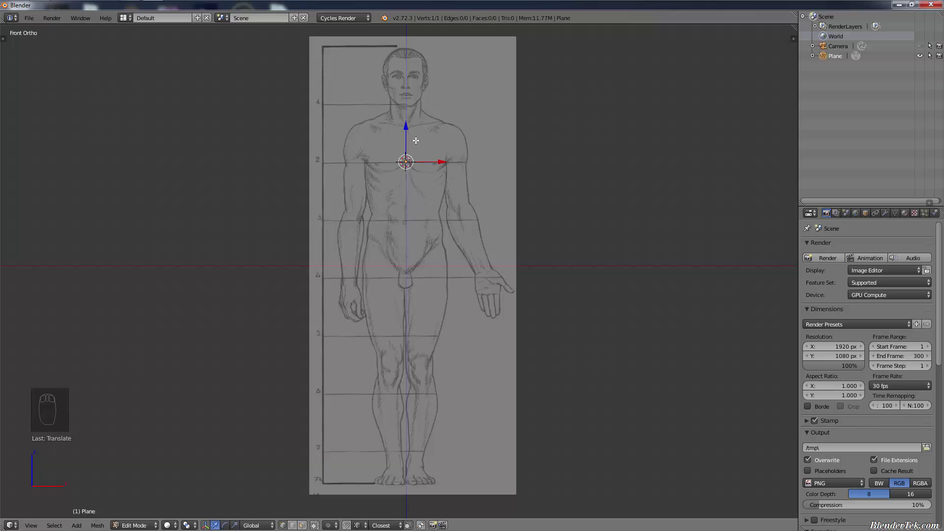
{"action": "left_click_drag", "start_coordinate": [407, 127], "coordinate": [407, 127]}
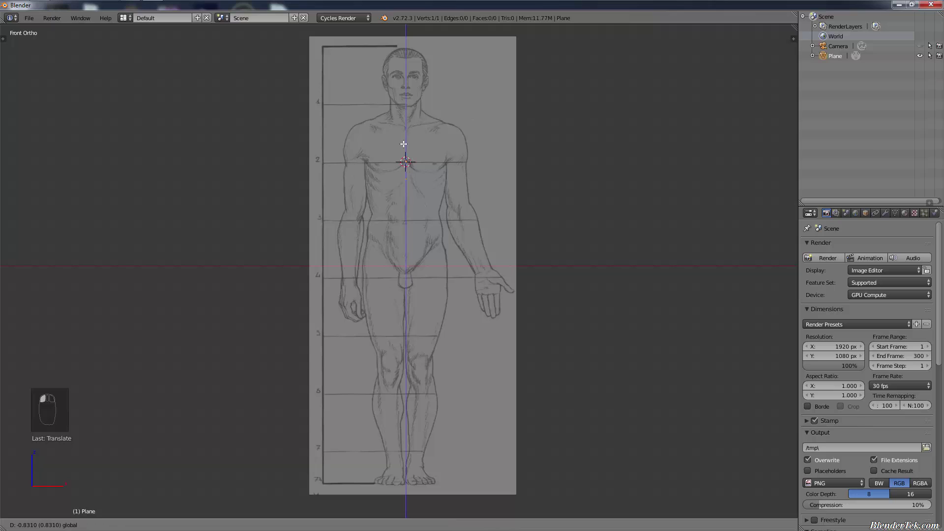
{"action": "left_click_drag", "start_coordinate": [405, 149], "coordinate": [405, 154]}
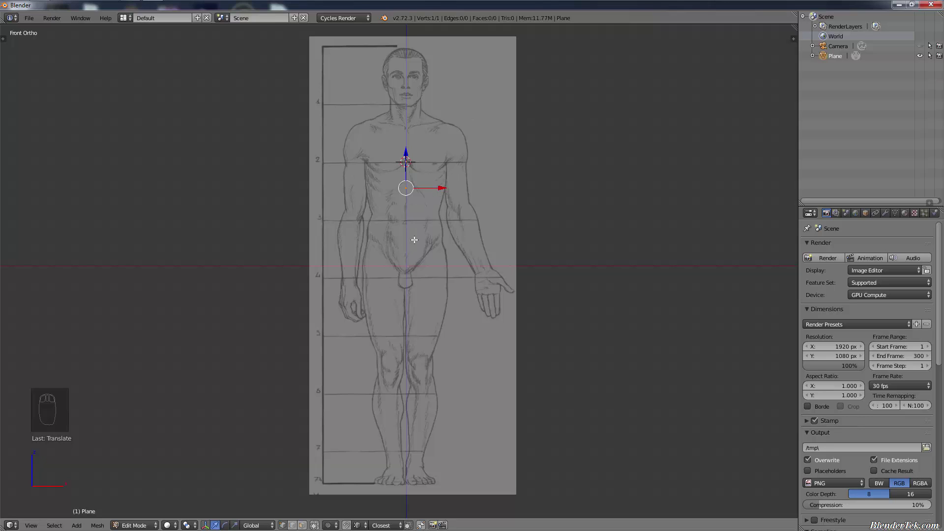
Step: Extrude the vertex straight down along the Z axis to the crotch and add a Mirror modifier to the plane
{"action": "key", "text": "e"}
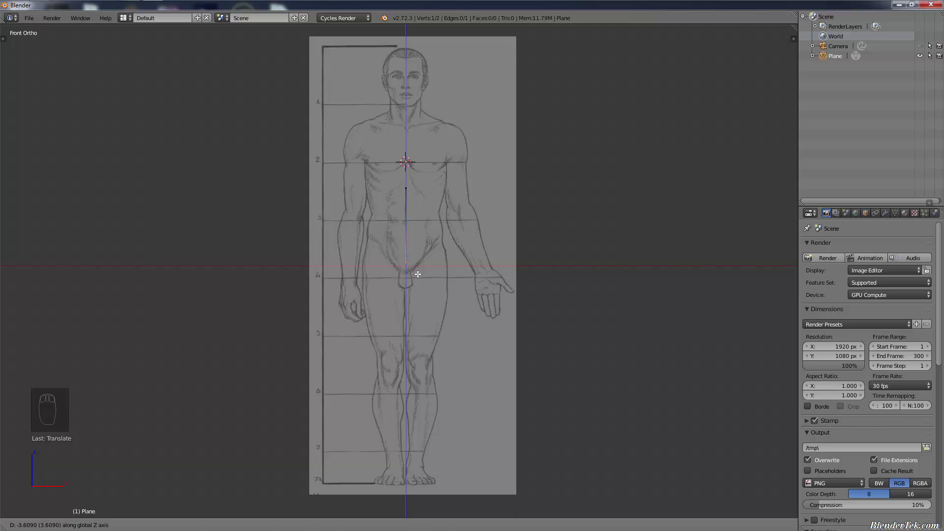
{"action": "left_click", "coordinate": [417, 273]}
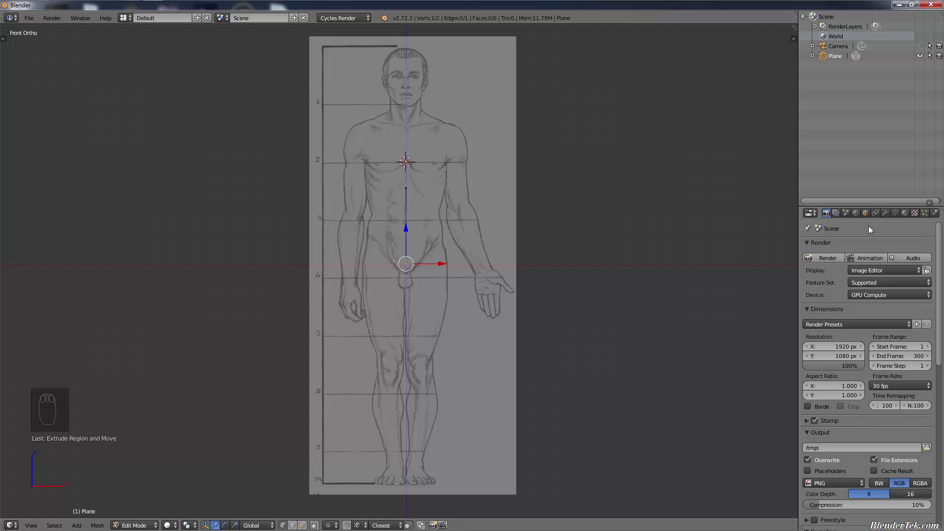
{"action": "left_click", "coordinate": [884, 213]}
{"action": "left_click", "coordinate": [850, 246]}
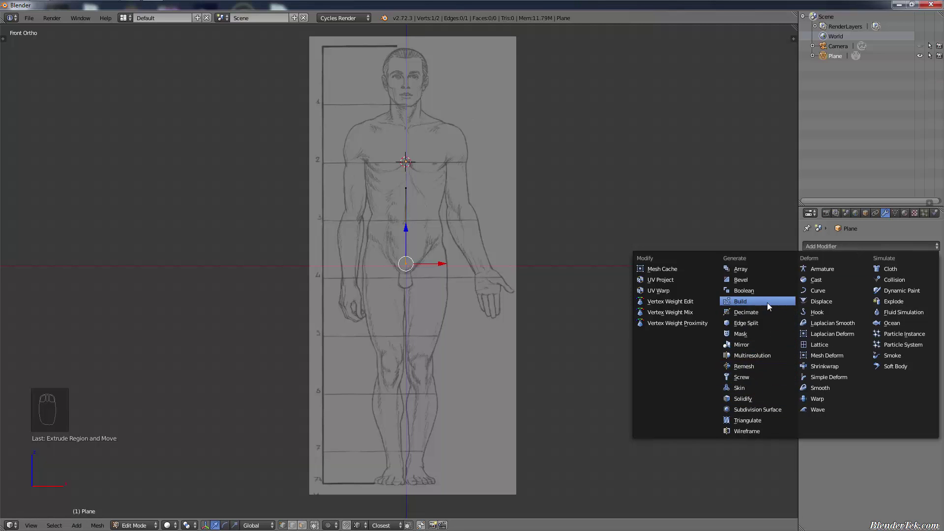
{"action": "left_click", "coordinate": [754, 350]}
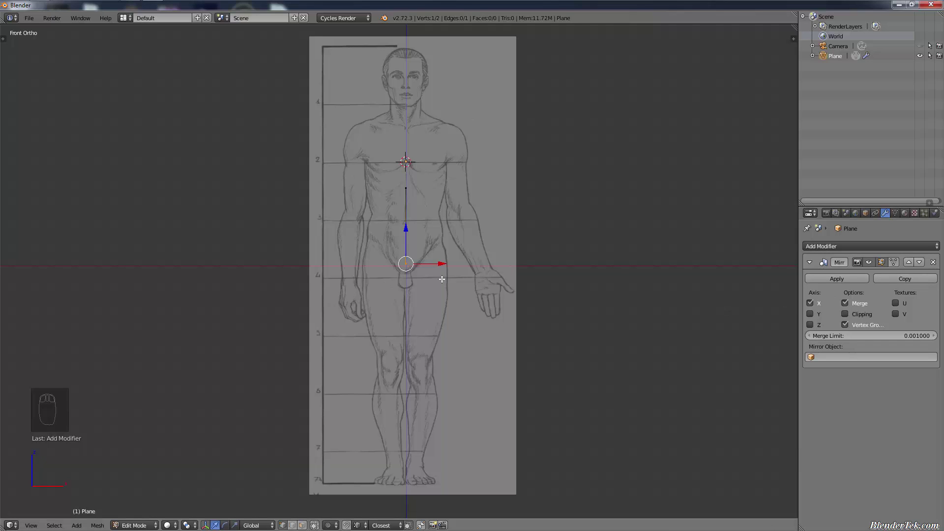
Step: Extrude the crotch vertex horizontally out to the hip and add a Skin modifier to the plane
{"action": "key", "text": "e"}
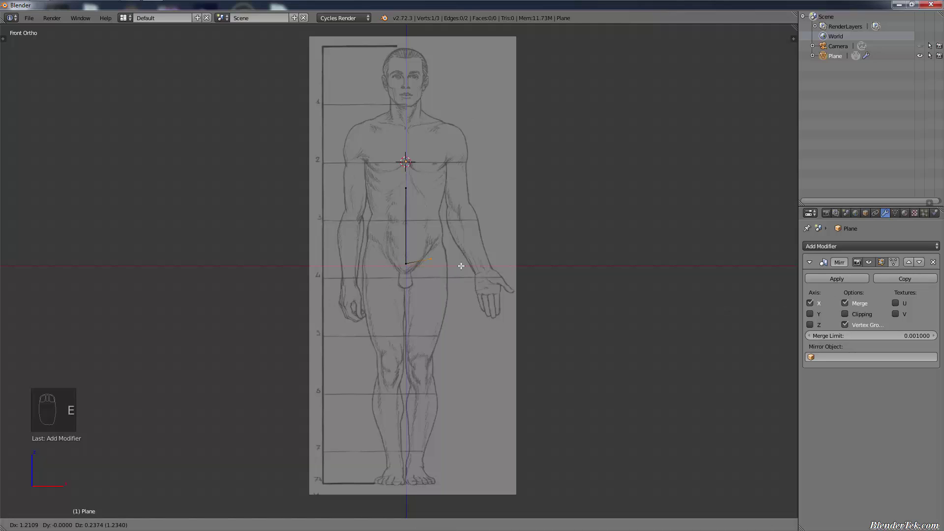
{"action": "middle_click", "coordinate": [462, 267]}
{"action": "left_click", "coordinate": [464, 266]}
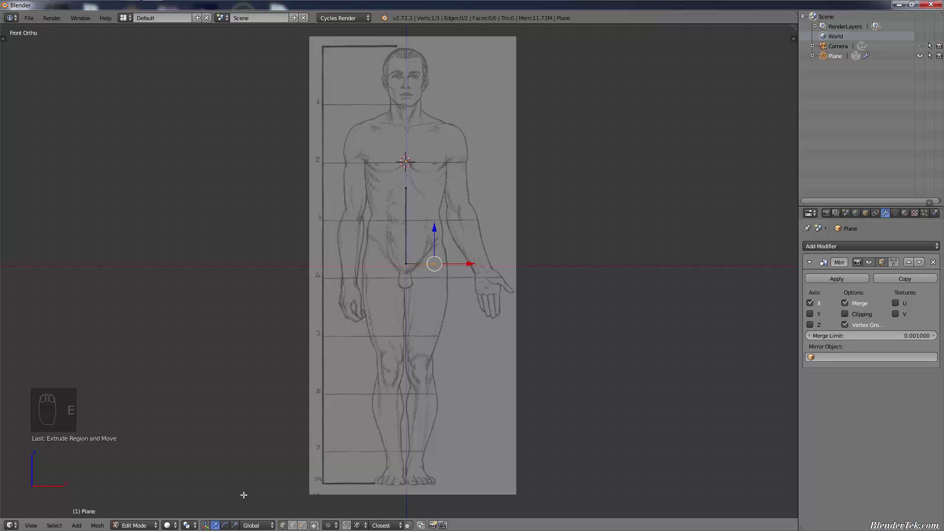
{"action": "left_click", "coordinate": [865, 245]}
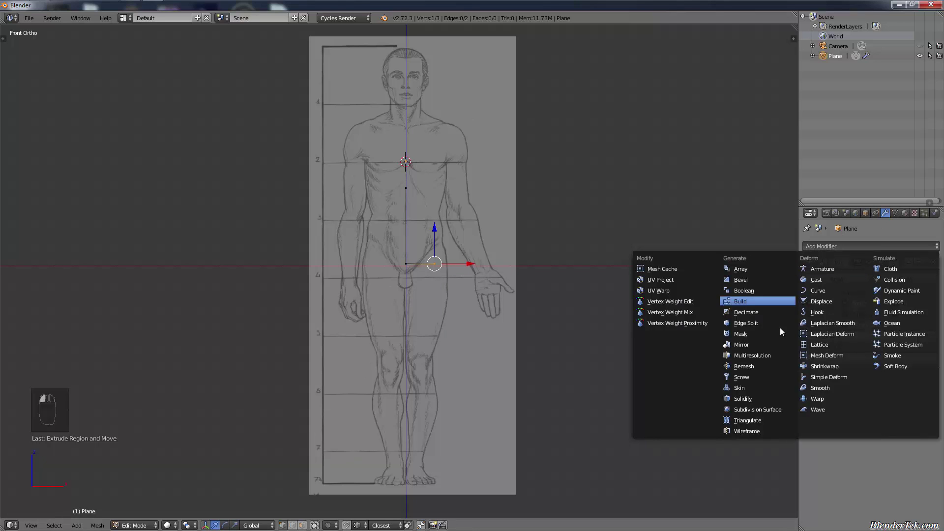
{"action": "left_click", "coordinate": [759, 389]}
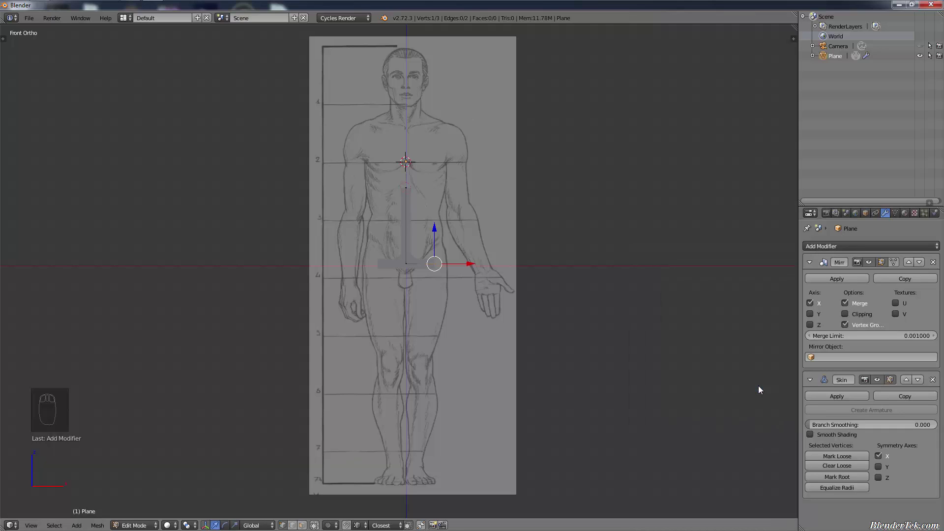
Step: Compare the skinned pelvis junction with the Mirror modifier below and above the Skin modifier, leaving Mirror first in the stack
{"action": "left_click", "coordinate": [921, 262]}
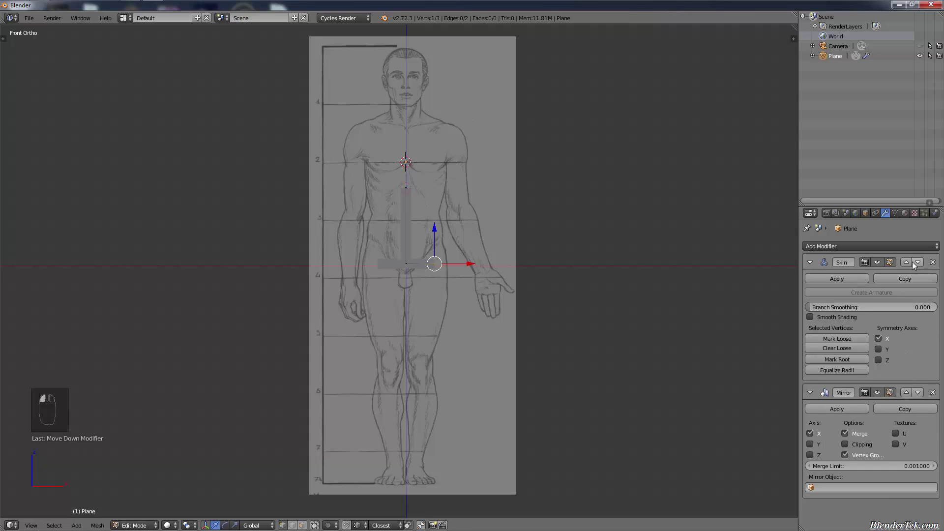
{"action": "left_click", "coordinate": [907, 262]}
{"action": "left_click", "coordinate": [917, 263]}
{"action": "scroll", "coordinate": [565, 202], "scroll_direction": "up", "scroll_amount": 2}
{"action": "middle_click_drag", "start_coordinate": [565, 203], "coordinate": [527, 260]}
{"action": "scroll", "coordinate": [521, 119], "scroll_direction": "up", "scroll_amount": 4}
{"action": "middle_click_drag", "start_coordinate": [536, 141], "coordinate": [569, 105]}
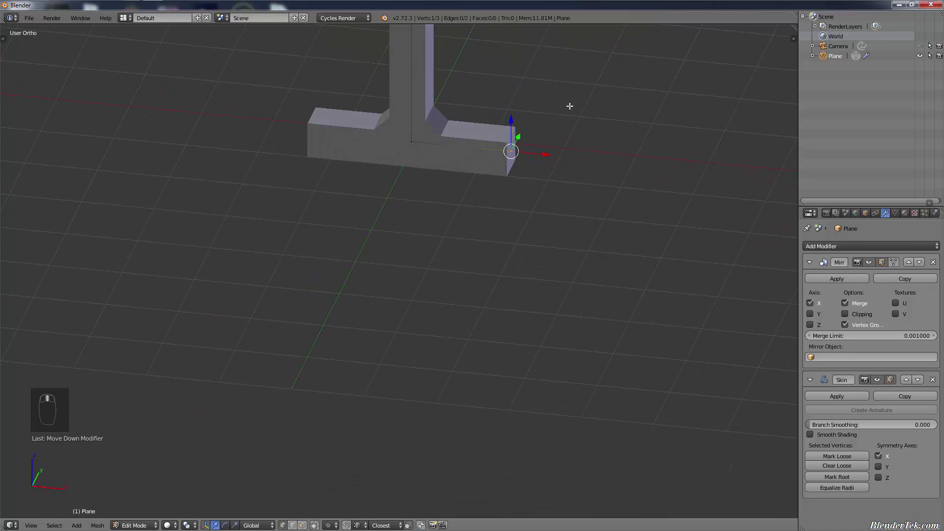
{"action": "left_click", "coordinate": [906, 379]}
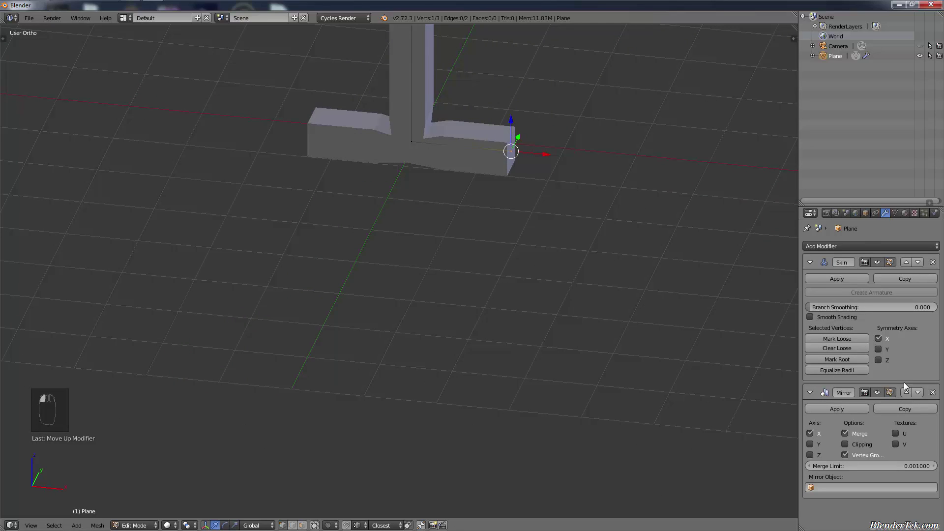
{"action": "left_click", "coordinate": [918, 262]}
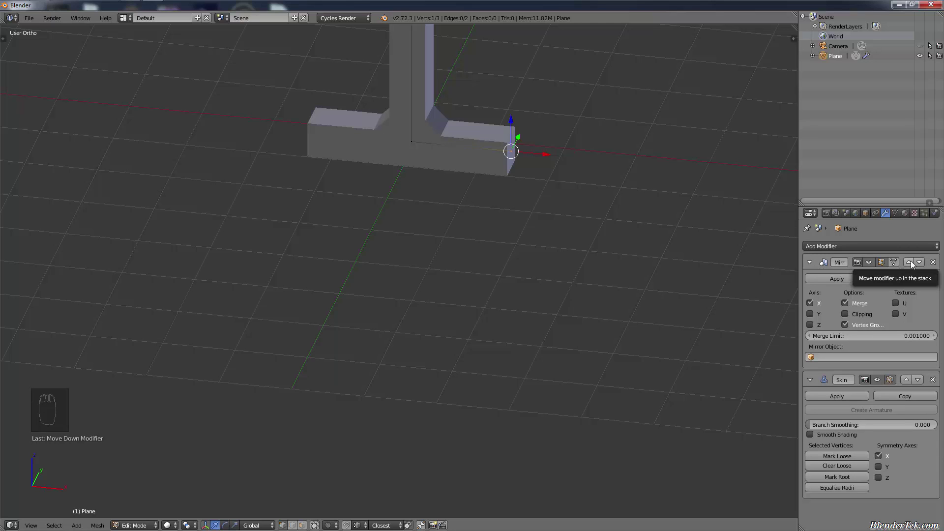
Step: Move the hip vertex slightly inward along the X axis in the front view
{"action": "scroll", "coordinate": [556, 218], "scroll_direction": "down", "scroll_amount": 2}
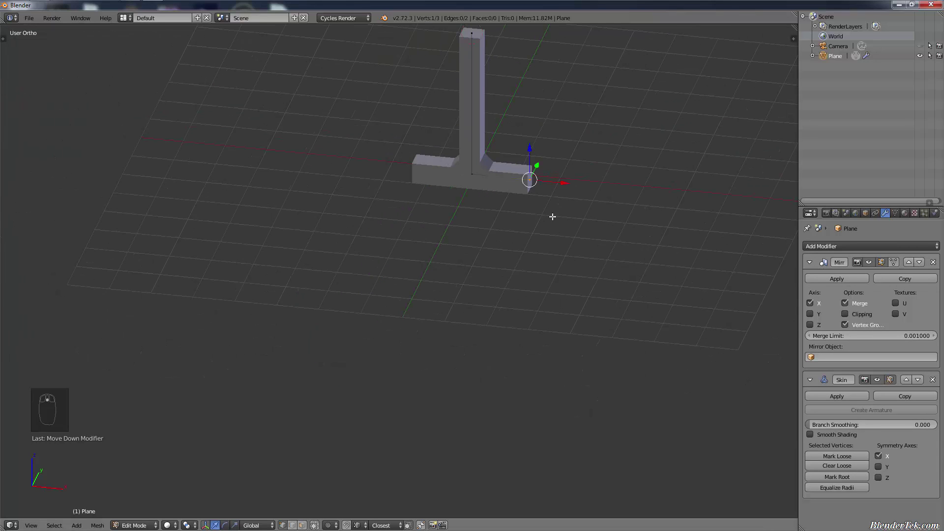
{"action": "key", "text": "KP_1"}
{"action": "scroll", "coordinate": [531, 232], "scroll_direction": "down", "scroll_amount": 2}
{"action": "middle_click_drag", "start_coordinate": [527, 245], "coordinate": [508, 190], "text": "shift"}
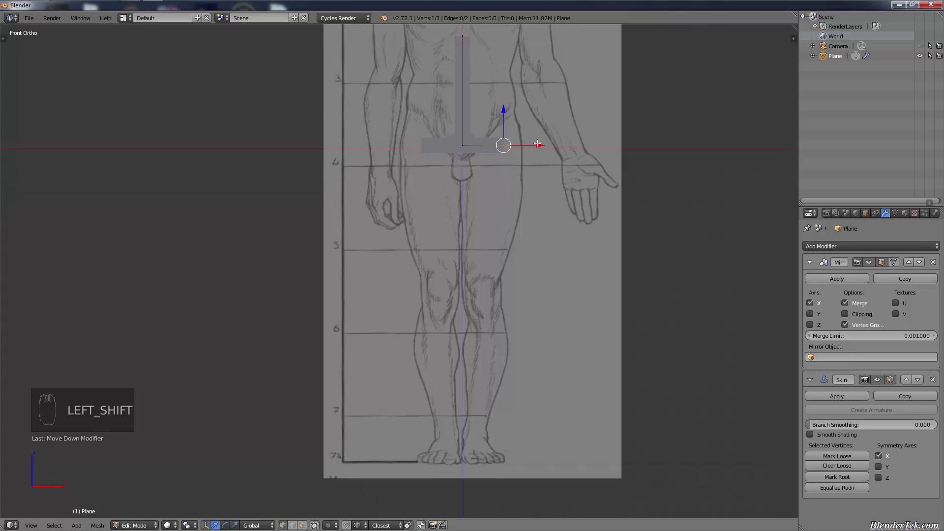
{"action": "left_click_drag", "start_coordinate": [538, 145], "coordinate": [537, 147]}
Step: Extrude the hip vertex downward three times, following the thigh to the knee of the front reference
{"action": "key", "text": "e"}
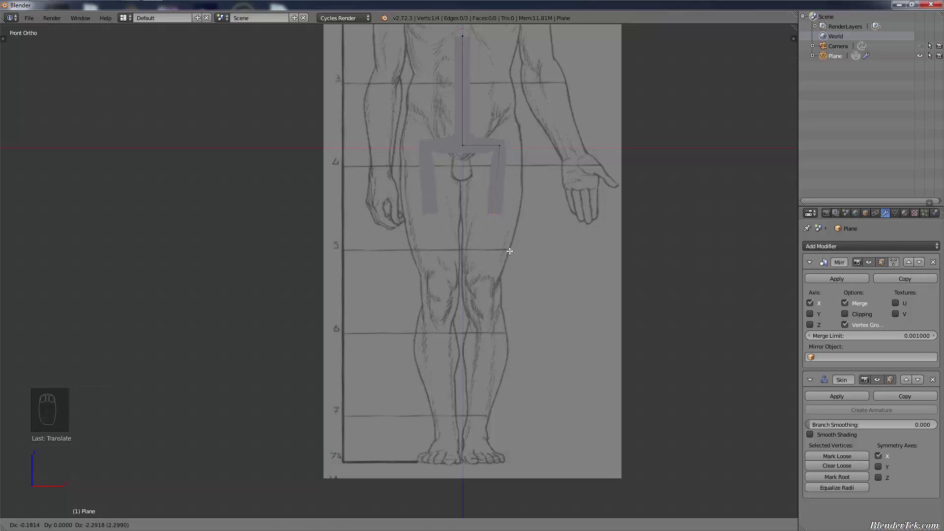
{"action": "left_click", "coordinate": [509, 252]}
{"action": "key", "text": "e"}
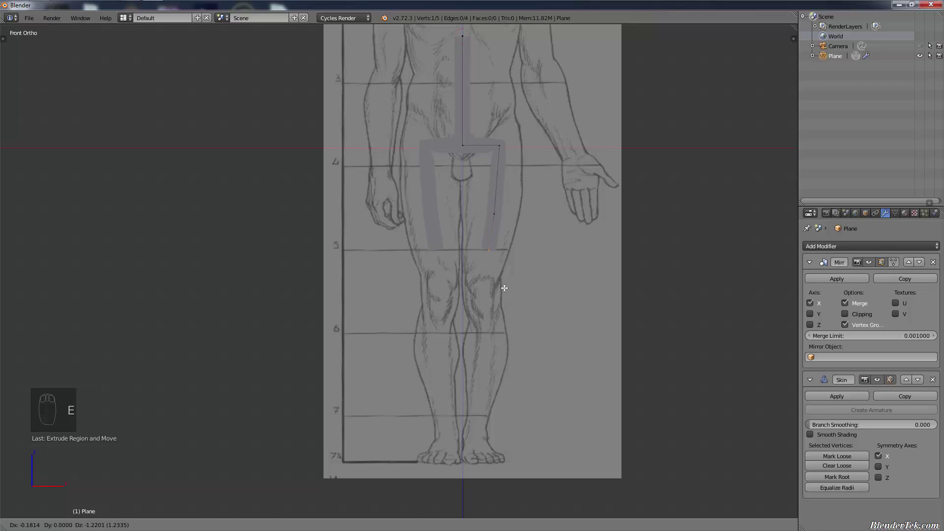
{"action": "left_click", "coordinate": [504, 288]}
{"action": "key", "text": "e"}
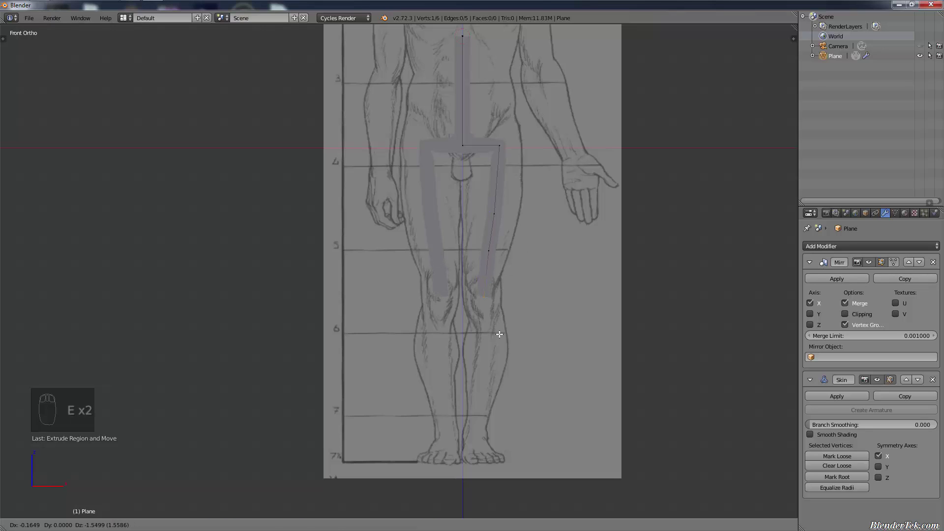
{"action": "left_click", "coordinate": [501, 313]}
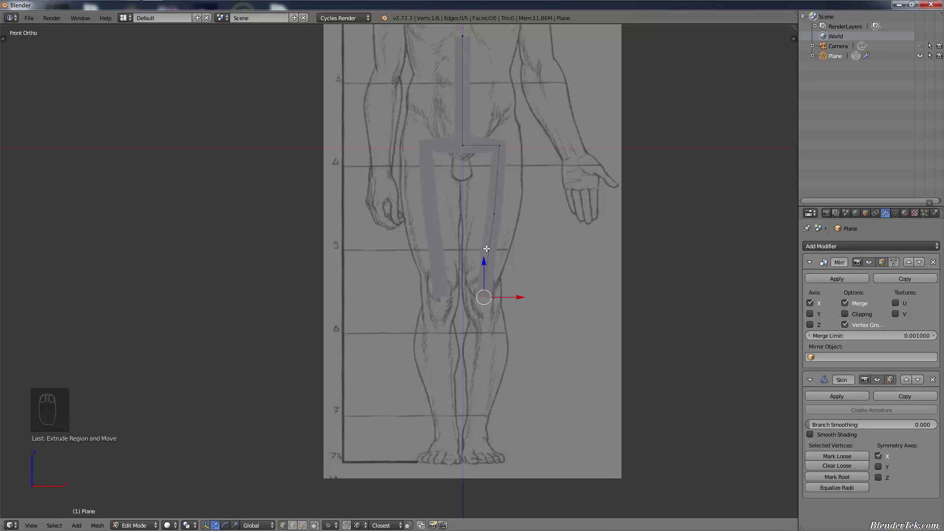
Step: Slide the upper thigh vertex up along its edge to space the thigh vertices more evenly
{"action": "right_click", "coordinate": [494, 214]}
{"action": "key", "text": "g"}
{"action": "key", "text": "g"}
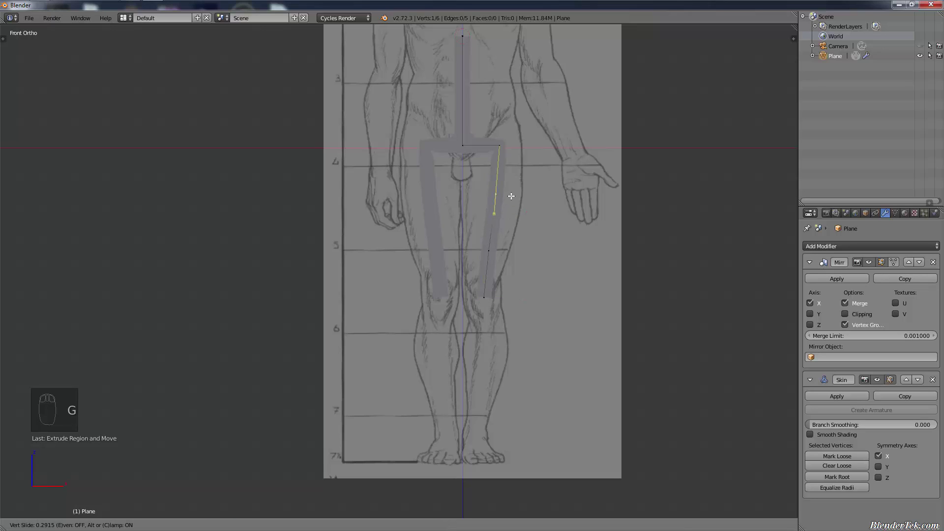
{"action": "left_click", "coordinate": [512, 197]}
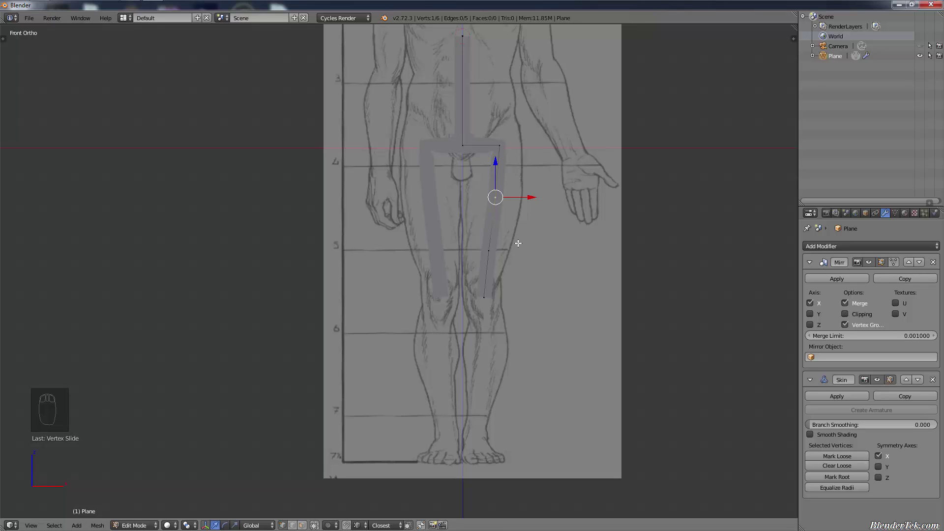
Step: Extrude the knee vertex downward four times, following the lower leg through the ankle to the top of the foot
{"action": "right_click", "coordinate": [490, 298]}
{"action": "key", "text": "e"}
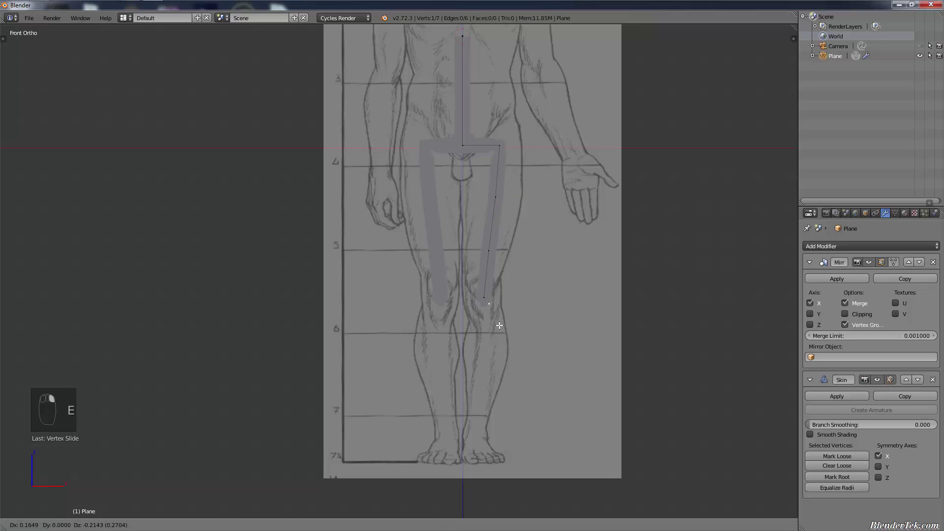
{"action": "left_click", "coordinate": [495, 356]}
{"action": "key", "text": "e"}
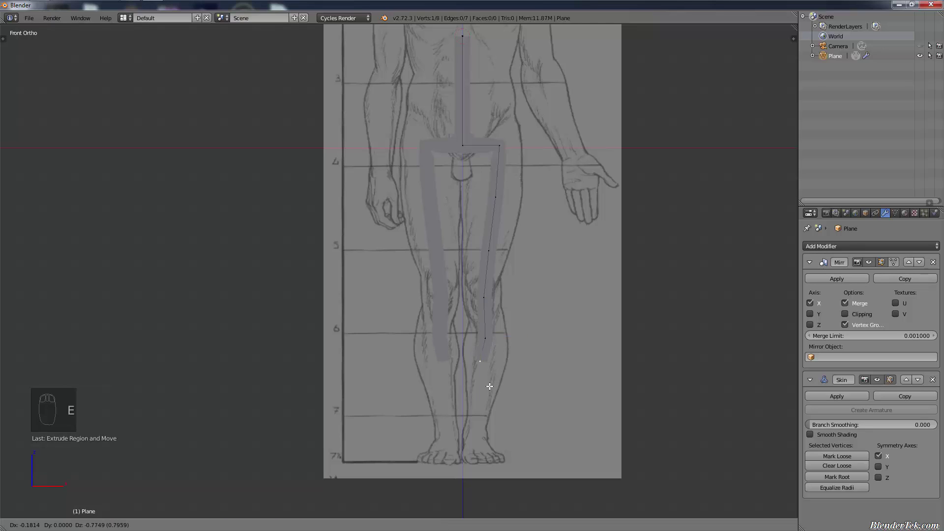
{"action": "left_click", "coordinate": [492, 410]}
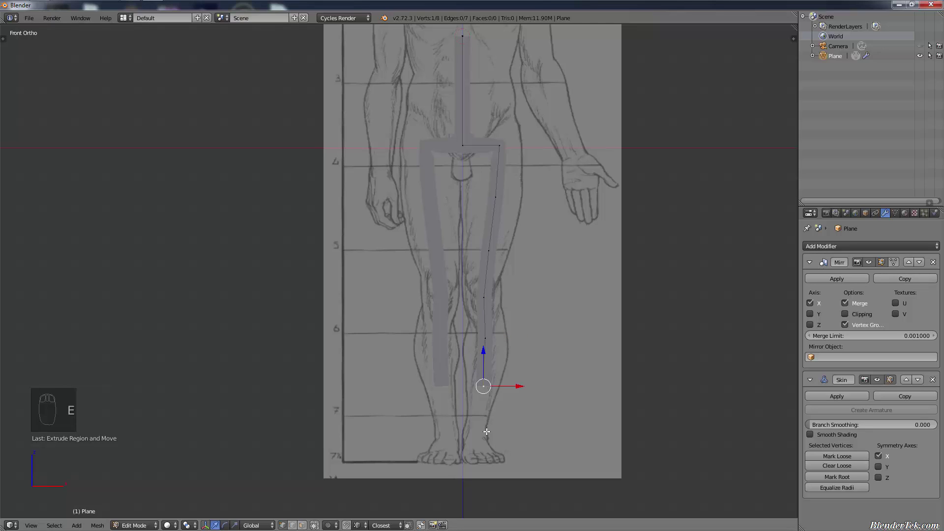
{"action": "key", "text": "e"}
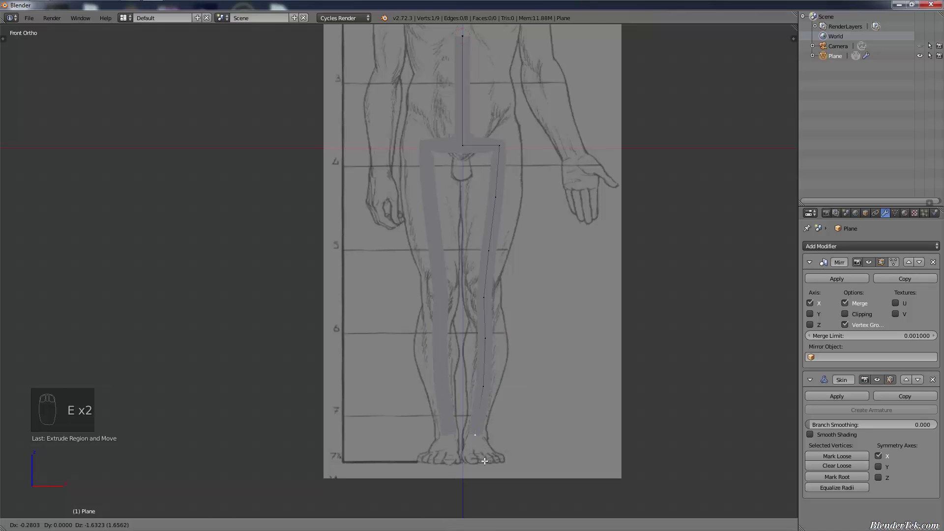
{"action": "left_click", "coordinate": [486, 461]}
{"action": "key", "text": "e"}
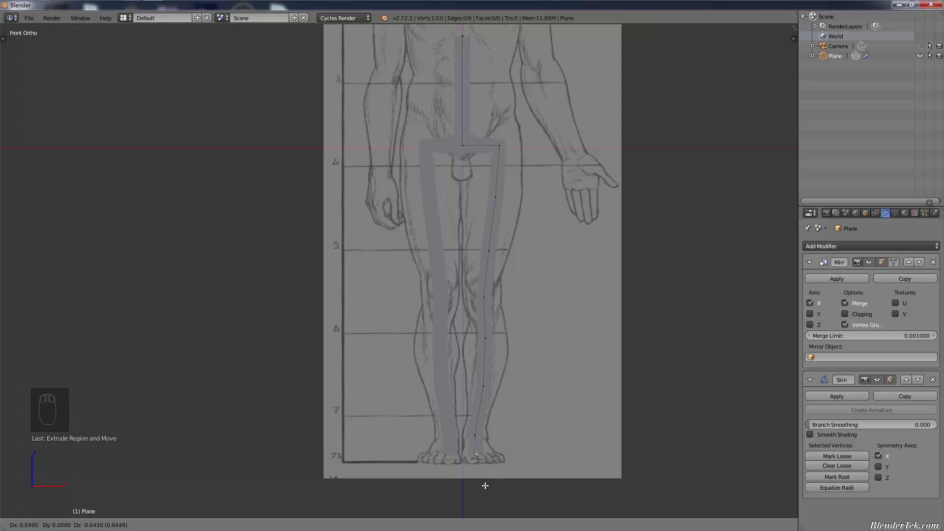
{"action": "left_click", "coordinate": [483, 476]}
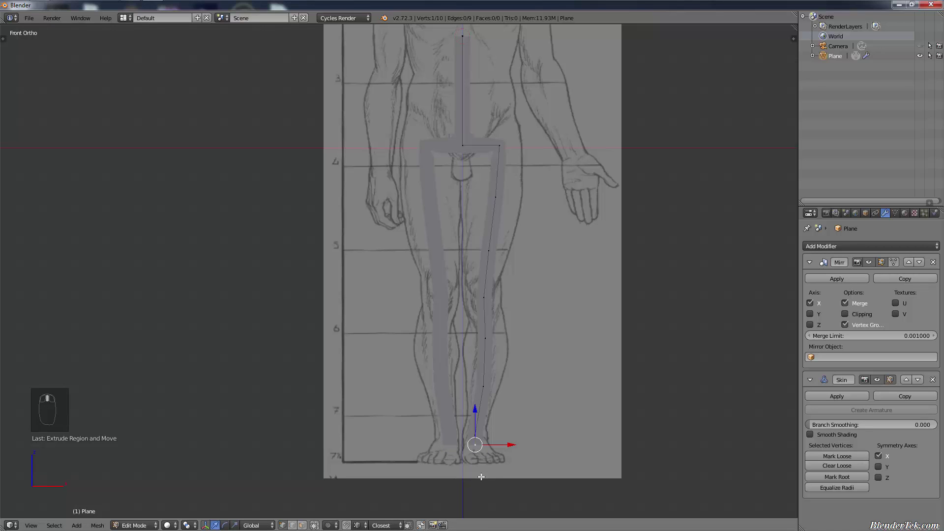
Step: Select the spine's top vertex and examine how the skinned spine and leg line up with the side reference
{"action": "middle_click_drag", "start_coordinate": [541, 311], "coordinate": [514, 441], "text": "shift"}
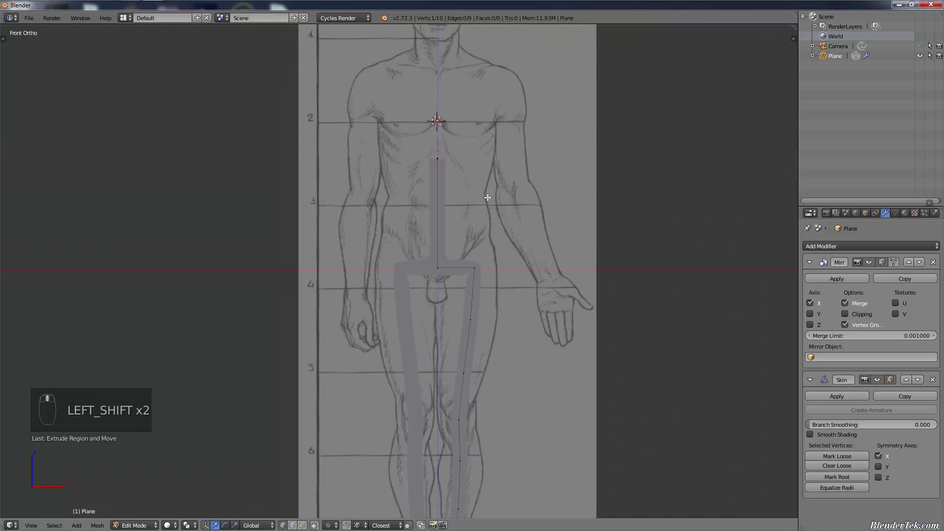
{"action": "middle_click_drag", "start_coordinate": [488, 197], "coordinate": [459, 264], "text": "shift"}
{"action": "right_click", "coordinate": [420, 239]}
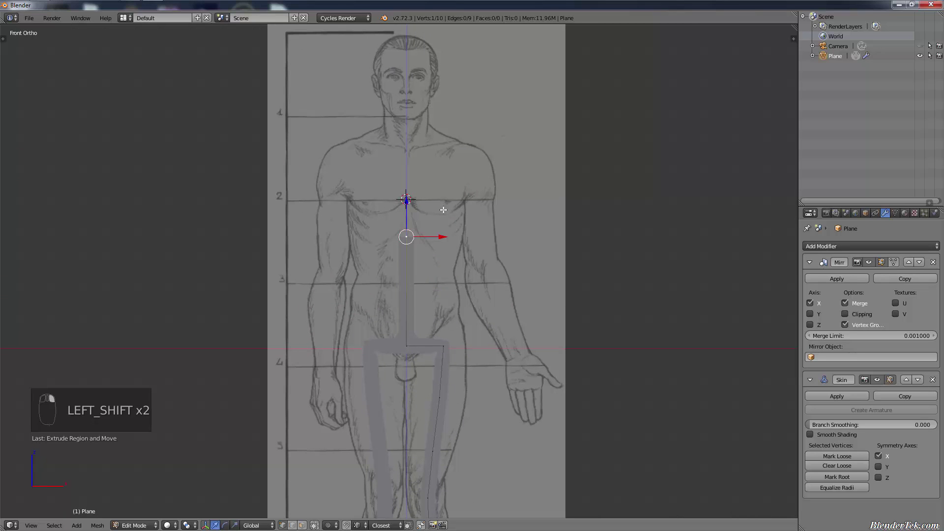
{"action": "middle_click_drag", "start_coordinate": [446, 216], "coordinate": [459, 285]}
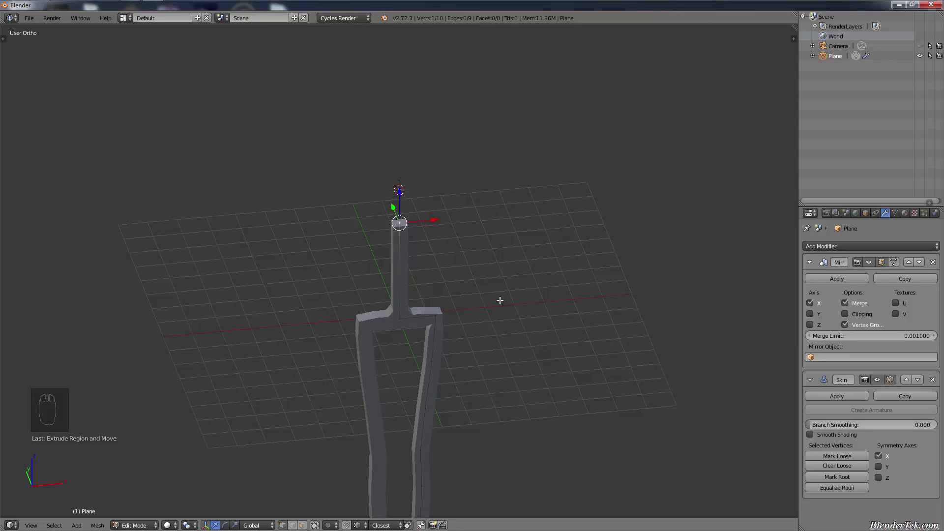
{"action": "key", "text": "KP_3"}
{"action": "key", "text": "KP_1"}
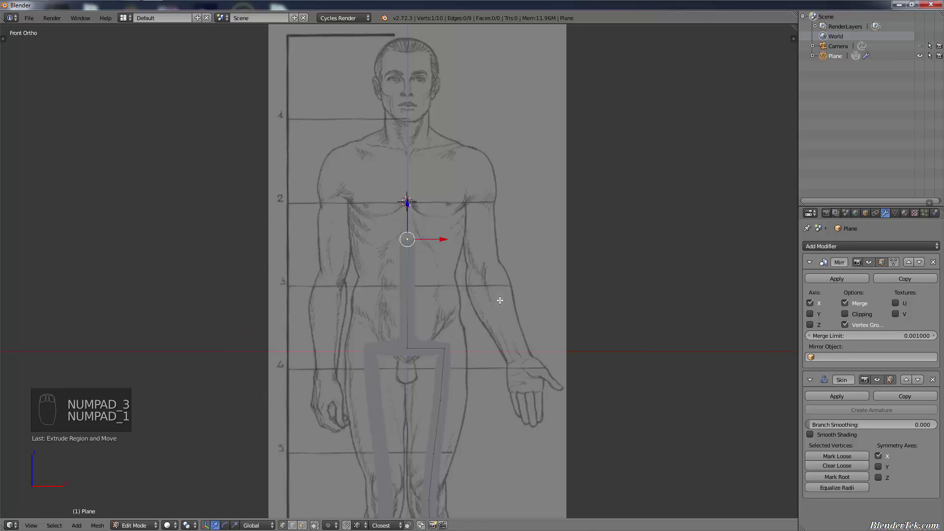
{"action": "key", "text": "KP_3"}
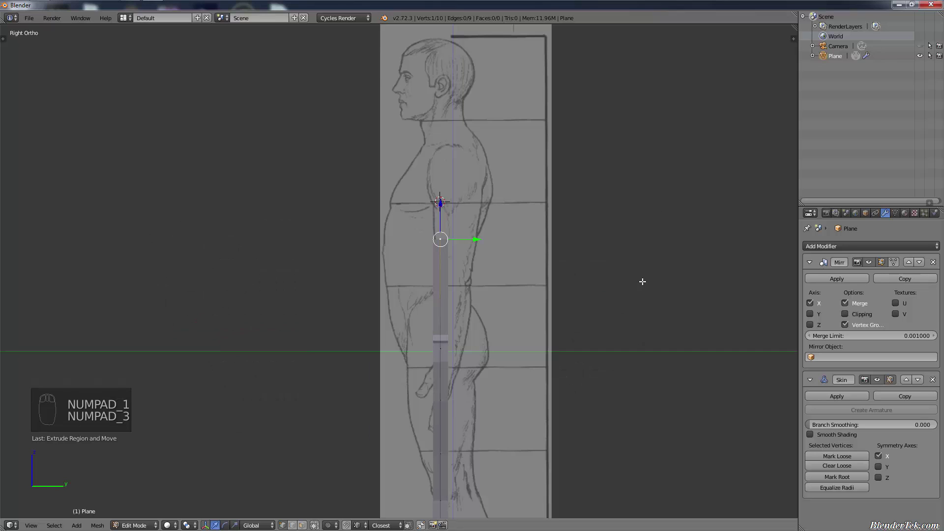
{"action": "scroll", "coordinate": [607, 382], "scroll_direction": "down", "scroll_amount": 2}
{"action": "middle_click_drag", "start_coordinate": [606, 382], "coordinate": [569, 308], "text": "shift"}
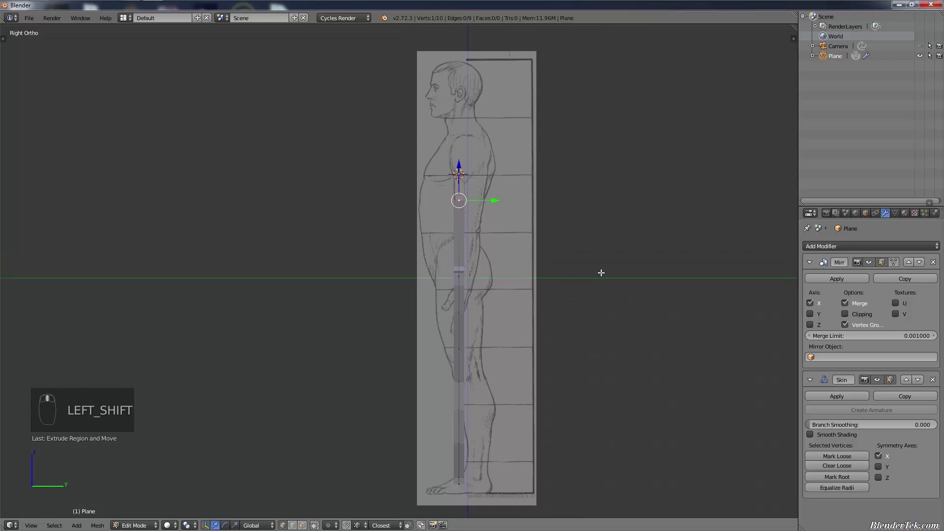
Step: Try to extrude the spine's top vertex upward toward the neck in the front view
{"action": "key", "text": "KP_1"}
{"action": "scroll", "coordinate": [621, 246], "scroll_direction": "up", "scroll_amount": 2}
{"action": "middle_click_drag", "start_coordinate": [472, 218], "coordinate": [512, 335], "text": "shift"}
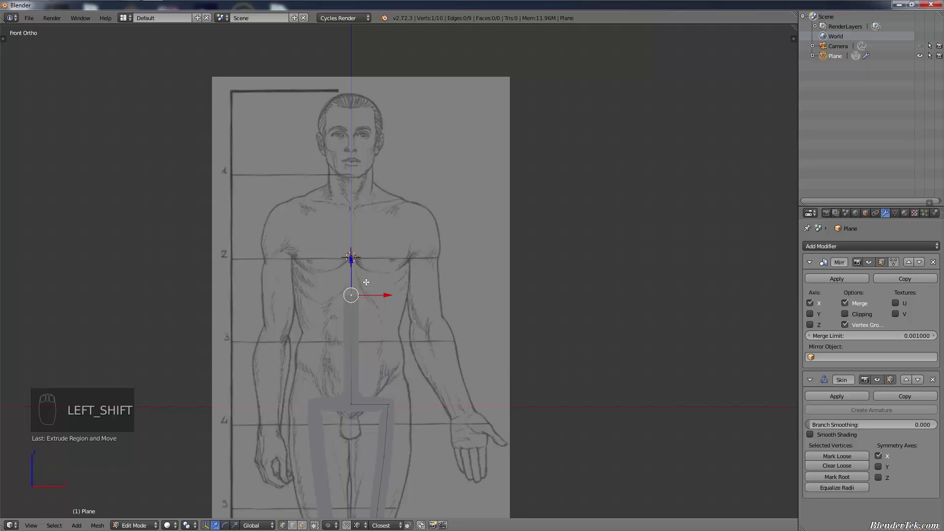
{"action": "key", "text": "e"}
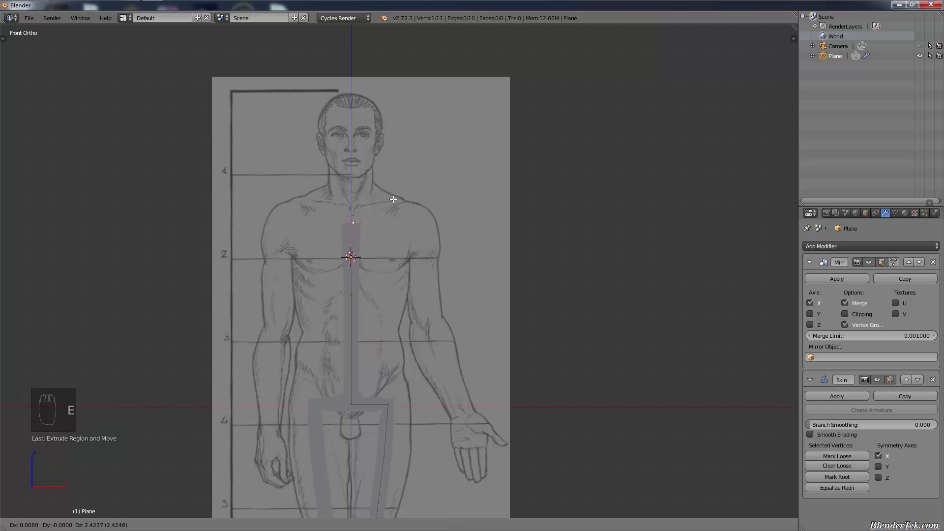
{"action": "right_click", "coordinate": [392, 268]}
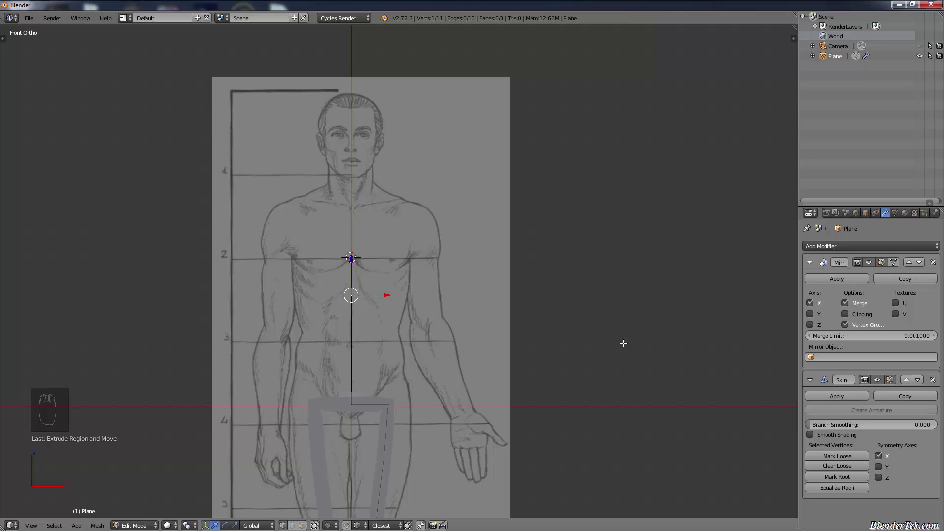
Step: Turn on Clipping in the Mirror modifier and extrude the spine's top vertex upward along the centreline to the upper chest
{"action": "left_click", "coordinate": [845, 314]}
{"action": "key", "text": "e"}
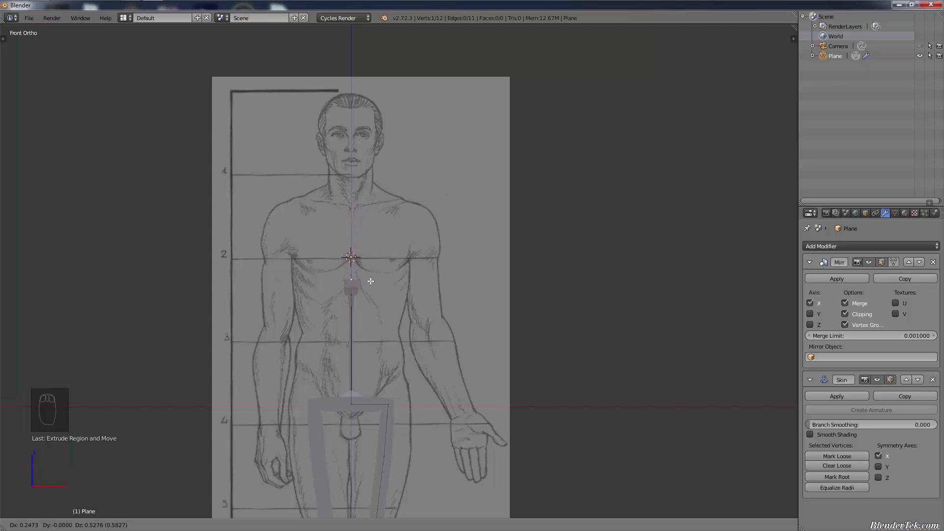
{"action": "left_click", "coordinate": [372, 243]}
Step: Mark the mid-spine vertex as the skin root and move it down slightly along the centreline
{"action": "right_click", "coordinate": [350, 300]}
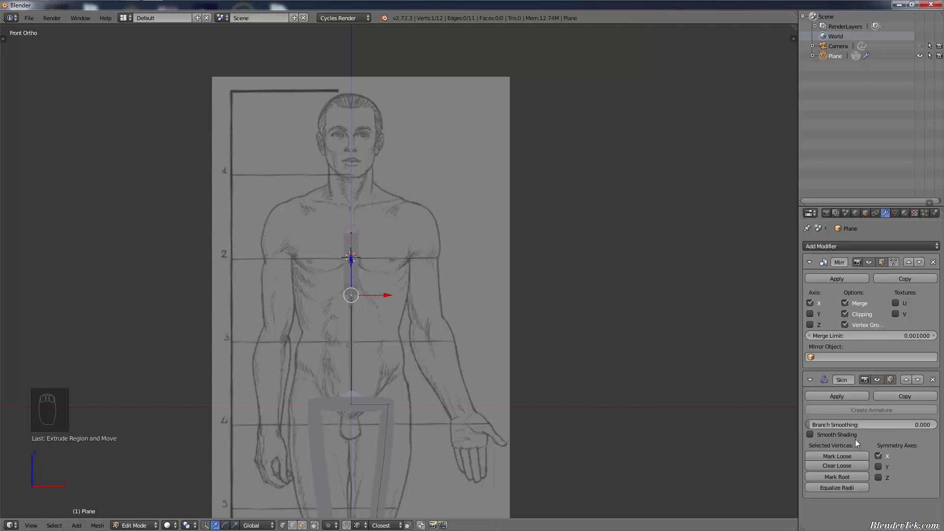
{"action": "left_click", "coordinate": [852, 477]}
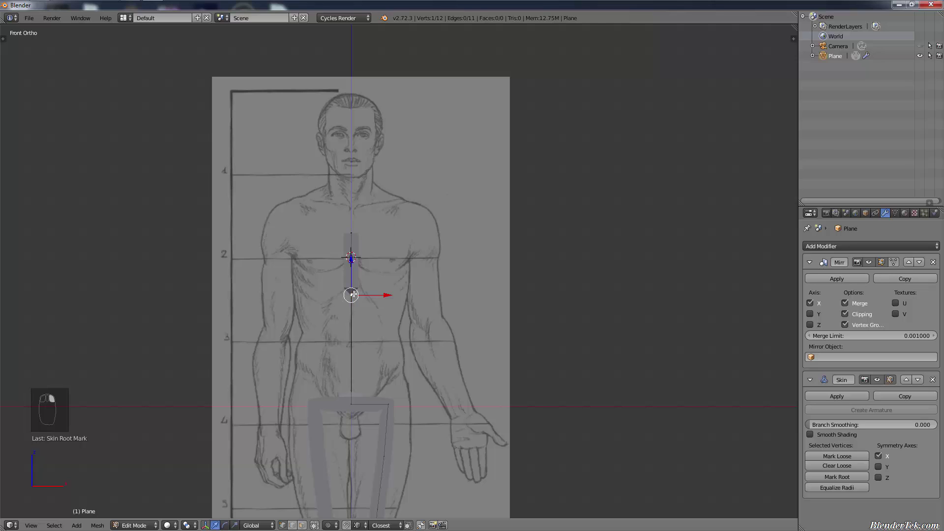
{"action": "key", "text": "g"}
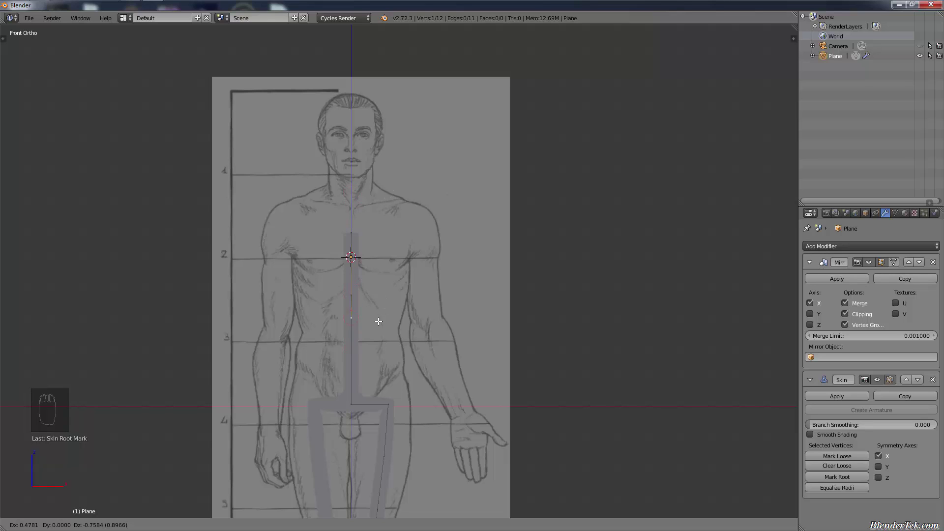
{"action": "left_click", "coordinate": [382, 314]}
Step: Try to delete the extra mid-spine vertex together with the top spine vertex
{"action": "right_click", "coordinate": [357, 296]}
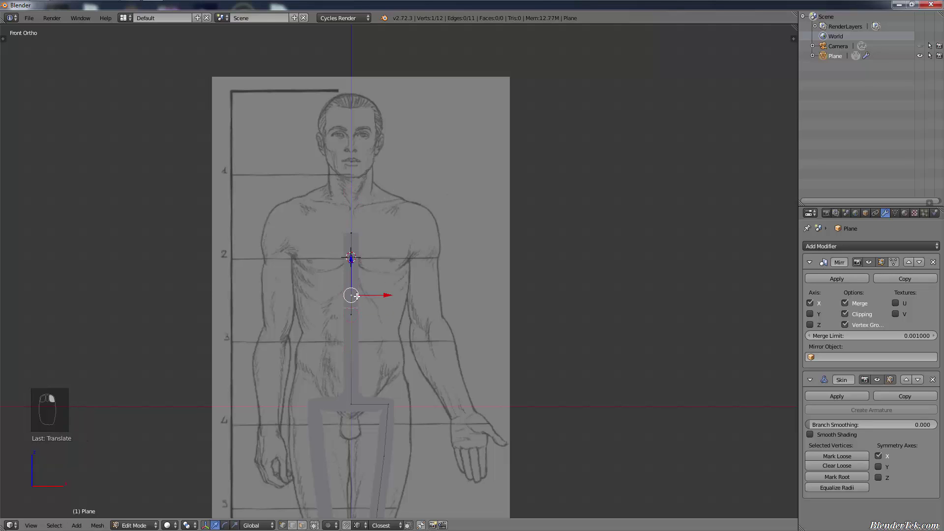
{"action": "right_click", "coordinate": [357, 228], "text": "shift"}
{"action": "key", "text": "x"}
{"action": "left_click", "coordinate": [357, 236]}
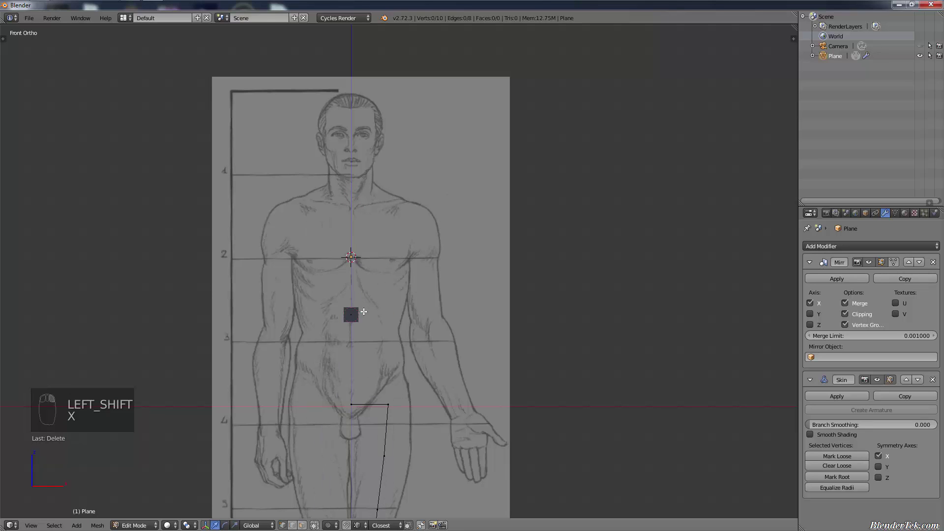
{"action": "key", "text": "ctrl+z"}
Step: Move the Skin modifier above the Mirror modifier and reposition the root vertex along the centreline, just below the chest line
{"action": "right_click", "coordinate": [358, 312]}
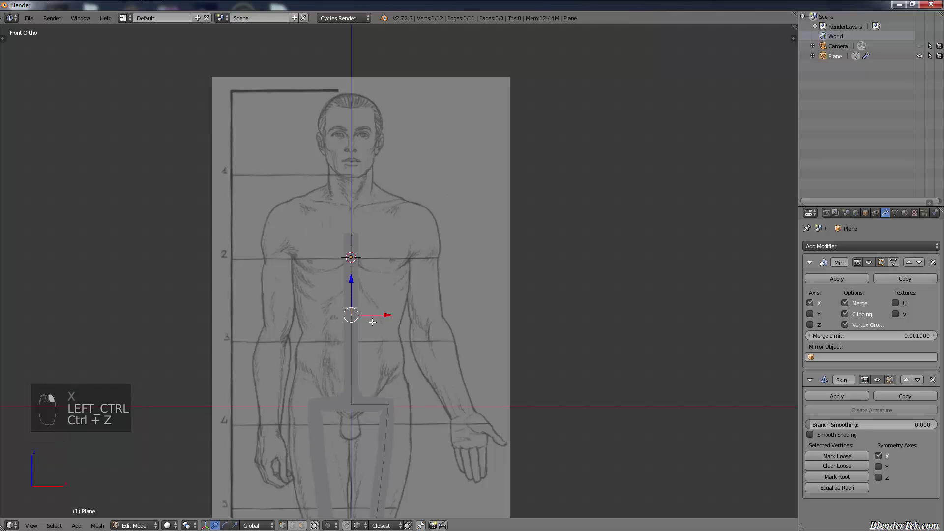
{"action": "key", "text": "g"}
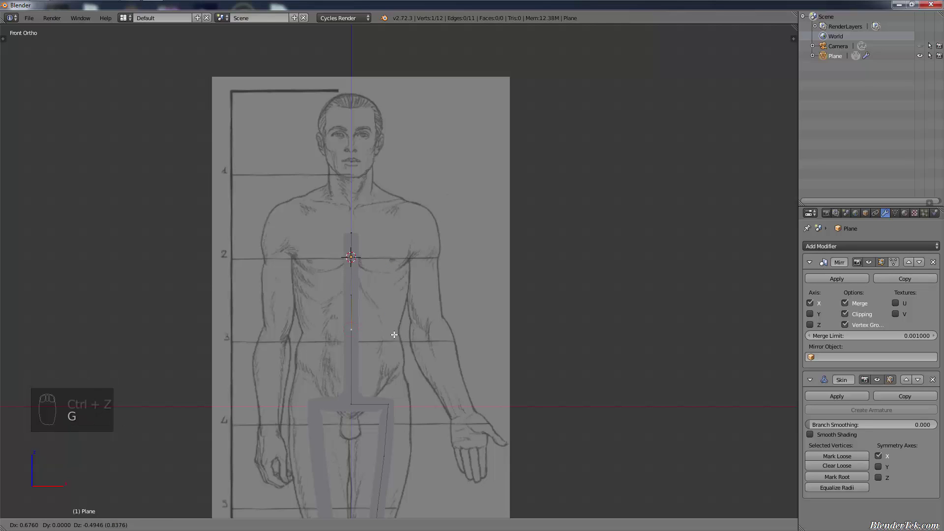
{"action": "left_click", "coordinate": [394, 333]}
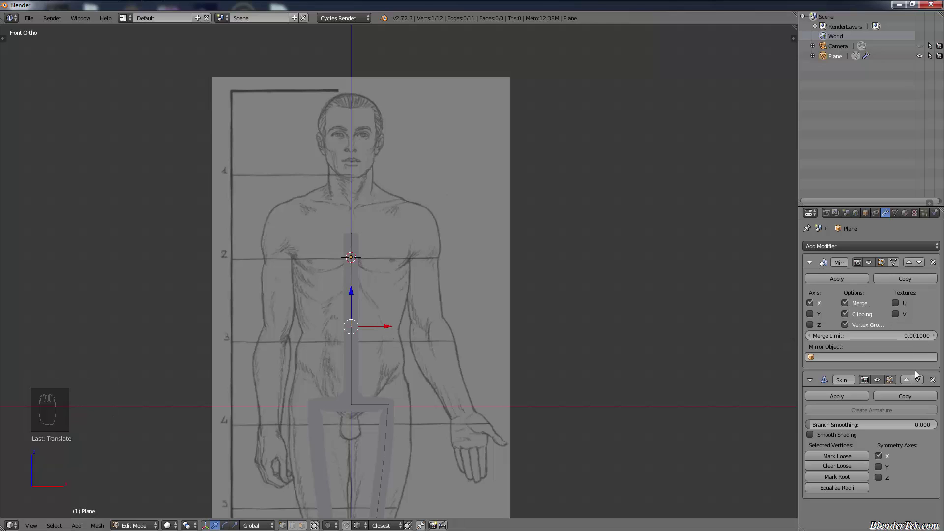
{"action": "left_click", "coordinate": [906, 379]}
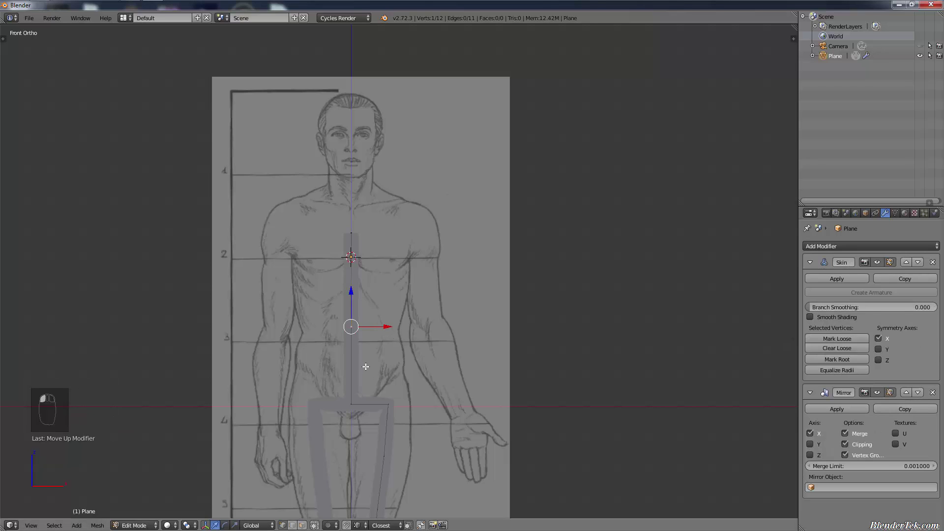
{"action": "key", "text": "g"}
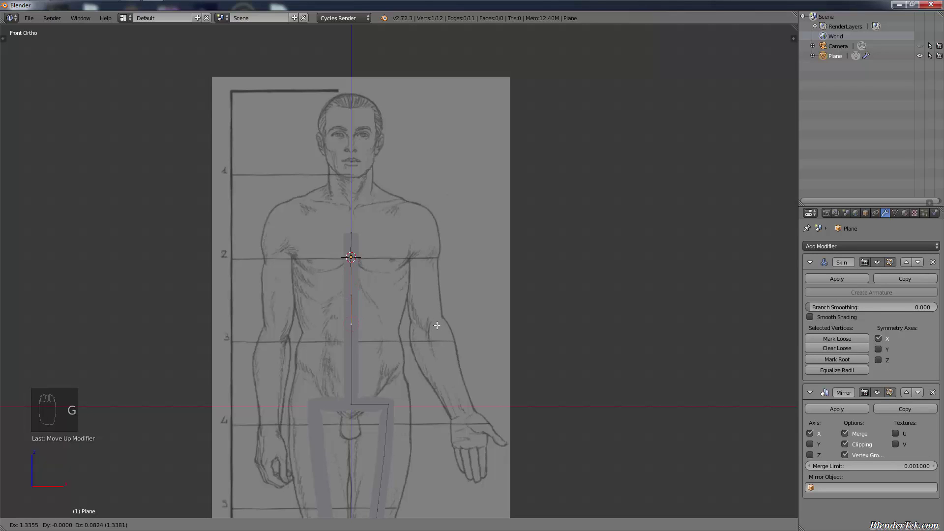
{"action": "left_click", "coordinate": [445, 287]}
Step: Dissolve the extra vertex in the middle of the spine, leaving the chest vertex connected
{"action": "right_click", "coordinate": [363, 297]}
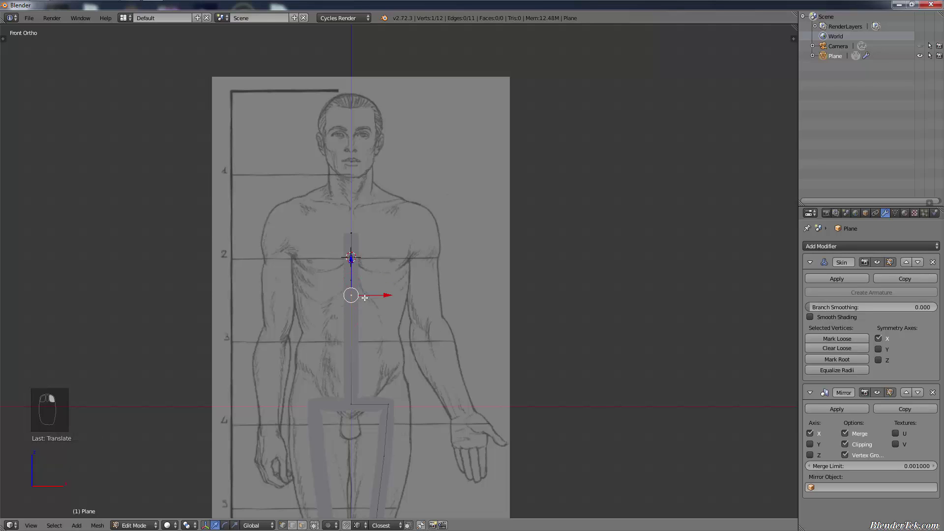
{"action": "key", "text": "x"}
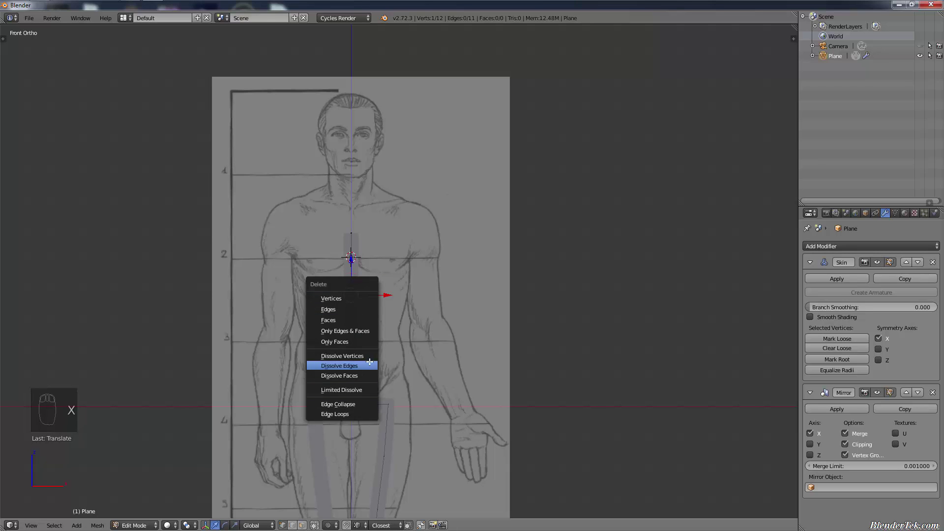
{"action": "left_click", "coordinate": [369, 355]}
{"action": "key", "text": "x"}
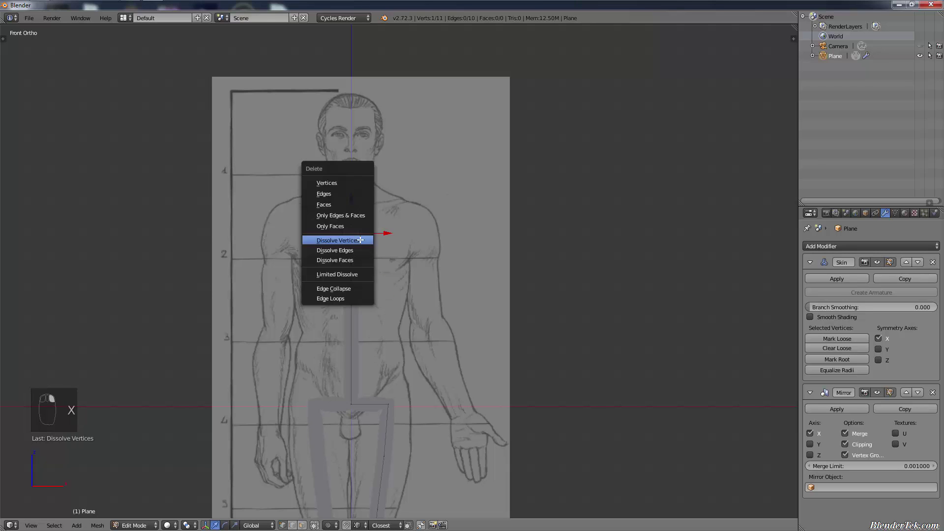
{"action": "right_click", "coordinate": [362, 239]}
{"action": "key", "text": "x"}
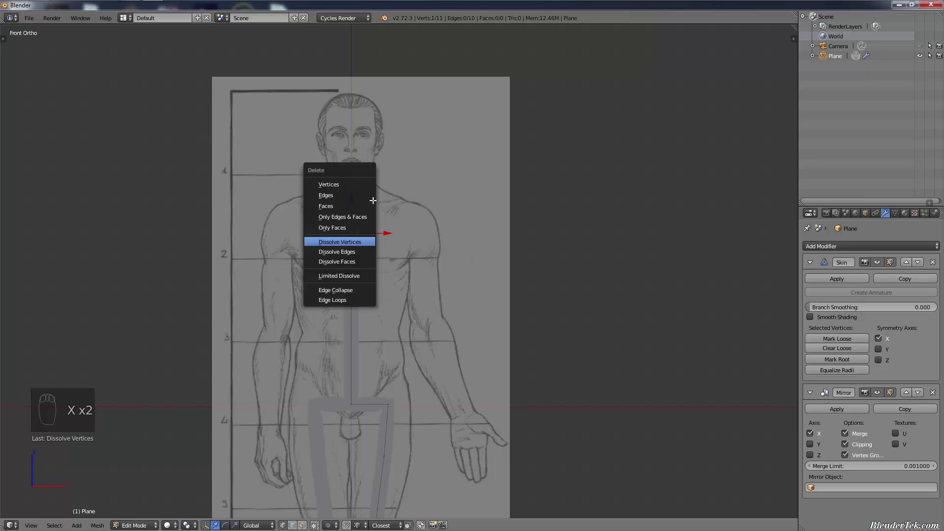
Step: Slide the remaining mid-spine vertex down between chest and navel and mark it as the skin root
{"action": "right_click", "coordinate": [360, 287]}
{"action": "key", "text": "g"}
{"action": "key", "text": "g"}
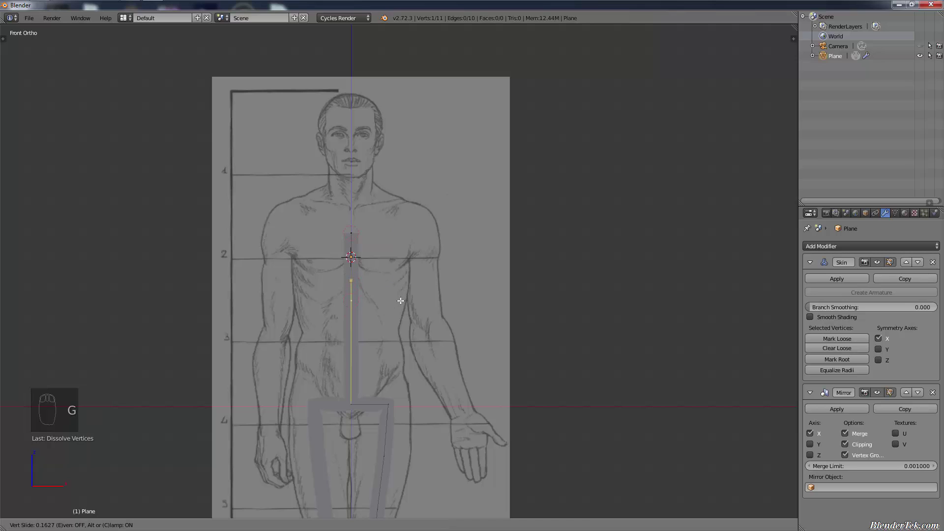
{"action": "left_click", "coordinate": [396, 305]}
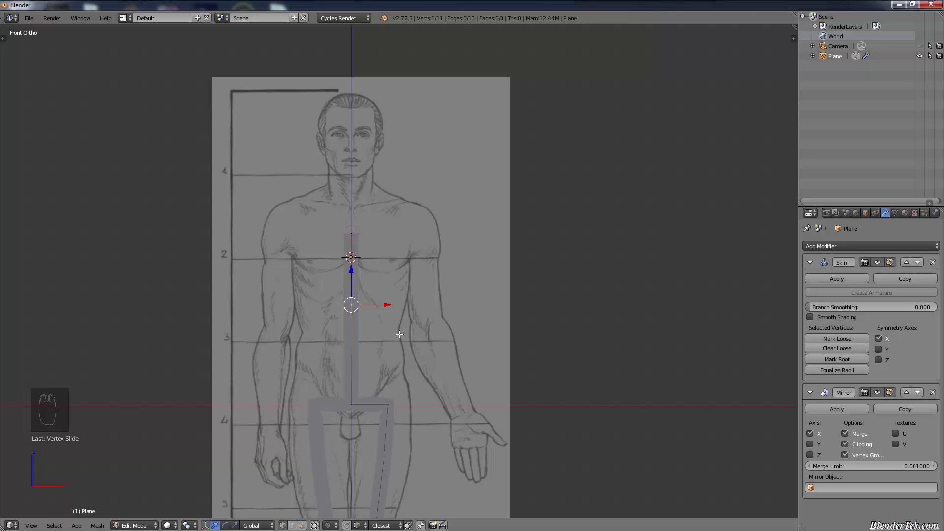
{"action": "key", "text": "g"}
{"action": "left_click", "coordinate": [377, 305]}
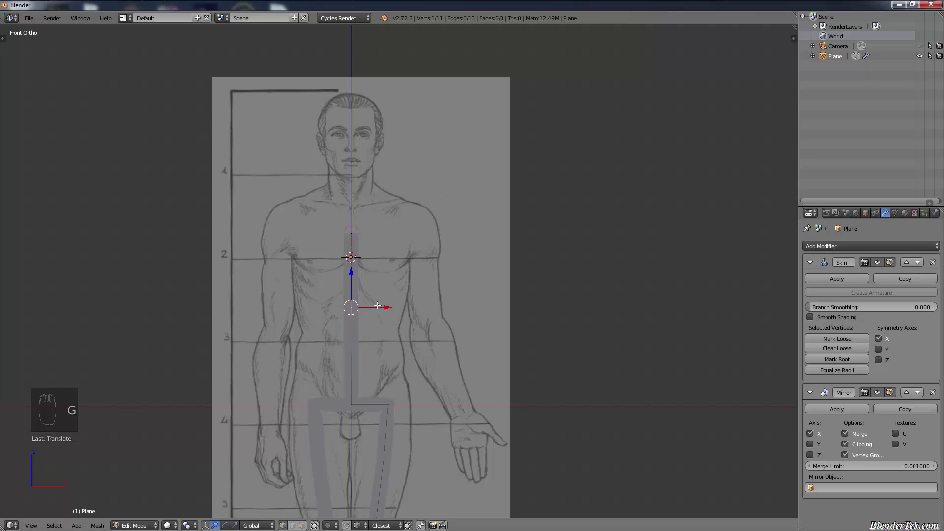
{"action": "left_click", "coordinate": [820, 361]}
Step: Lower the spine's top vertex slightly on the upper chest
{"action": "right_click", "coordinate": [358, 240]}
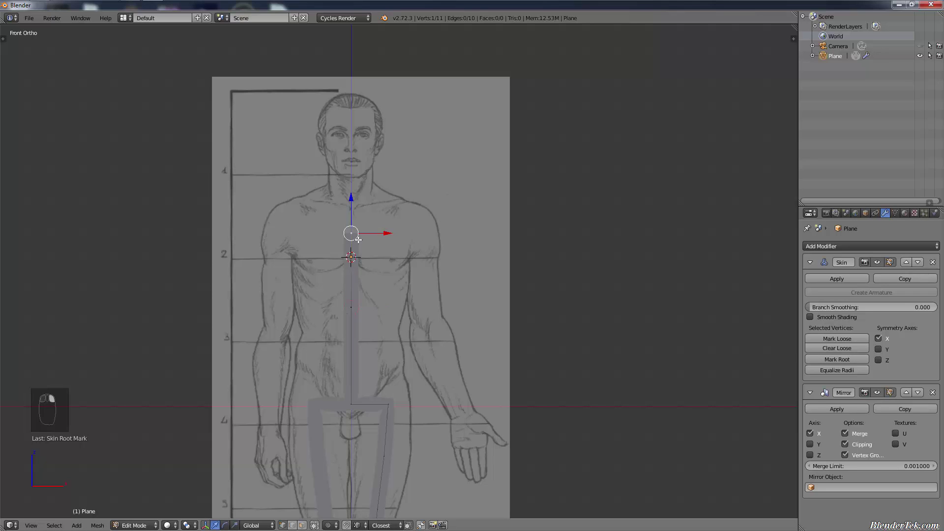
{"action": "key", "text": "g"}
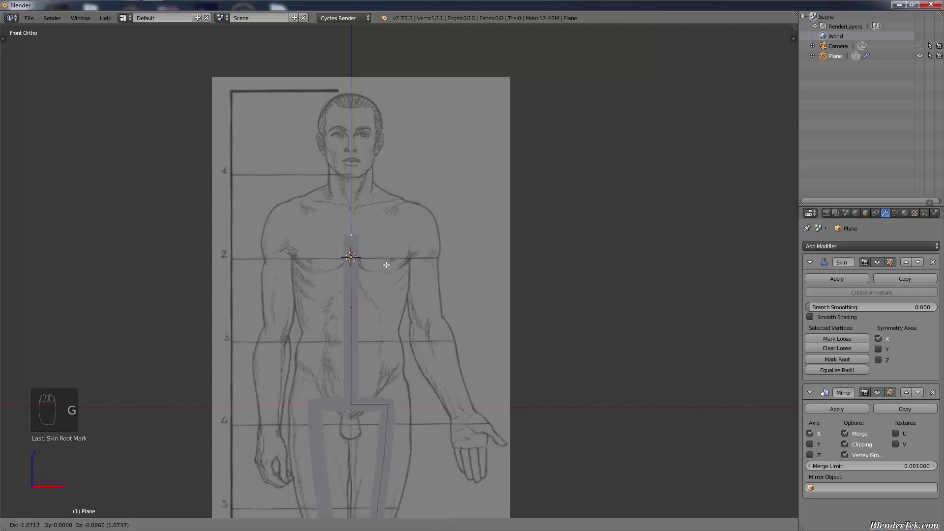
{"action": "left_click", "coordinate": [381, 266]}
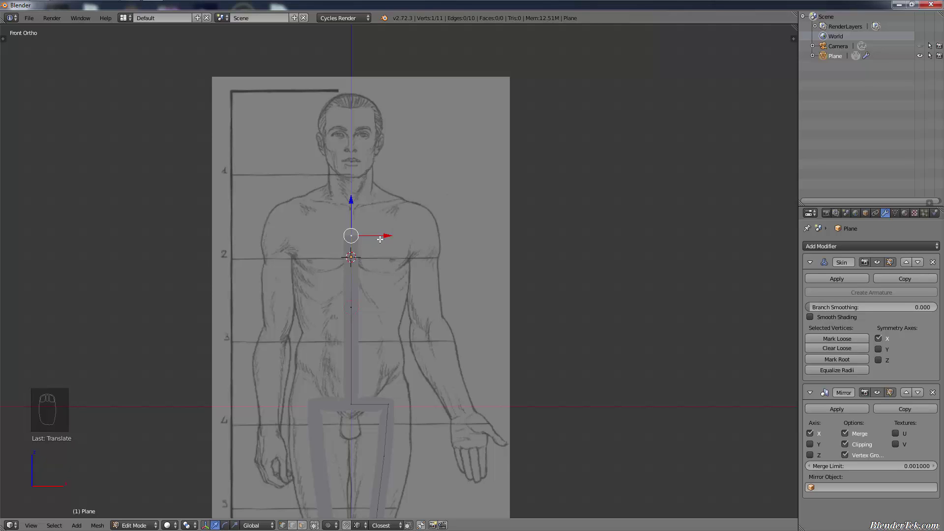
Step: Extrude the spine's top vertex upward six times, through the collarbone, neck, chin and face to the top of the head
{"action": "key", "text": "e"}
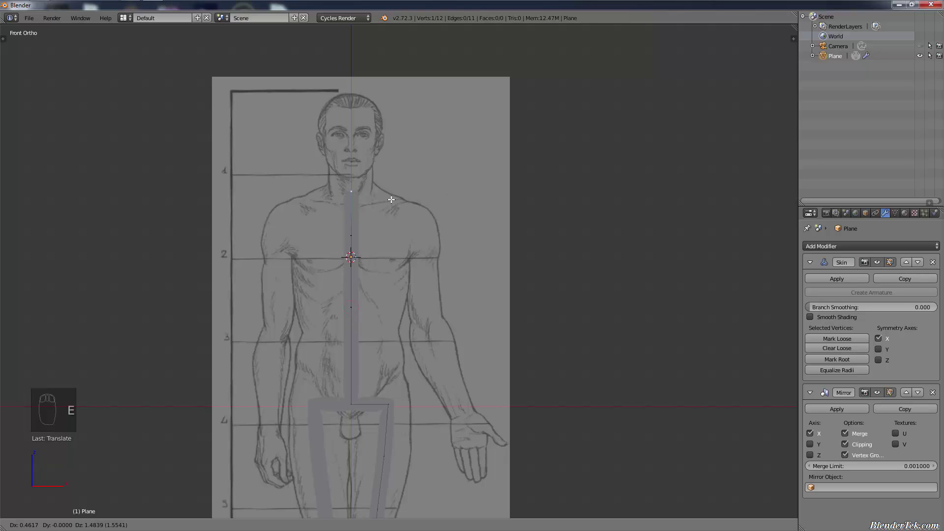
{"action": "left_click", "coordinate": [390, 211]}
{"action": "key", "text": "e"}
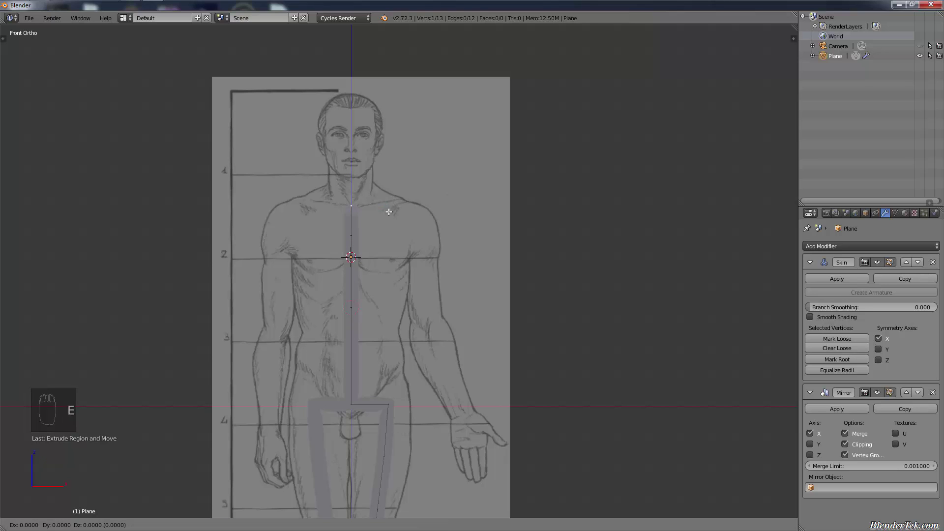
{"action": "left_click", "coordinate": [393, 193]}
{"action": "key", "text": "e"}
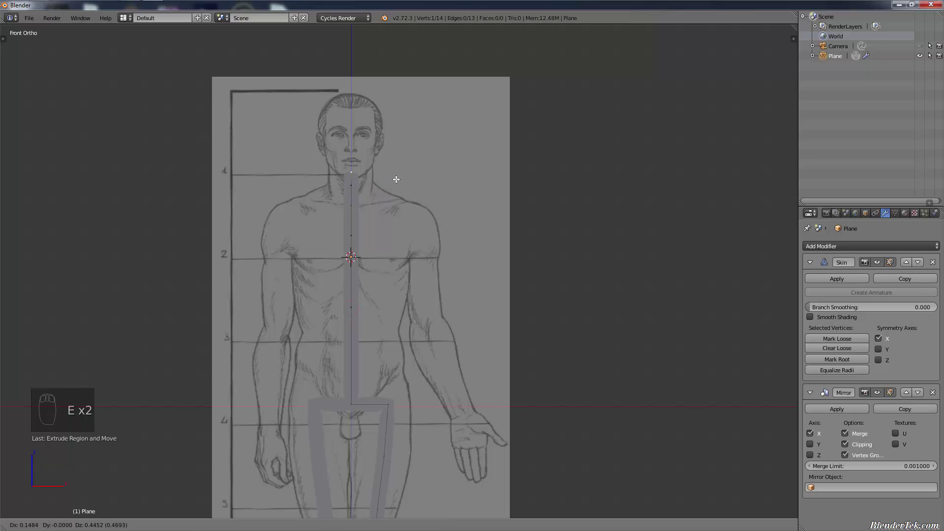
{"action": "left_click", "coordinate": [393, 177]}
{"action": "key", "text": "e"}
{"action": "left_click", "coordinate": [400, 154]}
{"action": "key", "text": "e"}
{"action": "left_click", "coordinate": [407, 127]}
{"action": "key", "text": "e"}
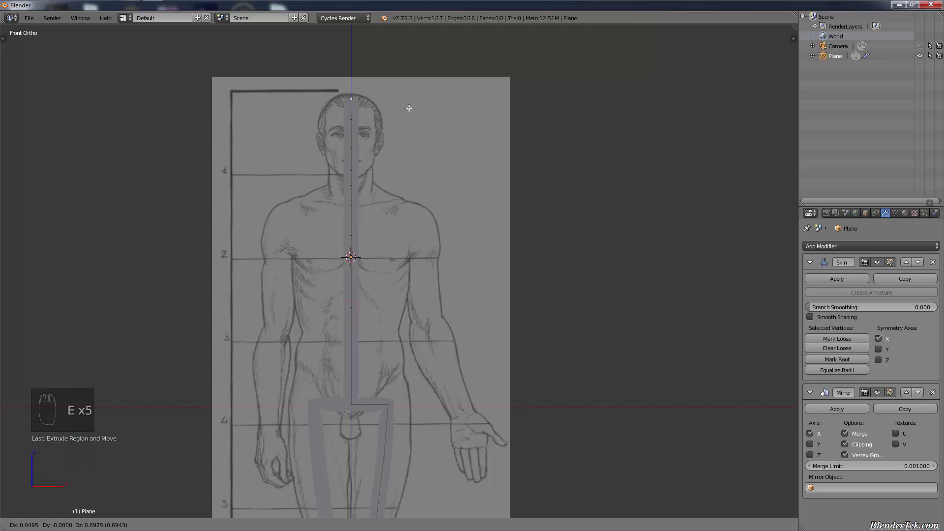
{"action": "left_click", "coordinate": [408, 107]}
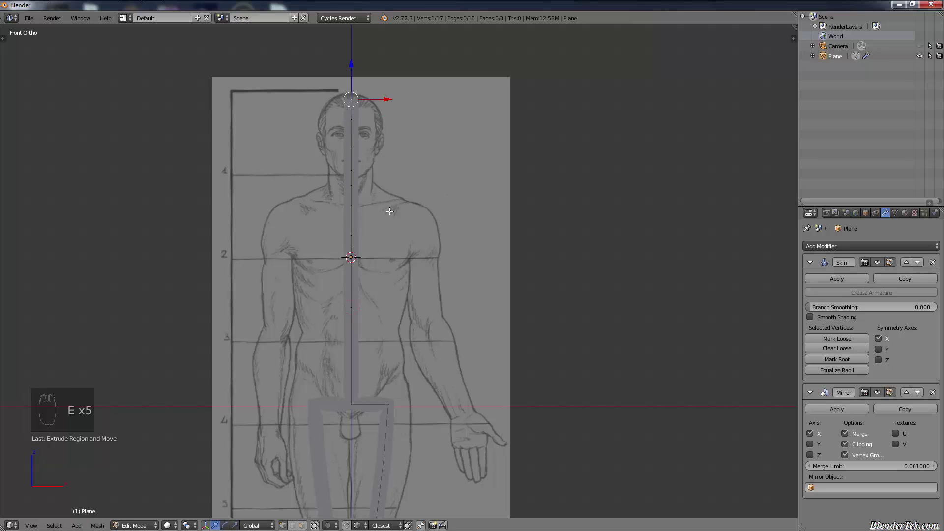
Step: Try to extrude the collarbone-level spine vertex outward toward the shoulder
{"action": "right_click", "coordinate": [352, 203]}
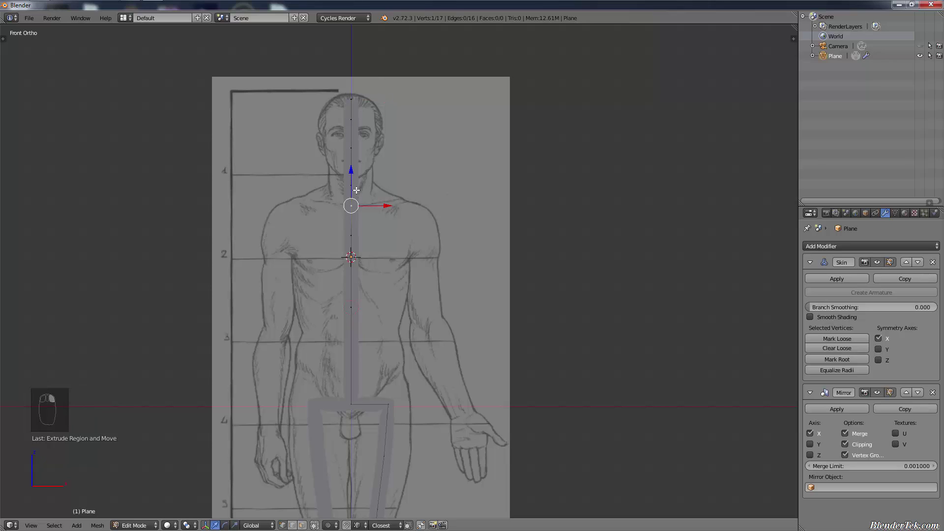
{"action": "right_click", "coordinate": [348, 188]}
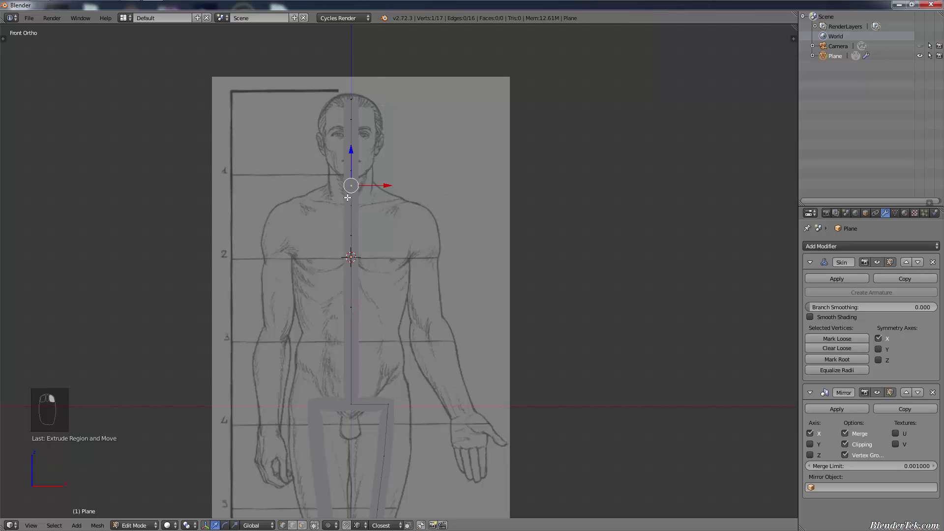
{"action": "right_click", "coordinate": [349, 206]}
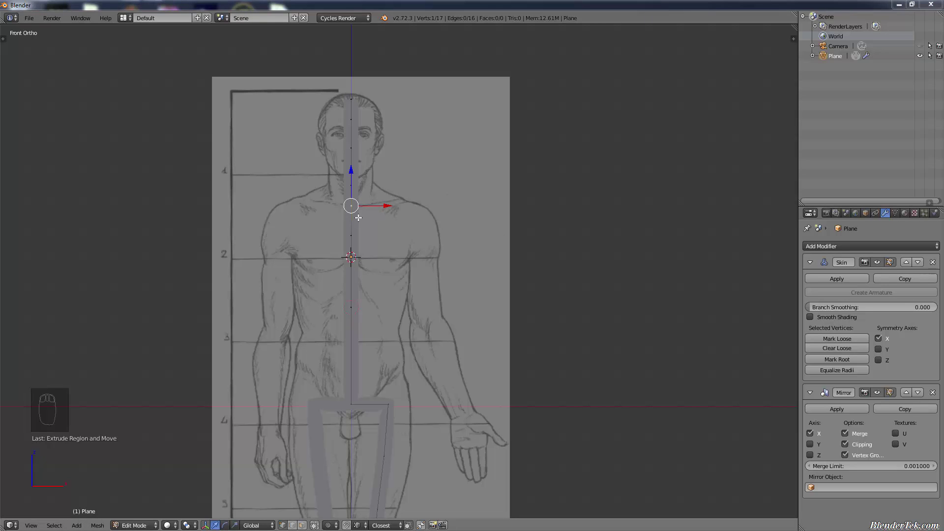
{"action": "key", "text": "e"}
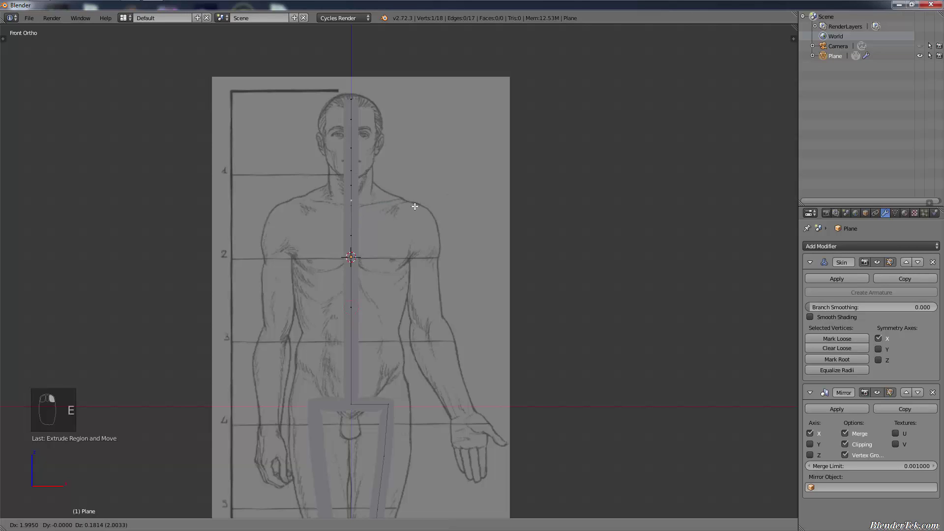
{"action": "key", "text": "x"}
{"action": "right_click", "coordinate": [374, 210]}
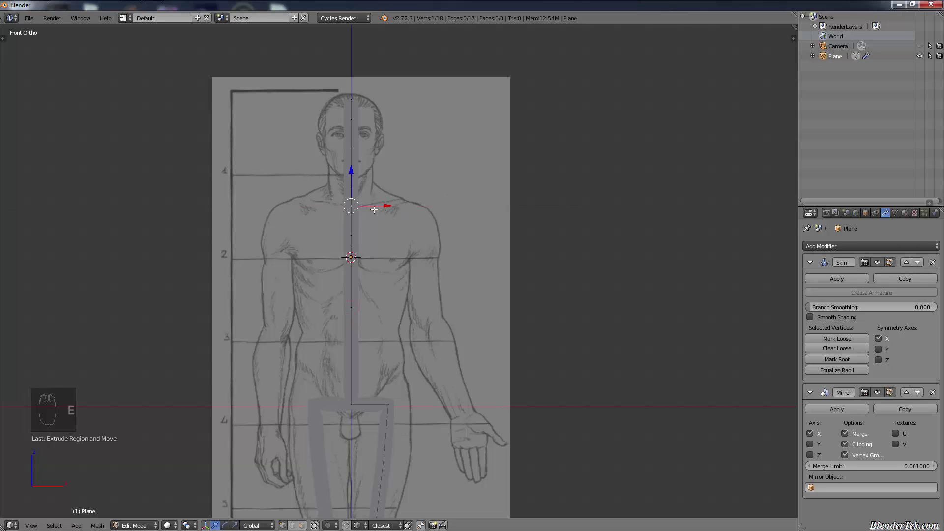
{"action": "key", "text": "e"}
{"action": "left_click", "coordinate": [457, 206]}
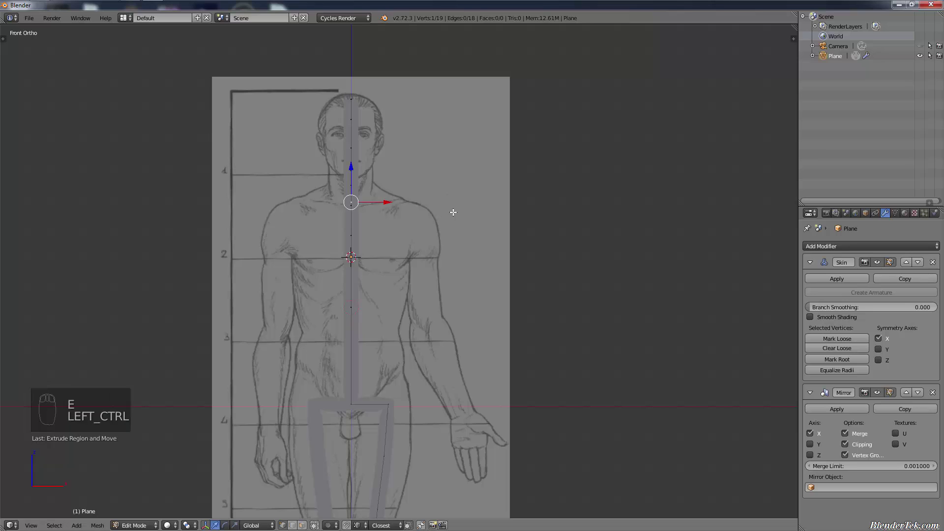
Step: Undo the shoulder extrusions and selections back to the completed extrusion at the top of the head
{"action": "key", "text": "ctrl+z"}
{"action": "key", "text": "ctrl+z"}
{"action": "key", "text": "ctrl+z"}
{"action": "key", "text": "ctrl+z"}
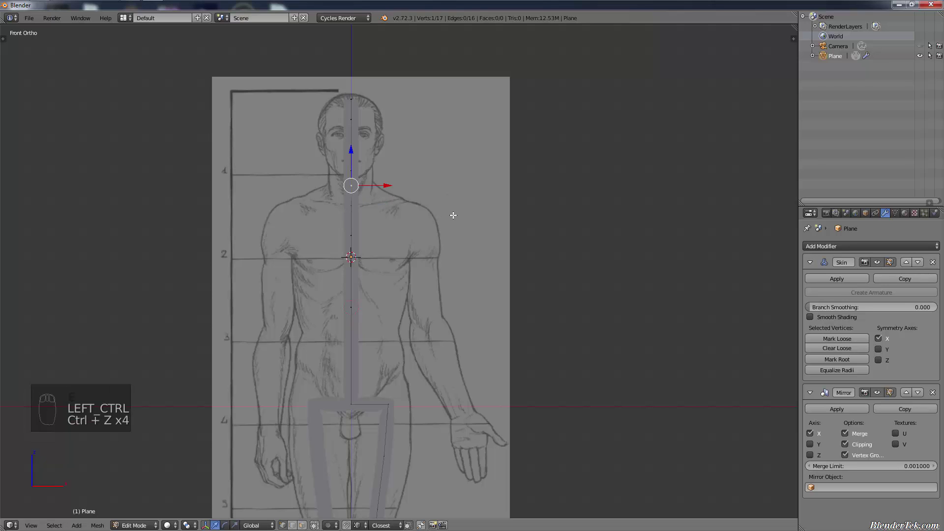
{"action": "key", "text": "ctrl+z"}
{"action": "key", "text": "ctrl+z"}
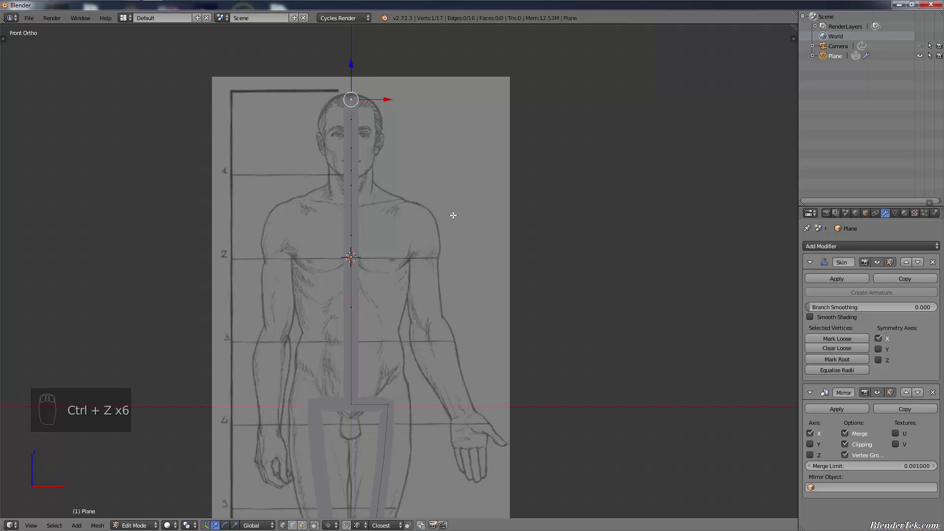
{"action": "key", "text": "ctrl+z"}
{"action": "key", "text": "ctrl+shift+z"}
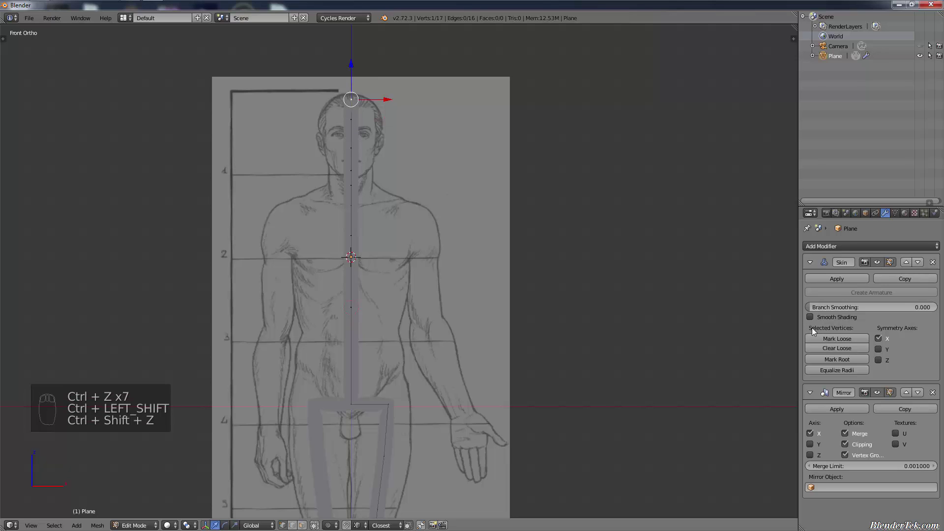
Step: Turn off Mirror clipping and extrude the collarbone-level spine vertex outward along the X axis
{"action": "left_click", "coordinate": [845, 444]}
{"action": "right_click", "coordinate": [353, 207]}
{"action": "key", "text": "e"}
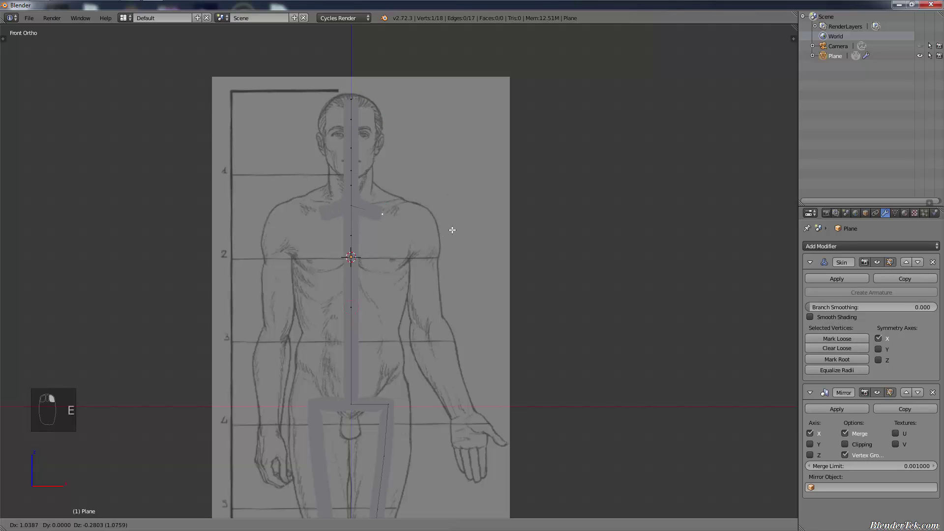
{"action": "key", "text": "x"}
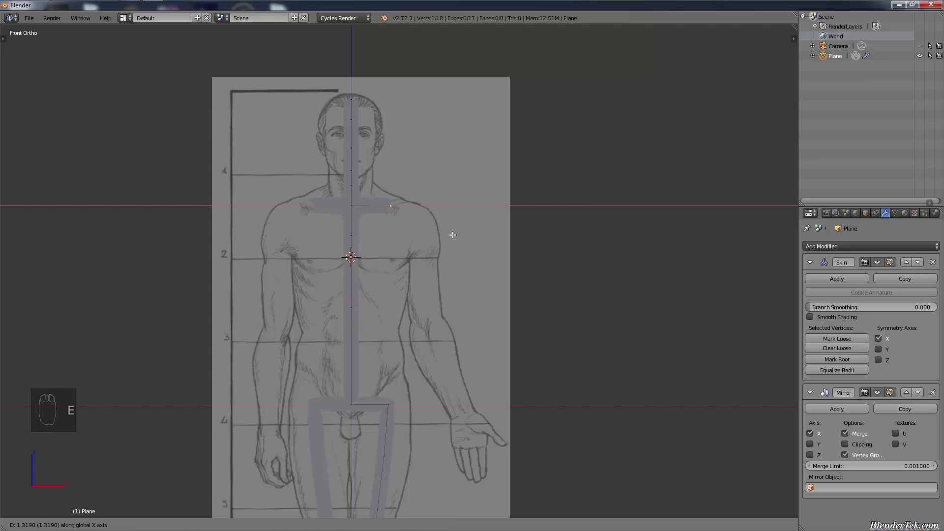
{"action": "left_click", "coordinate": [452, 235]}
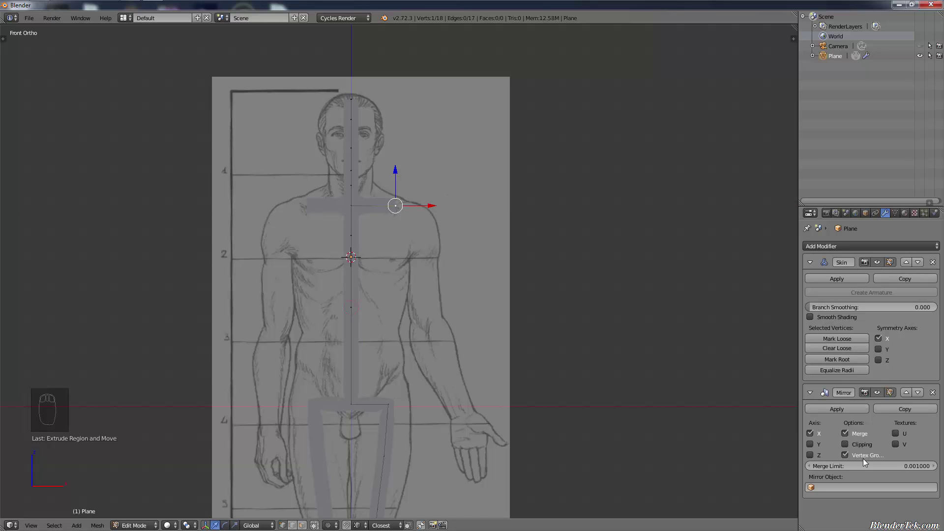
Step: Turn Mirror clipping back on and move the extruded collarbone vertex out and down to the shoulder joint
{"action": "left_click", "coordinate": [861, 444]}
{"action": "key", "text": "g"}
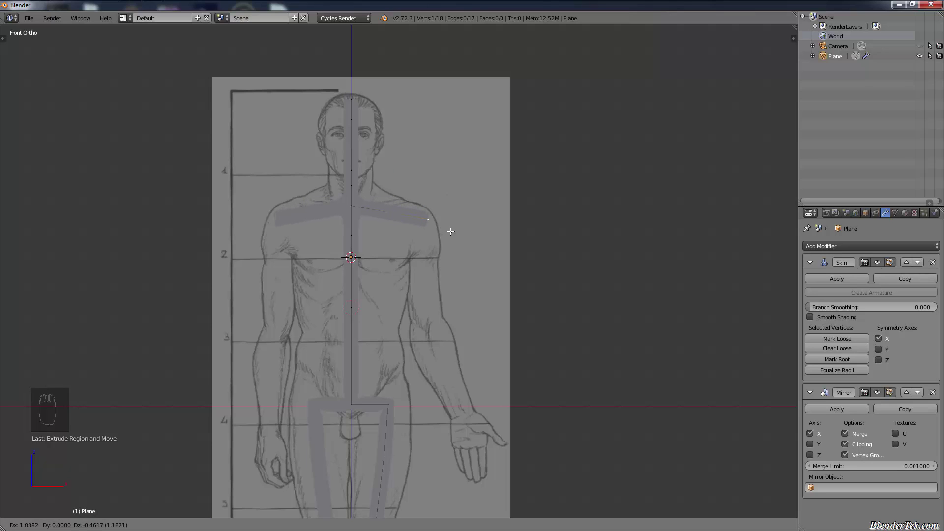
{"action": "left_click", "coordinate": [443, 230]}
Step: Extrude the shoulder vertex four times down the arm, to the upper arm, above the elbow, the elbow and the mid-forearm
{"action": "key", "text": "e"}
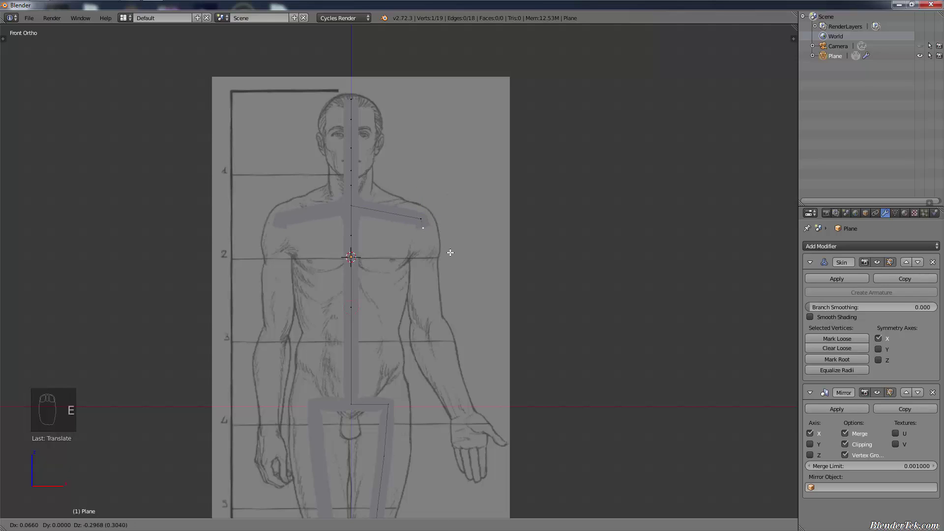
{"action": "left_click", "coordinate": [452, 277]}
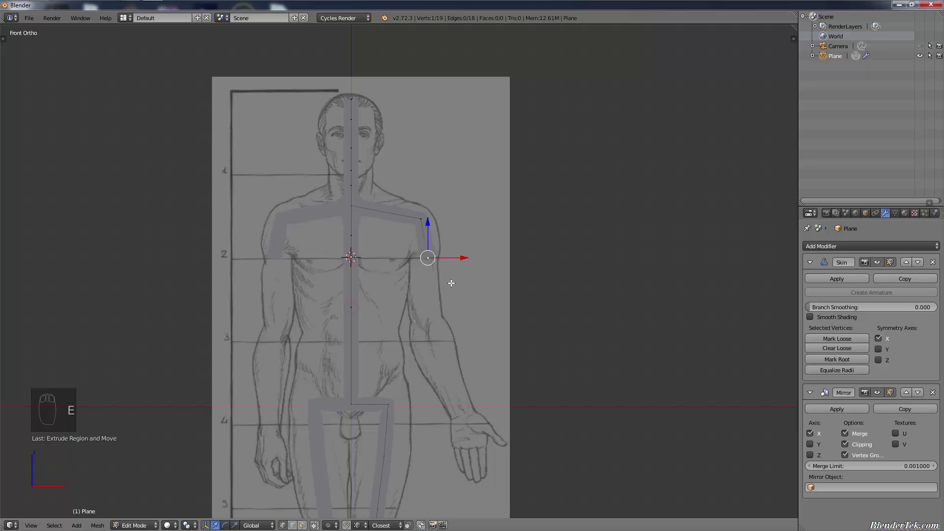
{"action": "key", "text": "e"}
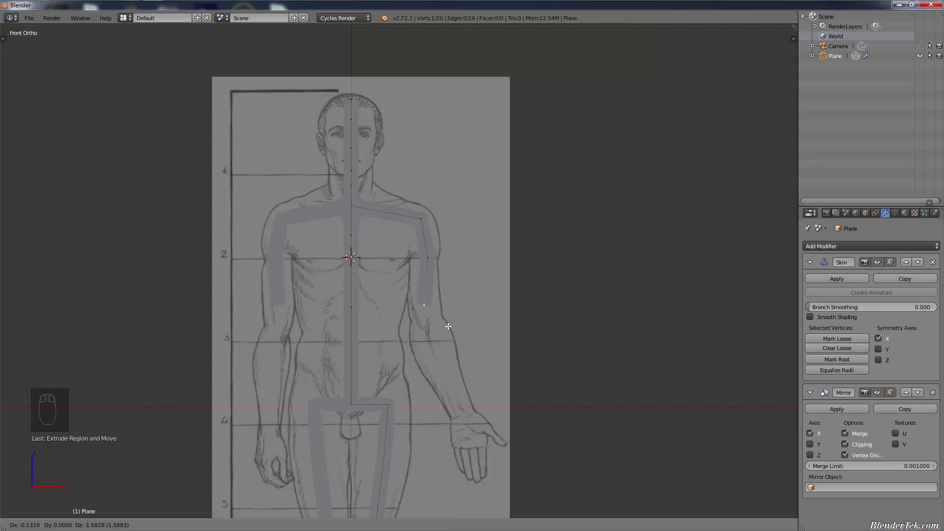
{"action": "left_click", "coordinate": [448, 330]}
{"action": "key", "text": "e"}
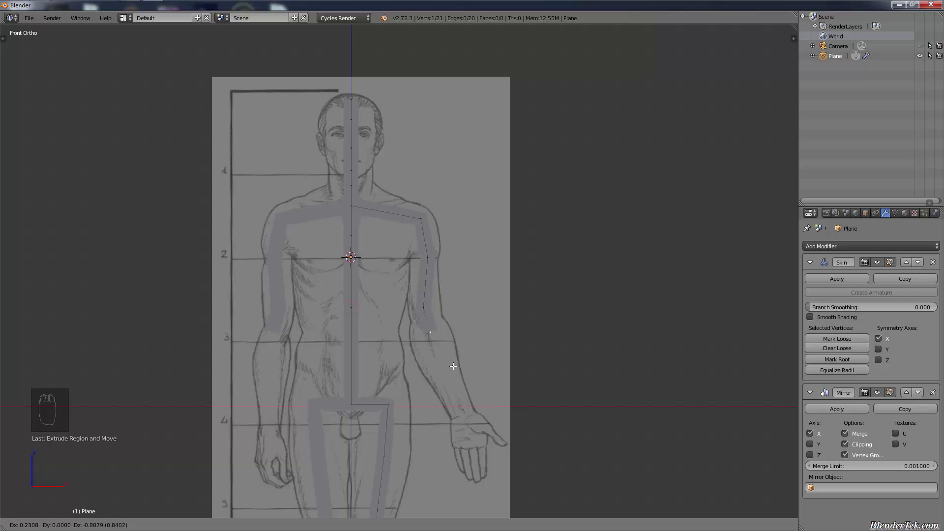
{"action": "left_click", "coordinate": [452, 367]}
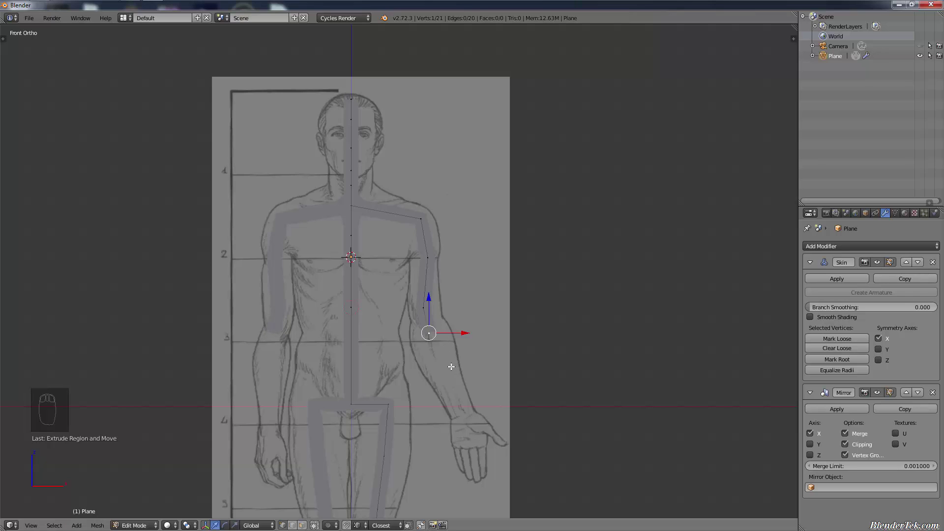
{"action": "key", "text": "e"}
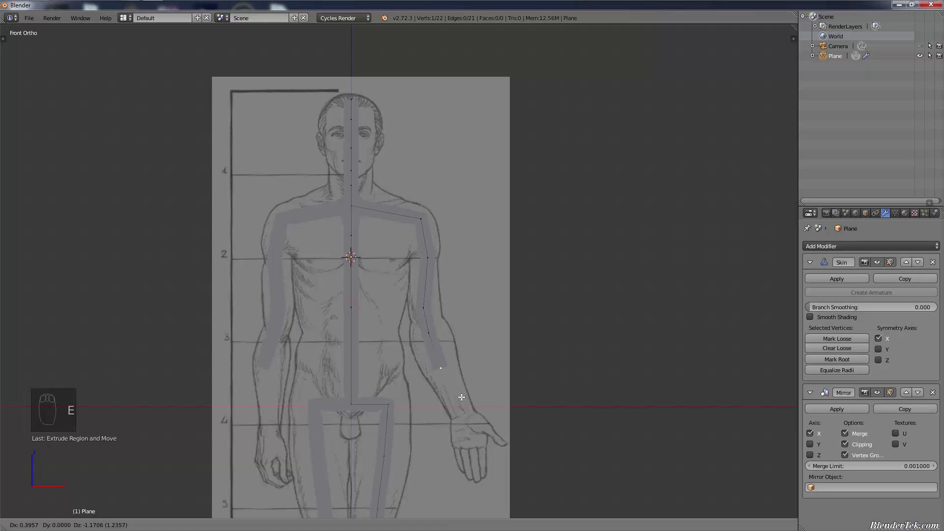
{"action": "left_click", "coordinate": [472, 420]}
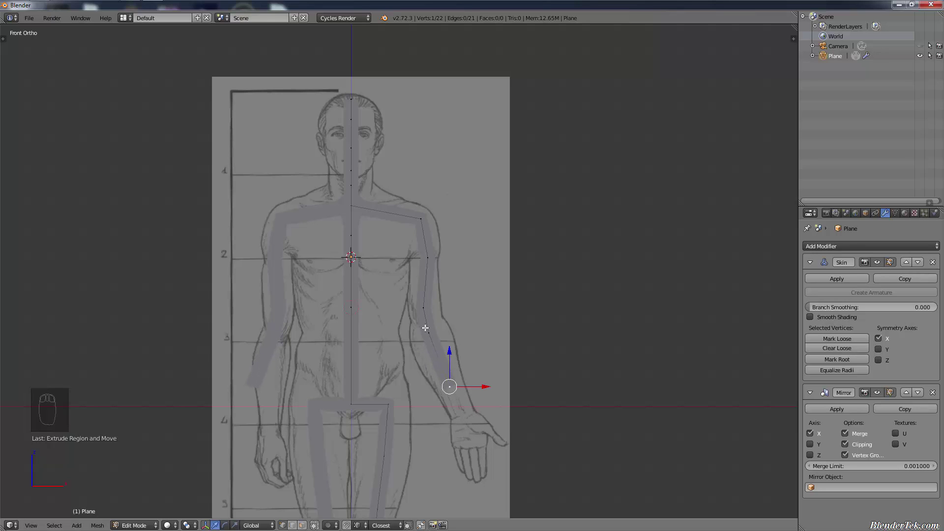
Step: Slide the elbow vertex slightly down along the forearm edge
{"action": "key", "text": "g"}
{"action": "key", "text": "g"}
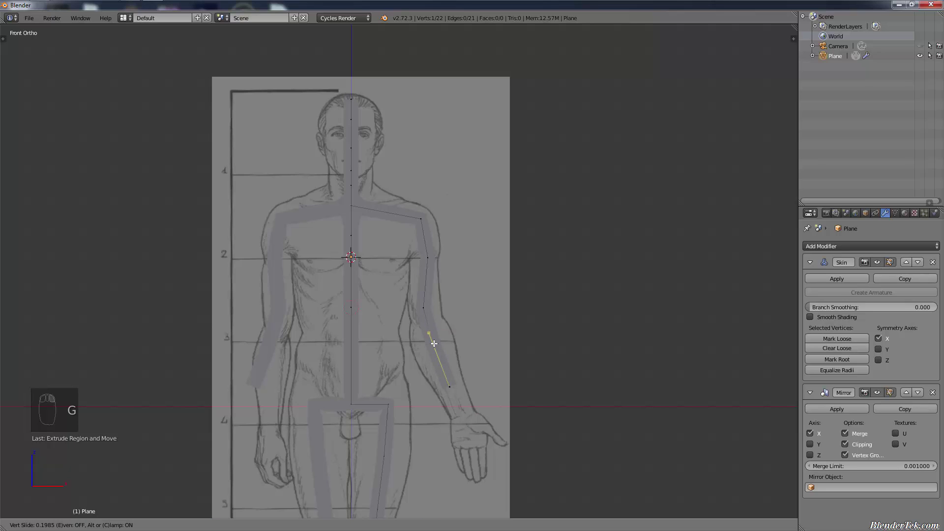
{"action": "left_click", "coordinate": [437, 343]}
Step: Extrude the mid-forearm vertex three times, to the wrist, the palm and the fingertips
{"action": "right_click", "coordinate": [450, 386]}
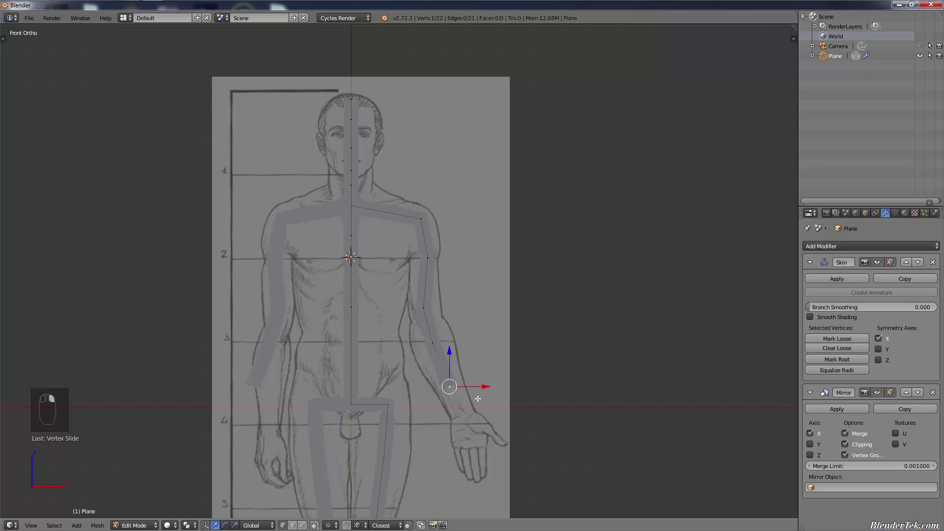
{"action": "key", "text": "e"}
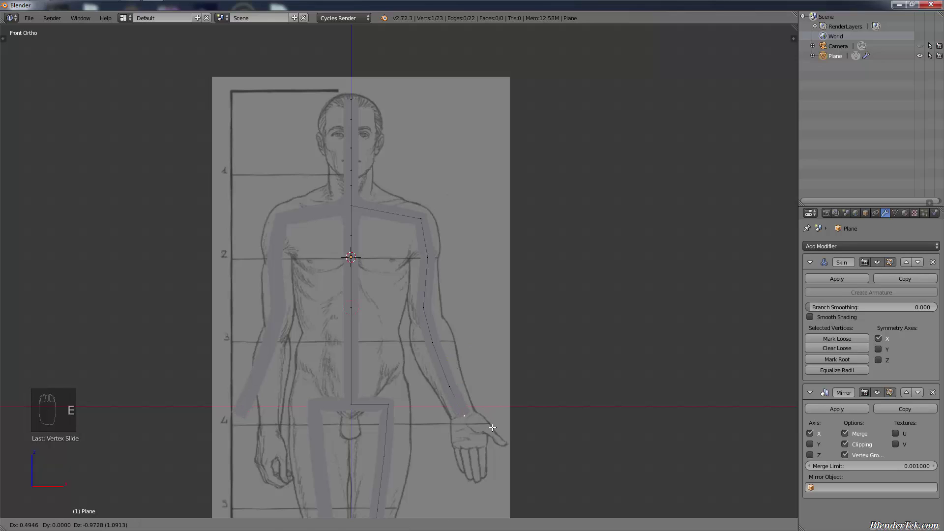
{"action": "left_click", "coordinate": [492, 428]}
{"action": "key", "text": "e"}
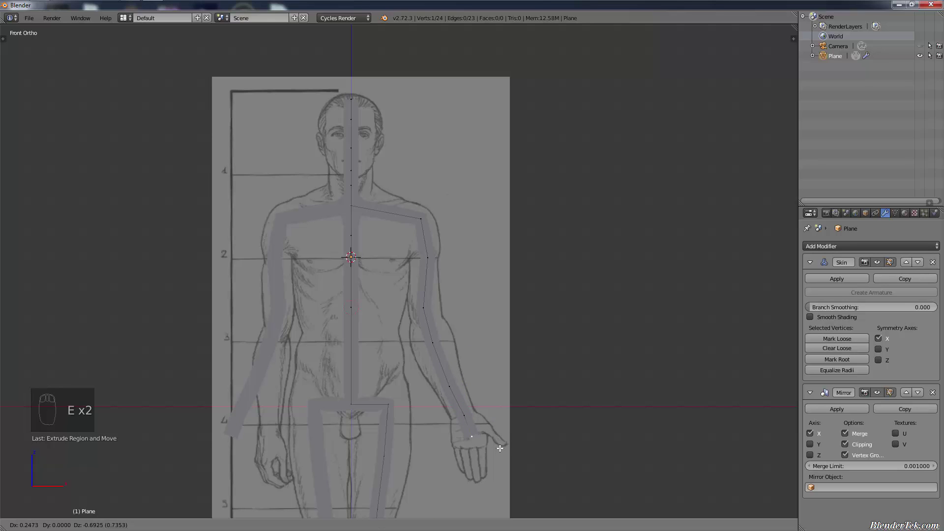
{"action": "left_click", "coordinate": [499, 449]}
{"action": "key", "text": "e"}
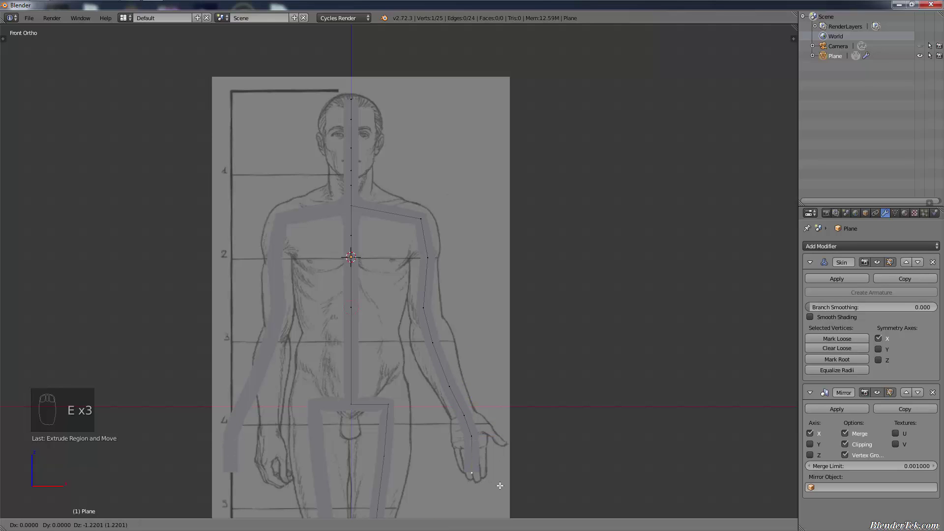
{"action": "left_click", "coordinate": [500, 486]}
Step: Try to extrude the palm vertex outward to form the thumb
{"action": "right_click", "coordinate": [493, 430]}
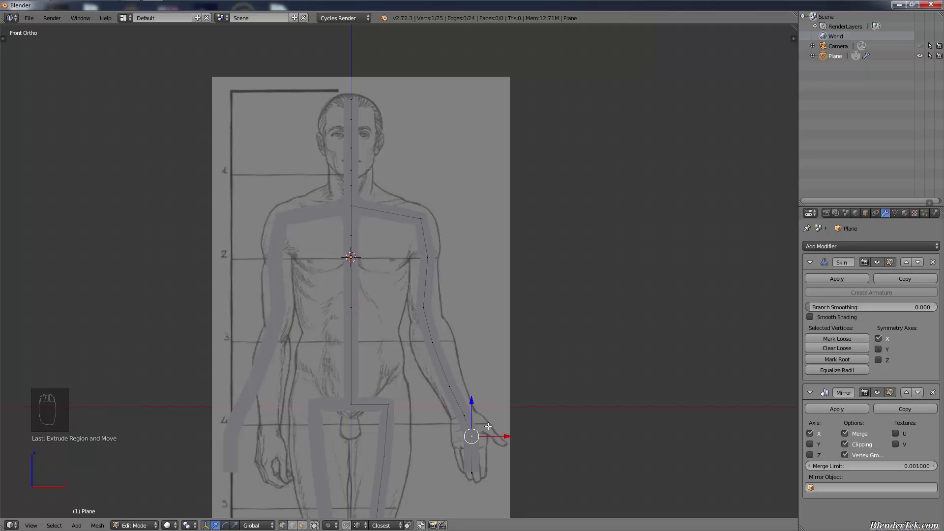
{"action": "key", "text": "e"}
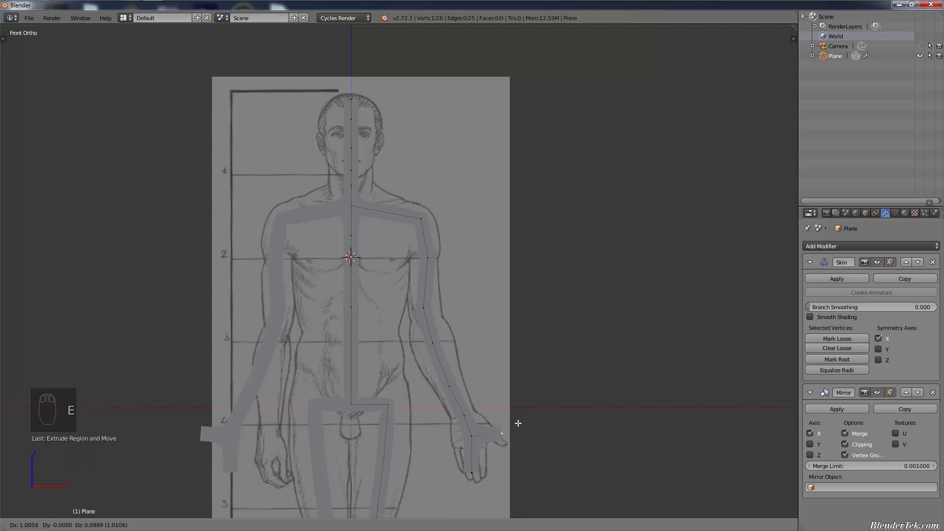
{"action": "left_click", "coordinate": [513, 432]}
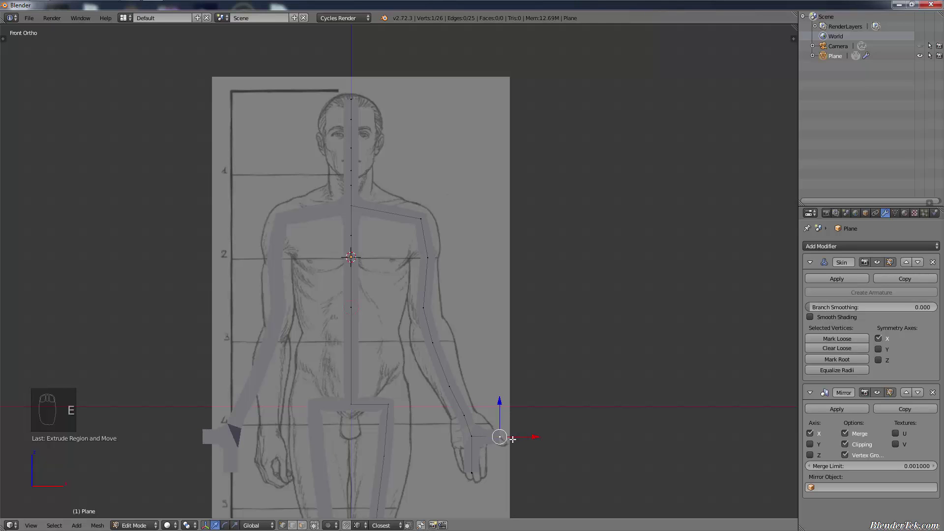
{"action": "key", "text": "ctrl+s"}
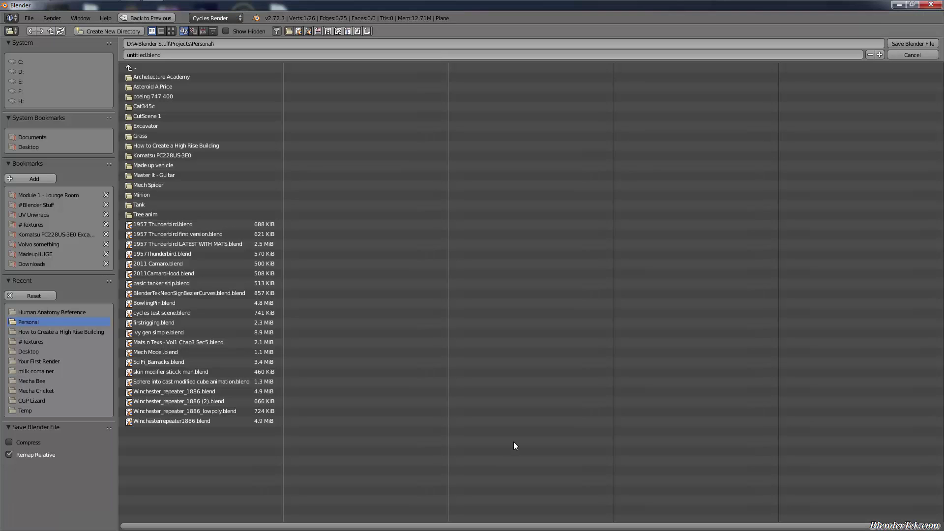
{"action": "left_click", "coordinate": [908, 55]}
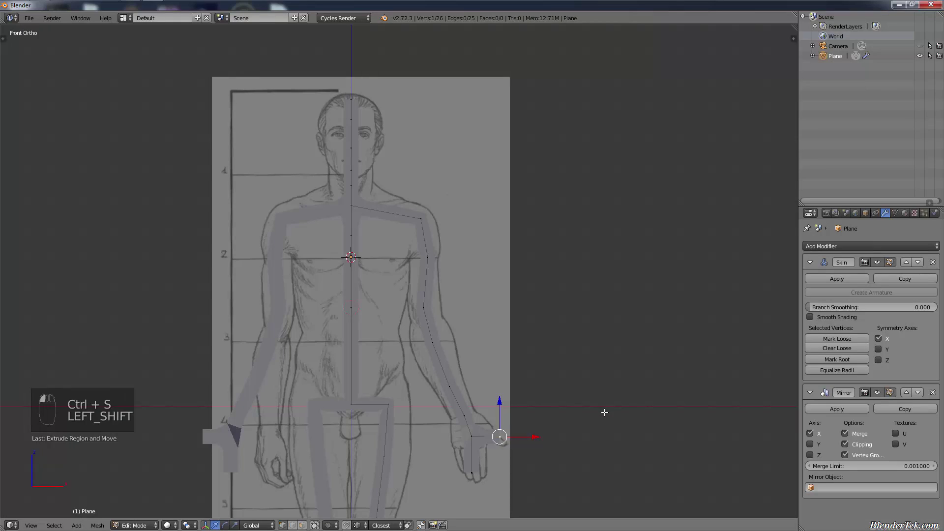
{"action": "key", "text": "shift+a"}
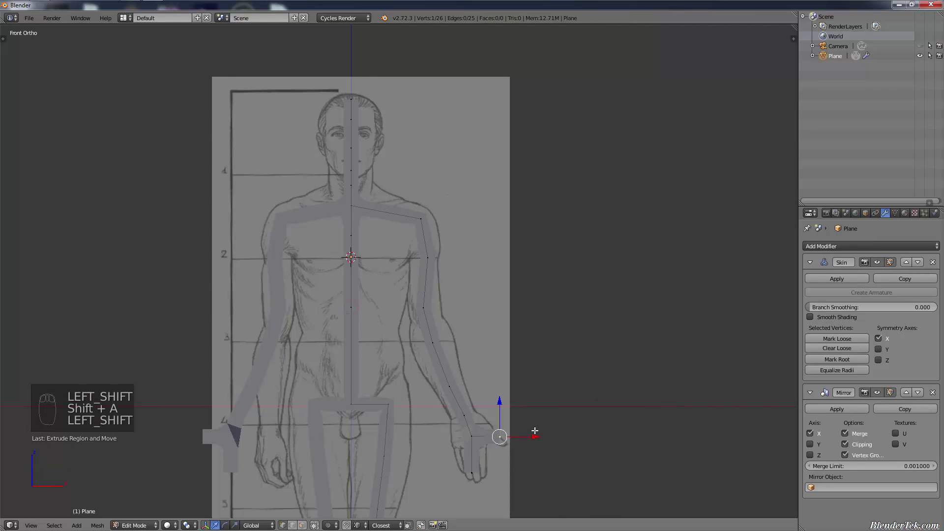
{"action": "key", "text": "shift+a"}
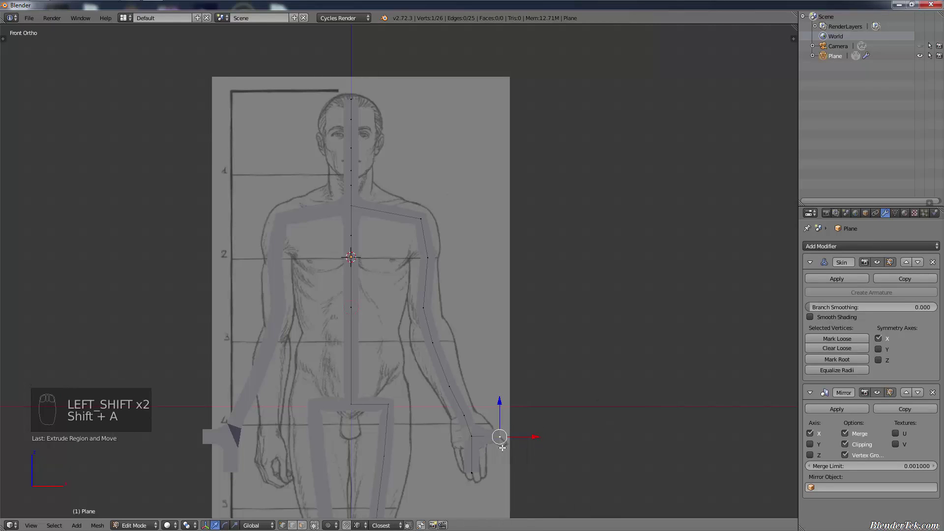
{"action": "key", "text": "shift+a"}
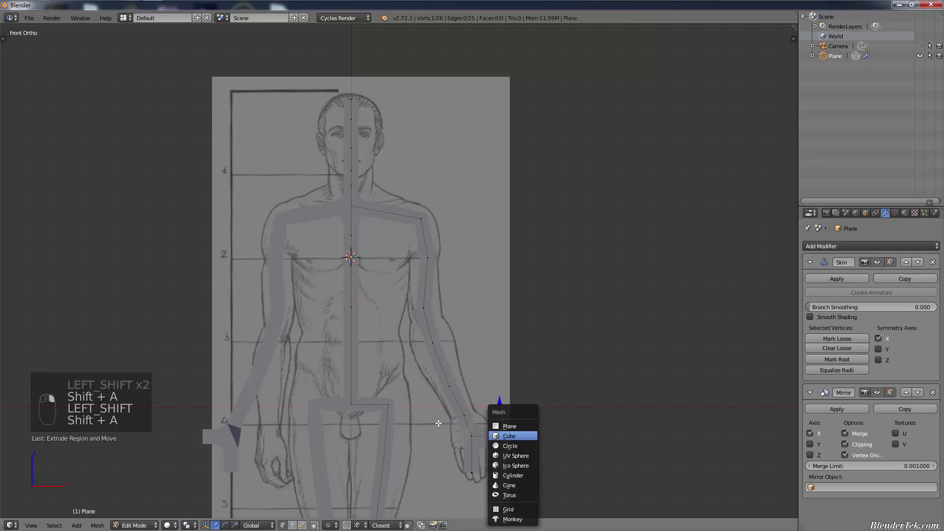
Step: Try to scale down the skin at the thumb's end vertex, and delete that vertex instead
{"action": "key", "text": "ctrl+a"}
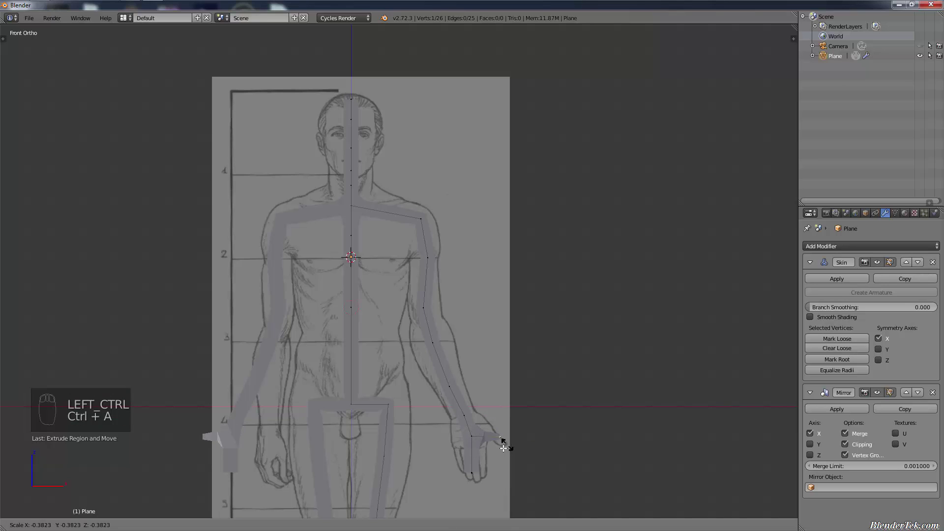
{"action": "right_click", "coordinate": [514, 460]}
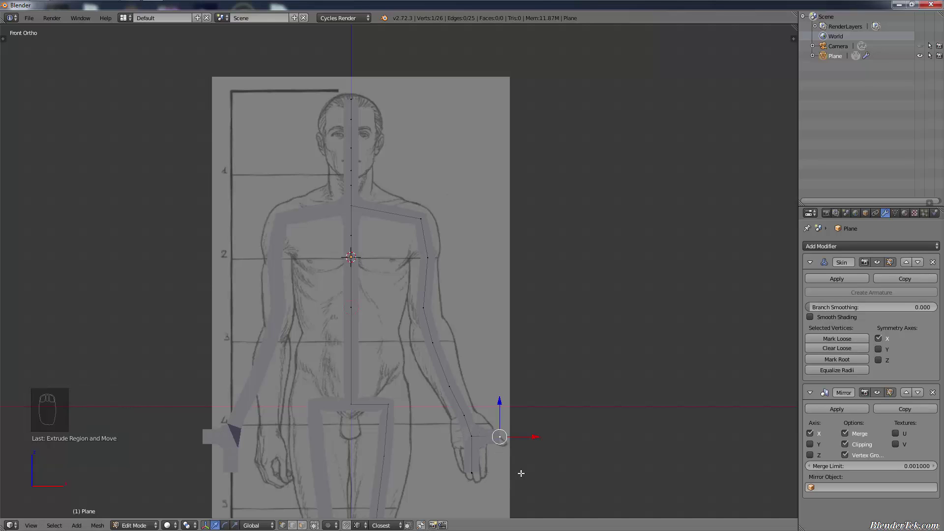
{"action": "key", "text": "x"}
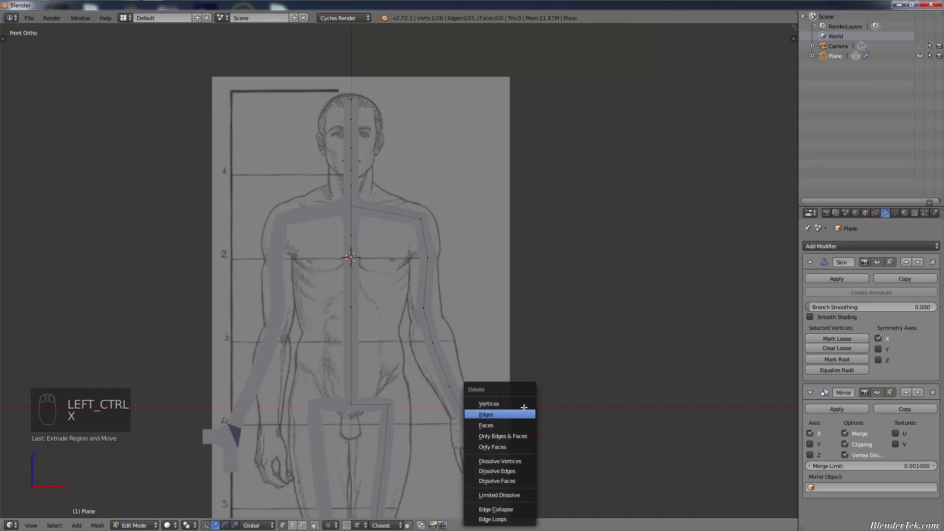
{"action": "left_click", "coordinate": [522, 411]}
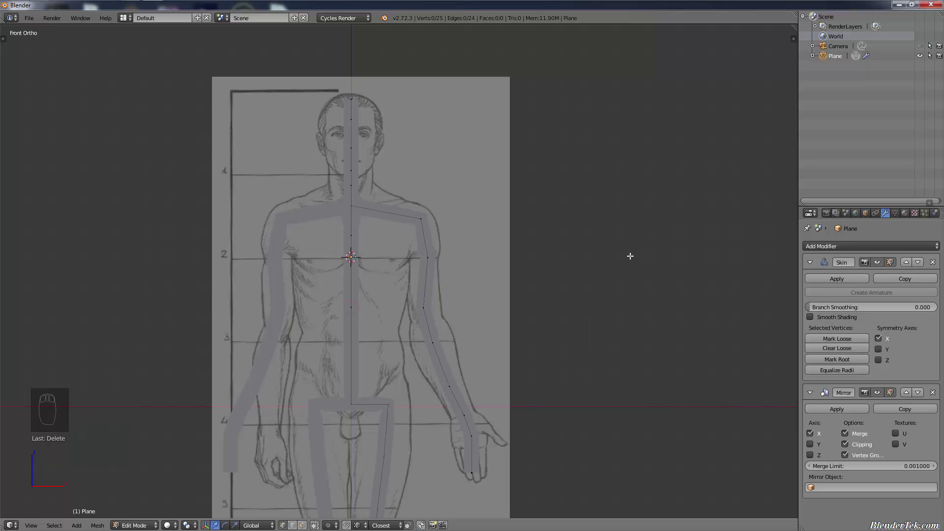
Step: Try the Skin modifier's Branch Smoothing at 1.000, inspect the joints in perspective, and reset it to 0.000
{"action": "scroll", "coordinate": [596, 284], "scroll_direction": "down", "scroll_amount": 2}
{"action": "middle_click_drag", "start_coordinate": [599, 269], "coordinate": [559, 185], "text": "shift"}
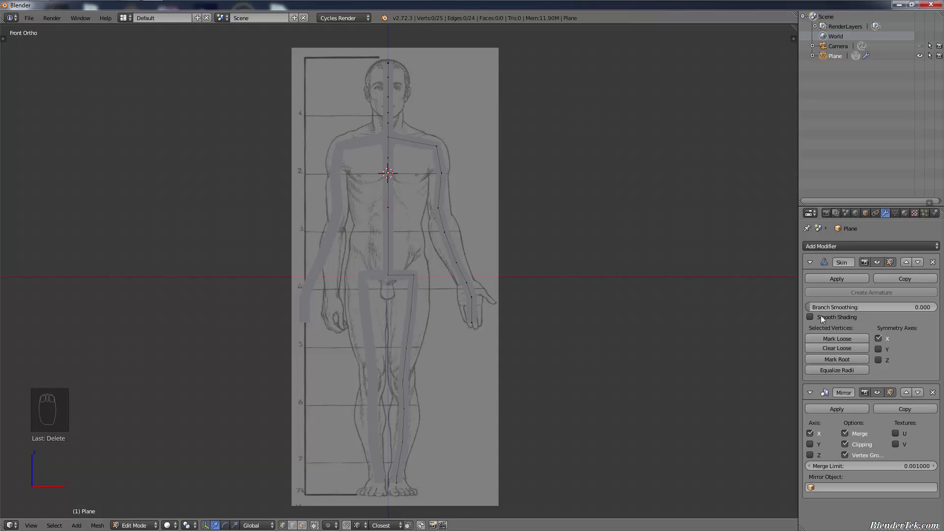
{"action": "left_click_drag", "start_coordinate": [824, 308], "coordinate": [937, 307]}
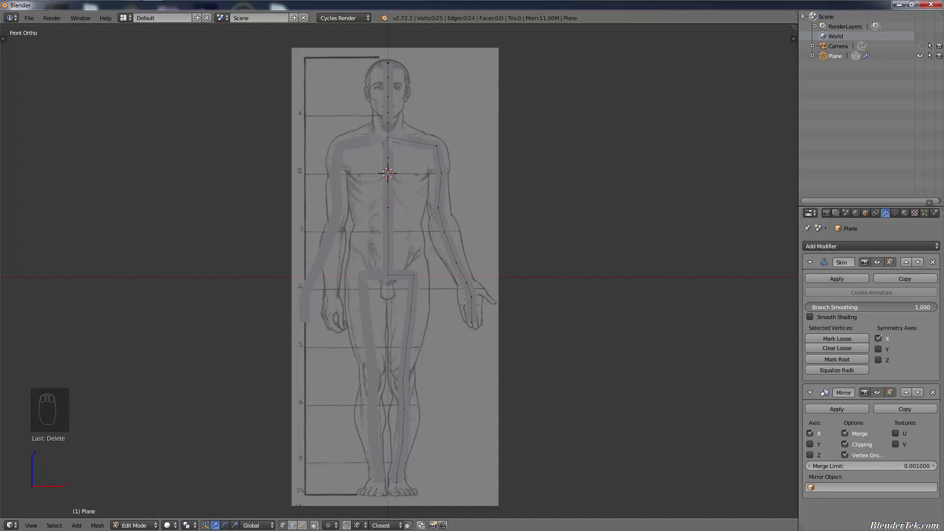
{"action": "middle_click_drag", "start_coordinate": [566, 199], "coordinate": [533, 243]}
{"action": "middle_click_drag", "start_coordinate": [563, 159], "coordinate": [519, 271], "text": "shift"}
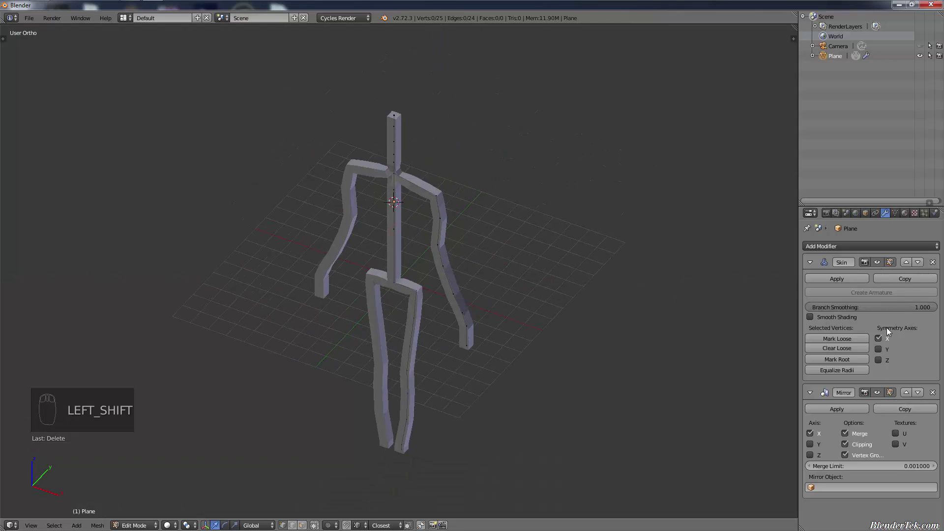
{"action": "left_click_drag", "start_coordinate": [915, 305], "coordinate": [809, 308]}
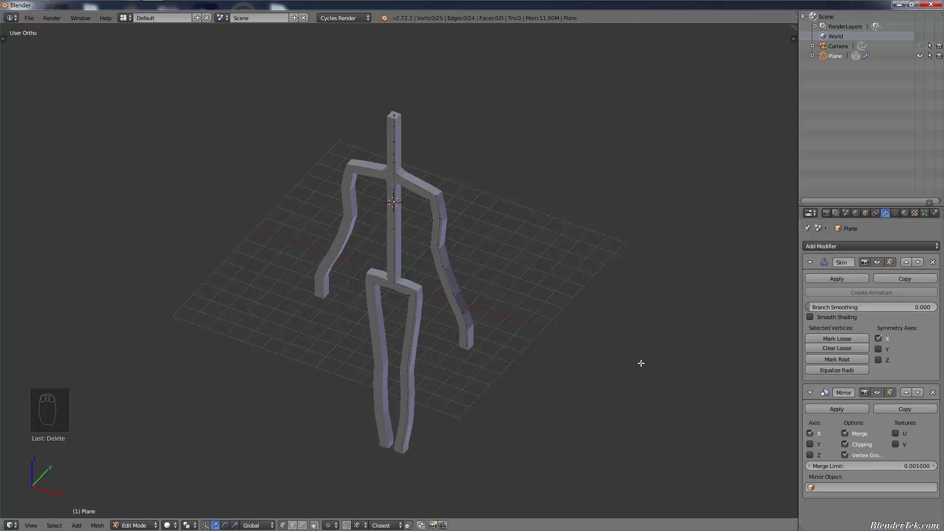
Step: Examine how the skeleton lines up with the side and front body references, from the feet up to the head
{"action": "key", "text": "KP_3"}
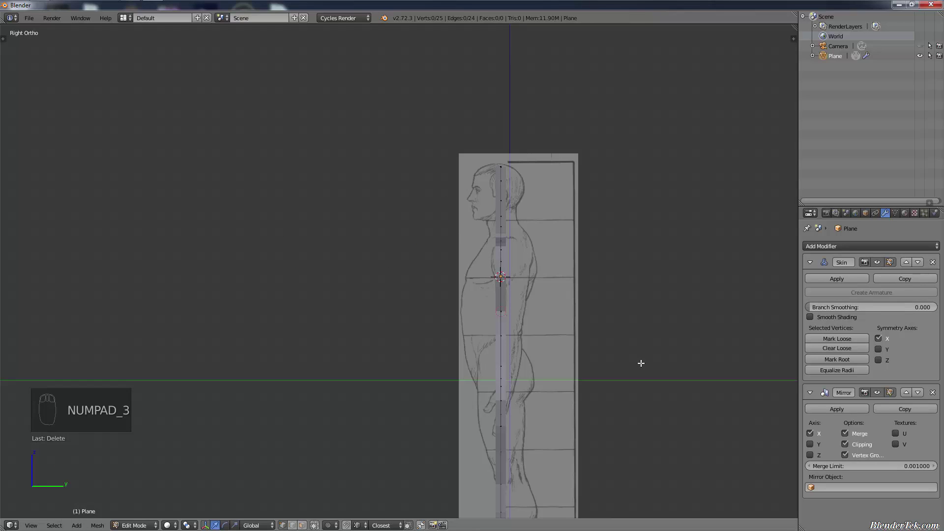
{"action": "middle_click_drag", "start_coordinate": [632, 337], "coordinate": [528, 259], "text": "shift"}
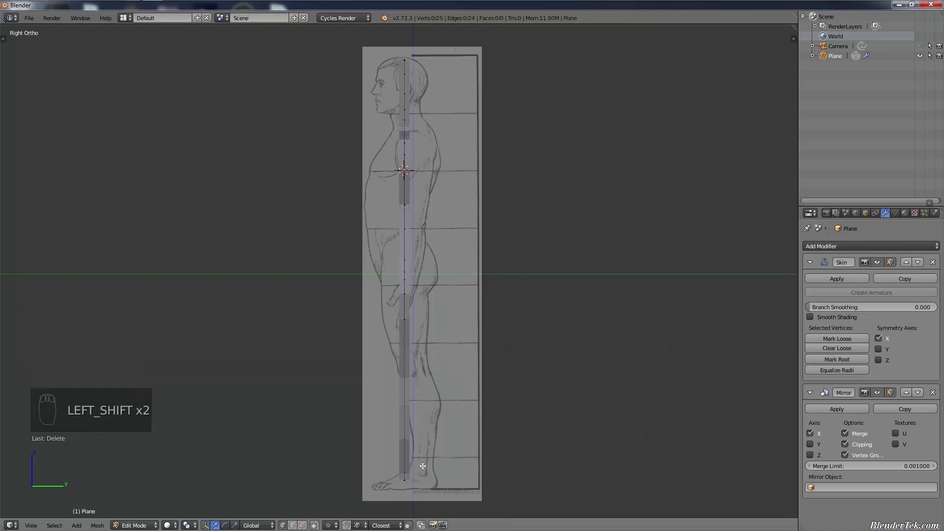
{"action": "scroll", "coordinate": [426, 458], "scroll_direction": "up", "scroll_amount": 2}
{"action": "middle_click_drag", "start_coordinate": [426, 459], "coordinate": [434, 409], "text": "shift"}
{"action": "scroll", "coordinate": [439, 272], "scroll_direction": "down", "scroll_amount": 2}
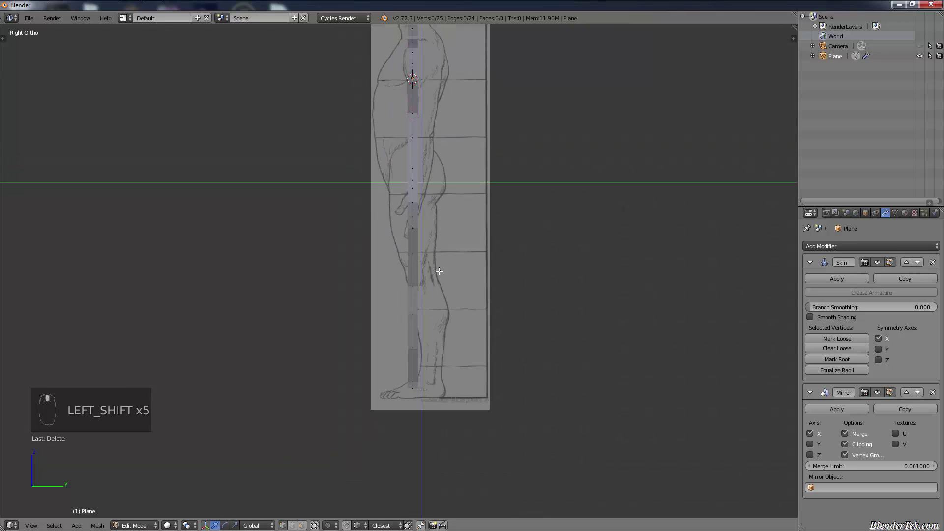
{"action": "key", "text": "KP_1"}
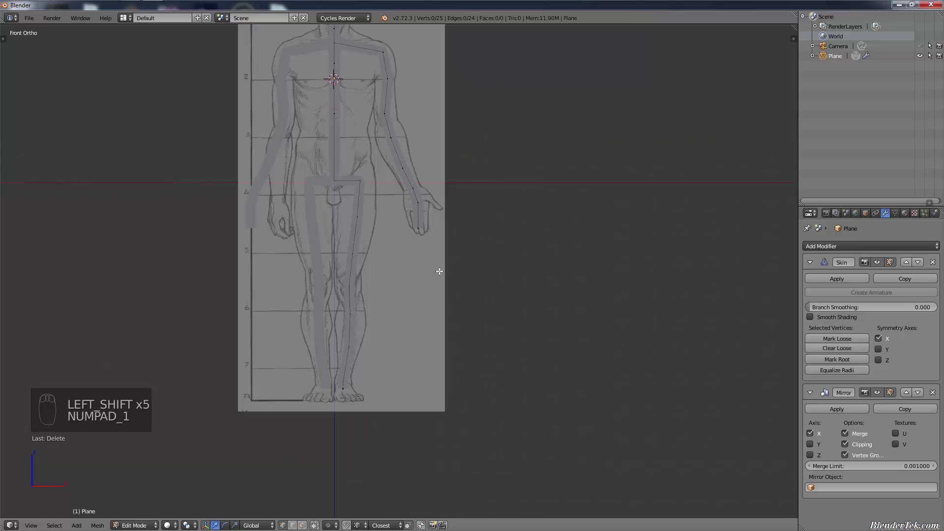
{"action": "scroll", "coordinate": [435, 291], "scroll_direction": "up", "scroll_amount": 2}
{"action": "middle_click_drag", "start_coordinate": [430, 261], "coordinate": [508, 291], "text": "shift"}
{"action": "scroll", "coordinate": [508, 291], "scroll_direction": "down", "scroll_amount": 2}
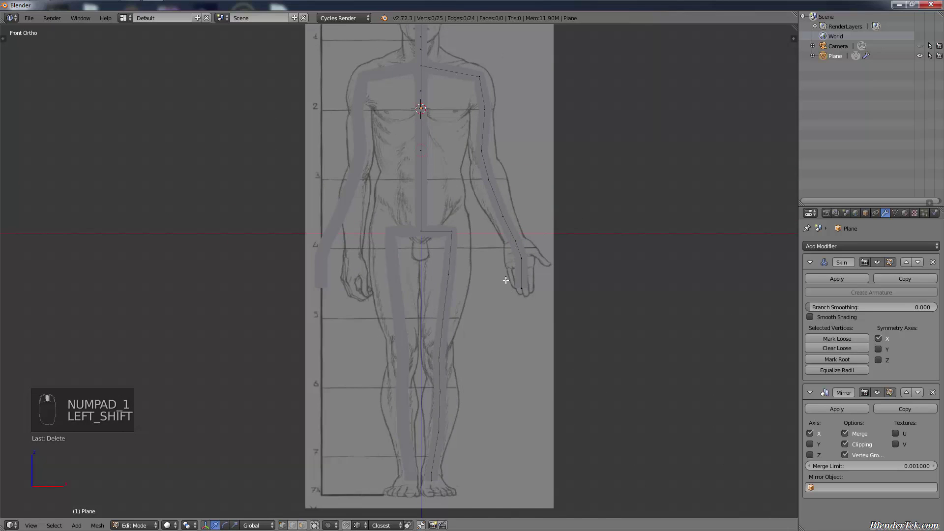
{"action": "middle_click_drag", "start_coordinate": [526, 234], "coordinate": [497, 293], "text": "shift"}
{"action": "scroll", "coordinate": [491, 221], "scroll_direction": "up", "scroll_amount": 1}
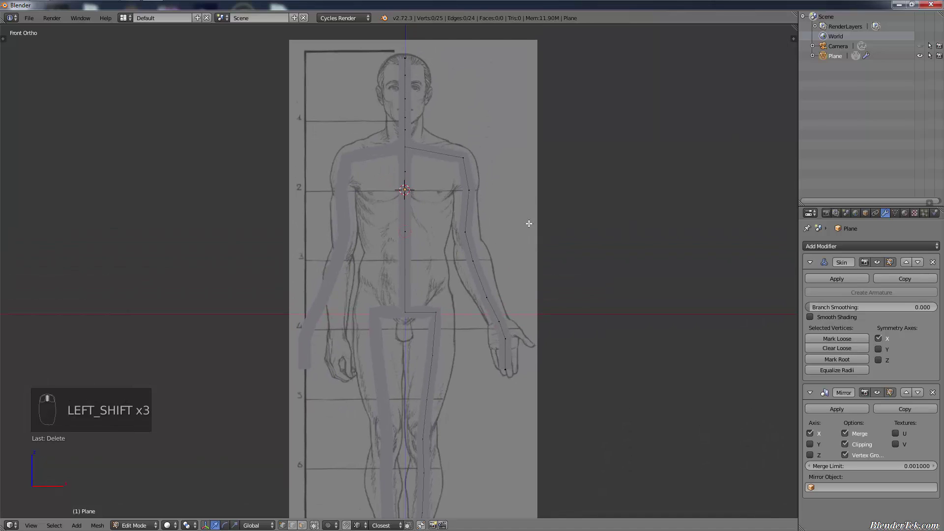
Step: Try resizing the skin at the shoulder vertex, uniformly and constrained to the X, Y and Z axes
{"action": "right_click", "coordinate": [464, 159]}
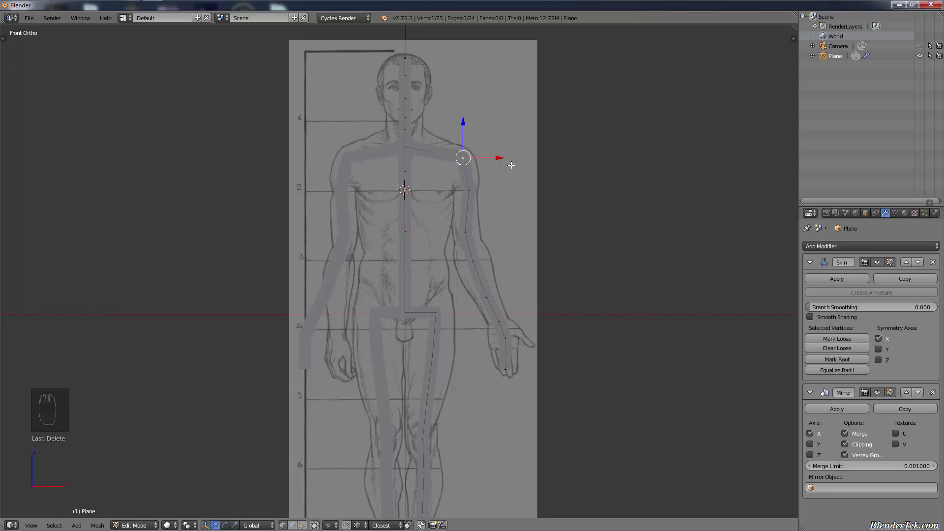
{"action": "key", "text": "shift"}
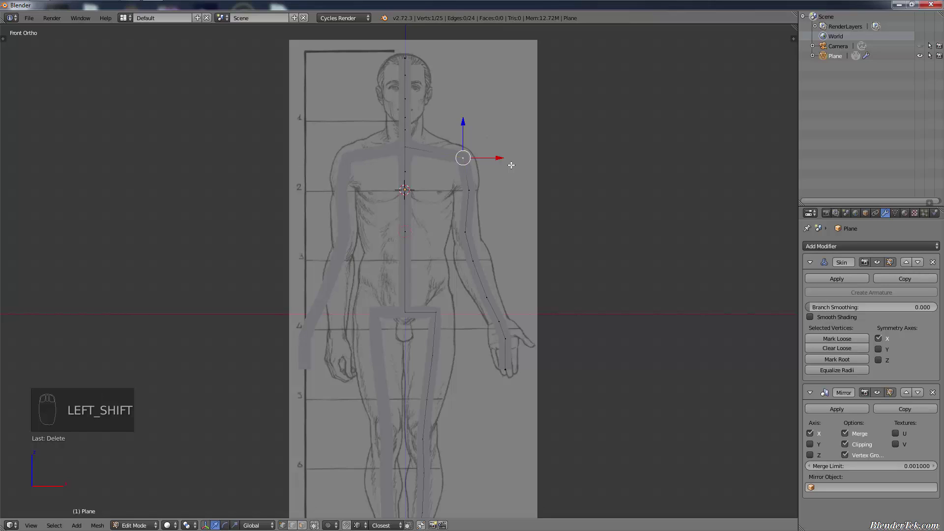
{"action": "key", "text": "shift+a"}
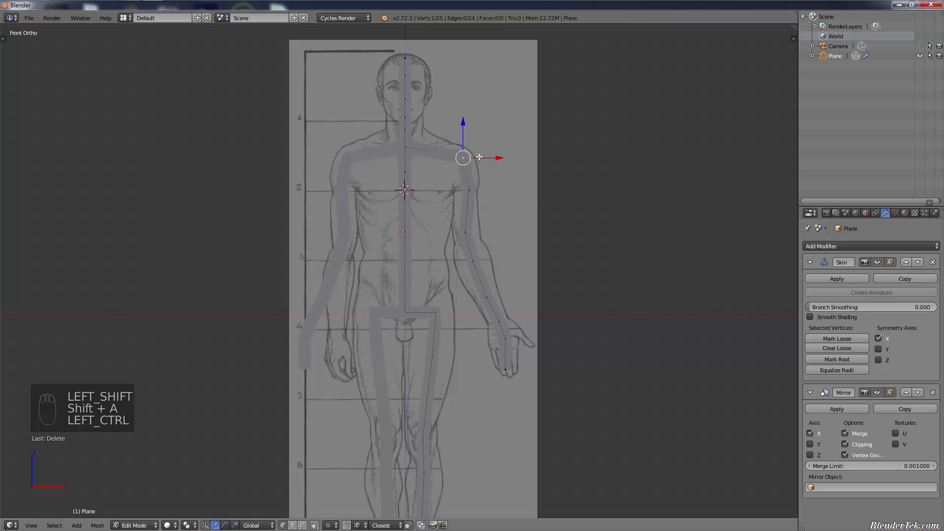
{"action": "key", "text": "ctrl+a"}
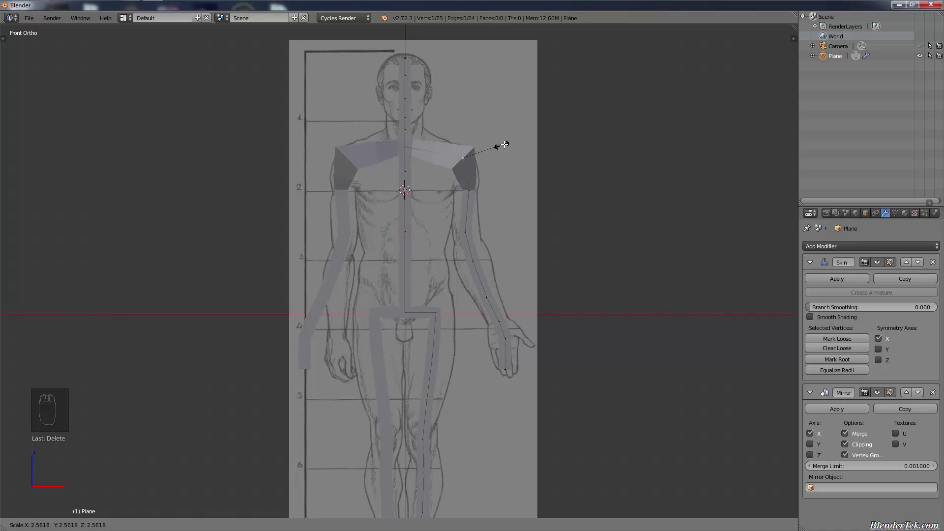
{"action": "key", "text": "x"}
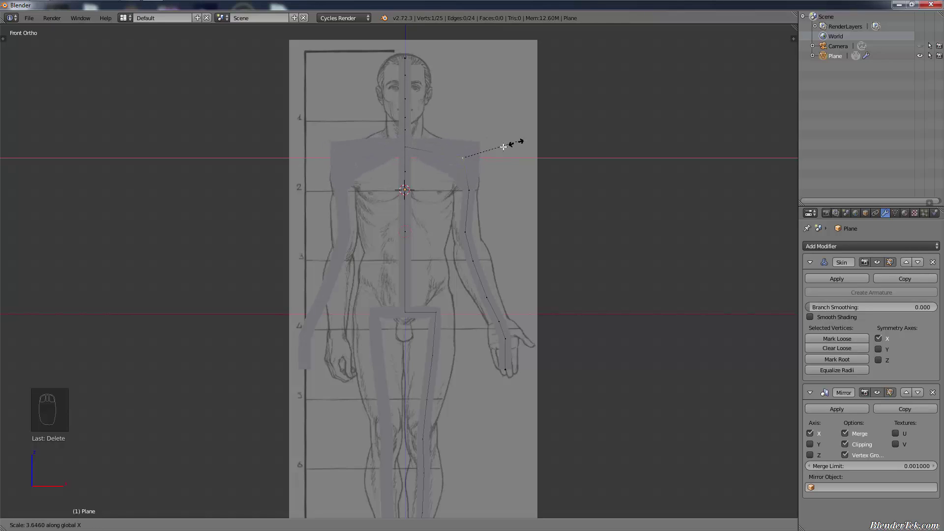
{"action": "key", "text": "y"}
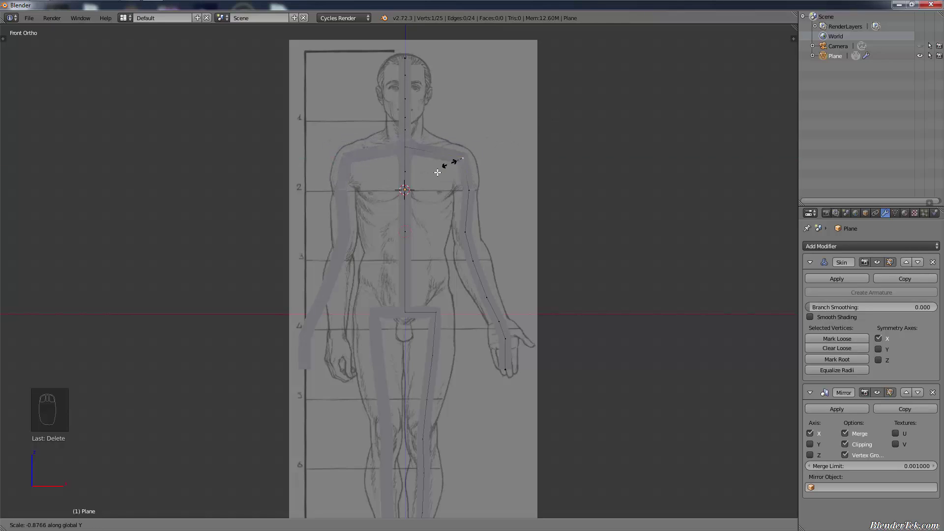
{"action": "key", "text": "z"}
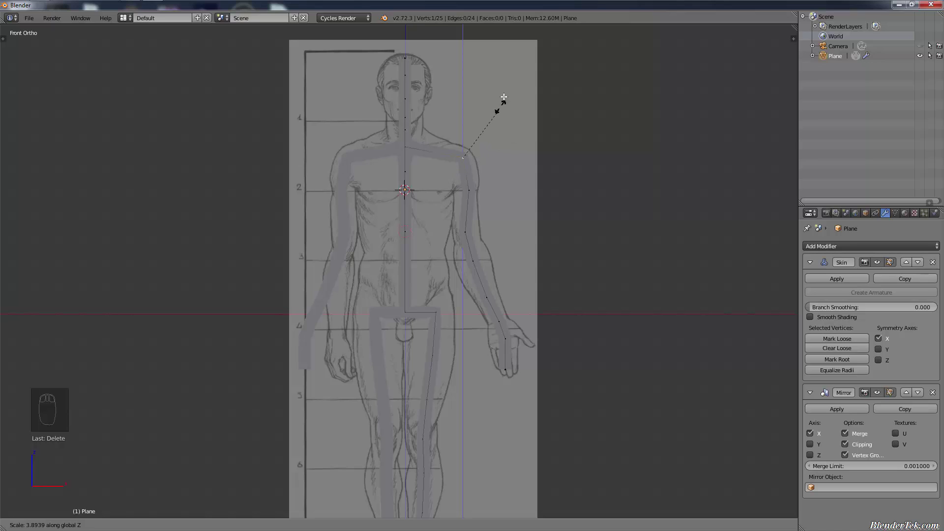
{"action": "key", "text": "z"}
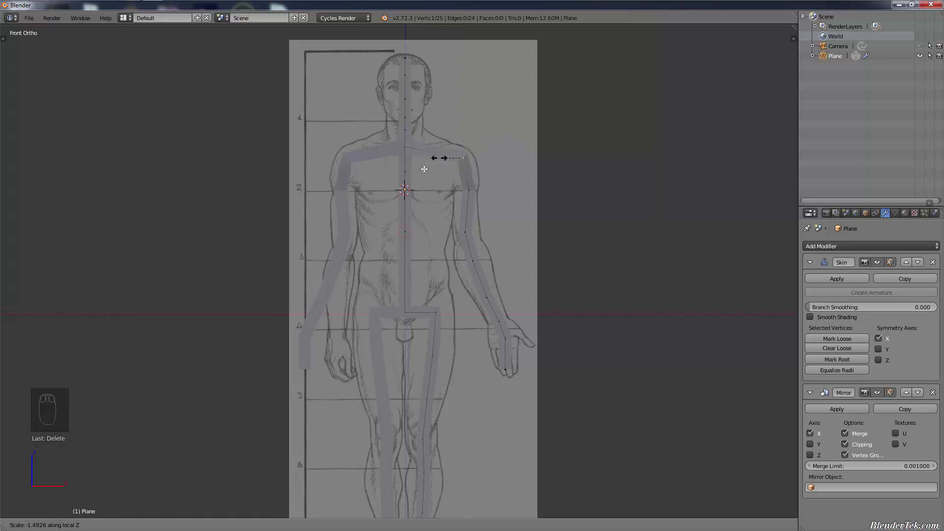
{"action": "key", "text": "z"}
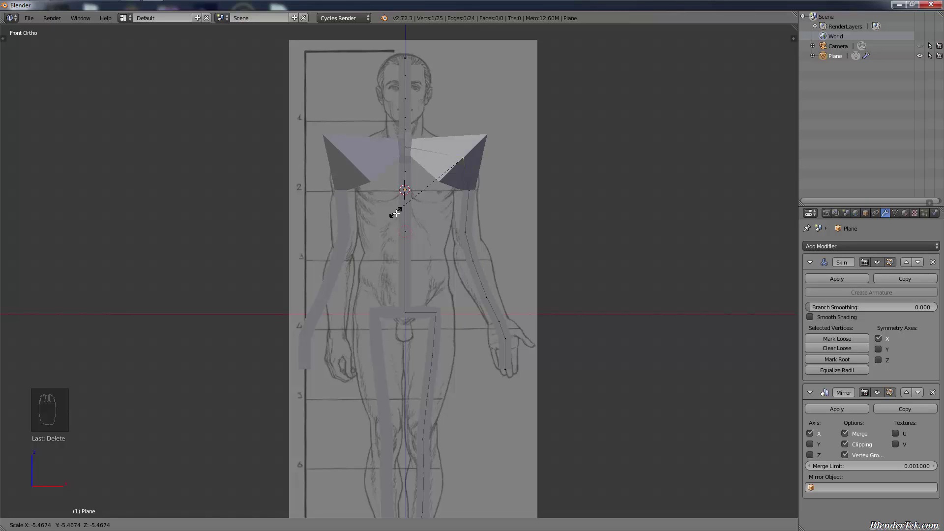
{"action": "key", "text": "z"}
{"action": "right_click", "coordinate": [436, 187]}
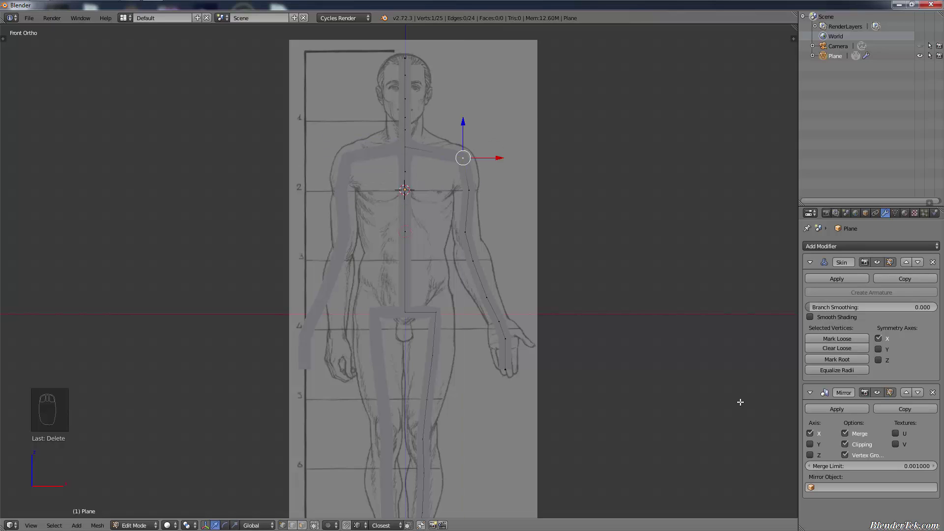
Step: Add a Subdivision Surface modifier to the figure, after the Mirror modifier
{"action": "left_click", "coordinate": [865, 246]}
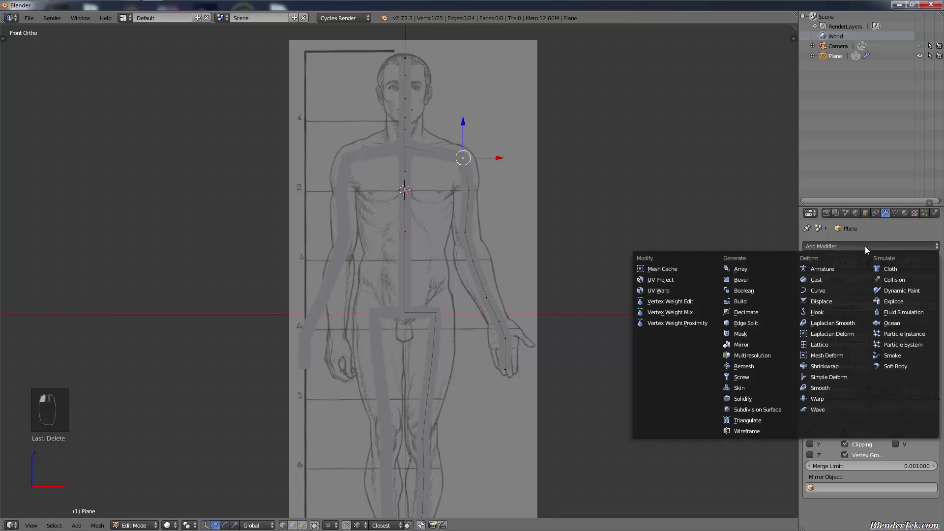
{"action": "left_click", "coordinate": [854, 248]}
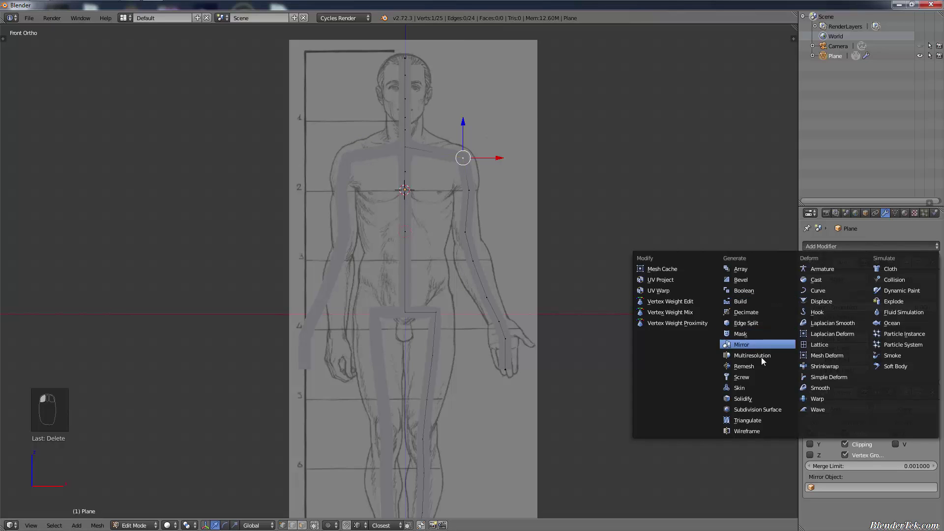
{"action": "left_click", "coordinate": [769, 411]}
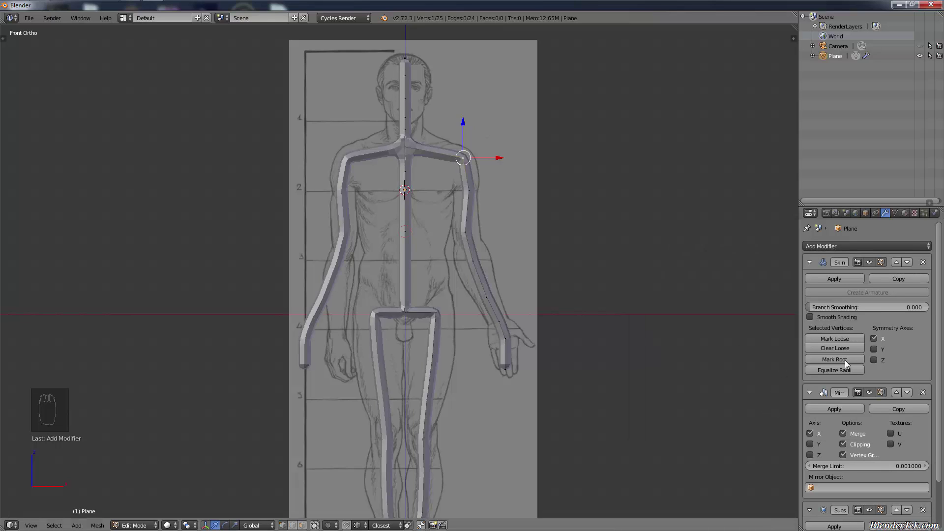
{"action": "scroll", "coordinate": [870, 427], "scroll_direction": "down", "scroll_amount": 3}
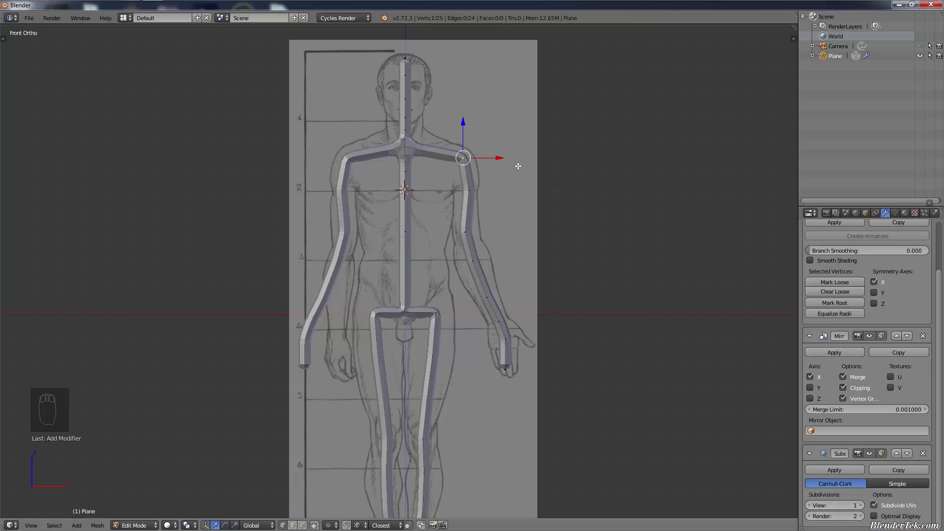
Step: Enlarge the skin at the shoulder vertex about 2.5 times to fill the shoulder outline in the front reference
{"action": "key", "text": "shift+a"}
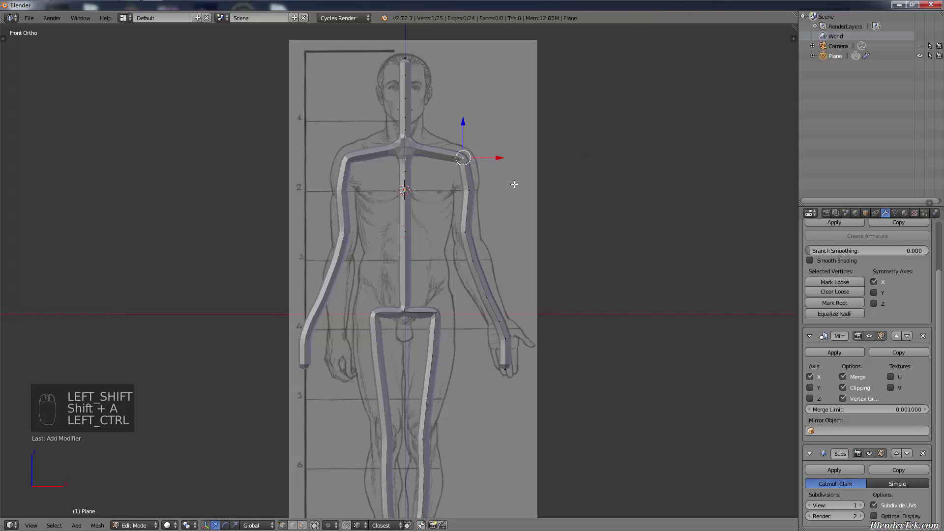
{"action": "key", "text": "ctrl+a"}
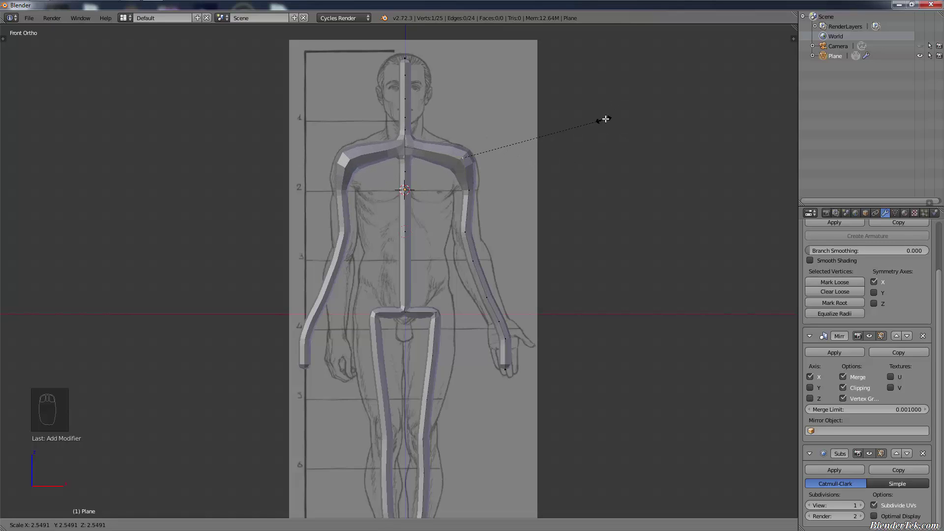
{"action": "left_click", "coordinate": [618, 114]}
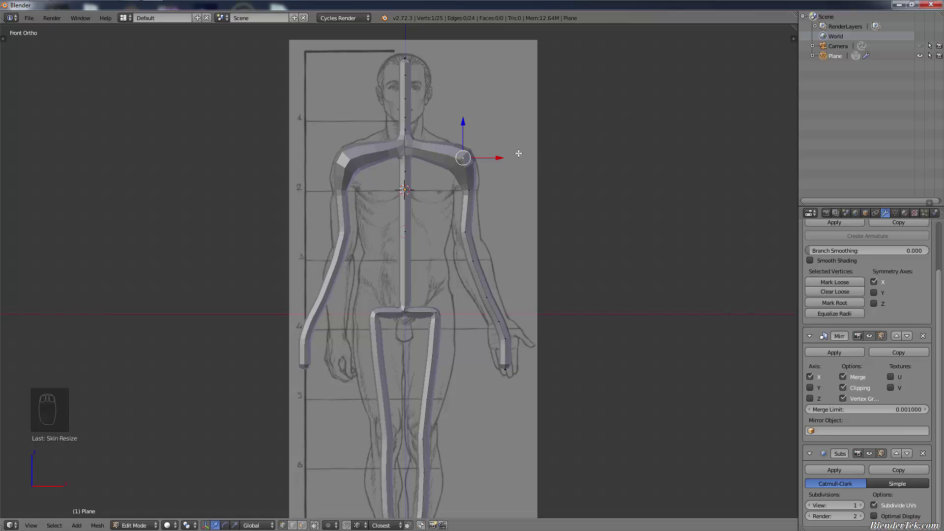
Step: Show the figure in wireframe and enlarge the skin at the upper-arm vertex below the shoulder about 1.8 times
{"action": "key", "text": "z"}
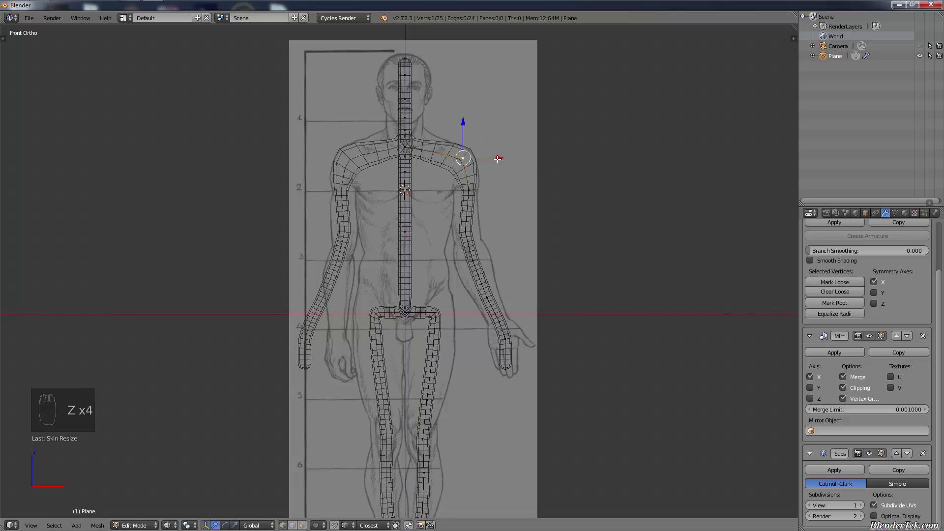
{"action": "scroll", "coordinate": [498, 137], "scroll_direction": "up", "scroll_amount": 1}
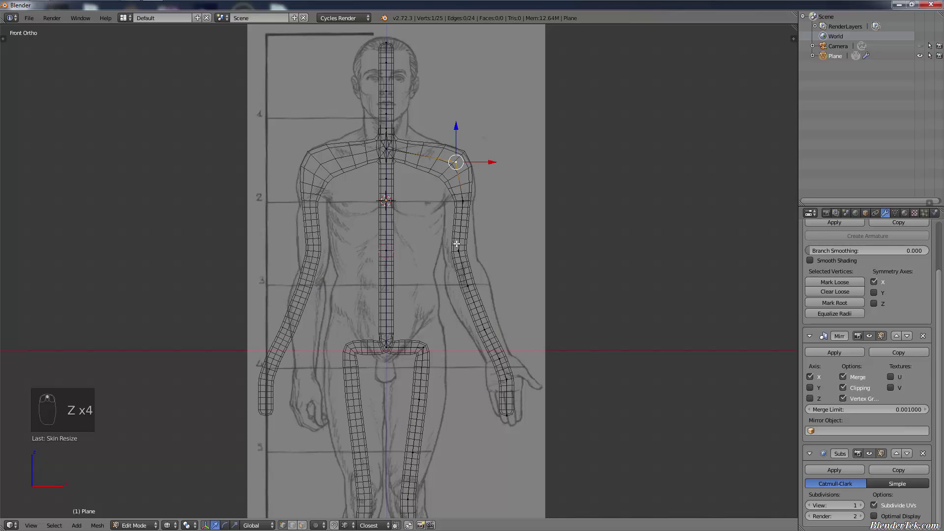
{"action": "right_click", "coordinate": [464, 202]}
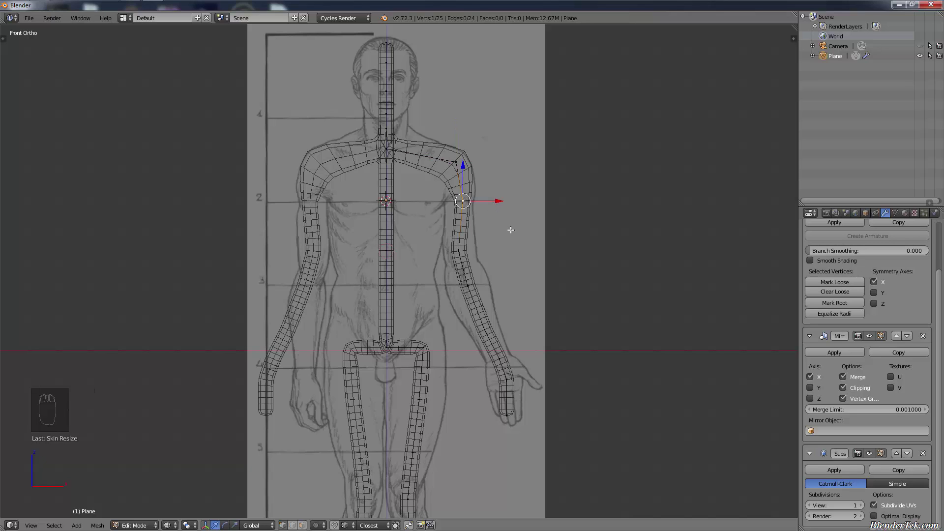
{"action": "key", "text": "ctrl+a"}
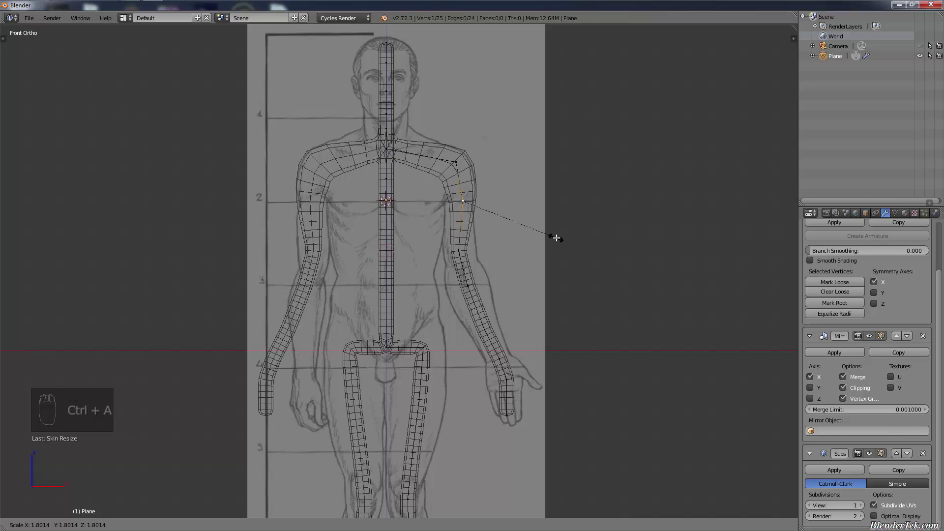
{"action": "left_click", "coordinate": [554, 236]}
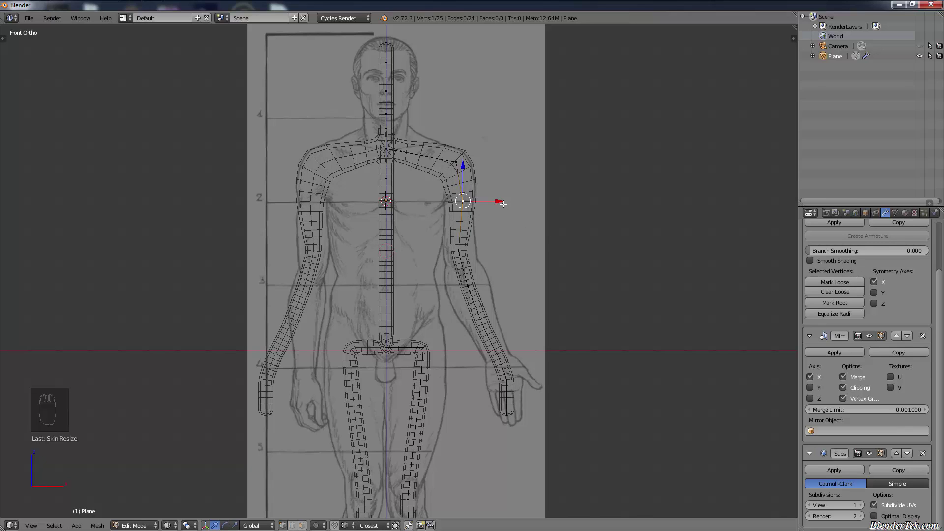
Step: Nudge the upper-arm vertex along X, and move it backward along Y toward the arm in the side reference
{"action": "left_click_drag", "start_coordinate": [502, 203], "coordinate": [502, 203]}
{"action": "key", "text": "KP_3"}
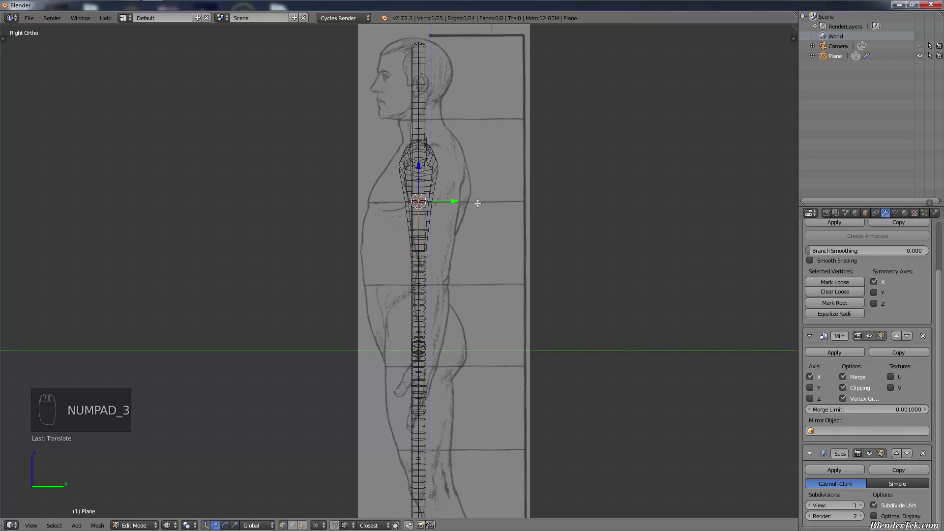
{"action": "left_click_drag", "start_coordinate": [455, 202], "coordinate": [474, 202]}
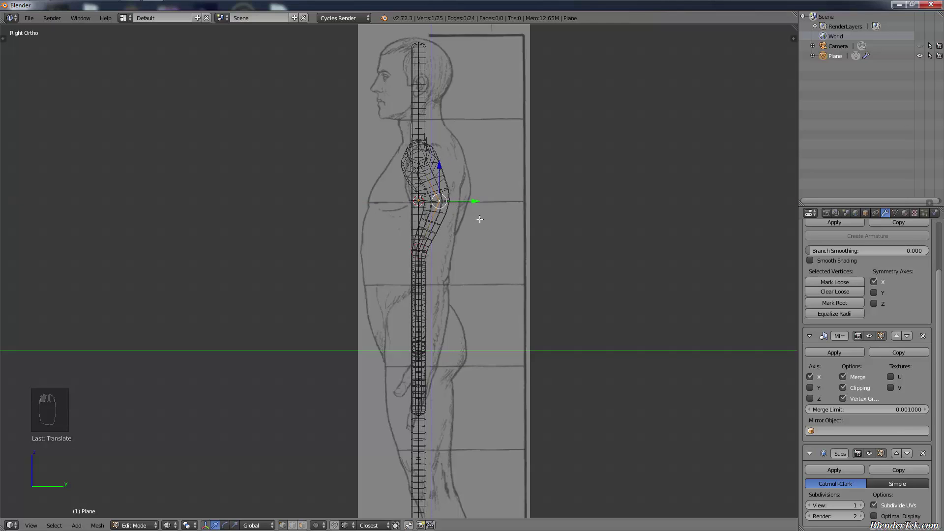
Step: Enlarge the upper-arm vertex's skin again, about 1.7 times, to match the arm's thickness in the side reference
{"action": "key", "text": "ctrl+s"}
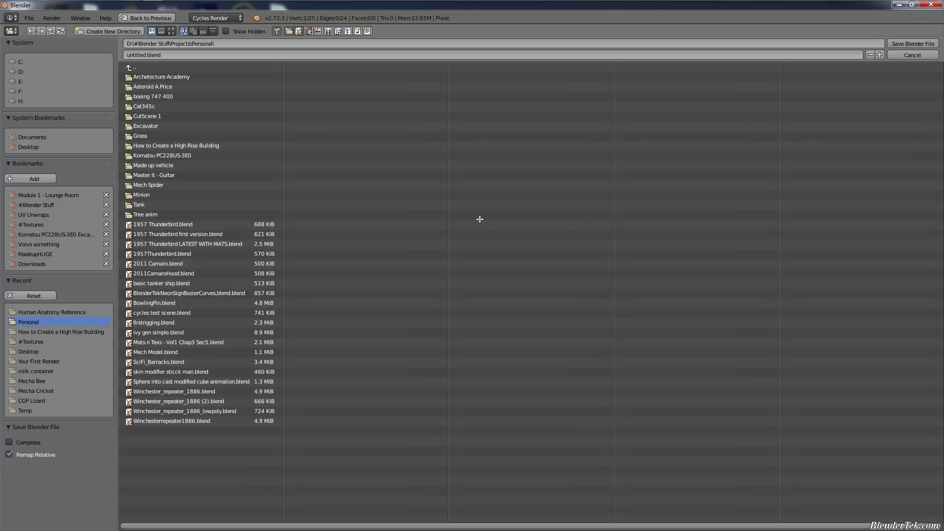
{"action": "left_click", "coordinate": [926, 59]}
{"action": "key", "text": "ctrl+a"}
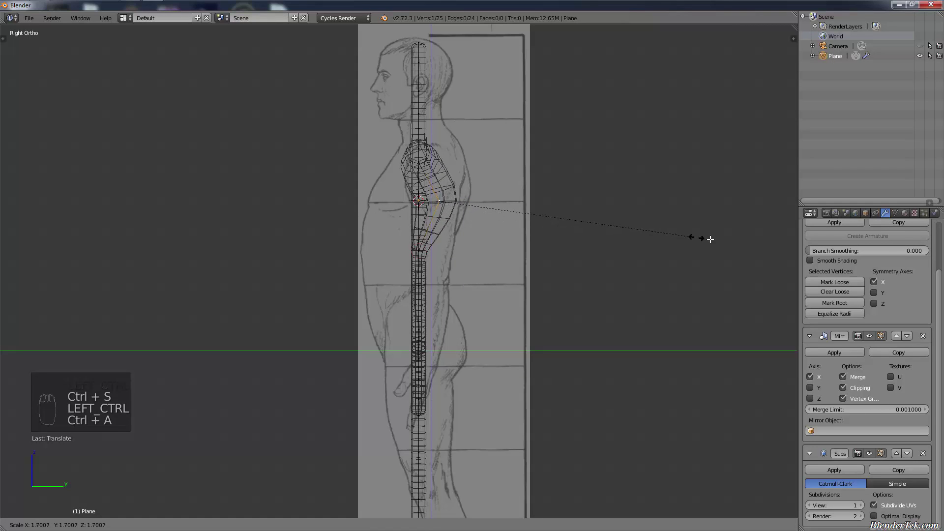
{"action": "left_click", "coordinate": [737, 241]}
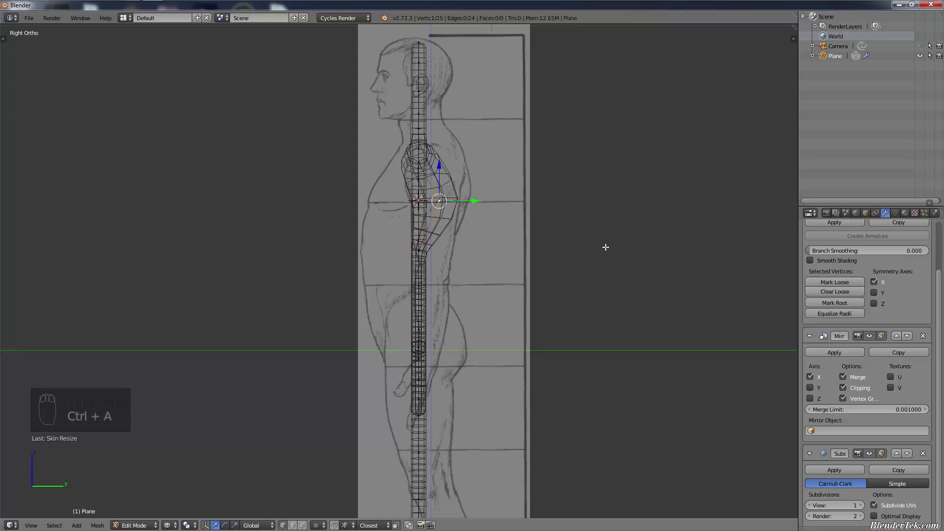
Step: In the front view, enlarge the skin at the elbow about 2.4 times and at the upper forearm about 2.5 times
{"action": "key", "text": "KP_1"}
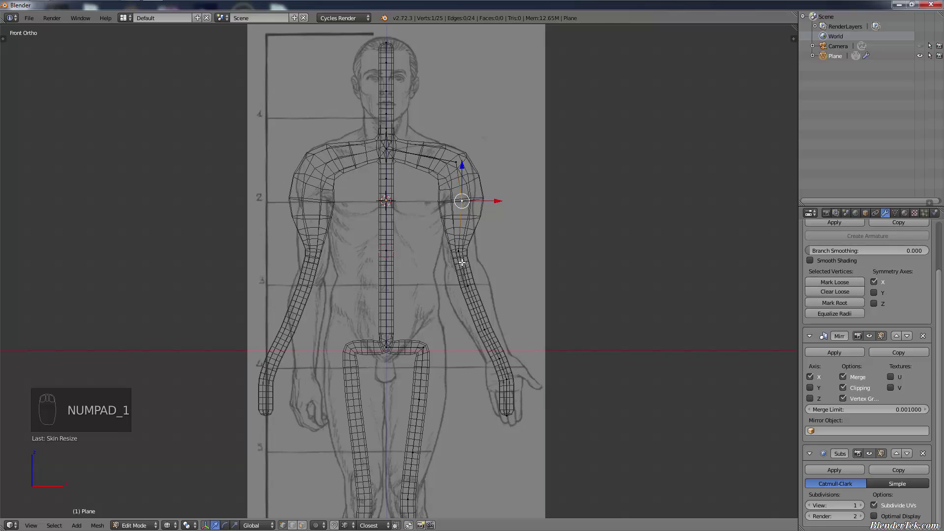
{"action": "key", "text": "ctrl"}
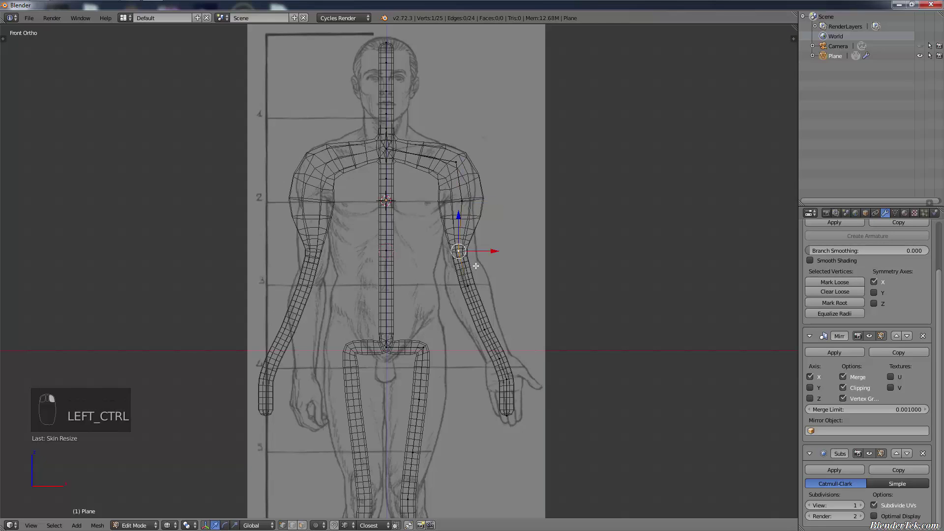
{"action": "key", "text": "ctrl+a"}
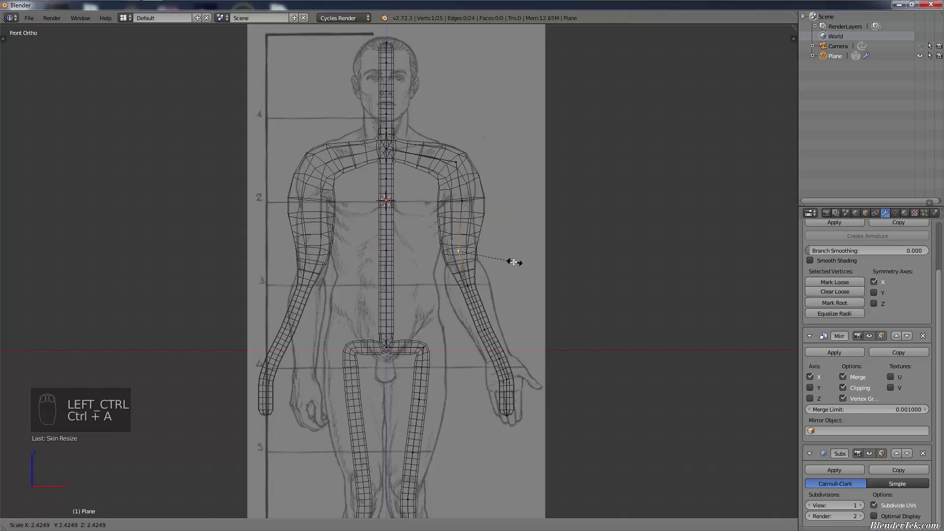
{"action": "left_click", "coordinate": [513, 263]}
{"action": "right_click", "coordinate": [473, 283]}
{"action": "key", "text": "ctrl+a"}
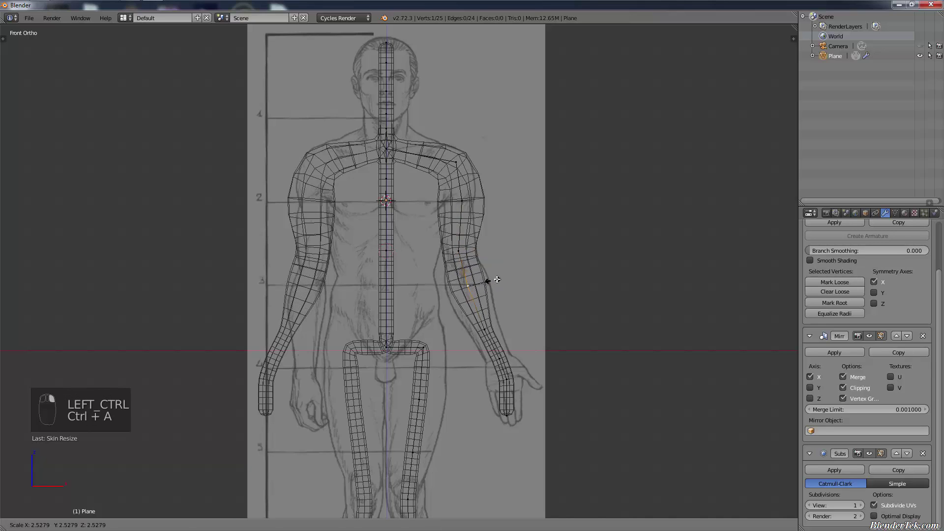
{"action": "left_click", "coordinate": [488, 302]}
Step: Enlarge the skin at the lower-forearm vertex about 1.4 times and at the wrist vertex about 1.6 times
{"action": "right_click", "coordinate": [490, 330]}
{"action": "key", "text": "ctrl+a"}
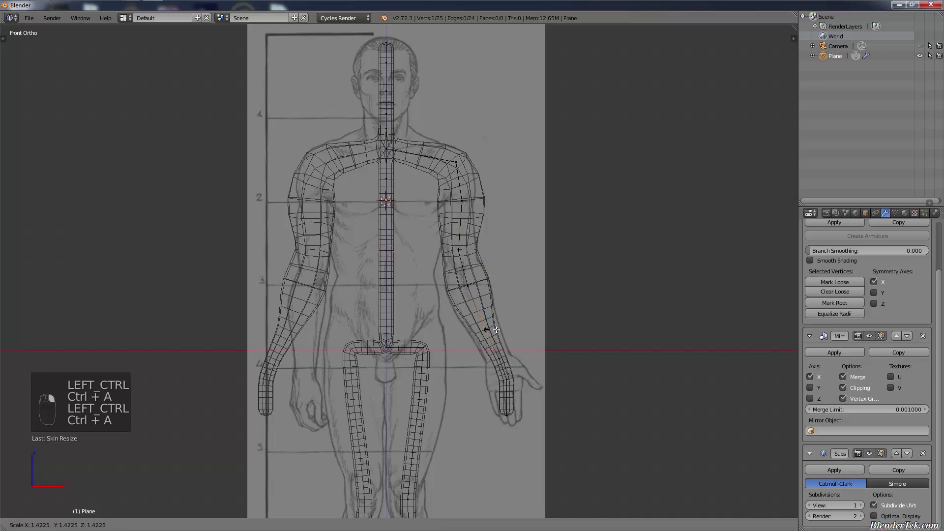
{"action": "left_click", "coordinate": [493, 331]}
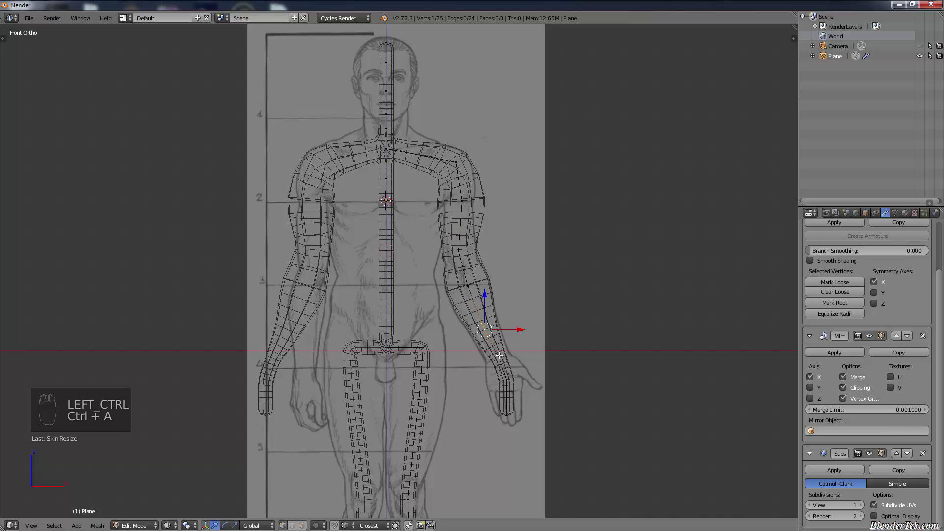
{"action": "right_click", "coordinate": [499, 355]}
{"action": "key", "text": "ctrl+a"}
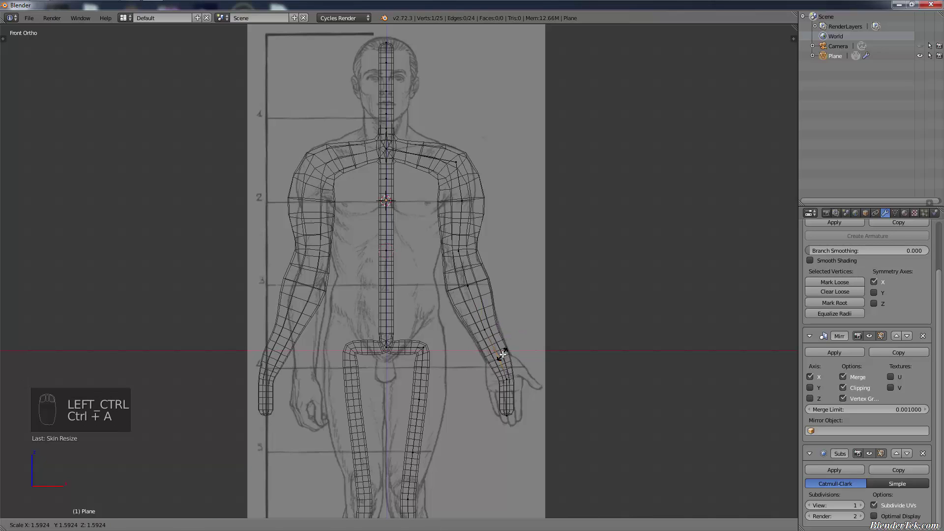
{"action": "left_click", "coordinate": [502, 354]}
Step: Enlarge the skin at the palm vertex about 2.6 times to match the hand's width in the front reference
{"action": "right_click", "coordinate": [505, 379]}
{"action": "key", "text": "ctrl+a"}
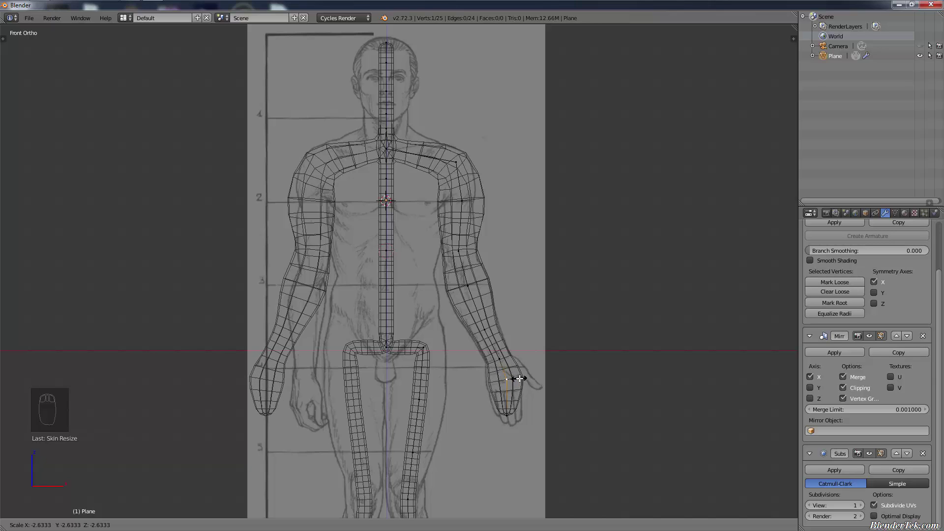
{"action": "left_click", "coordinate": [522, 377]}
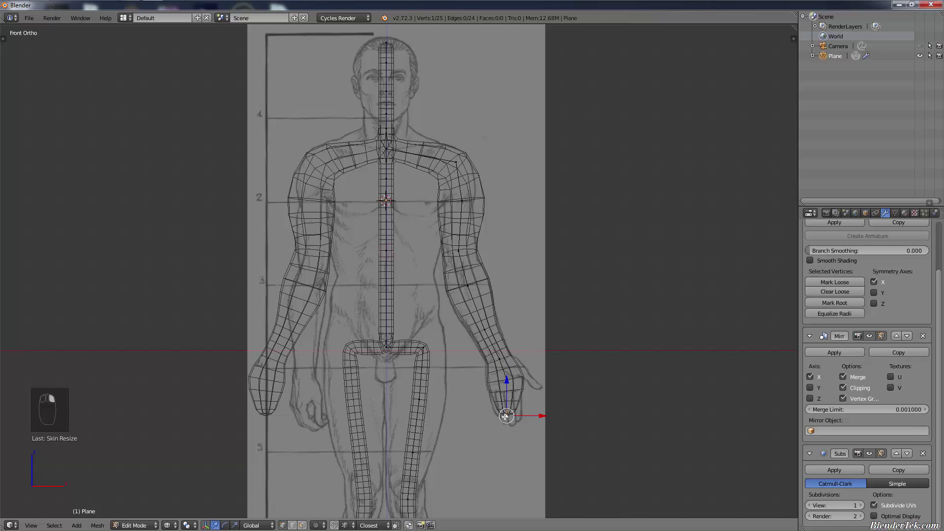
Step: Enlarge the skin at the fingertip vertex and move the vertex down and slightly outward to the end of the fingers
{"action": "key", "text": "ctrl+a"}
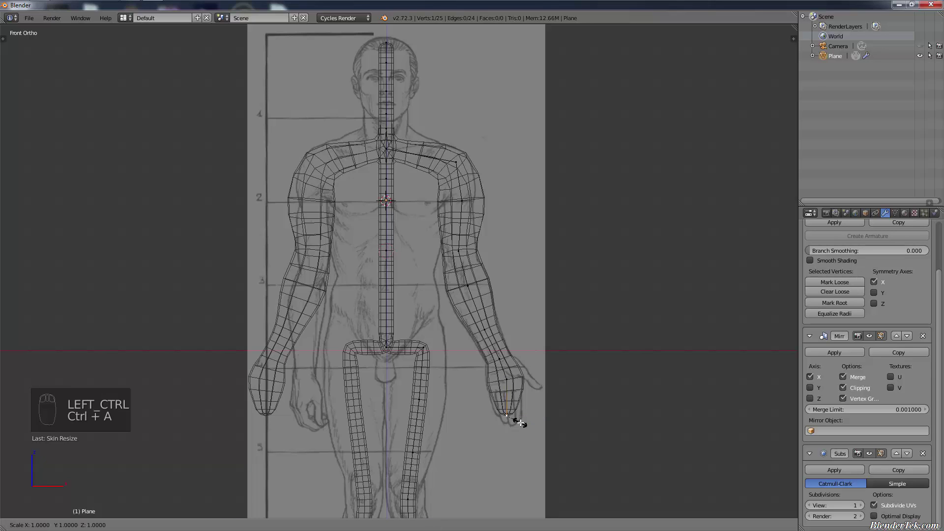
{"action": "left_click", "coordinate": [528, 422]}
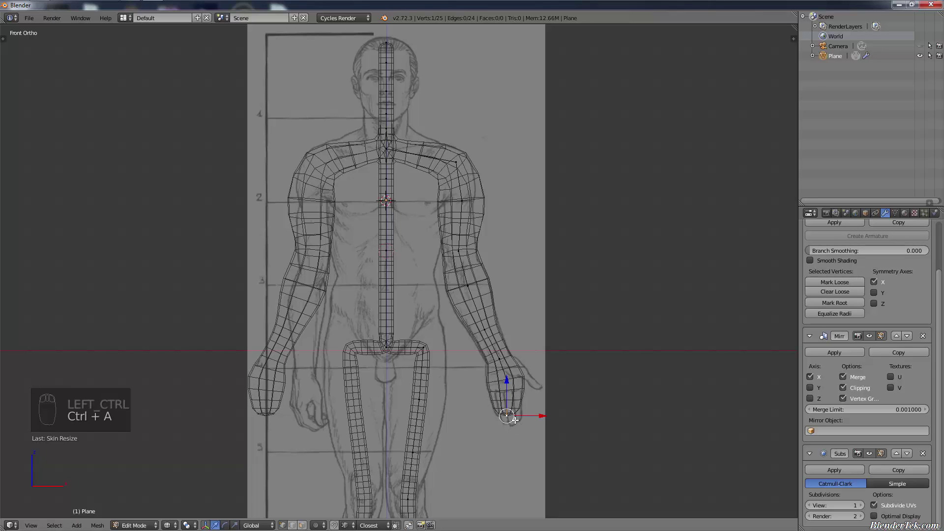
{"action": "key", "text": "g"}
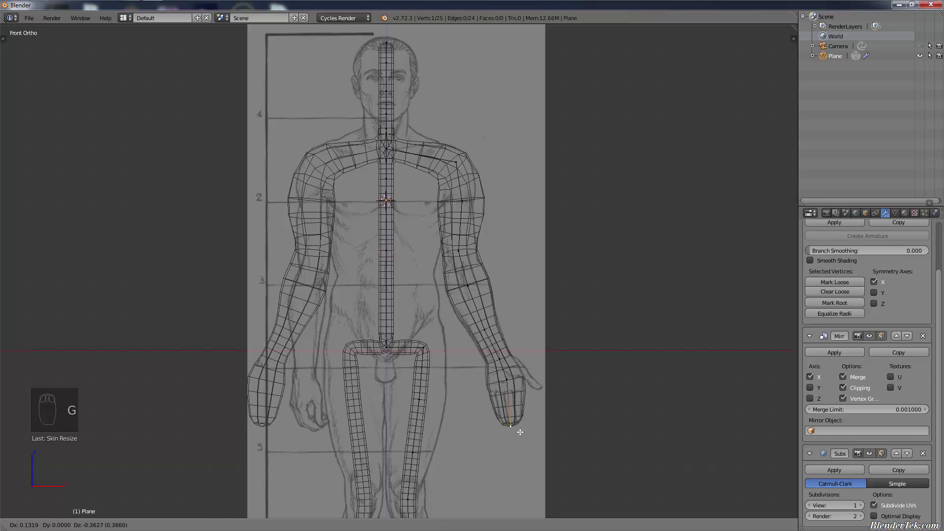
{"action": "left_click", "coordinate": [519, 432]}
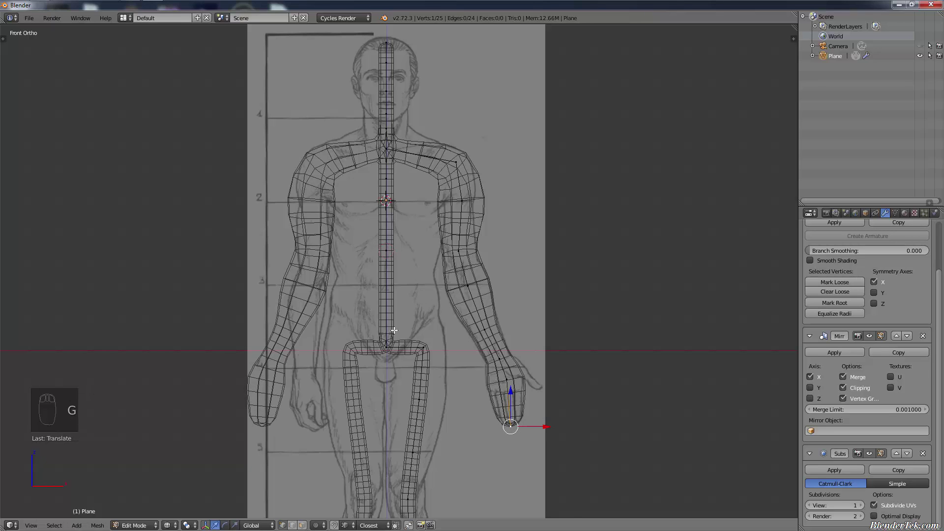
Step: Enlarge the skin at the centre vertex between the shoulders about 2.6 times to meet the shoulder line
{"action": "middle_click_drag", "start_coordinate": [435, 131], "coordinate": [456, 223], "text": "shift"}
{"action": "scroll", "coordinate": [408, 228], "scroll_direction": "up", "scroll_amount": 3}
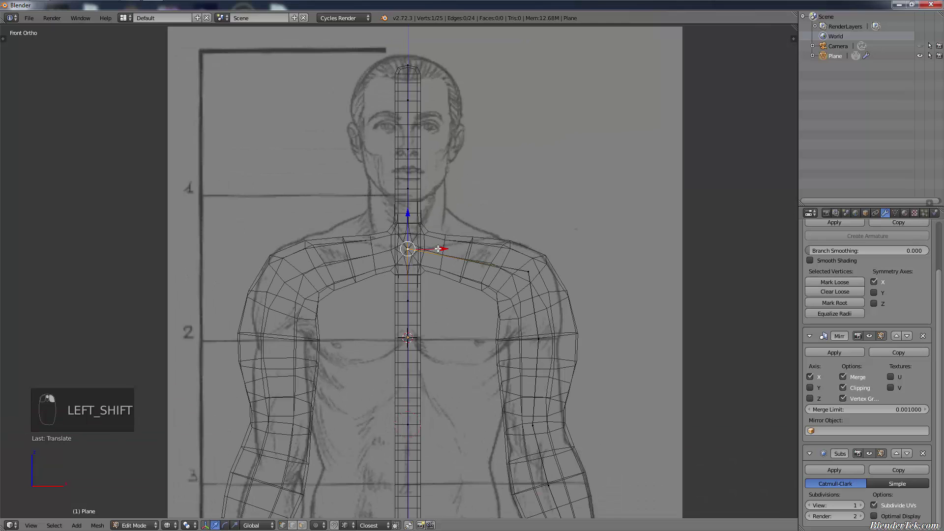
{"action": "key", "text": "ctrl+a"}
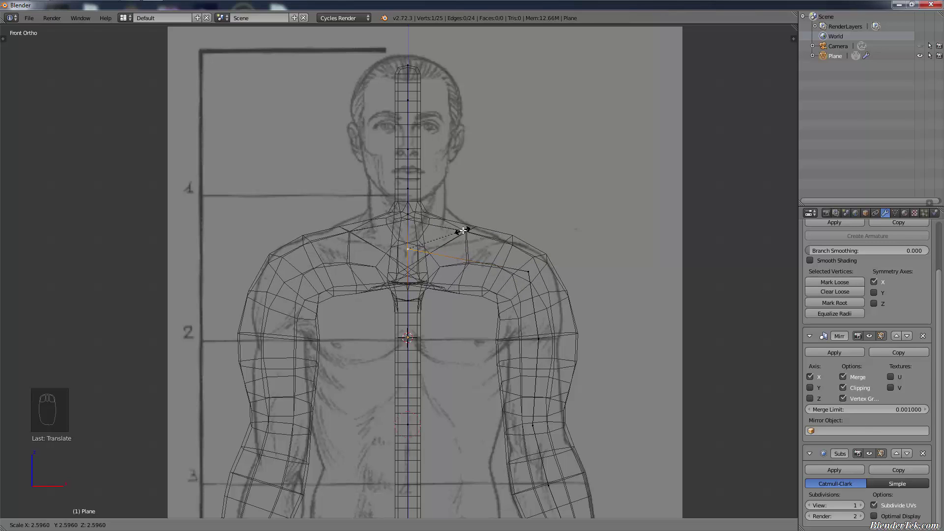
{"action": "left_click", "coordinate": [463, 230]}
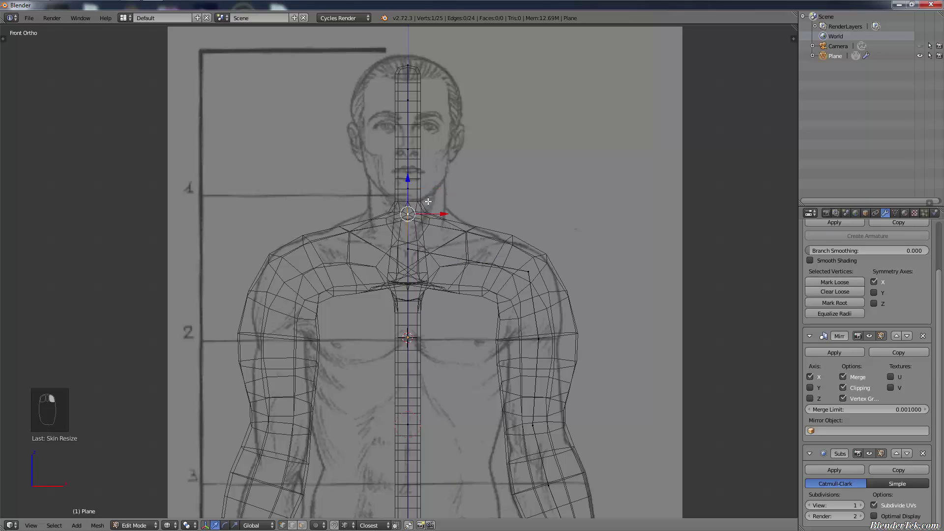
Step: Enlarge the skin at the neck-base and upper-neck vertices to fill the neck outline in the front reference
{"action": "key", "text": "ctrl+a"}
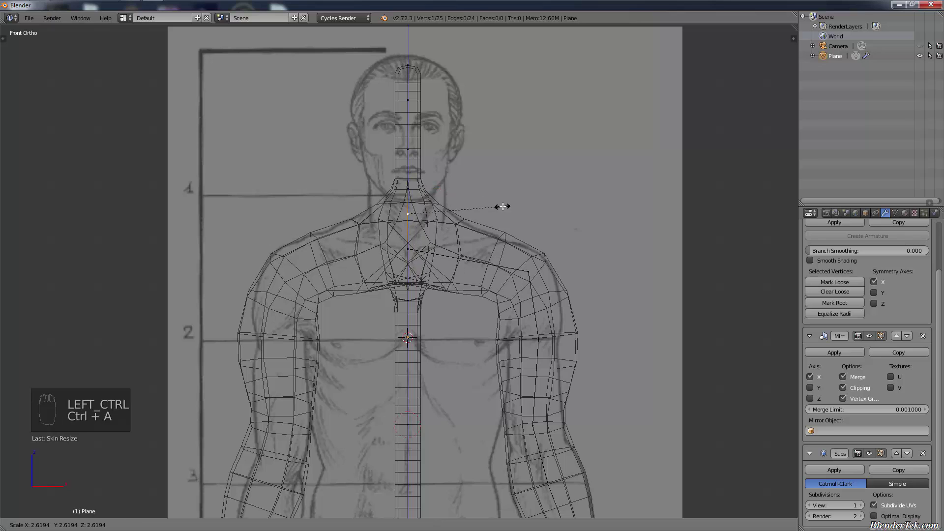
{"action": "left_click", "coordinate": [456, 193]}
{"action": "right_click", "coordinate": [408, 189]}
{"action": "key", "text": "ctrl+a"}
{"action": "left_click", "coordinate": [540, 181]}
Step: Enlarge the skin at the mid-face, forehead and crown vertices to fill the head outline
{"action": "right_click", "coordinate": [408, 149]}
{"action": "key", "text": "ctrl+a"}
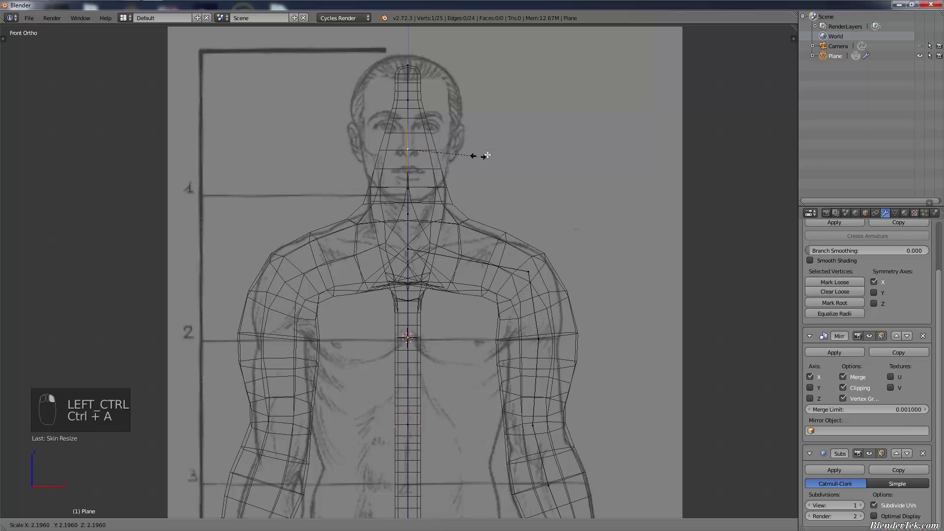
{"action": "left_click", "coordinate": [461, 153]}
{"action": "right_click", "coordinate": [407, 100]}
{"action": "key", "text": "ctrl+a"}
{"action": "left_click", "coordinate": [448, 117]}
{"action": "right_click", "coordinate": [407, 65]}
{"action": "key", "text": "ctrl+a"}
{"action": "left_click", "coordinate": [449, 69]}
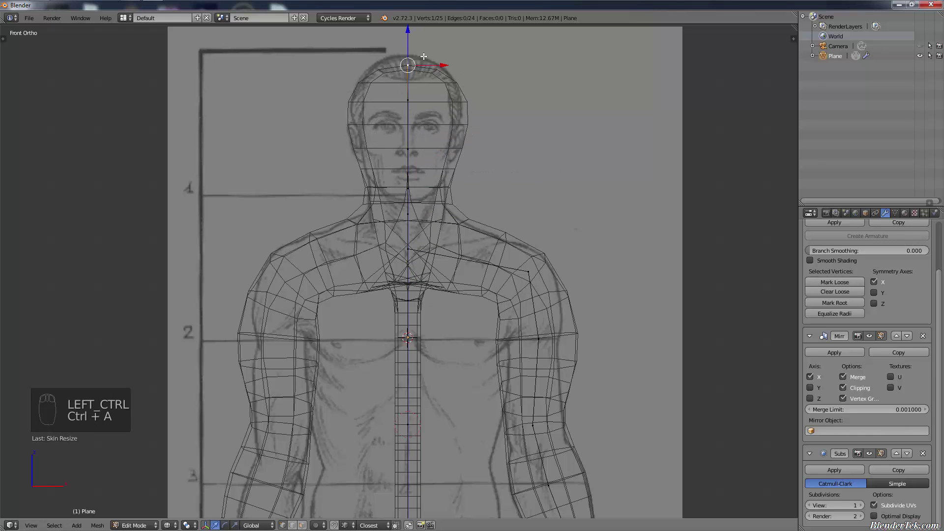
Step: Move the crown vertex along Z toward the top of the head and check the figure in solid shading
{"action": "left_click_drag", "start_coordinate": [410, 31], "coordinate": [412, 511]}
{"action": "scroll", "coordinate": [501, 232], "scroll_direction": "down", "scroll_amount": 1}
{"action": "key", "text": "z"}
{"action": "mouse_move", "coordinate": [501, 232]}
{"action": "middle_mouse_down"}
{"action": "mouse_move", "coordinate": [434, 272]}
{"action": "mouse_move", "coordinate": [497, 303]}
{"action": "mouse_move", "coordinate": [565, 156]}
{"action": "middle_mouse_up"}
{"action": "key", "text": "z"}
{"action": "key", "text": "KP_1"}
Step: Enlarge the skin at the upper-chest vertex and, about 7 times, at the mid-torso vertex to fill the torso outline
{"action": "right_click", "coordinate": [445, 158]}
{"action": "key", "text": "ctrl+a"}
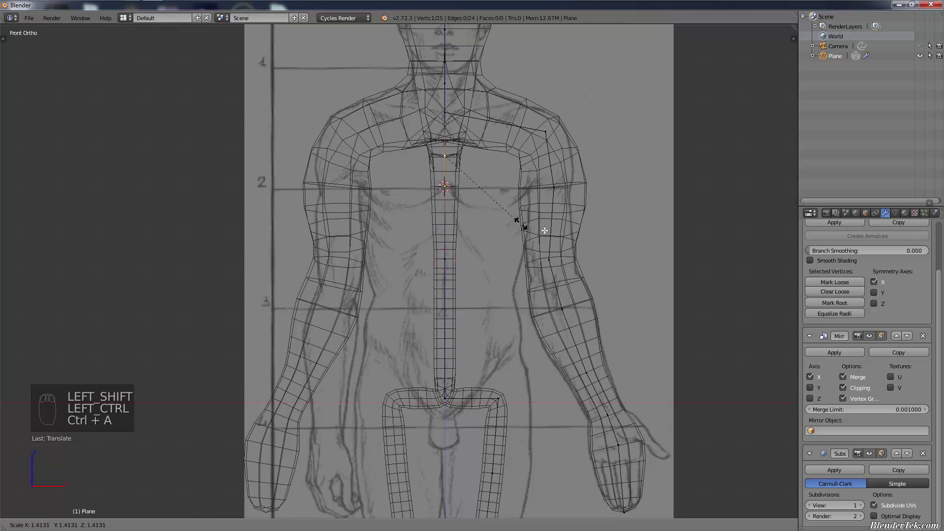
{"action": "left_click", "coordinate": [340, 250]}
{"action": "right_click", "coordinate": [452, 257]}
{"action": "key", "text": "ctrl+a"}
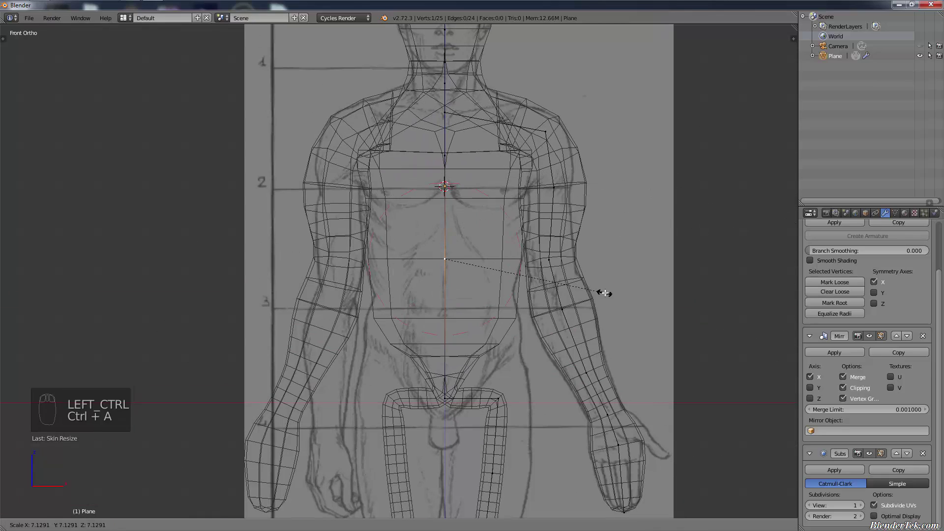
{"action": "left_click", "coordinate": [613, 295]}
Step: Enlarge the skin at the centre pelvis vertex about 6.6 times, and widen the hip vertex's skin to the hip outline
{"action": "right_click", "coordinate": [453, 392]}
{"action": "key", "text": "ctrl+a"}
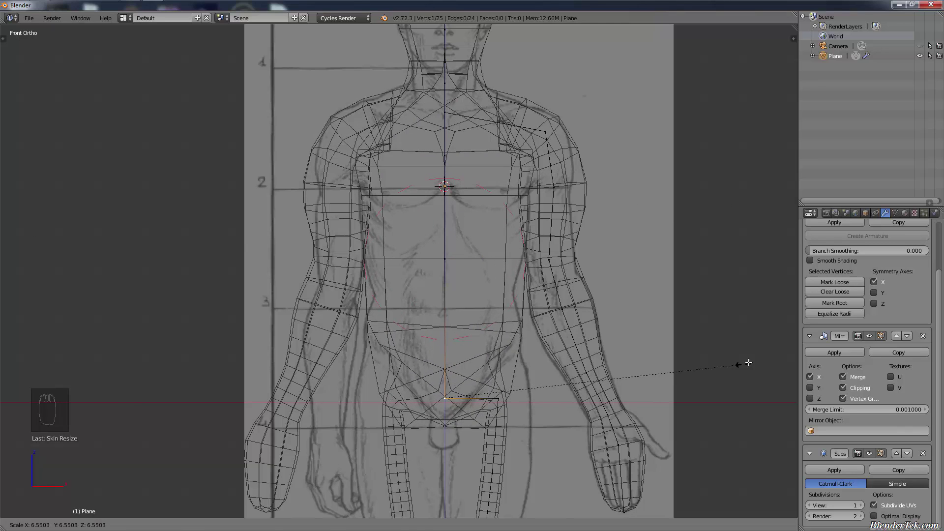
{"action": "left_click", "coordinate": [747, 362]}
{"action": "middle_click_drag", "start_coordinate": [404, 459], "coordinate": [411, 290], "text": "shift"}
{"action": "right_click", "coordinate": [514, 231]}
{"action": "key", "text": "ctrl+a"}
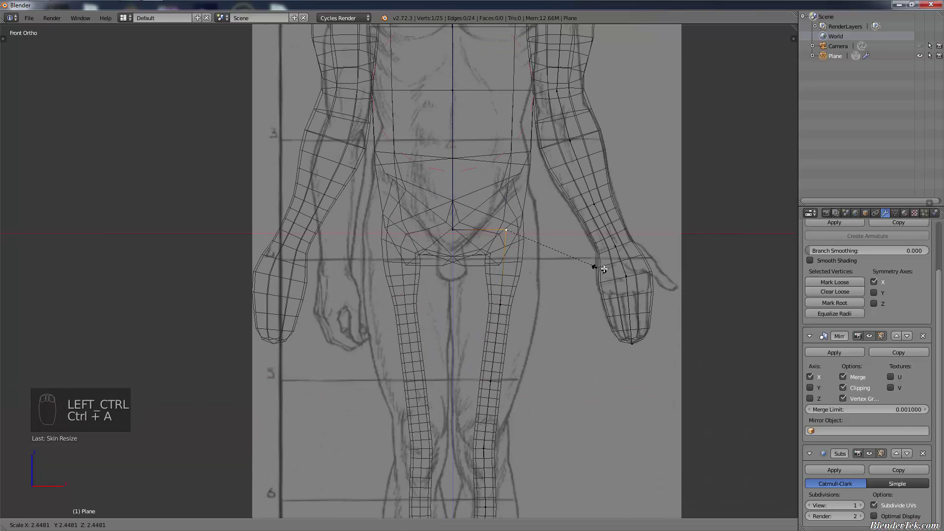
{"action": "left_click", "coordinate": [689, 298]}
Step: Enlarge the skin at the upper-thigh vertex about 4.3 times, then fine-tune its X position and thickness against the thigh outline
{"action": "right_click", "coordinate": [501, 305]}
{"action": "key", "text": "ctrl+a"}
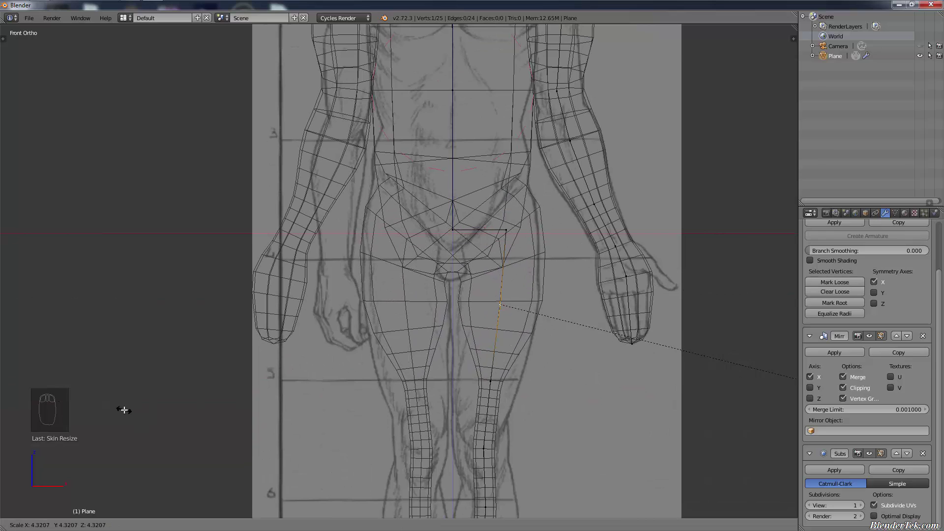
{"action": "left_click", "coordinate": [124, 409]}
{"action": "left_click_drag", "start_coordinate": [535, 306], "coordinate": [528, 308]}
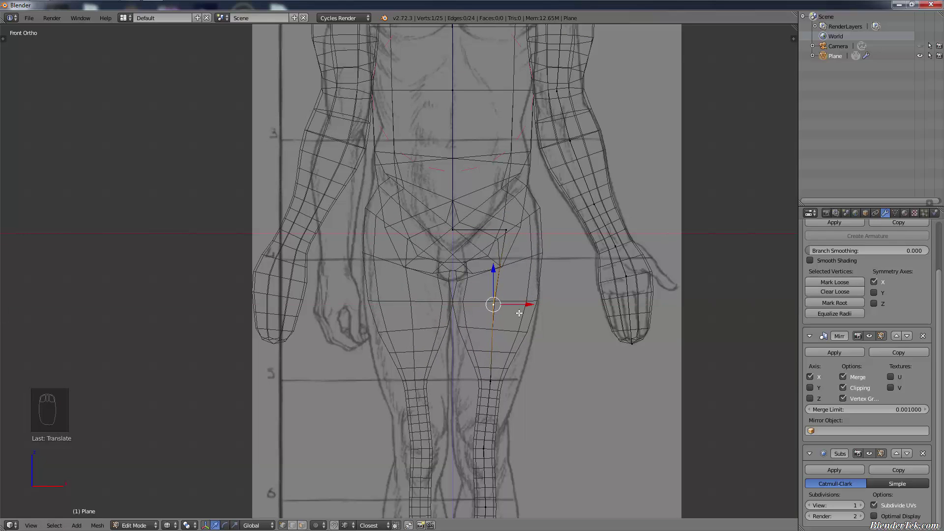
{"action": "key", "text": "ctrl+a"}
{"action": "left_click", "coordinate": [514, 313]}
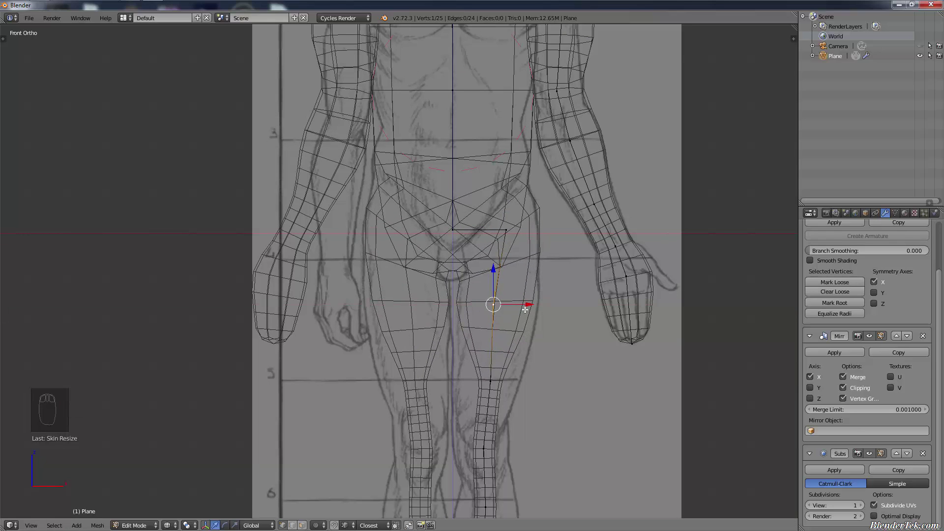
{"action": "left_click_drag", "start_coordinate": [528, 306], "coordinate": [530, 307]}
{"action": "key", "text": "ctrl+a"}
{"action": "left_click", "coordinate": [533, 306]}
Step: Enlarge the skin at the hip vertex again, about 1.1 times, to match the hip outline
{"action": "right_click", "coordinate": [507, 230]}
{"action": "key", "text": "ctrl+a"}
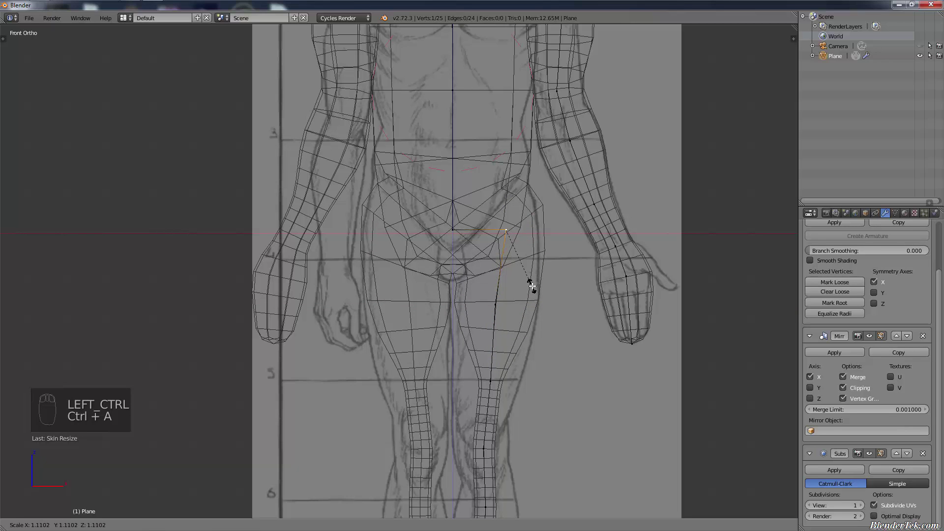
{"action": "left_click", "coordinate": [534, 286]}
Step: Enlarge the skin at the lower-thigh vertex to match the leg's width above the knee in the front reference
{"action": "middle_click_drag", "start_coordinate": [499, 388], "coordinate": [500, 245], "text": "shift"}
{"action": "key", "text": "ctrl+a"}
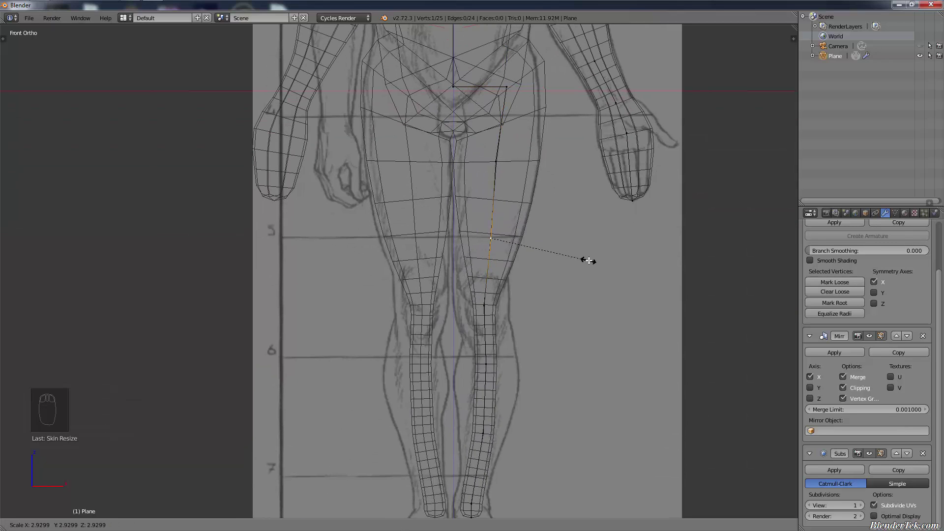
{"action": "left_click", "coordinate": [615, 267]}
Step: Shift the lower-thigh vertex slightly inward and readjust the skin thickness at the upper-thigh vertex
{"action": "key", "text": "g"}
{"action": "left_click", "coordinate": [570, 197]}
{"action": "key", "text": "ctrl+a"}
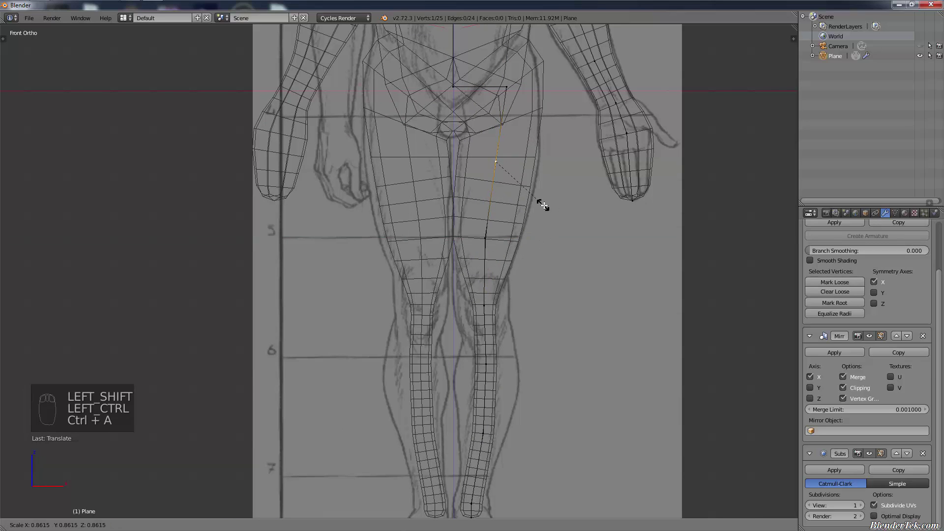
{"action": "left_click", "coordinate": [548, 206]}
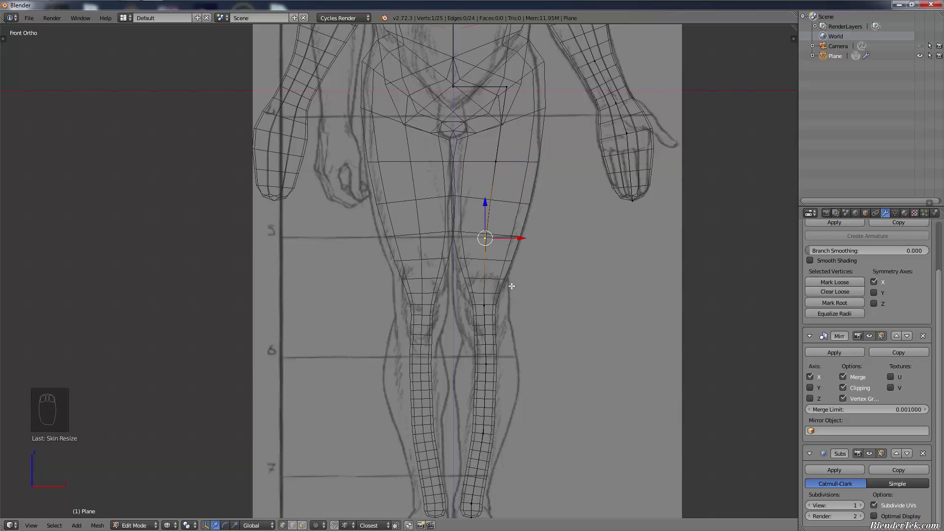
Step: Move the lower-thigh vertex outward along X and slide it up along the thigh edge
{"action": "key", "text": "g"}
{"action": "key", "text": "x"}
{"action": "left_click", "coordinate": [528, 237]}
{"action": "key", "text": "g"}
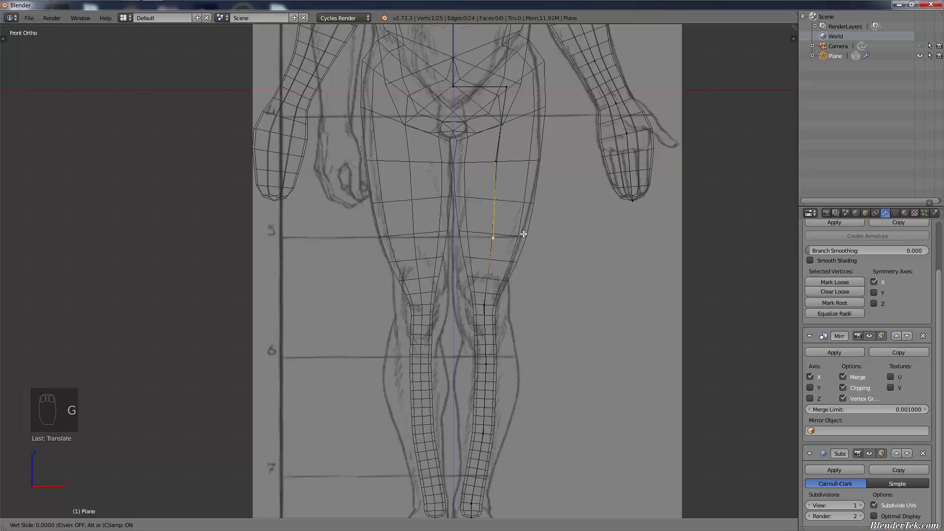
{"action": "left_click", "coordinate": [524, 214]}
Step: Subdivide the edge between the lower-thigh and knee vertices and enlarge the skin at the new vertex
{"action": "right_click", "coordinate": [489, 294], "text": "shift"}
{"action": "key", "text": "w"}
{"action": "left_click", "coordinate": [493, 266]}
{"action": "right_click", "coordinate": [505, 276]}
{"action": "key", "text": "ctrl+a"}
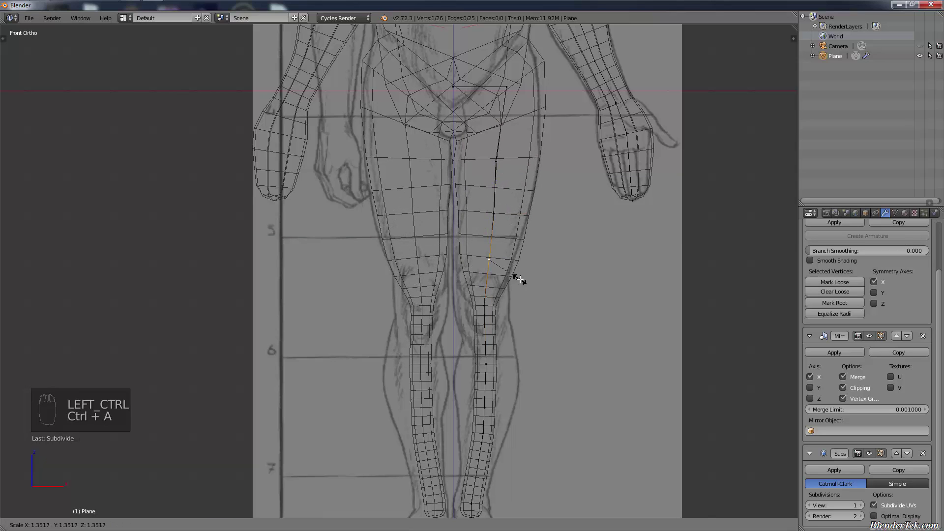
{"action": "left_click", "coordinate": [529, 277]}
Step: Enlarge the skin at the knee vertex about 2.7 times and move the vertex slightly down to the knee
{"action": "right_click", "coordinate": [521, 300]}
{"action": "key", "text": "ctrl+a"}
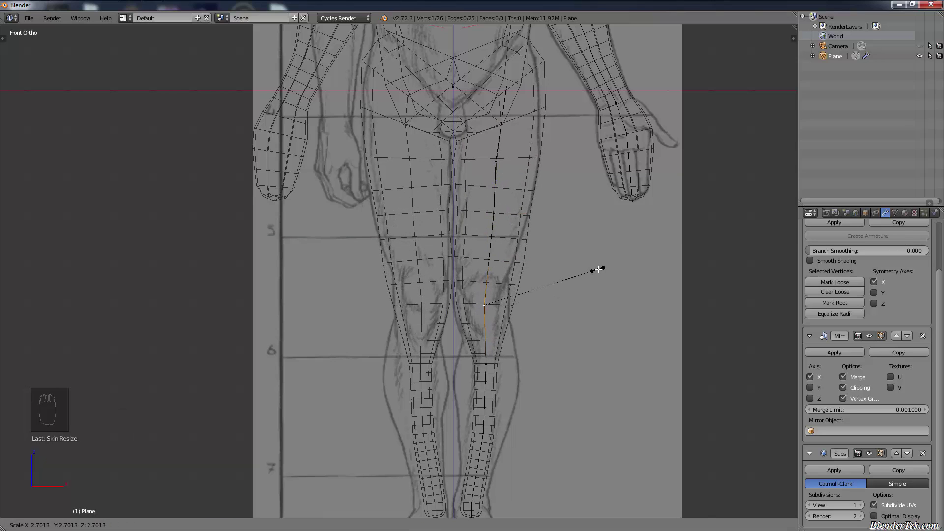
{"action": "left_click", "coordinate": [590, 275]}
{"action": "key", "text": "g"}
{"action": "left_click", "coordinate": [568, 289]}
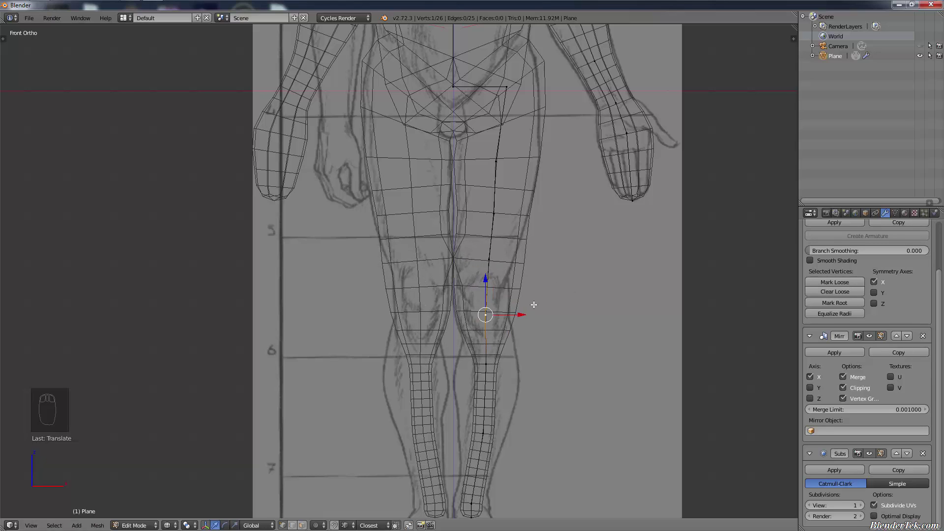
Step: Subdivide the edge between the knee vertex and the vertex directly above it
{"action": "right_click", "coordinate": [489, 261], "text": "shift"}
{"action": "key", "text": "w"}
{"action": "left_click", "coordinate": [490, 266]}
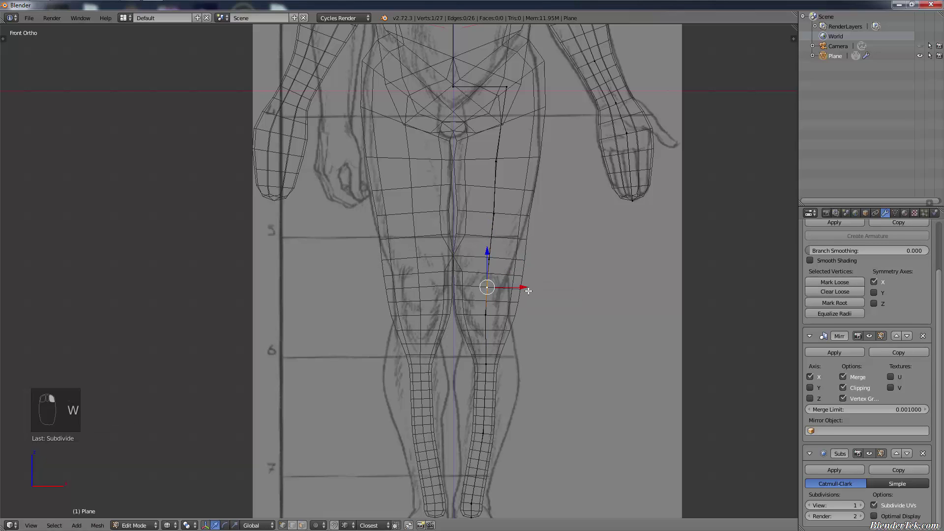
Step: Shrink the skin at the new vertex above the knee and at the lower-thigh vertex, moving the latter slightly inward along X
{"action": "key", "text": "ctrl+a"}
{"action": "left_click", "coordinate": [514, 289]}
{"action": "right_click", "coordinate": [520, 256]}
{"action": "key", "text": "ctrl+a"}
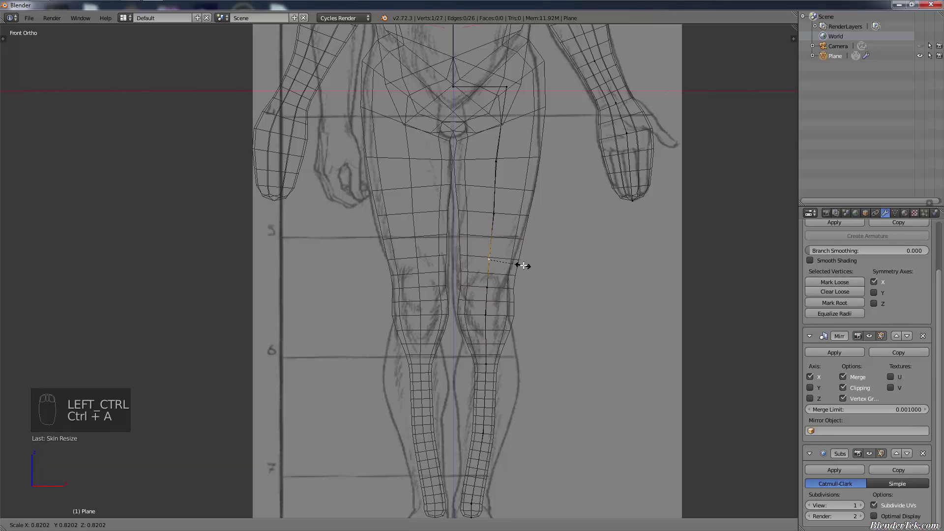
{"action": "left_click", "coordinate": [521, 265]}
{"action": "left_click_drag", "start_coordinate": [522, 260], "coordinate": [518, 260]}
Step: Shift the mid-thigh vertex slightly inward and the upper-thigh vertex slightly outward along X to match the thigh outline
{"action": "right_click", "coordinate": [518, 216]}
{"action": "left_click_drag", "start_coordinate": [527, 213], "coordinate": [525, 213]}
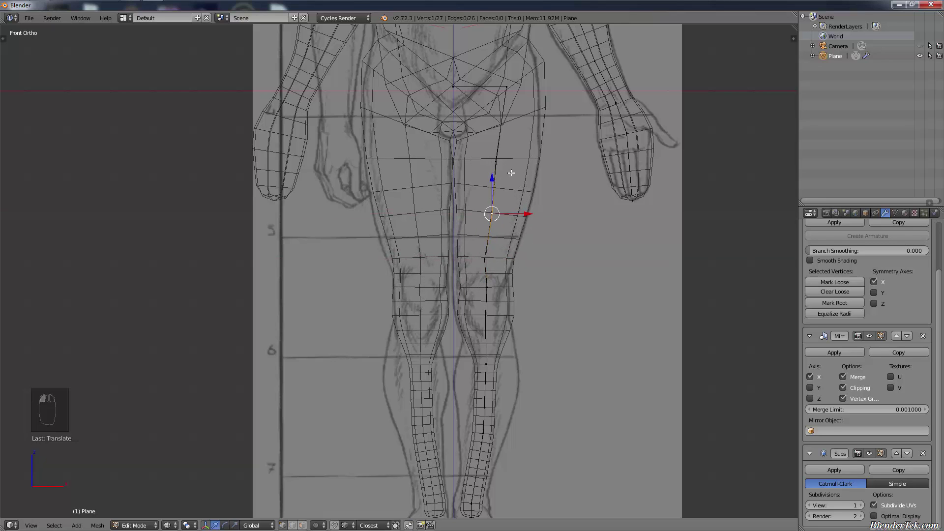
{"action": "right_click", "coordinate": [510, 165]}
{"action": "left_click_drag", "start_coordinate": [531, 163], "coordinate": [533, 165]}
Step: Enlarge the skin at the vertex below the knee and move the vertex up towards the top of the calf
{"action": "right_click", "coordinate": [493, 358]}
{"action": "middle_click_drag", "start_coordinate": [521, 418], "coordinate": [504, 263], "text": "shift"}
{"action": "key", "text": "ctrl+a"}
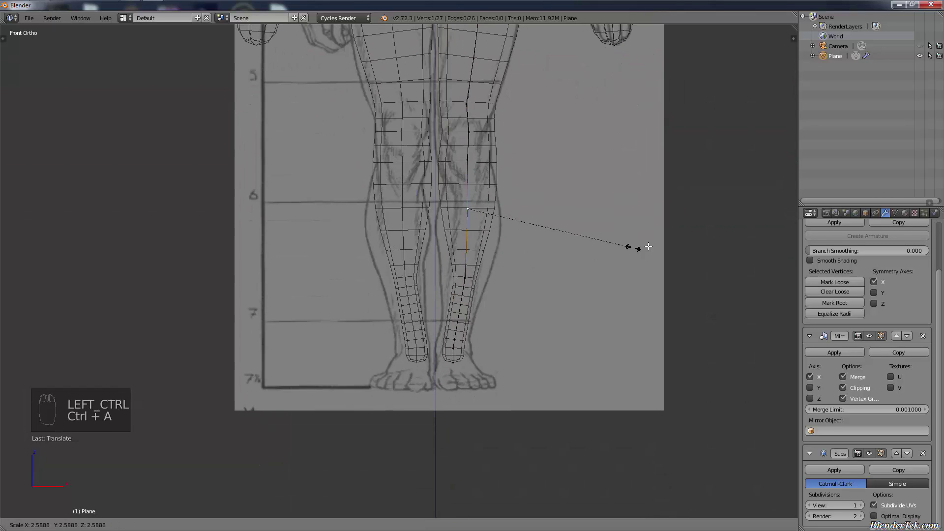
{"action": "left_click", "coordinate": [588, 224]}
{"action": "key", "text": "g"}
{"action": "left_click", "coordinate": [582, 190]}
Step: Subdivide the edge between the below-knee and shin vertices and slide the new vertex up to the calf's widest point
{"action": "right_click", "coordinate": [471, 274], "text": "shift"}
{"action": "key", "text": "w"}
{"action": "left_click", "coordinate": [470, 260]}
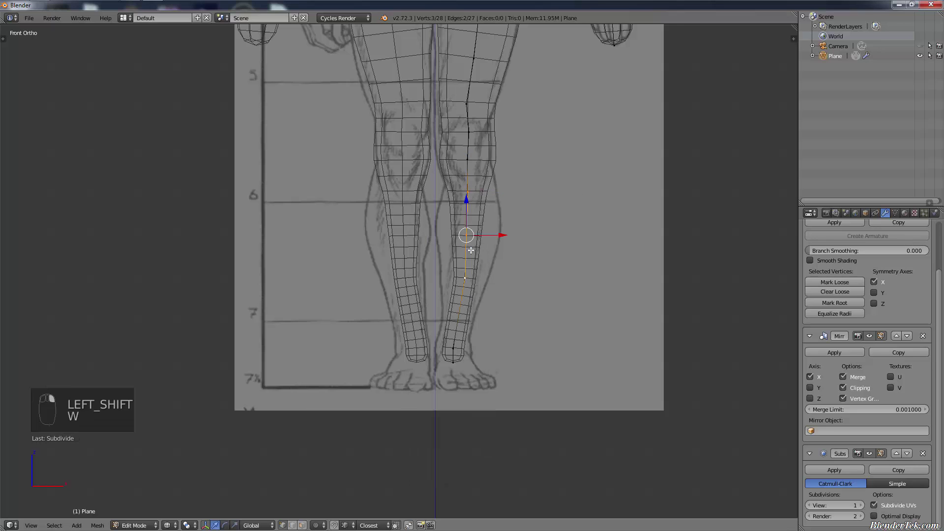
{"action": "right_click", "coordinate": [473, 238]}
{"action": "key", "text": "g"}
{"action": "left_click", "coordinate": [491, 225]}
Step: More than double the skin size at the mid-calf vertex and move the vertex slightly outward to fit the calf outline
{"action": "key", "text": "shift+a"}
{"action": "key", "text": "ctrl+a"}
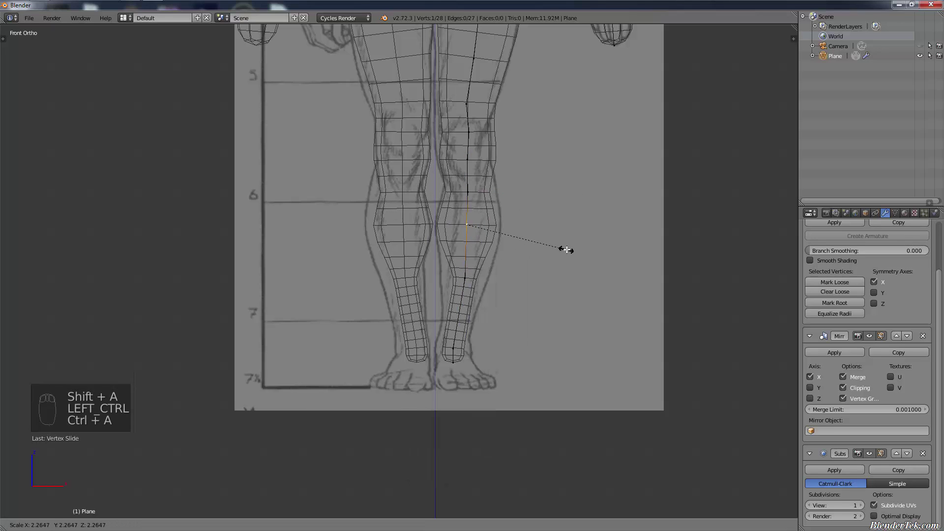
{"action": "left_click", "coordinate": [576, 245]}
{"action": "key", "text": "g"}
{"action": "left_click", "coordinate": [580, 245]}
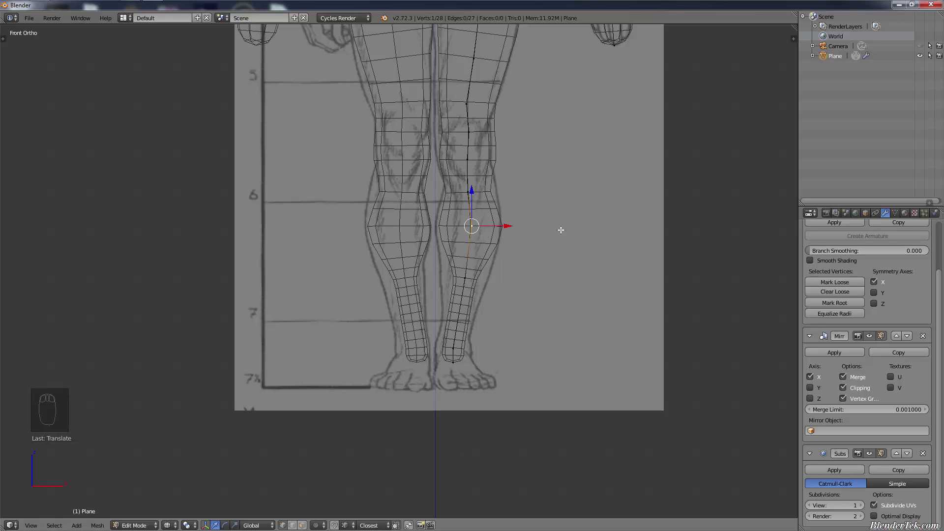
Step: Enlarge the skin at the below-knee vertex and at the shin vertex to fill the calf outline
{"action": "right_click", "coordinate": [470, 193]}
{"action": "key", "text": "shift+a"}
{"action": "key", "text": "ctrl+a"}
{"action": "left_click", "coordinate": [508, 194]}
{"action": "right_click", "coordinate": [465, 278]}
{"action": "key", "text": "ctrl+a"}
{"action": "left_click", "coordinate": [499, 279]}
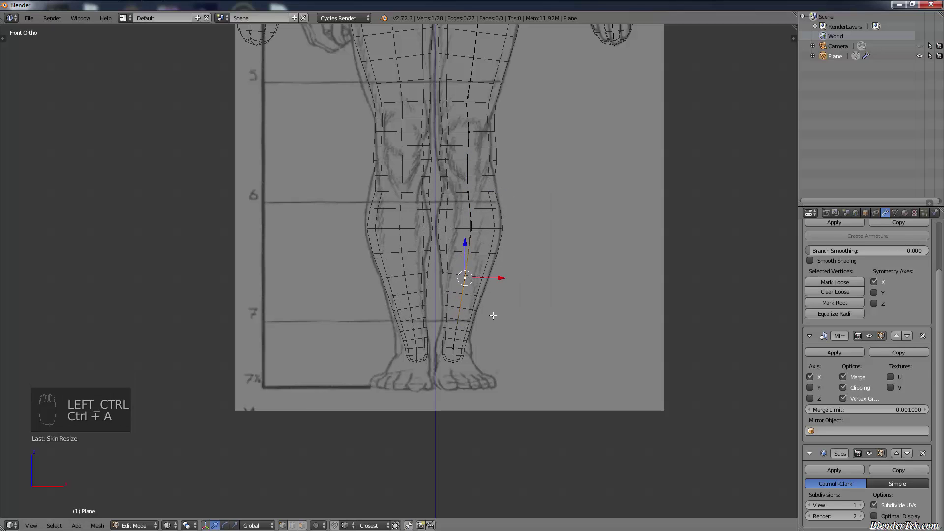
Step: Enlarge the skin at the ankle vertex and slide the vertex up the shin to the 7 line
{"action": "right_click", "coordinate": [455, 347]}
{"action": "key", "text": "ctrl+a"}
{"action": "left_click", "coordinate": [467, 339]}
{"action": "key", "text": "g"}
{"action": "key", "text": "g"}
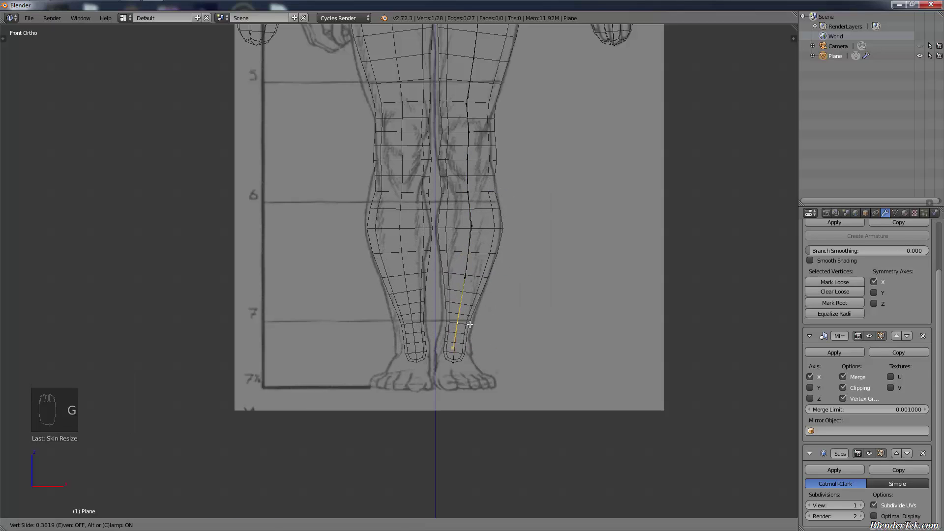
{"action": "left_click", "coordinate": [477, 313]}
{"action": "key", "text": "ctrl+a"}
{"action": "left_click", "coordinate": [499, 321]}
Step: Subdivide the edge between the end vertex at the foot and the lower-shin vertex
{"action": "right_click", "coordinate": [455, 362]}
{"action": "right_click", "coordinate": [459, 320], "text": "shift"}
{"action": "key", "text": "w"}
{"action": "left_click", "coordinate": [459, 319]}
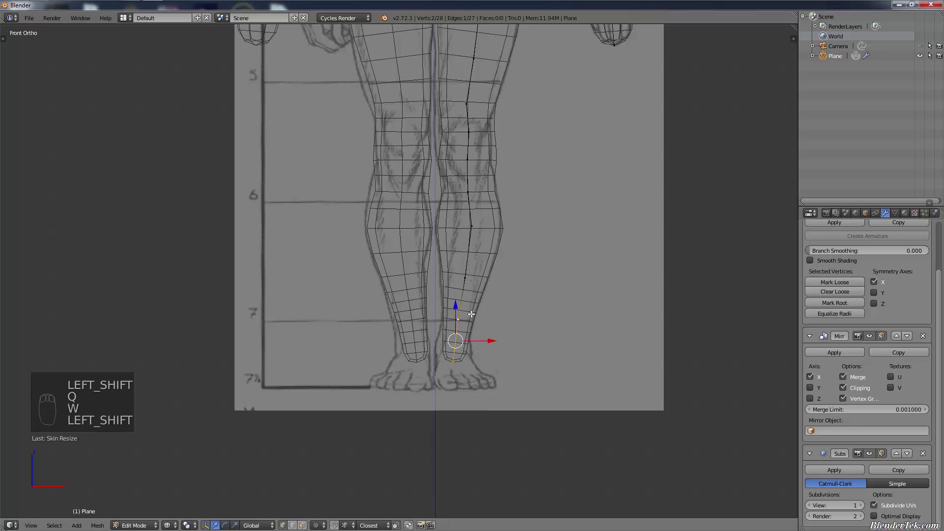
{"action": "key", "text": "w"}
{"action": "left_click", "coordinate": [459, 296]}
Step: Enlarge the skin at the new ankle vertex and at the leg's end vertex, the latter by about 1.2 times
{"action": "right_click", "coordinate": [462, 340]}
{"action": "key", "text": "ctrl+a"}
{"action": "left_click", "coordinate": [497, 344]}
{"action": "right_click", "coordinate": [457, 359]}
{"action": "key", "text": "ctrl+a"}
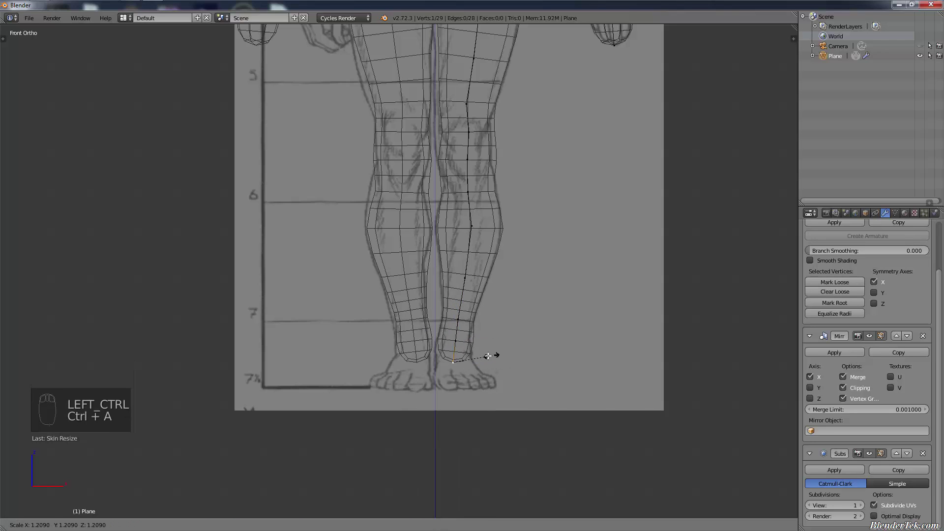
{"action": "left_click", "coordinate": [494, 356]}
Step: View the whole figure in solid shading and try the Subdivision Surface modifier above the Mirror modifier
{"action": "scroll", "coordinate": [502, 315], "scroll_direction": "down", "scroll_amount": 4}
{"action": "mouse_move", "coordinate": [520, 262]}
{"action": "middle_mouse_down"}
{"action": "mouse_move", "coordinate": [481, 313]}
{"action": "mouse_move", "coordinate": [457, 302]}
{"action": "mouse_move", "coordinate": [462, 343]}
{"action": "mouse_move", "coordinate": [515, 359]}
{"action": "mouse_move", "coordinate": [423, 331]}
{"action": "mouse_move", "coordinate": [428, 383]}
{"action": "mouse_move", "coordinate": [394, 379]}
{"action": "mouse_move", "coordinate": [487, 371]}
{"action": "mouse_move", "coordinate": [464, 382]}
{"action": "middle_mouse_up"}
{"action": "key", "text": "z"}
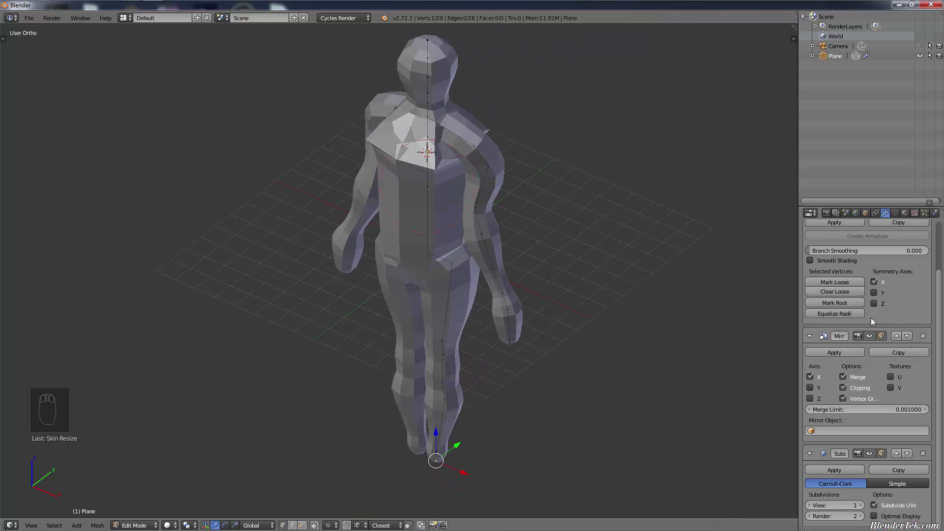
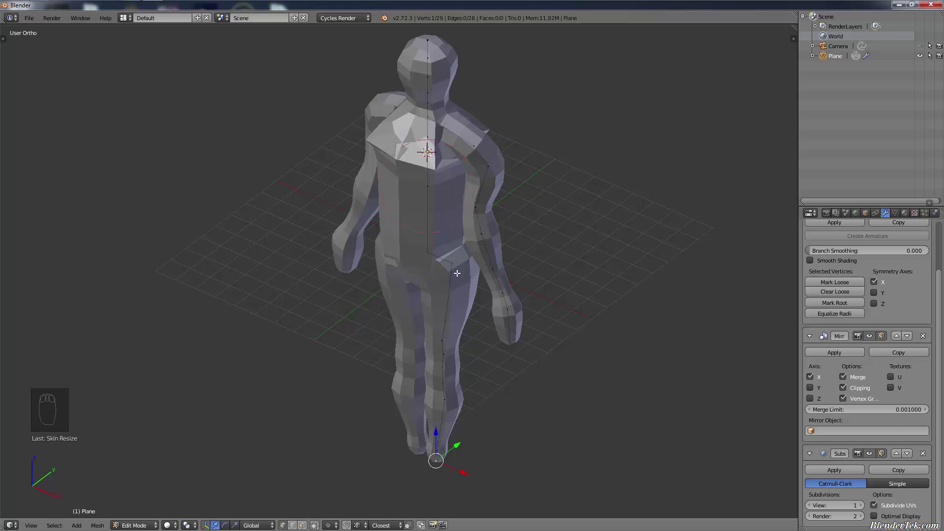
{"action": "middle_click_drag", "start_coordinate": [458, 273], "coordinate": [520, 249]}
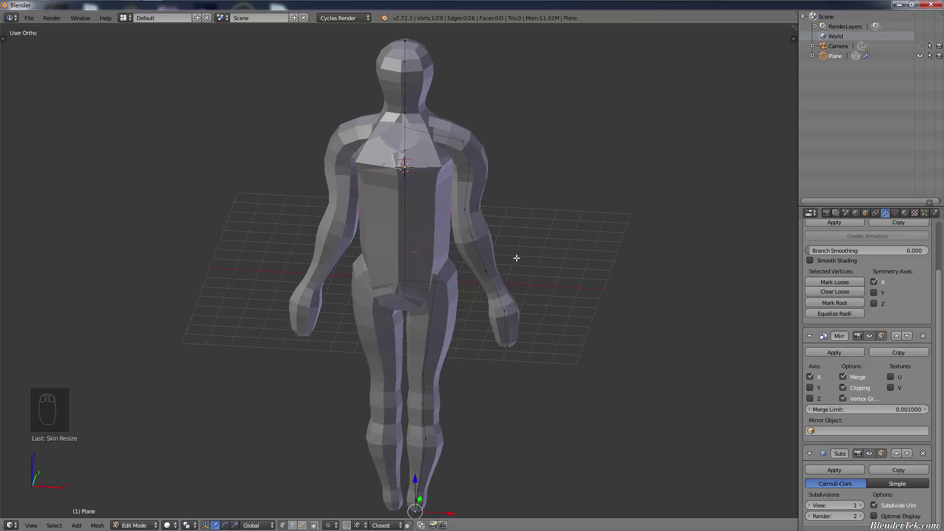
{"action": "key", "text": "shift"}
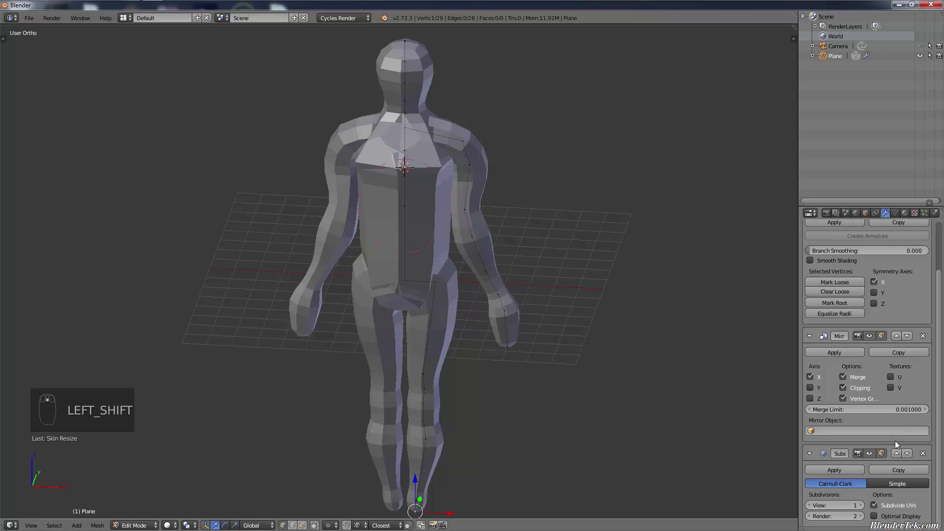
{"action": "left_click", "coordinate": [895, 454]}
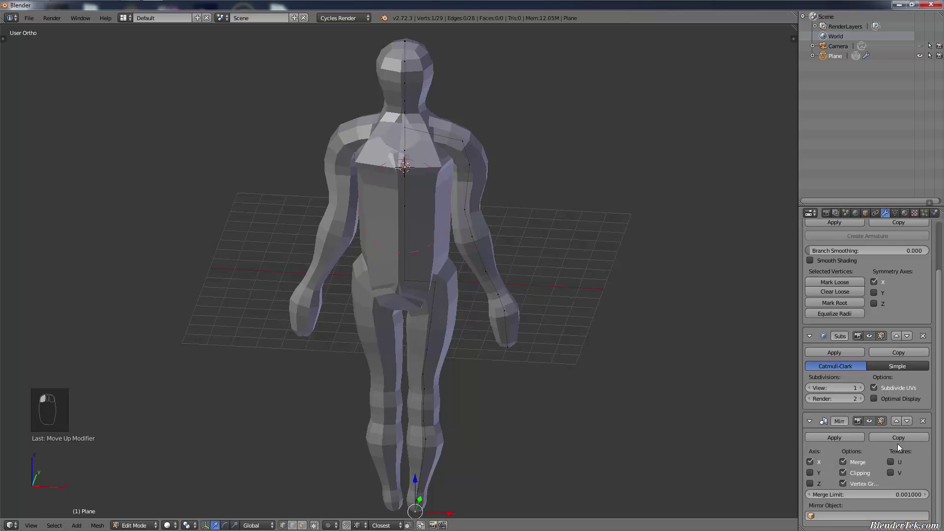
{"action": "left_click", "coordinate": [907, 336]}
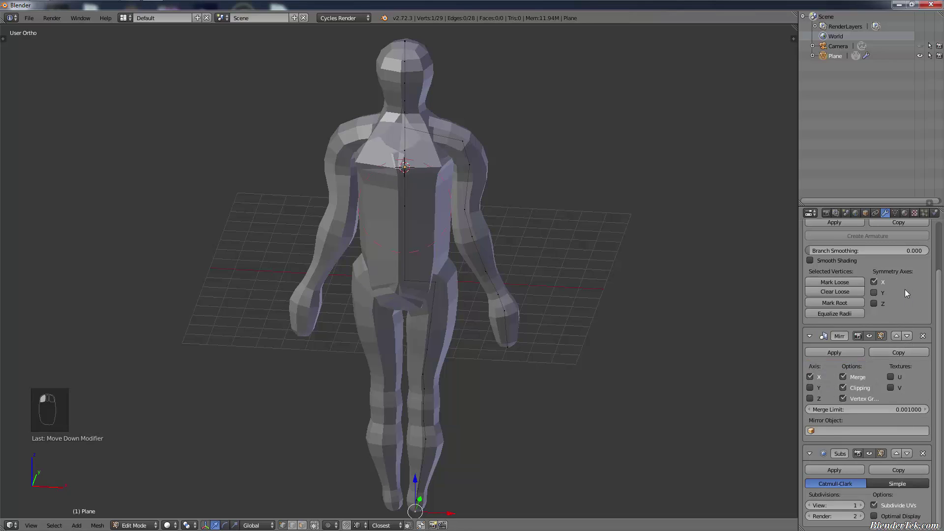
Step: Compare both orders of the Skin and Mirror modifiers and leave Mirror above Skin in the stack
{"action": "scroll", "coordinate": [899, 278], "scroll_direction": "up", "scroll_amount": 3}
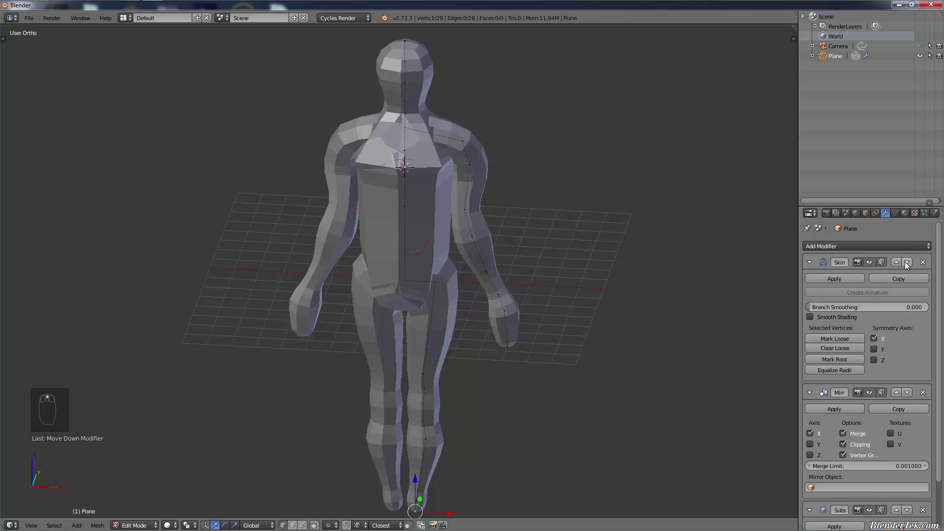
{"action": "left_click", "coordinate": [907, 262]}
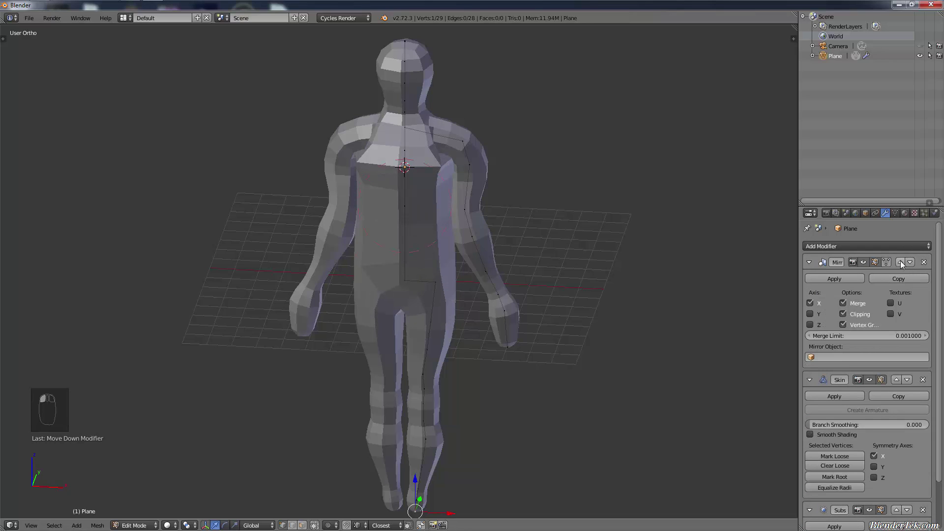
{"action": "left_click", "coordinate": [909, 262]}
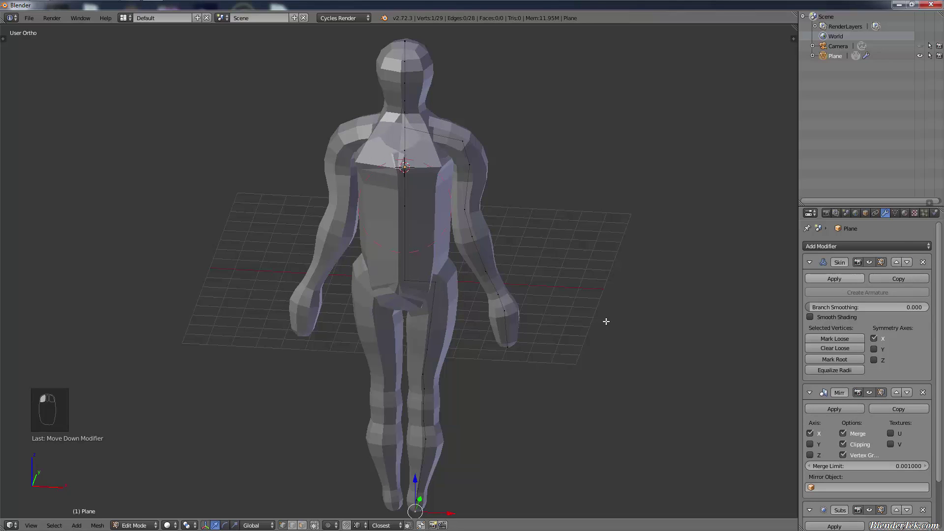
{"action": "left_click", "coordinate": [908, 262]}
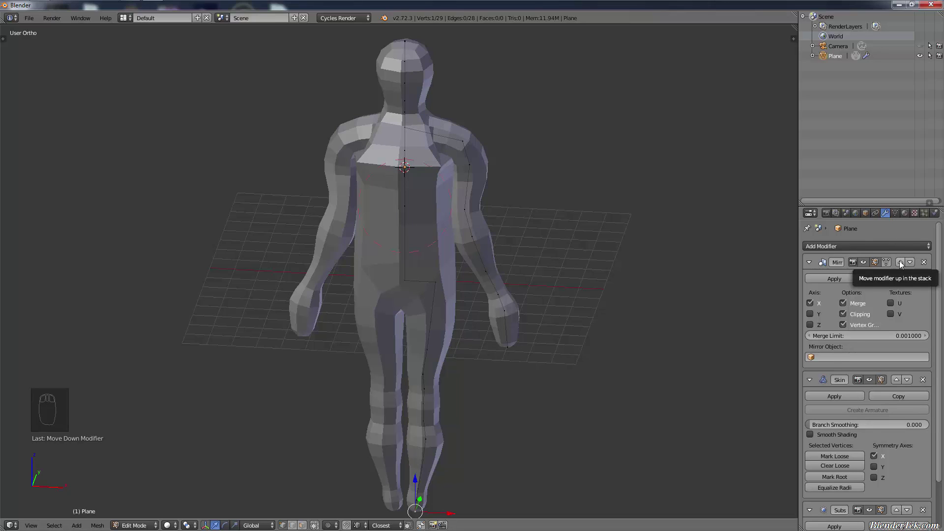
{"action": "left_click", "coordinate": [900, 263]}
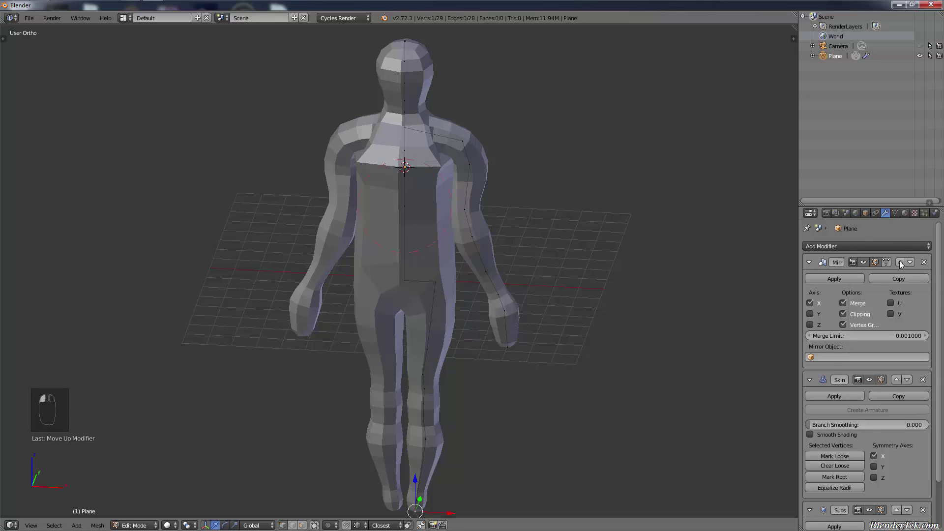
{"action": "left_click", "coordinate": [911, 262]}
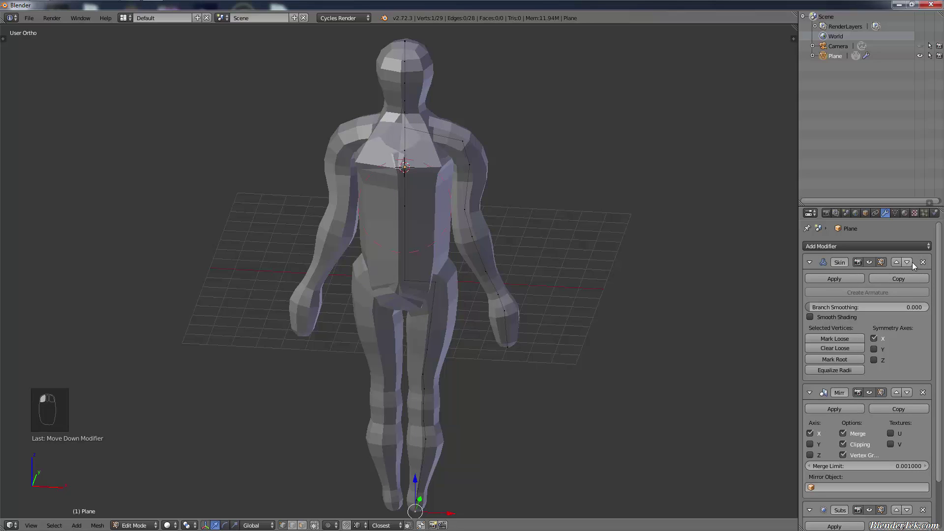
{"action": "left_click", "coordinate": [913, 261]}
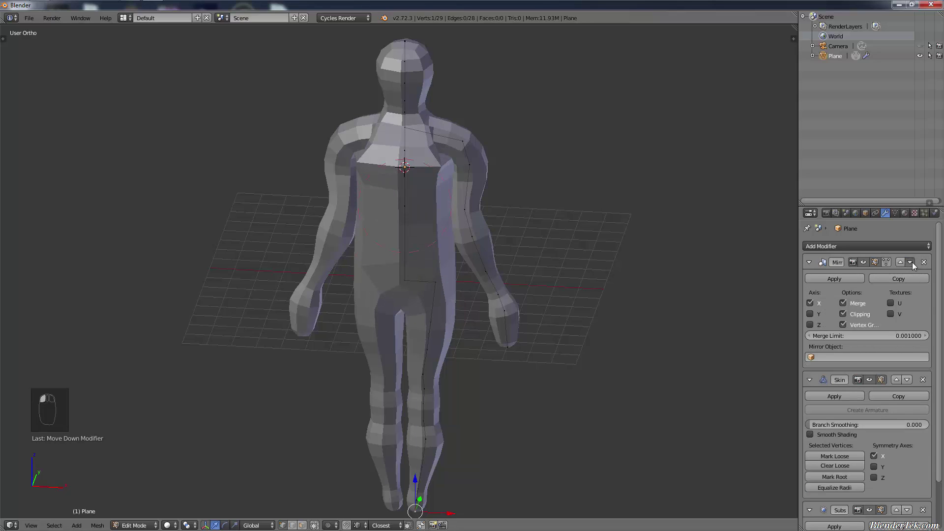
{"action": "left_click", "coordinate": [913, 261]}
{"action": "left_click", "coordinate": [912, 262]}
Step: Show the figure in wireframe from the right side and set the Subdivision Surface view level to 0
{"action": "middle_click_drag", "start_coordinate": [542, 233], "coordinate": [476, 222]}
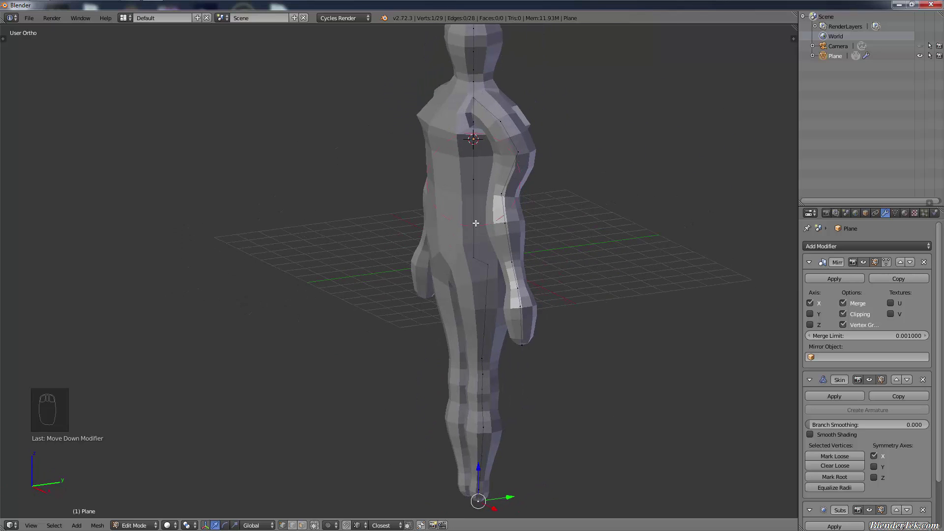
{"action": "key", "text": "KP_3"}
{"action": "middle_click_drag", "start_coordinate": [559, 222], "coordinate": [451, 211], "text": "shift"}
{"action": "key", "text": "z"}
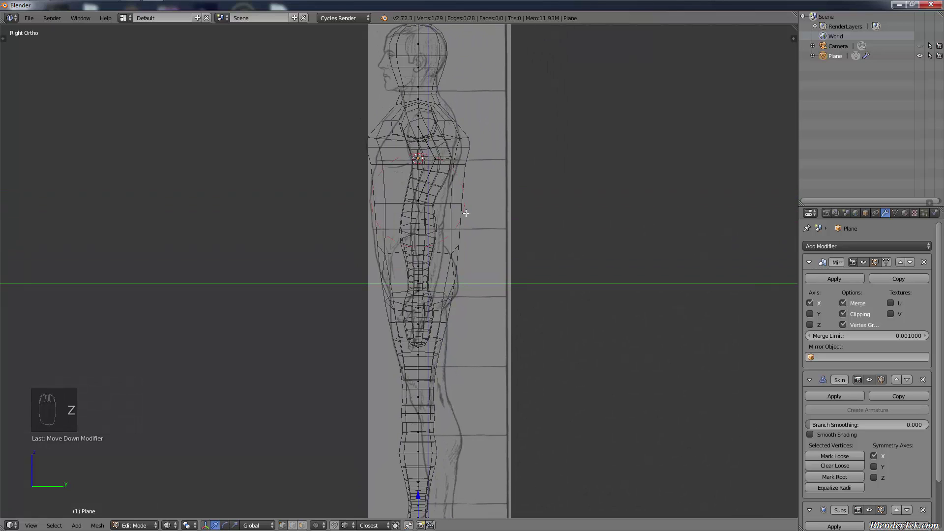
{"action": "key", "text": "z"}
{"action": "key", "text": "z"}
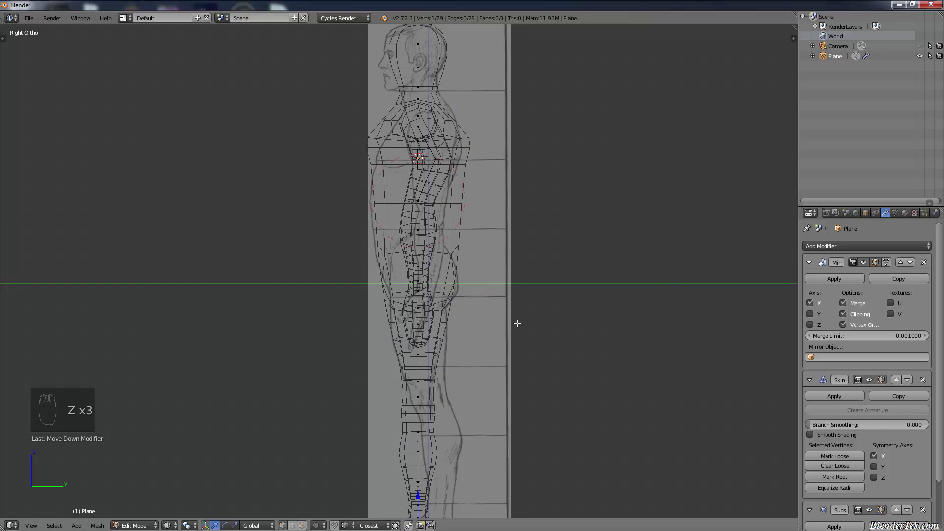
{"action": "key", "text": "z"}
{"action": "key", "text": "z"}
{"action": "key", "text": "z"}
{"action": "scroll", "coordinate": [843, 424], "scroll_direction": "down", "scroll_amount": 3}
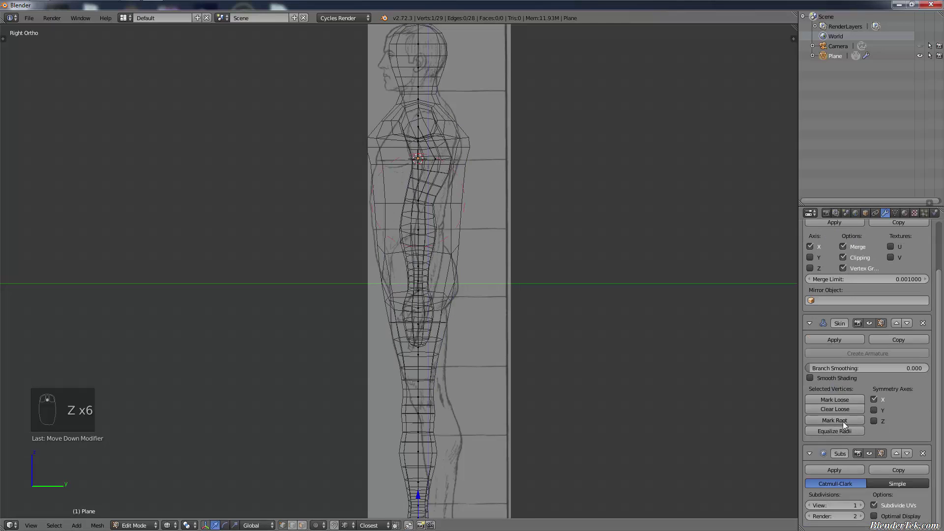
{"action": "left_click", "coordinate": [808, 506]}
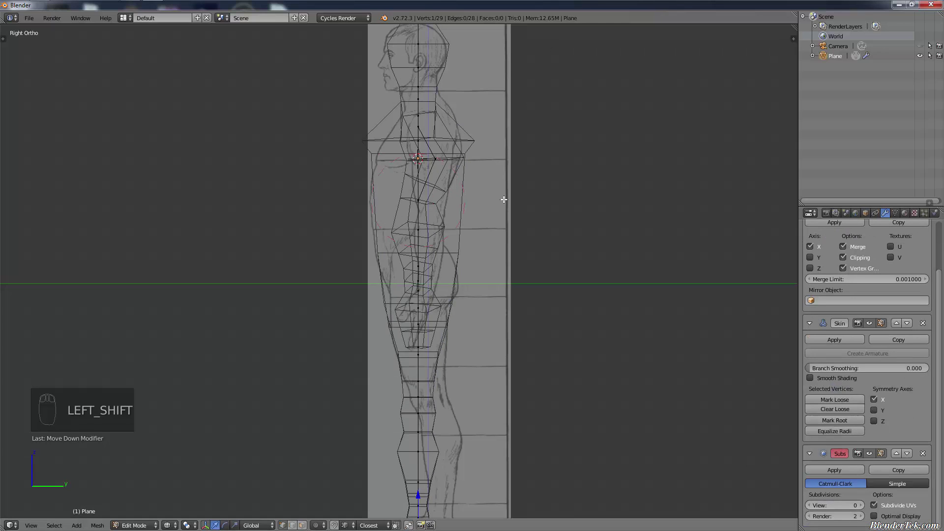
Step: Move the two head vertices below the crown forward along Y to follow the side reference
{"action": "middle_click_drag", "start_coordinate": [481, 173], "coordinate": [512, 318], "text": "shift"}
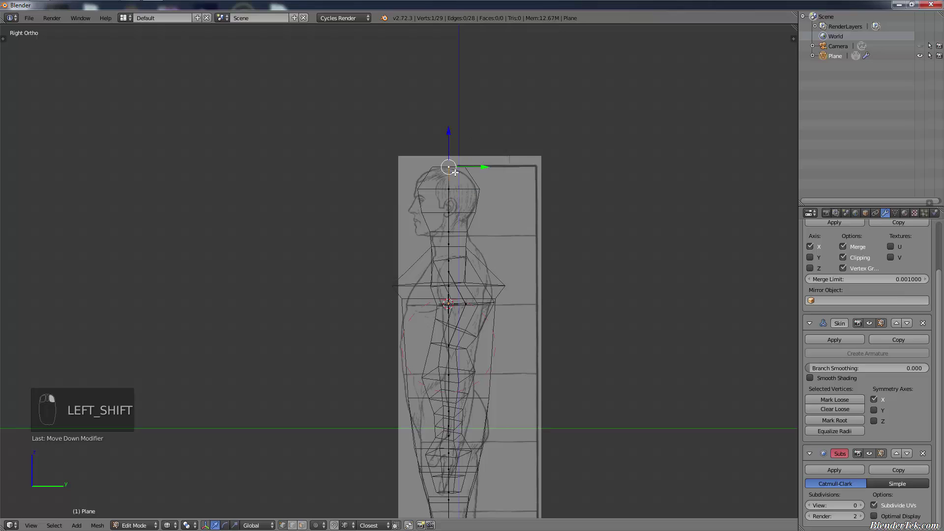
{"action": "right_click", "coordinate": [453, 198]}
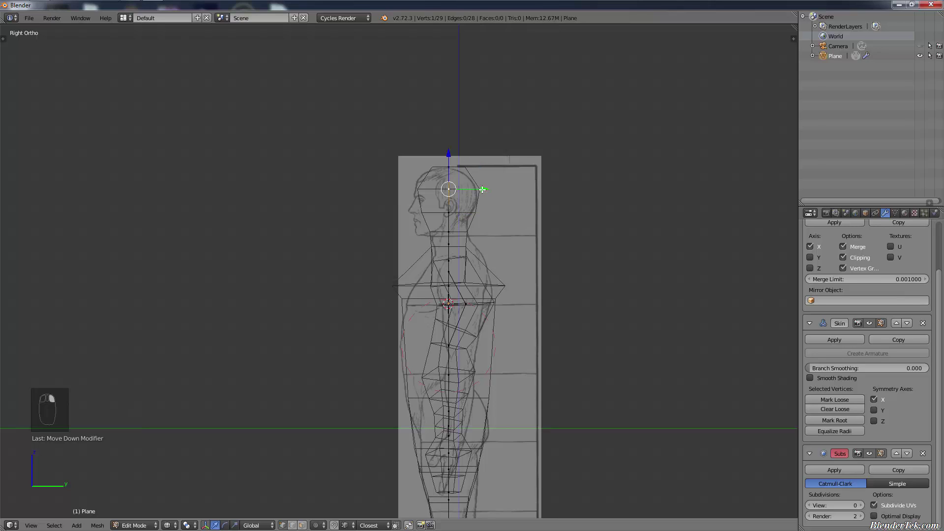
{"action": "left_click_drag", "start_coordinate": [482, 189], "coordinate": [473, 215]}
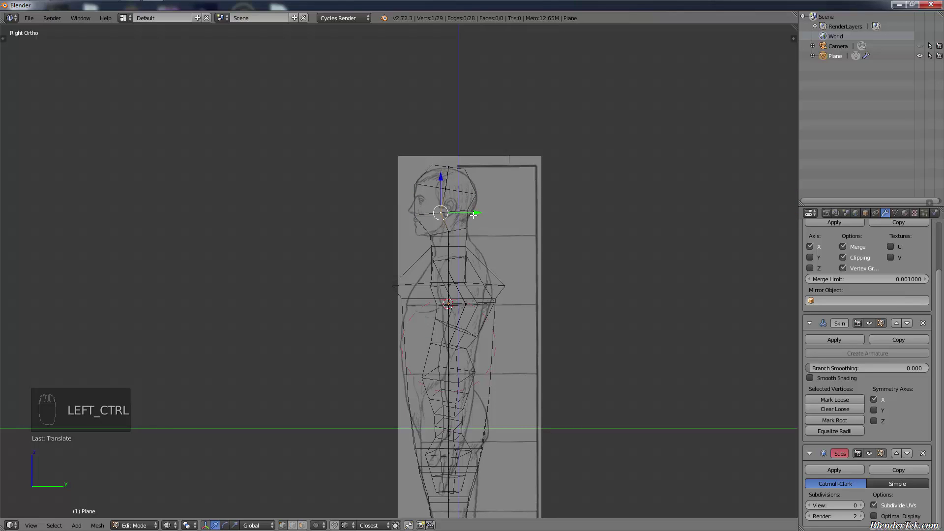
Step: Scale the skin along Y at the lower head vertex and at the vertex where the head meets the neck, each about 1.1 times
{"action": "key", "text": "ctrl+a"}
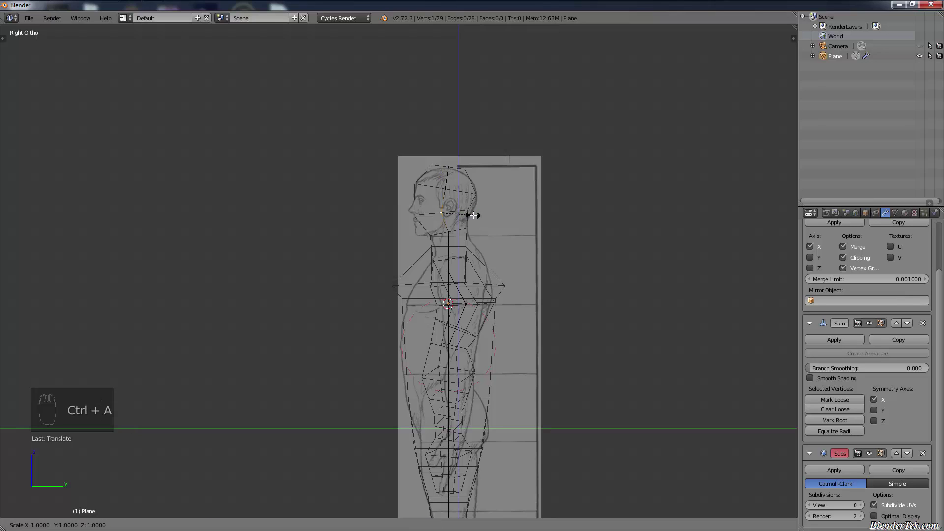
{"action": "key", "text": "y"}
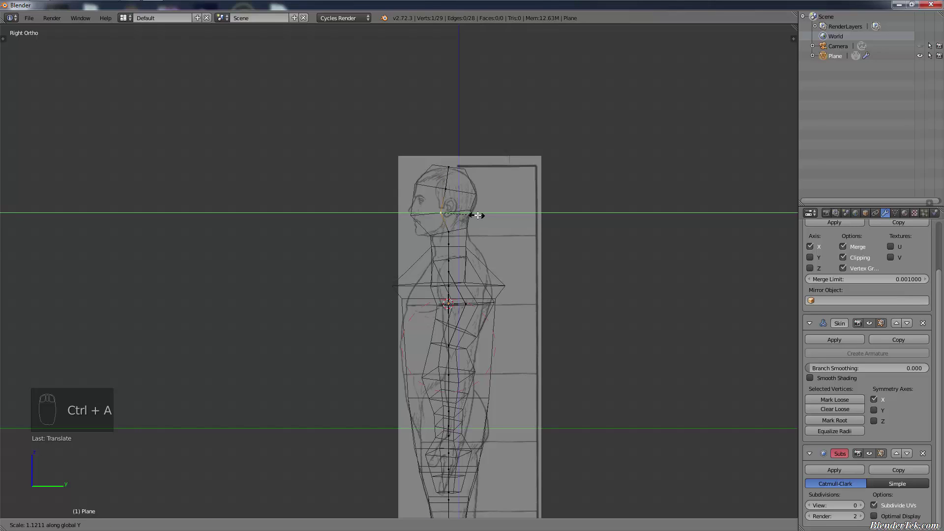
{"action": "left_click", "coordinate": [479, 215]}
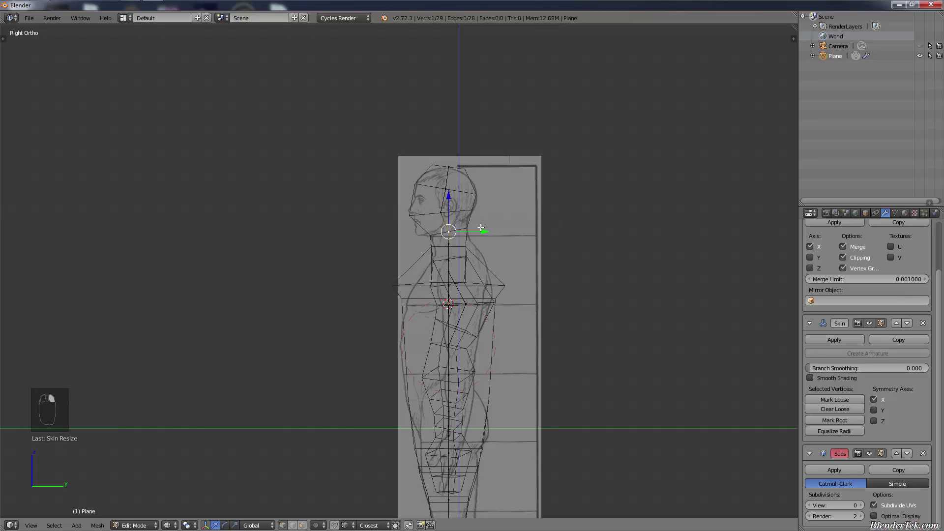
{"action": "key", "text": "ctrl+a"}
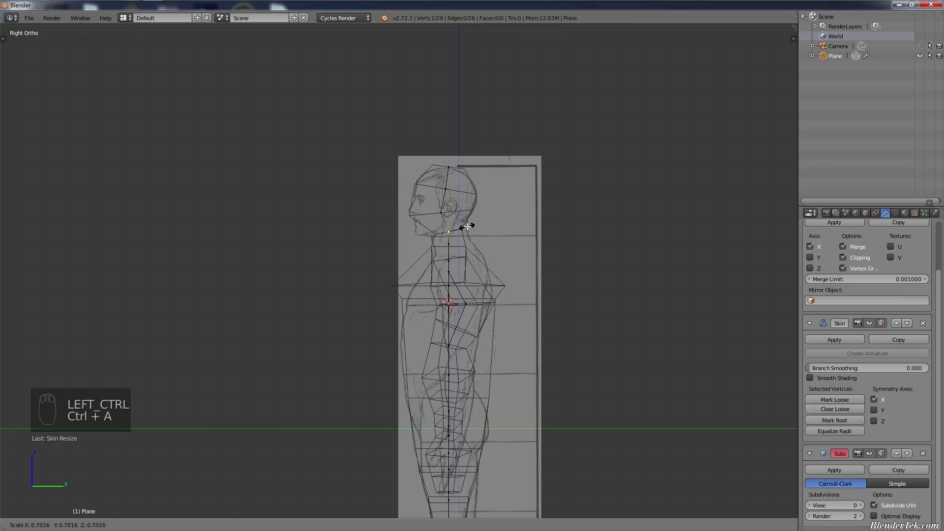
{"action": "key", "text": "y"}
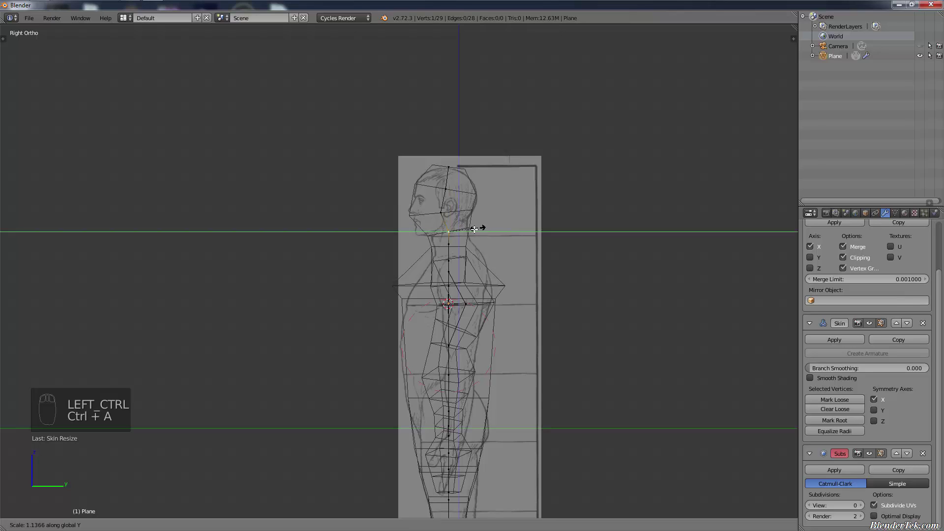
Step: Scale the jaw vertex's skin by about 1.14 along Y and move the vertex up toward the sketched jawline
{"action": "left_click", "coordinate": [476, 229]}
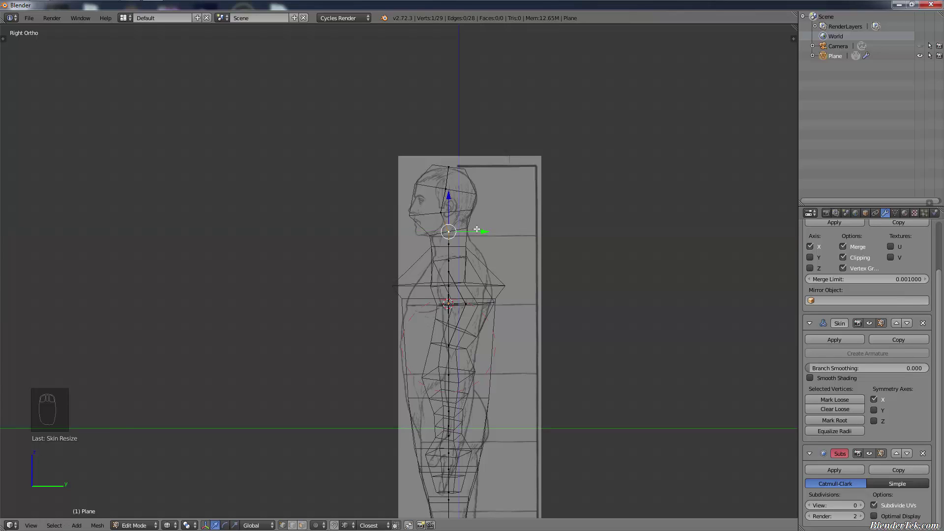
{"action": "key", "text": "g"}
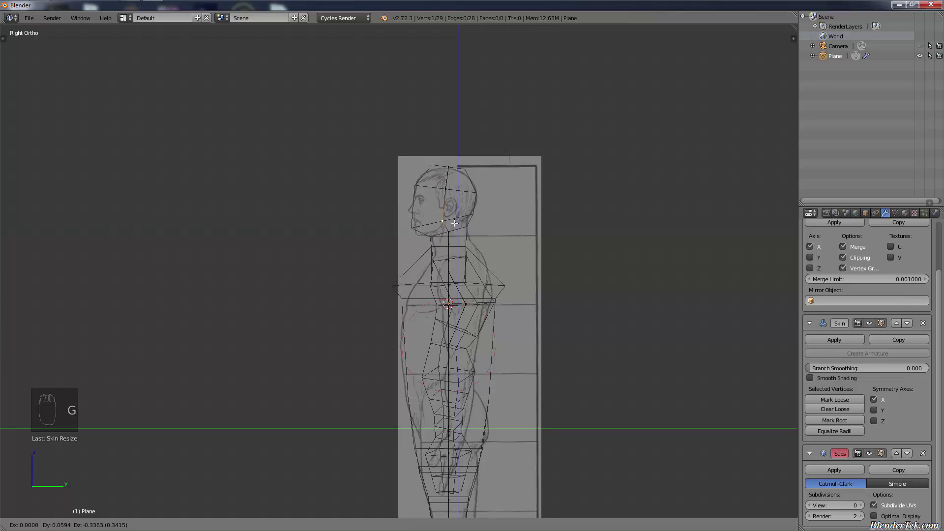
{"action": "left_click", "coordinate": [455, 224]}
{"action": "key", "text": "r"}
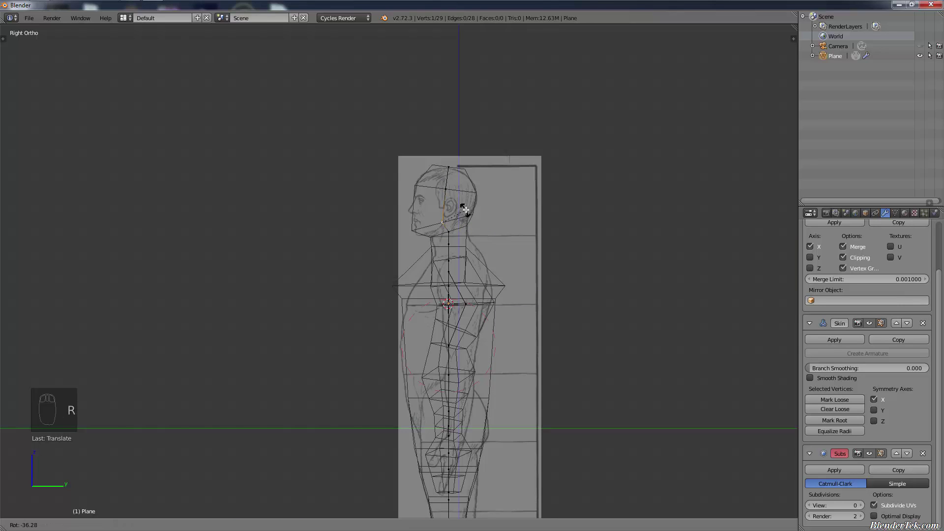
{"action": "right_click", "coordinate": [466, 210]}
{"action": "key", "text": "g"}
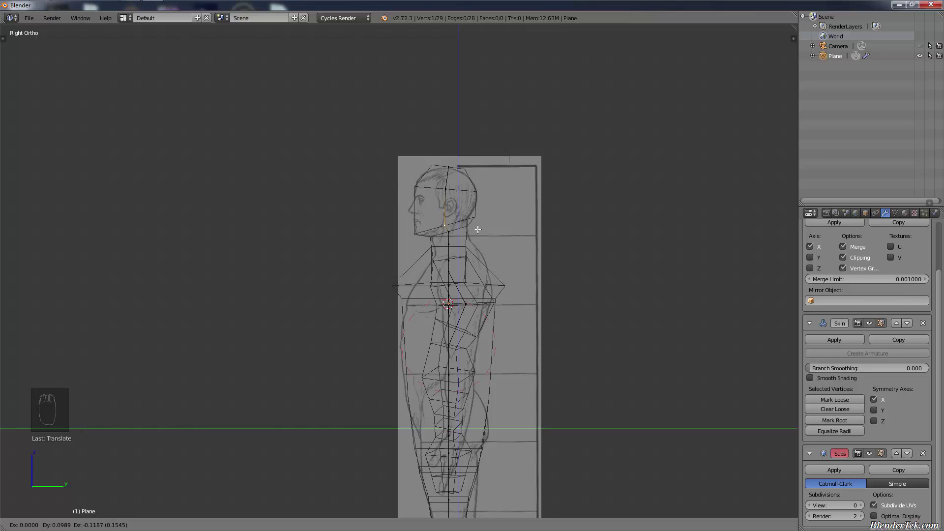
{"action": "left_click", "coordinate": [477, 229]}
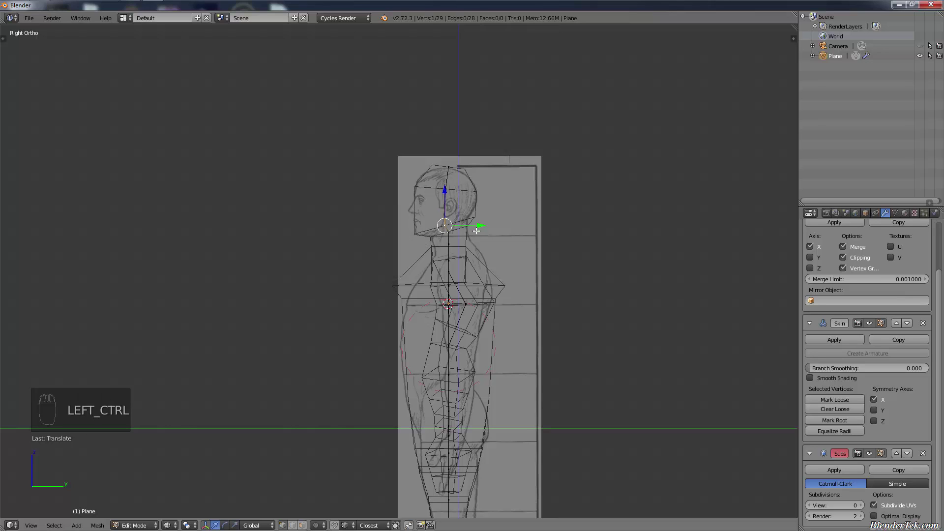
Step: Resize the jaw vertex's skin, first along Y and then uniformly, and reposition it to match the chin and jaw outline
{"action": "key", "text": "ctrl+a"}
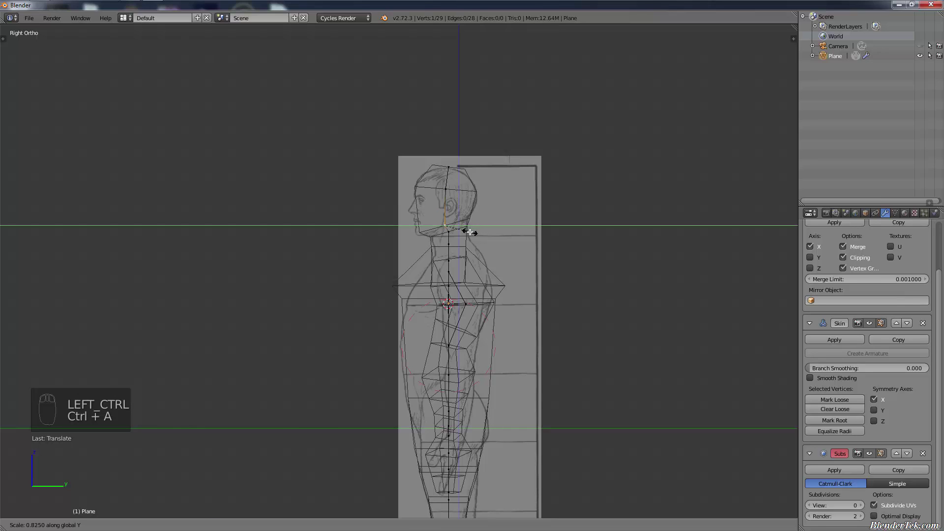
{"action": "left_click", "coordinate": [473, 230]}
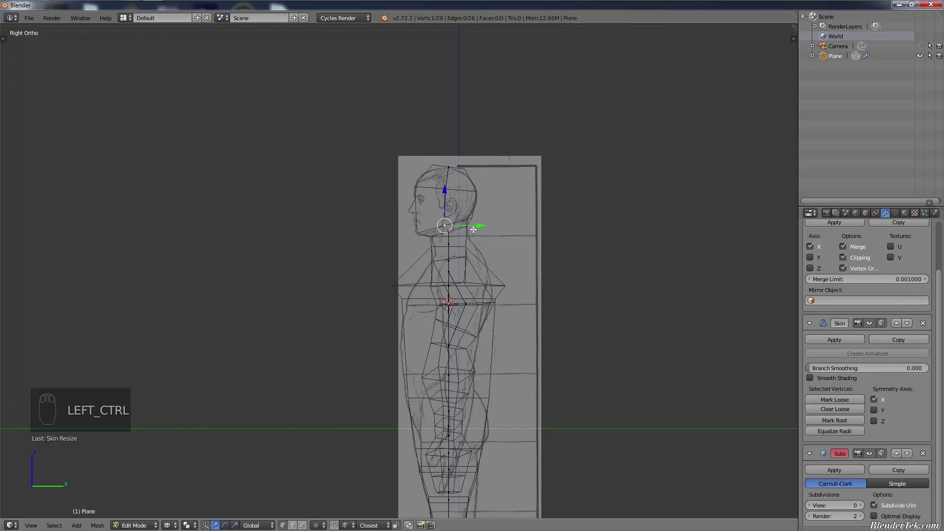
{"action": "key", "text": "ctrl+a"}
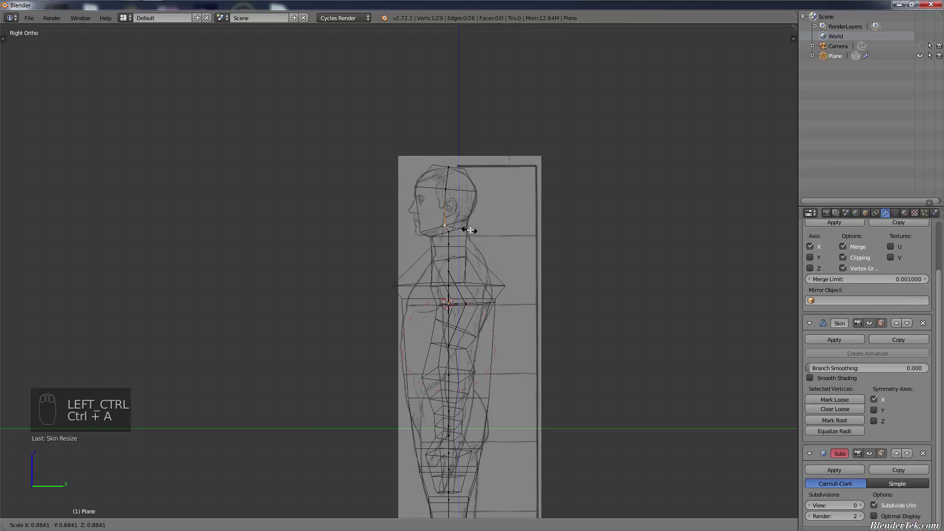
{"action": "left_click", "coordinate": [471, 229]}
{"action": "key", "text": "g"}
{"action": "left_click", "coordinate": [468, 228]}
Step: Subdivide the head edge between the jaw and brow vertices, and resize and move the new vertex to fit the face profile
{"action": "right_click", "coordinate": [446, 190], "text": "shift"}
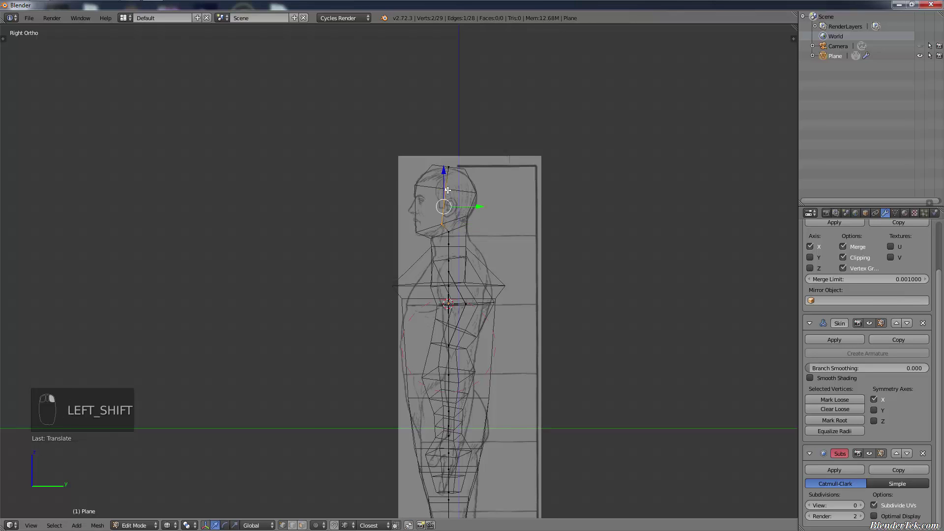
{"action": "key", "text": "w"}
{"action": "left_click", "coordinate": [447, 192]}
{"action": "right_click", "coordinate": [448, 208]}
{"action": "key", "text": "ctrl+a"}
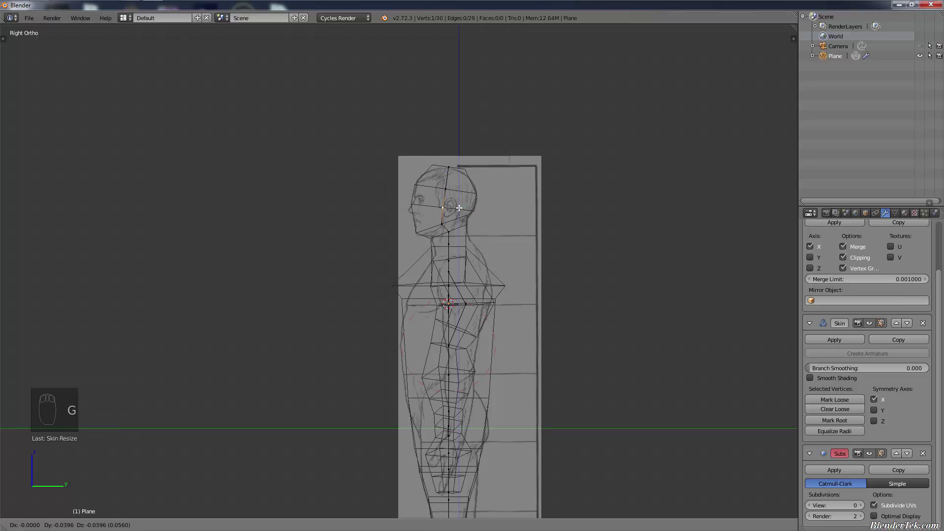
{"action": "left_click", "coordinate": [458, 207]}
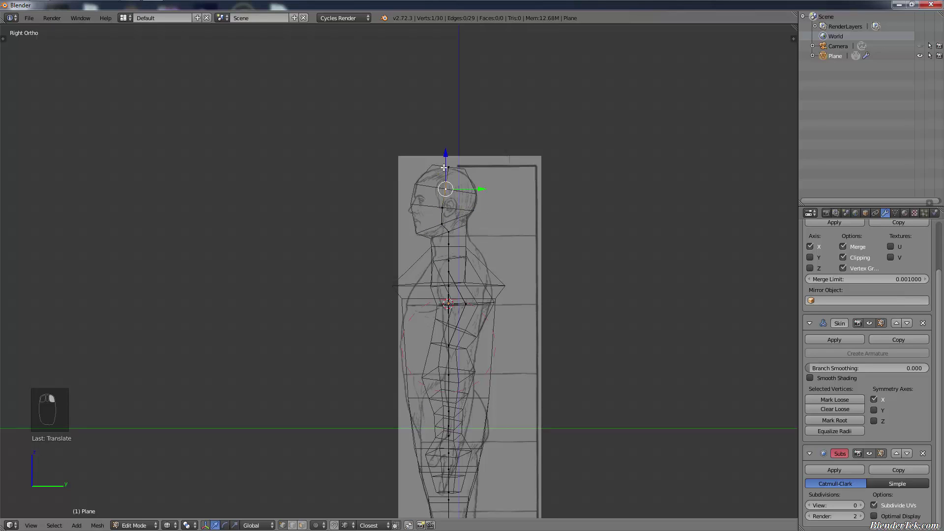
Step: Move the brow-level head vertex forward toward the forehead
{"action": "key", "text": "g"}
{"action": "left_click", "coordinate": [461, 195]}
{"action": "key", "text": "ctrl+s"}
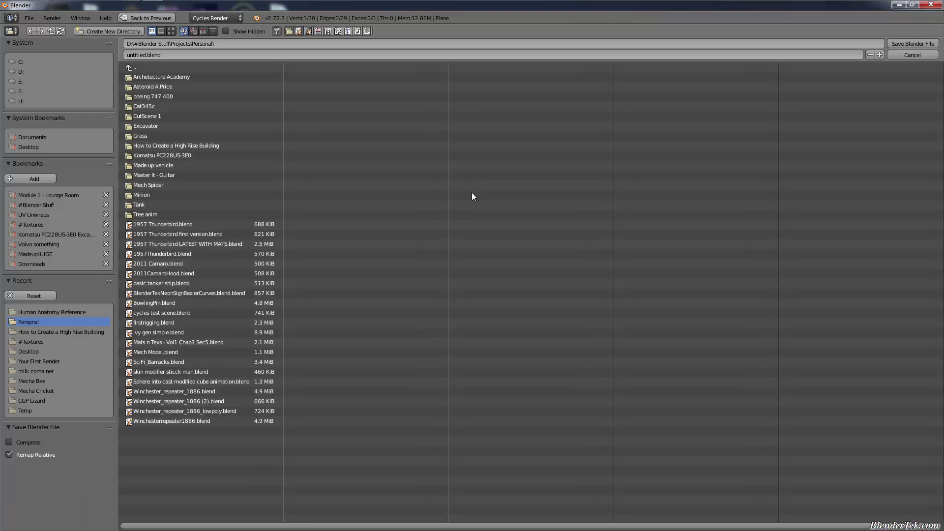
{"action": "left_click", "coordinate": [913, 55]}
{"action": "key", "text": "ctrl+a"}
{"action": "right_click", "coordinate": [563, 262]}
{"action": "key", "text": "ctrl+a"}
{"action": "key", "text": "z"}
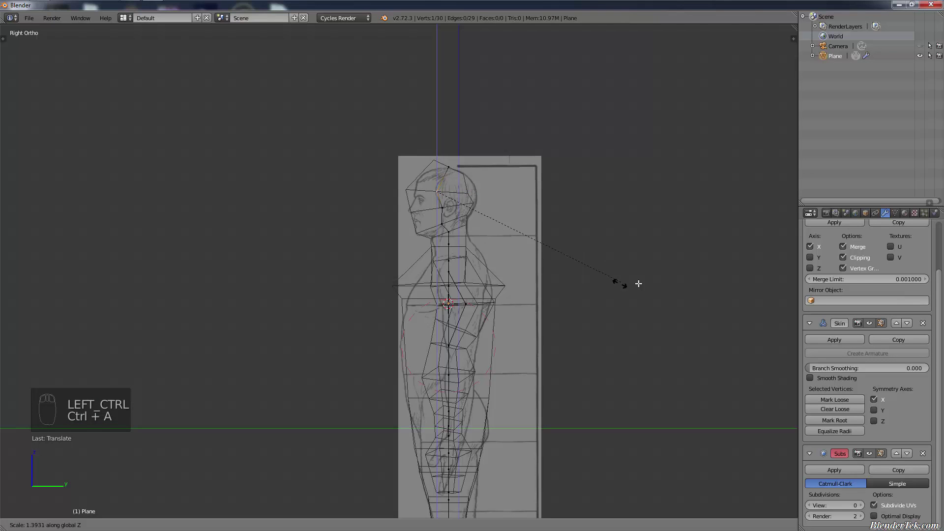
{"action": "right_click", "coordinate": [638, 283]}
{"action": "key", "text": "ctrl+a"}
{"action": "key", "text": "z"}
{"action": "right_click", "coordinate": [536, 276]}
Step: Resize the brow vertex's skin along Y and shift the vertex back along Y to fit the head profile
{"action": "key", "text": "ctrl+a"}
{"action": "key", "text": "y"}
{"action": "left_click", "coordinate": [518, 293]}
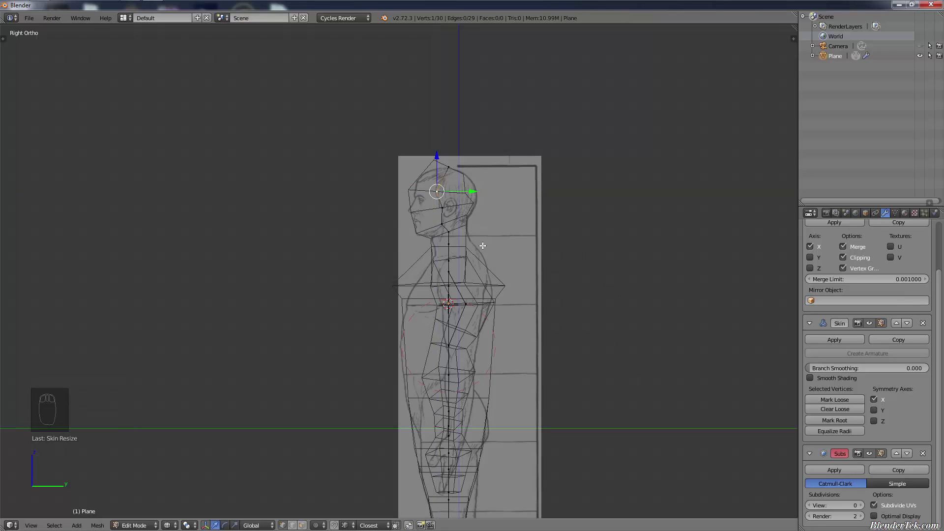
{"action": "key", "text": "g"}
{"action": "key", "text": "y"}
{"action": "left_click", "coordinate": [492, 246]}
Step: Resize the skin at the vertex on top of the head and move it to fit the crown
{"action": "right_click", "coordinate": [453, 170]}
{"action": "key", "text": "ctrl+s"}
{"action": "left_click", "coordinate": [913, 55]}
{"action": "key", "text": "ctrl+a"}
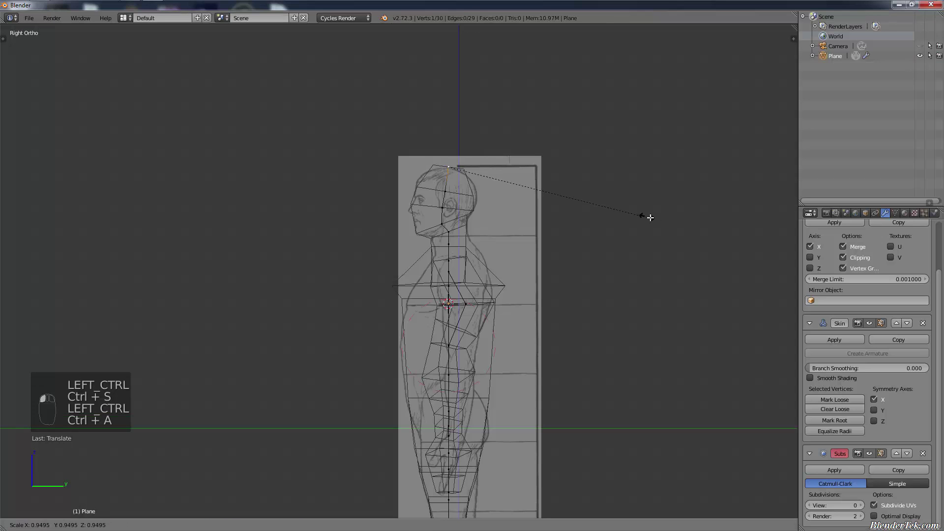
{"action": "left_click", "coordinate": [688, 259]}
{"action": "key", "text": "g"}
{"action": "left_click", "coordinate": [533, 197]}
Step: Shift the two neck vertices slightly back along Y to follow the sketched neck
{"action": "middle_click_drag", "start_coordinate": [531, 245], "coordinate": [529, 141], "text": "shift"}
{"action": "right_click", "coordinate": [447, 142]}
{"action": "left_click_drag", "start_coordinate": [485, 144], "coordinate": [489, 145]}
{"action": "right_click", "coordinate": [446, 157]}
{"action": "left_click_drag", "start_coordinate": [479, 155], "coordinate": [482, 154]}
Step: Move the lowest leg vertex back about 0.87 along Y and repeat that move on the leg vertices up to the lower thigh
{"action": "middle_click_drag", "start_coordinate": [526, 254], "coordinate": [541, 107], "text": "shift"}
{"action": "right_click", "coordinate": [460, 424]}
{"action": "left_click_drag", "start_coordinate": [495, 423], "coordinate": [519, 421]}
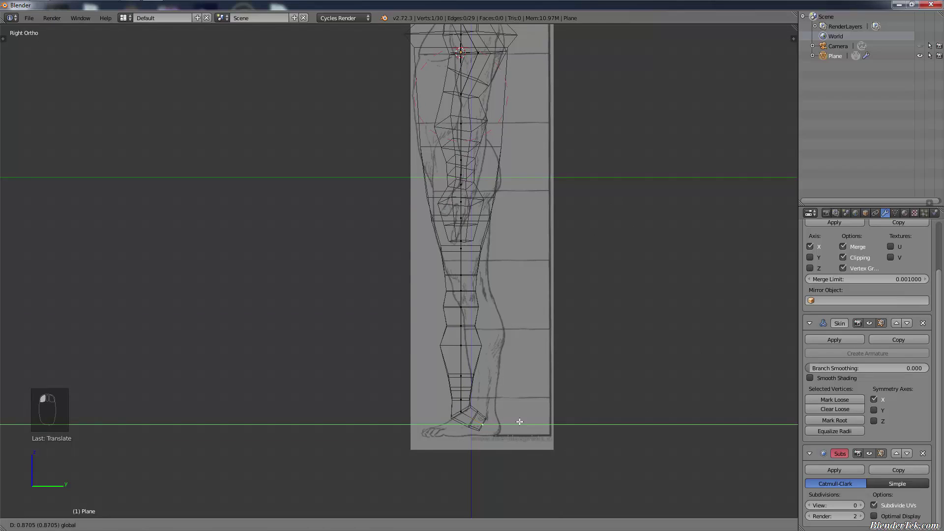
{"action": "right_click", "coordinate": [461, 411]}
{"action": "key", "text": "shift+r"}
{"action": "right_click", "coordinate": [461, 399]}
{"action": "key", "text": "shift+r"}
{"action": "right_click", "coordinate": [461, 376]}
{"action": "key", "text": "shift+r"}
{"action": "right_click", "coordinate": [460, 345]}
{"action": "key", "text": "shift+r"}
{"action": "right_click", "coordinate": [460, 275]}
{"action": "key", "text": "shift+r"}
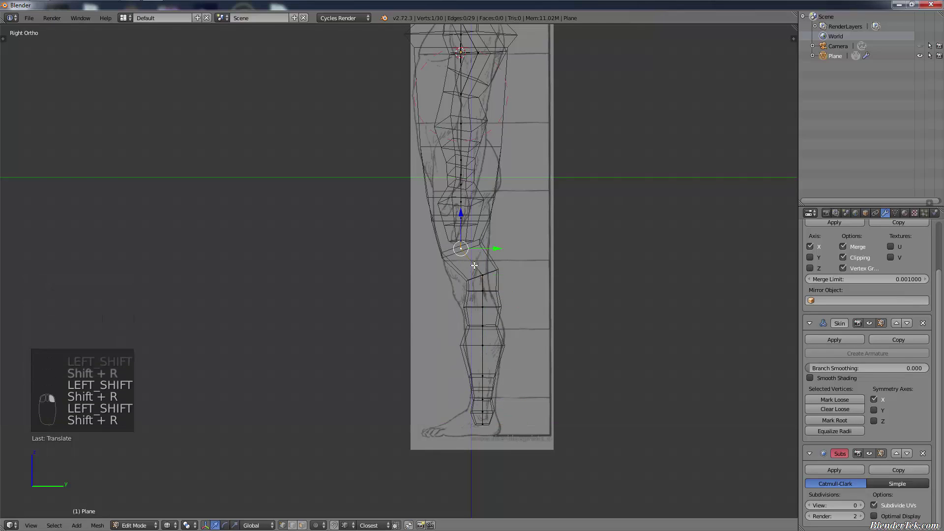
Step: Move the lower-thigh and knee vertices forward along Y so the leg follows the sketched curve
{"action": "right_click", "coordinate": [484, 276]}
{"action": "key", "text": "g"}
{"action": "key", "text": "y"}
{"action": "left_click", "coordinate": [474, 281]}
{"action": "right_click", "coordinate": [486, 293]}
{"action": "key", "text": "g"}
{"action": "key", "text": "y"}
{"action": "left_click", "coordinate": [477, 297]}
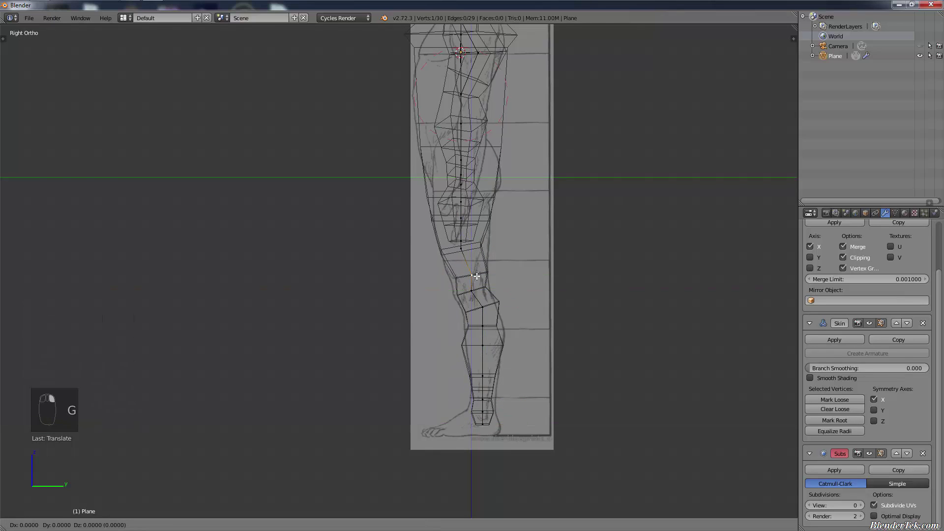
Step: Adjust the upper-calf vertex below the knee along Y and widen its skin along Y to fill the leg outline
{"action": "right_click", "coordinate": [483, 326]}
{"action": "key", "text": "g"}
{"action": "key", "text": "y"}
{"action": "left_click", "coordinate": [484, 331]}
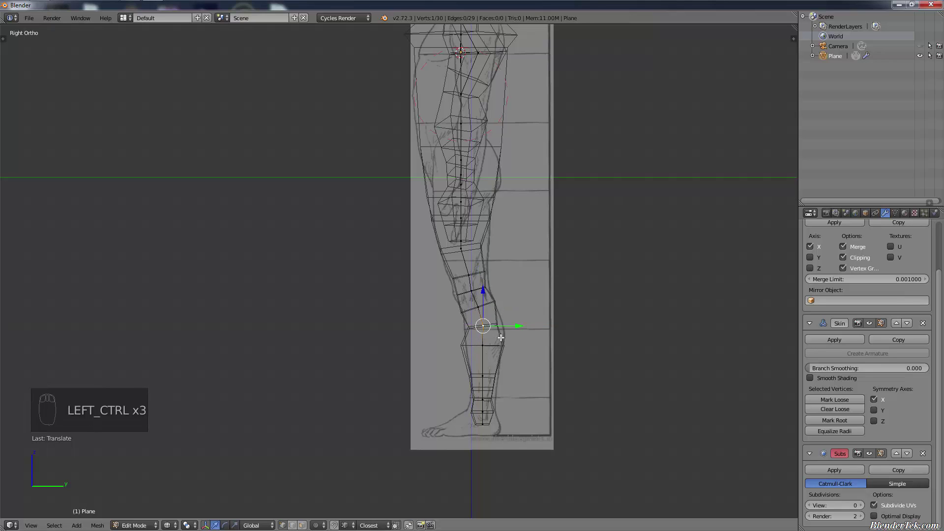
{"action": "key", "text": "ctrl+a"}
{"action": "key", "text": "y"}
{"action": "left_click", "coordinate": [503, 336]}
Step: Move the calf vertex slightly back and up to match the bulge of the calf
{"action": "right_click", "coordinate": [485, 346]}
{"action": "key", "text": "g"}
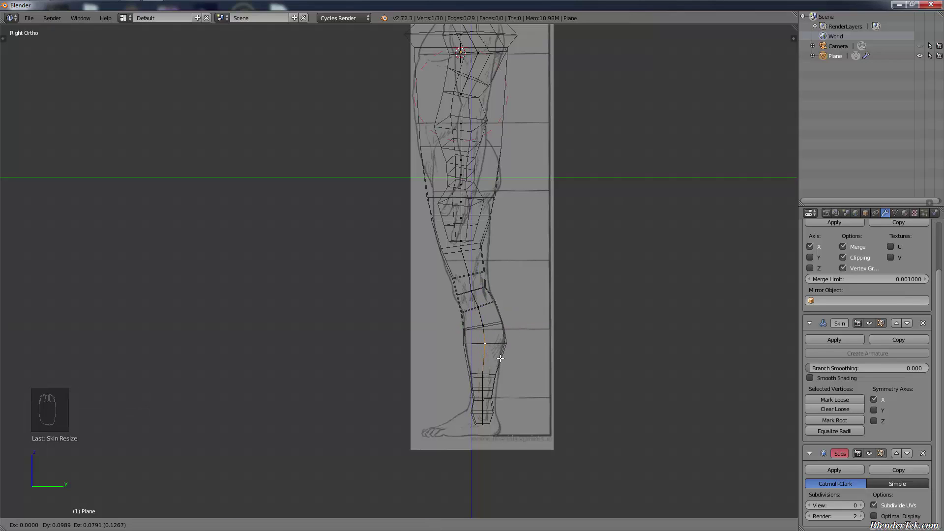
{"action": "left_click", "coordinate": [483, 393]}
Step: Resize the skin of the lower-shin vertex above the ankle along Y to match the sketch
{"action": "key", "text": "shift+a"}
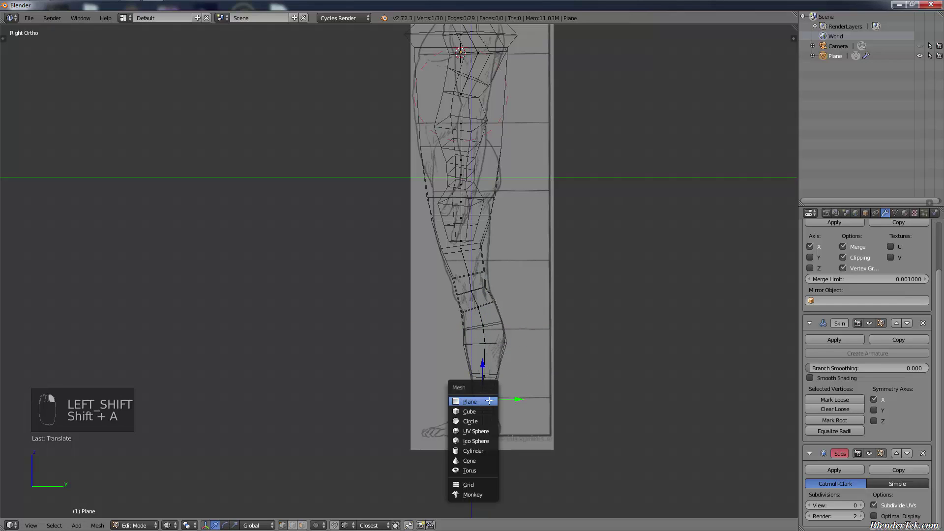
{"action": "key", "text": "Escape"}
{"action": "key", "text": "ctrl+a"}
{"action": "key", "text": "y"}
{"action": "left_click", "coordinate": [490, 408]}
Step: Resize the ankle vertex's skin and move the vertex to sit inside the sketched ankle
{"action": "right_click", "coordinate": [485, 418]}
{"action": "key", "text": "ctrl+a"}
{"action": "left_click", "coordinate": [498, 419]}
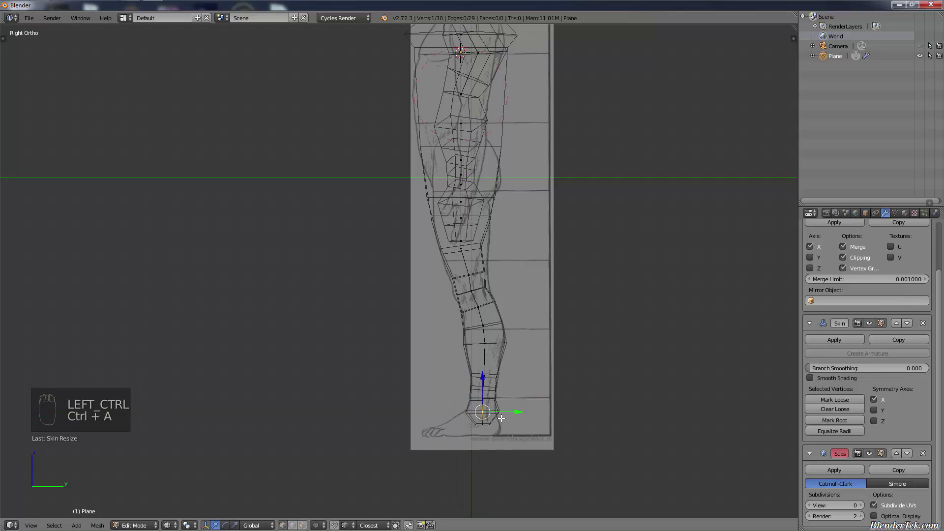
{"action": "key", "text": "g"}
{"action": "left_click", "coordinate": [494, 420]}
Step: Move the lowest leg vertex down to the sole of the foot and enlarge its skin along Y
{"action": "right_click", "coordinate": [485, 426]}
{"action": "key", "text": "g"}
{"action": "left_click", "coordinate": [481, 438]}
{"action": "key", "text": "ctrl+a"}
{"action": "key", "text": "y"}
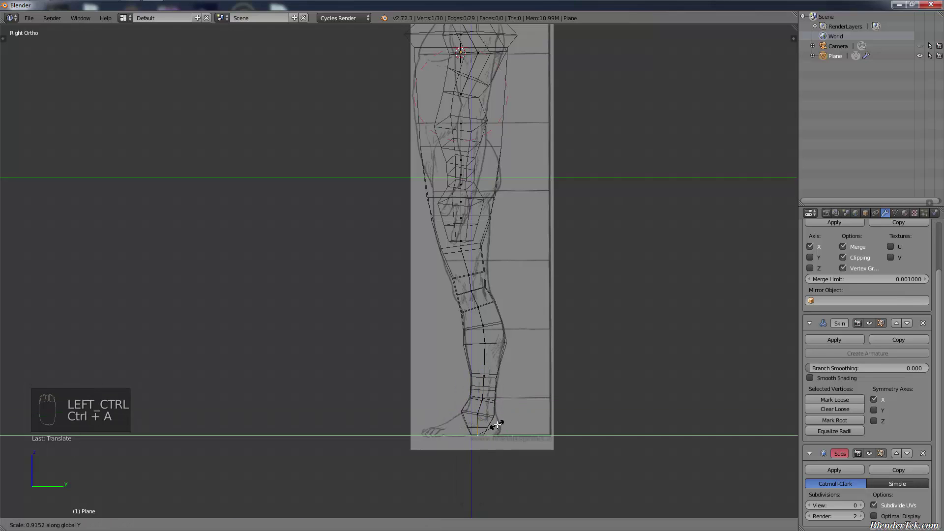
{"action": "left_click", "coordinate": [561, 445]}
{"action": "key", "text": "h"}
{"action": "right_click", "coordinate": [478, 442]}
{"action": "key", "text": "ctrl+z"}
{"action": "key", "text": "ctrl+z"}
{"action": "key", "text": "ctrl+z"}
{"action": "key", "text": "g"}
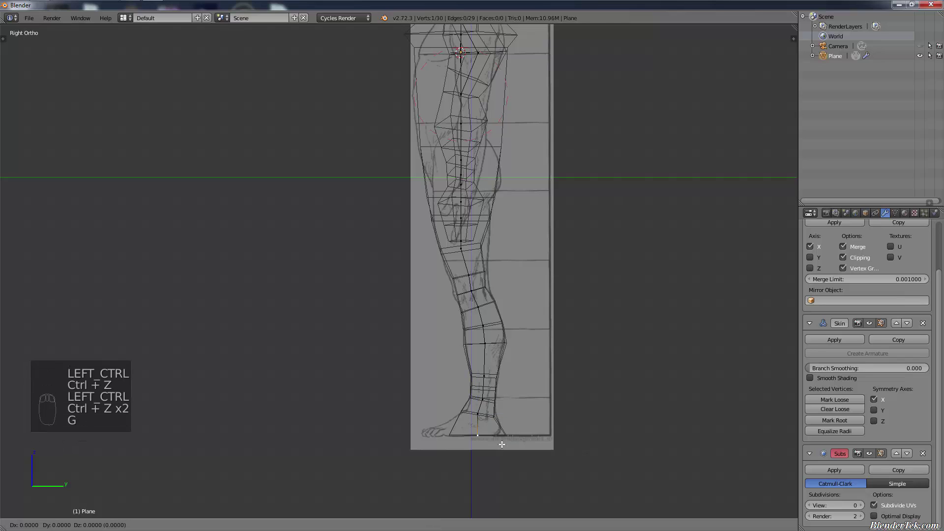
{"action": "key", "text": "y"}
{"action": "right_click", "coordinate": [480, 425]}
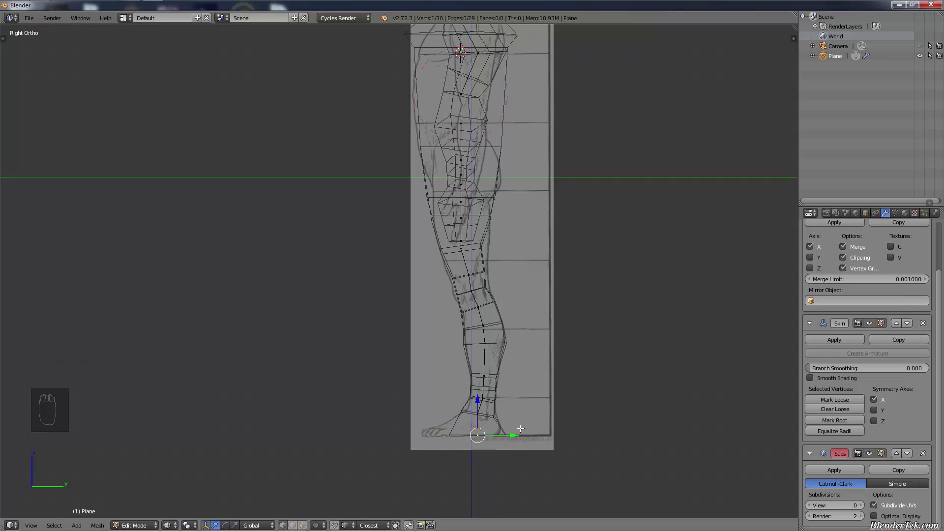
Step: Resize the skin at the sole vertex, uniformly and along Y, to fit the heel
{"action": "key", "text": "ctrl+a"}
{"action": "left_click", "coordinate": [519, 425]}
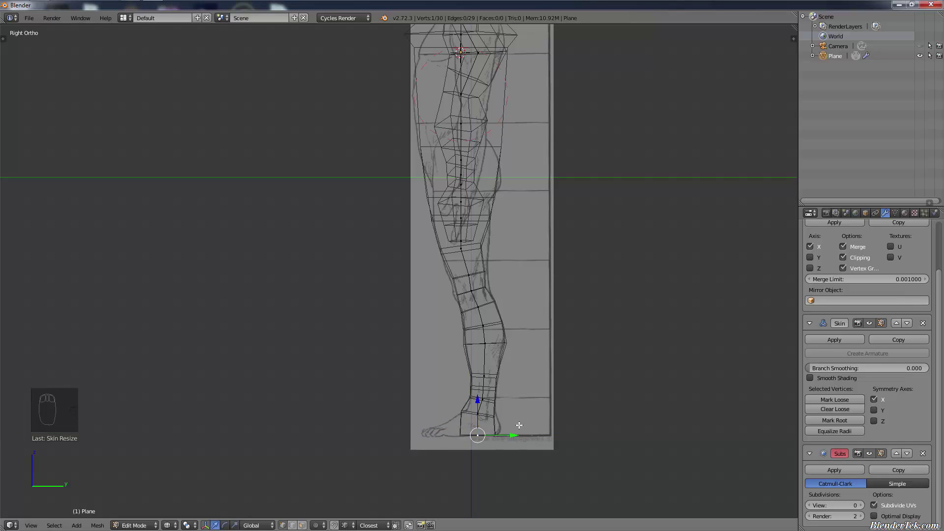
{"action": "key", "text": "g"}
{"action": "key", "text": "ctrl+shift+a"}
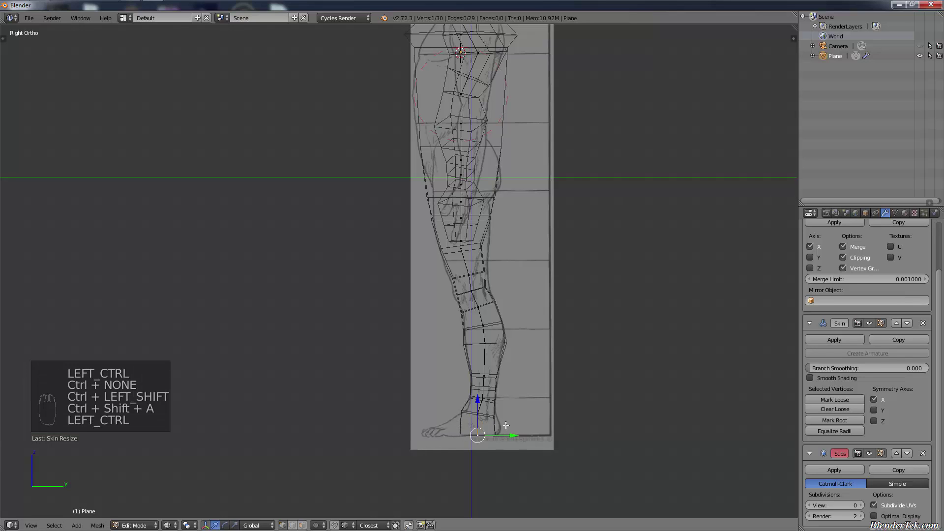
{"action": "key", "text": "ctrl+a"}
{"action": "key", "text": "y"}
{"action": "left_click", "coordinate": [514, 426]}
Step: Extrude the heel vertex about 2.12 units forward along Y to the toes and scale the new vertex's skin to about 0.2
{"action": "key", "text": "e"}
{"action": "key", "text": "y"}
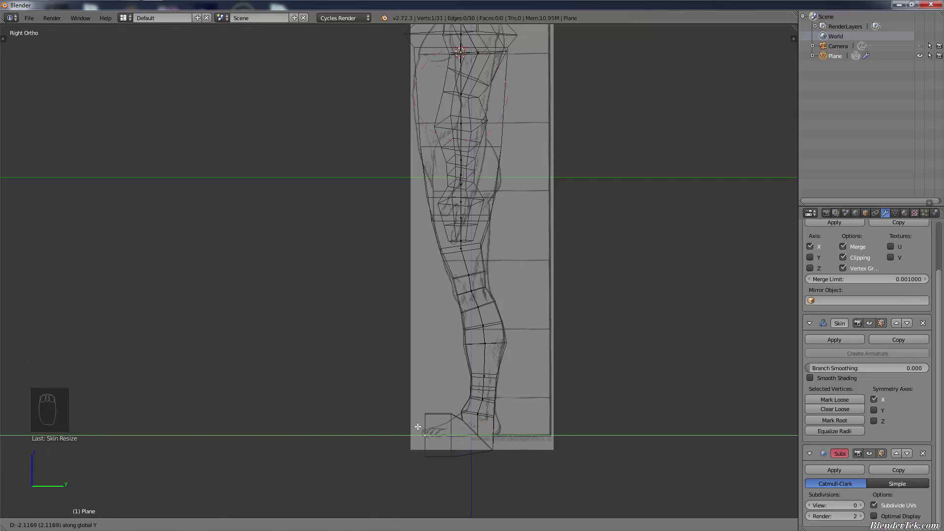
{"action": "left_click", "coordinate": [418, 426]}
{"action": "key", "text": "ctrl+a"}
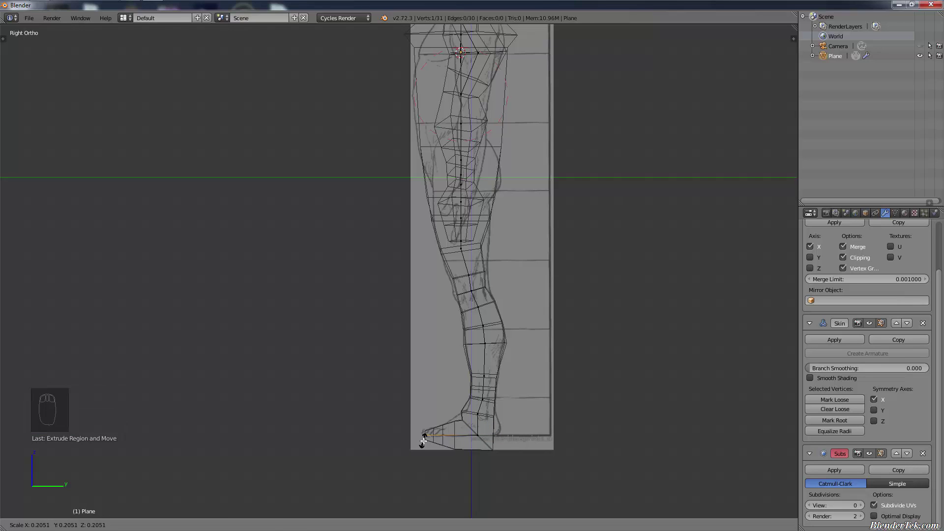
{"action": "left_click", "coordinate": [423, 441]}
Step: Shrink the heel vertex's skin and move the vertex back into the sketched heel
{"action": "key", "text": "ctrl+s"}
{"action": "left_click", "coordinate": [919, 58]}
{"action": "key", "text": "ctrl+a"}
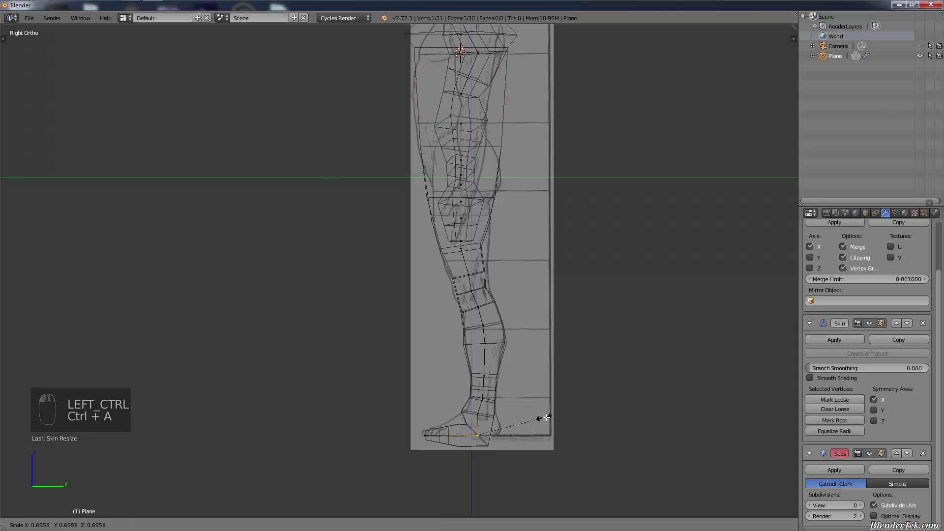
{"action": "left_click", "coordinate": [514, 426]}
{"action": "key", "text": "g"}
{"action": "left_click", "coordinate": [525, 426]}
Step: Reposition the ankle vertex above the heel to fit the ankle outline
{"action": "right_click", "coordinate": [476, 410]}
{"action": "key", "text": "g"}
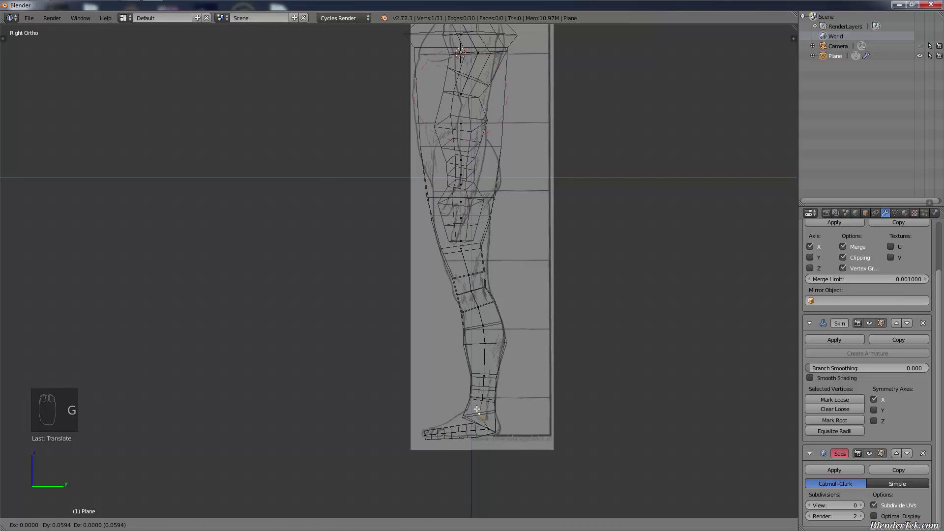
{"action": "left_click", "coordinate": [475, 410]}
Step: Subdivide the foot edge between the heel and toe vertices
{"action": "right_click", "coordinate": [488, 428]}
{"action": "right_click", "coordinate": [426, 433], "text": "shift"}
{"action": "key", "text": "w"}
{"action": "left_click", "coordinate": [435, 296]}
Step: Enlarge the skin of the new mid-foot vertex and move the vertex up to form the instep
{"action": "right_click", "coordinate": [456, 432]}
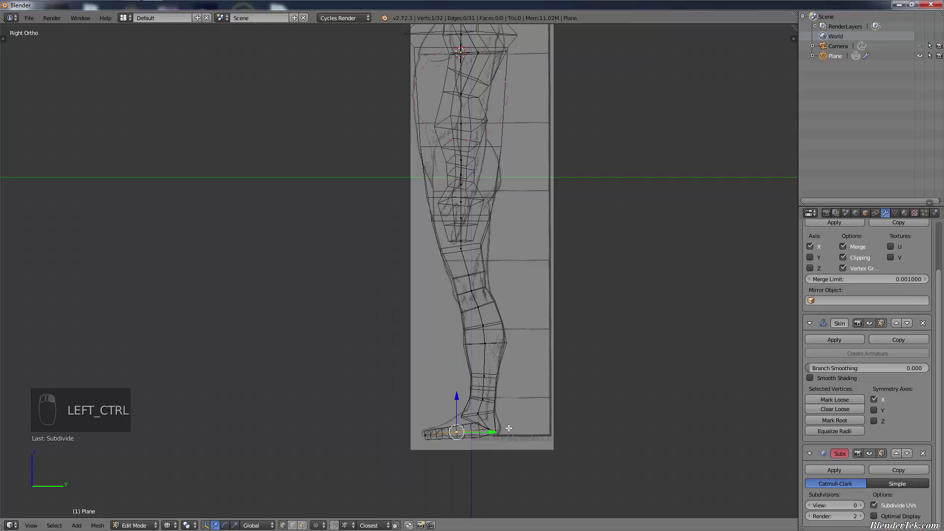
{"action": "key", "text": "ctrl+a"}
{"action": "left_click", "coordinate": [539, 416]}
{"action": "key", "text": "g"}
{"action": "left_click", "coordinate": [521, 430]}
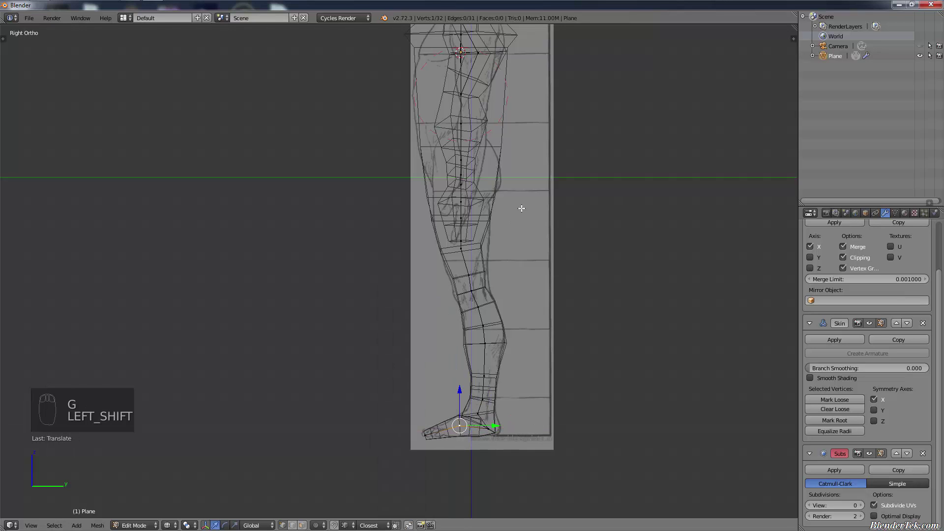
Step: Turn to a perspective-angle view of the figure and switch the viewport to solid shading
{"action": "middle_click_drag", "start_coordinate": [521, 208], "coordinate": [522, 337], "text": "shift"}
{"action": "middle_click_drag", "start_coordinate": [522, 336], "coordinate": [577, 370]}
{"action": "key", "text": "z"}
{"action": "scroll", "coordinate": [626, 361], "scroll_direction": "down", "scroll_amount": 3}
Step: Preview the figure and its feet with raised viewport subdivisions, and return the subdivision View level to 0
{"action": "double_click", "coordinate": [861, 506]}
{"action": "scroll", "coordinate": [584, 363], "scroll_direction": "up", "scroll_amount": 3}
{"action": "scroll", "coordinate": [510, 418], "scroll_direction": "up", "scroll_amount": 7}
{"action": "middle_click_drag", "start_coordinate": [470, 406], "coordinate": [714, 270], "text": "shift"}
{"action": "double_click", "coordinate": [807, 505]}
{"action": "middle_click_drag", "start_coordinate": [444, 372], "coordinate": [471, 365]}
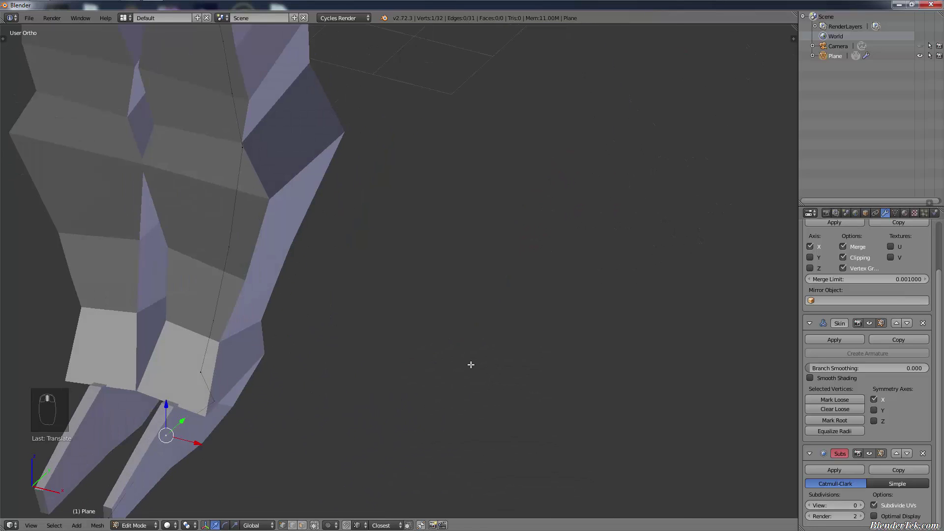
Step: Select the four centre-line torso vertices, show the mesh in wireframe, and shift them along Y to fit the side-view reference
{"action": "scroll", "coordinate": [471, 364], "scroll_direction": "down", "scroll_amount": 10}
{"action": "middle_click_drag", "start_coordinate": [514, 265], "coordinate": [539, 287], "text": "shift"}
{"action": "scroll", "coordinate": [537, 317], "scroll_direction": "up", "scroll_amount": 5}
{"action": "middle_click_drag", "start_coordinate": [393, 218], "coordinate": [466, 292], "text": "shift"}
{"action": "right_click", "coordinate": [380, 216]}
{"action": "right_click", "coordinate": [380, 316], "text": "shift"}
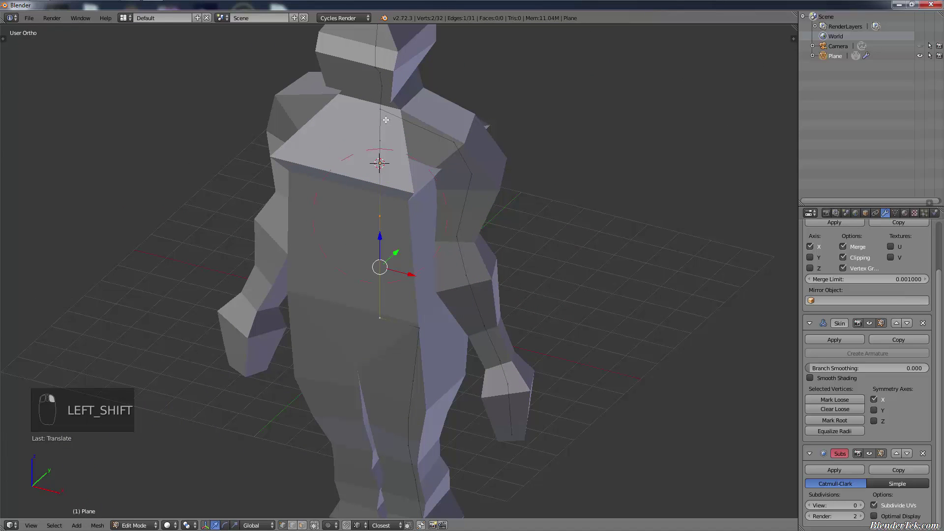
{"action": "key", "text": "a"}
{"action": "key", "text": "c"}
{"action": "left_click_drag", "start_coordinate": [378, 109], "coordinate": [375, 309]}
{"action": "right_click", "coordinate": [375, 309]}
{"action": "key", "text": "z"}
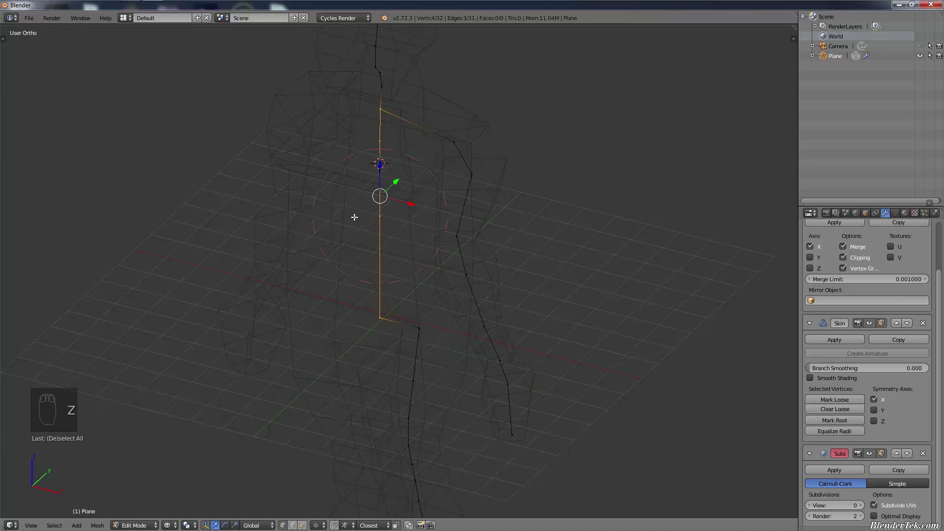
{"action": "key", "text": "KP_3"}
{"action": "key", "text": "g"}
{"action": "key", "text": "y"}
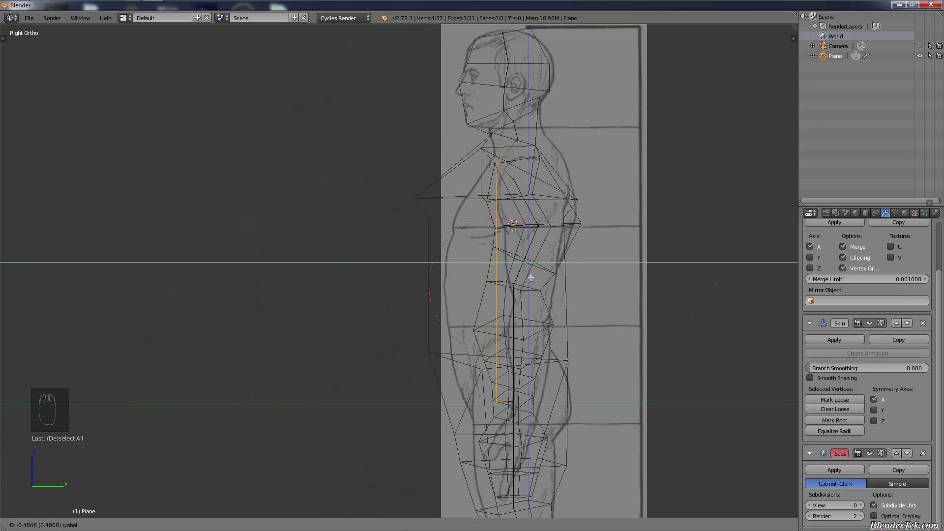
{"action": "left_click", "coordinate": [550, 275]}
Step: Align the upper-chest vertex along Y and scale its skin along Y to match the chest and back outline
{"action": "right_click", "coordinate": [515, 200]}
{"action": "key", "text": "g"}
{"action": "key", "text": "y"}
{"action": "left_click", "coordinate": [551, 217]}
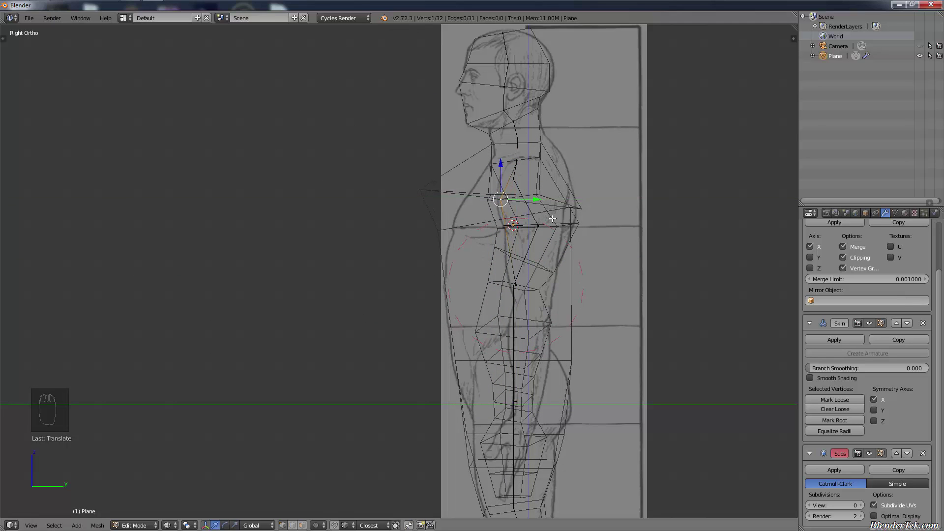
{"action": "key", "text": "ctrl+a"}
{"action": "key", "text": "y"}
{"action": "left_click", "coordinate": [529, 225]}
{"action": "left_click_drag", "start_coordinate": [535, 199], "coordinate": [551, 201]}
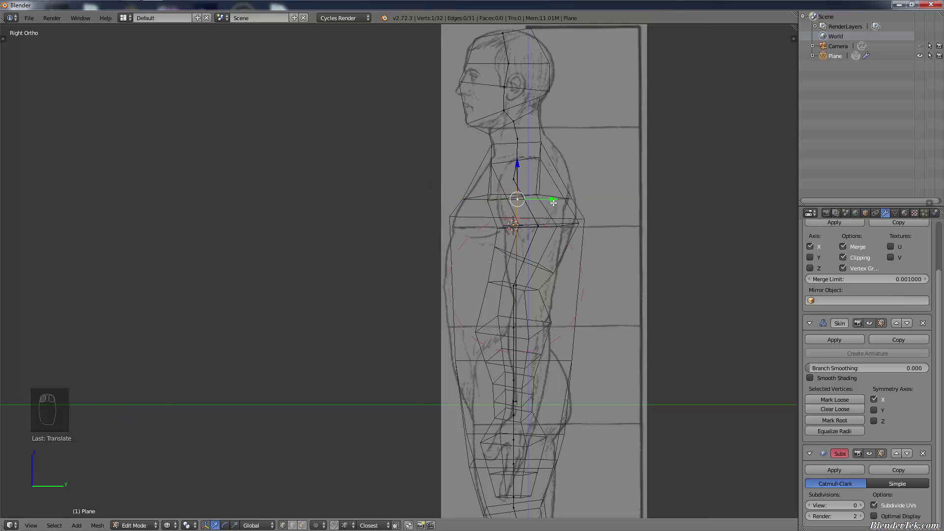
{"action": "key", "text": "ctrl+a"}
{"action": "key", "text": "y"}
{"action": "left_click", "coordinate": [540, 210]}
Step: Adjust the position of the mid-torso vertex and shrink its skin uniformly
{"action": "right_click", "coordinate": [515, 284]}
{"action": "key", "text": "g"}
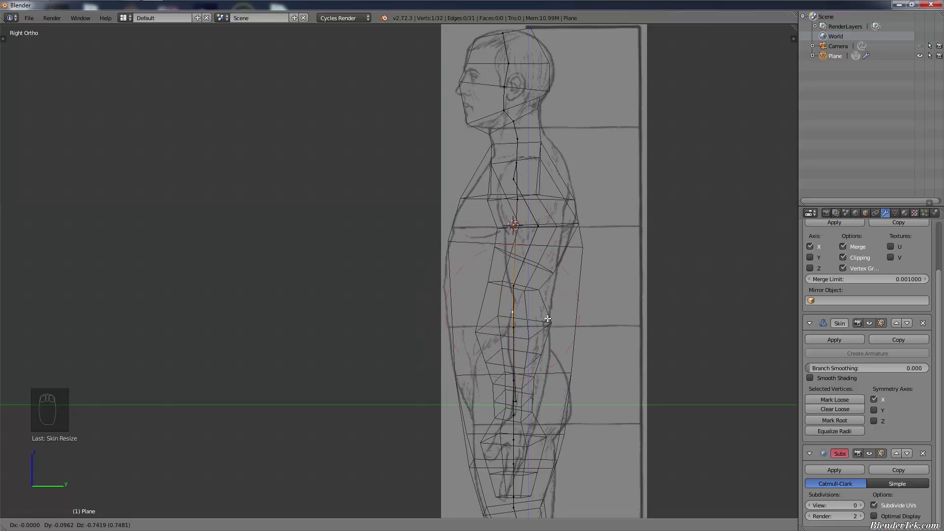
{"action": "left_click", "coordinate": [549, 296]}
{"action": "key", "text": "ctrl+a"}
{"action": "left_click", "coordinate": [558, 298]}
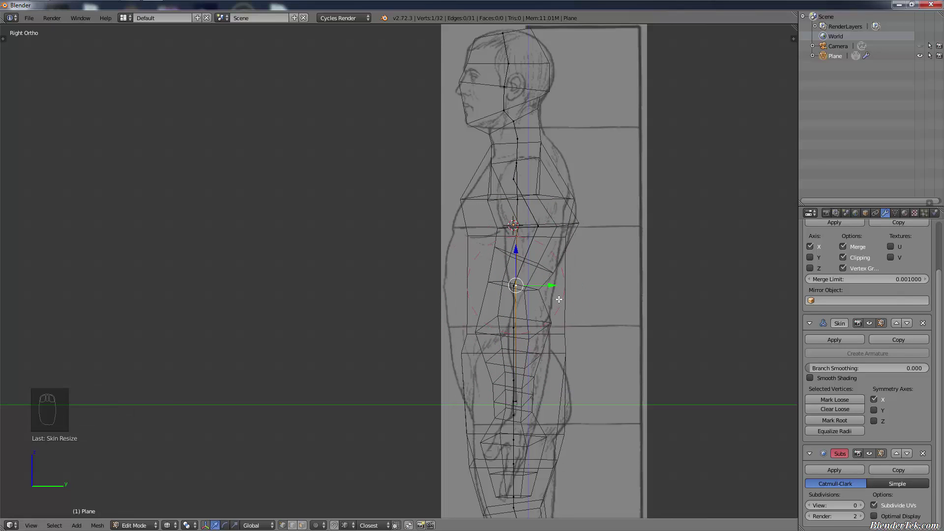
Step: Move the mid-torso vertex forward toward the belly and fit its skin depth to the reference outline
{"action": "key", "text": "g"}
{"action": "left_click", "coordinate": [529, 295]}
{"action": "key", "text": "ctrl+a"}
{"action": "key", "text": "y"}
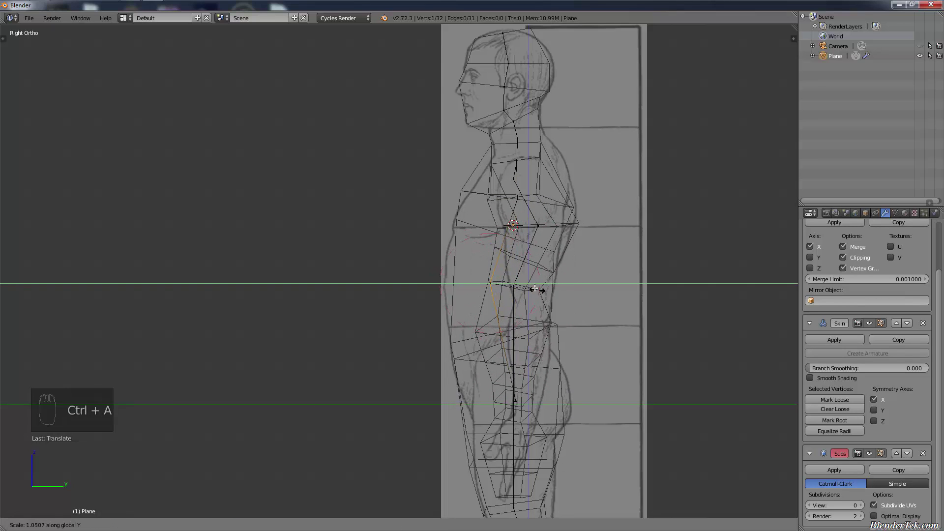
{"action": "left_click", "coordinate": [538, 291]}
{"action": "key", "text": "ctrl+a"}
{"action": "left_click", "coordinate": [541, 294]}
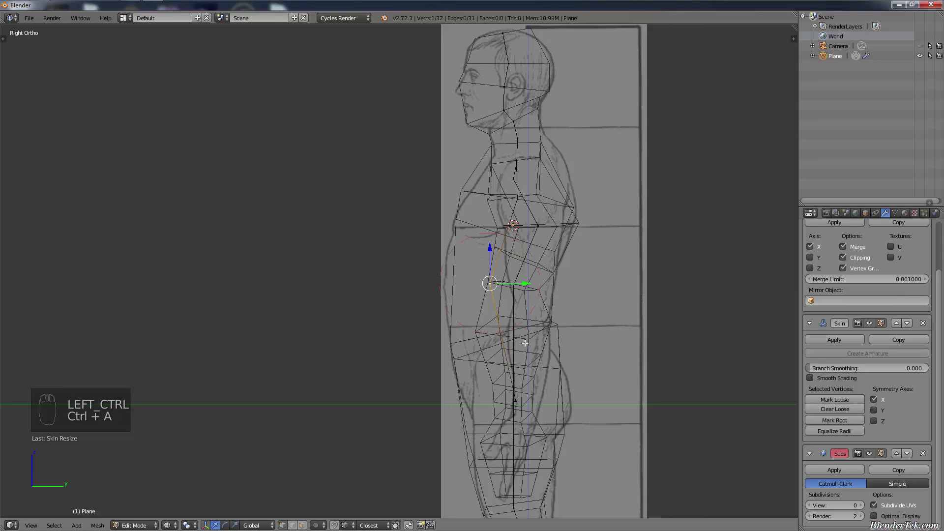
Step: Move the pelvis vertex of the centre line back toward the buttocks
{"action": "right_click", "coordinate": [517, 338]}
{"action": "right_click", "coordinate": [507, 372]}
{"action": "right_click", "coordinate": [518, 401]}
{"action": "key", "text": "g"}
{"action": "right_click", "coordinate": [522, 400]}
{"action": "key", "text": "g"}
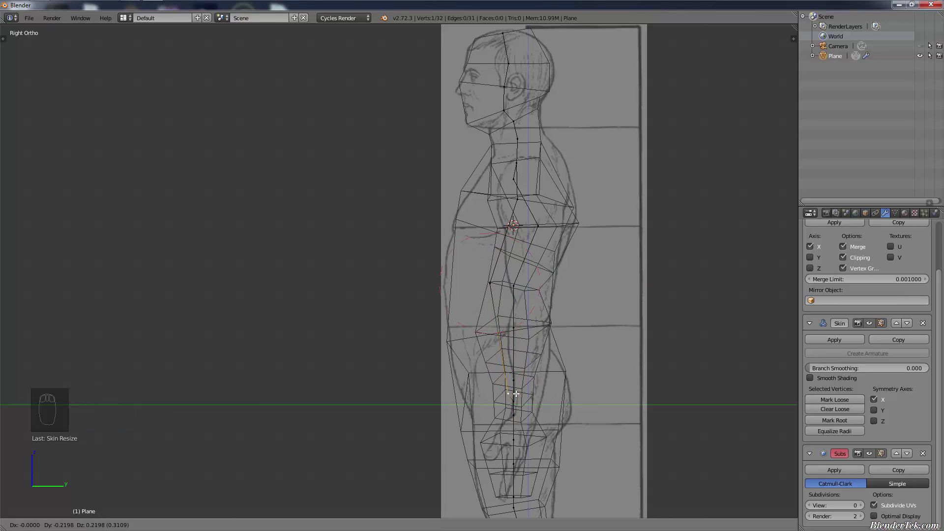
{"action": "left_click", "coordinate": [537, 395]}
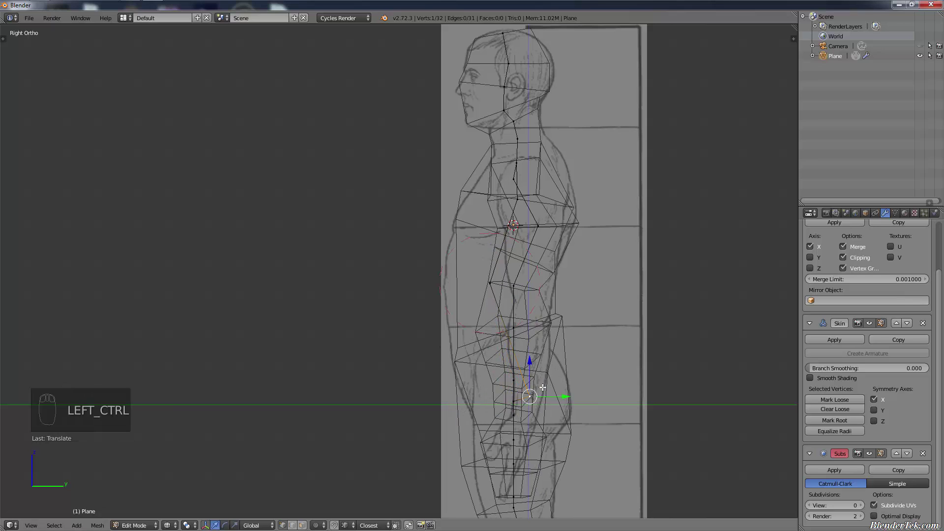
Step: Shrink the skin of the pelvis vertex and move the vertex up and forward to fit the hips
{"action": "key", "text": "ctrl+a"}
{"action": "right_click", "coordinate": [601, 372]}
{"action": "key", "text": "ctrl+a"}
{"action": "key", "text": "y"}
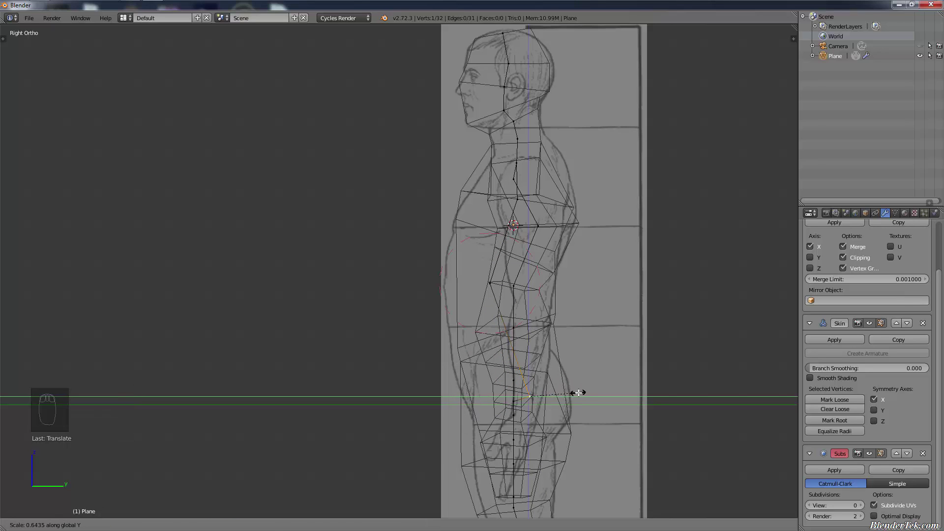
{"action": "right_click", "coordinate": [567, 403]}
{"action": "key", "text": "ctrl+a"}
{"action": "left_click", "coordinate": [566, 397]}
{"action": "key", "text": "g"}
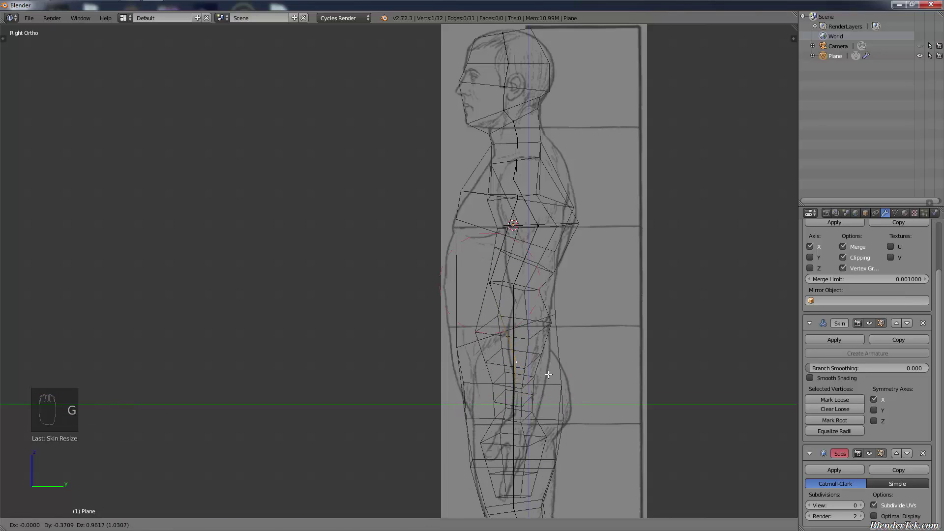
{"action": "left_click", "coordinate": [548, 375]}
Step: Move the shoulder vertex backward and enlarge its skin along Y to match the reference shoulder
{"action": "scroll", "coordinate": [545, 369], "scroll_direction": "down", "scroll_amount": 1}
{"action": "middle_click_drag", "start_coordinate": [541, 364], "coordinate": [555, 311], "text": "shift"}
{"action": "scroll", "coordinate": [551, 386], "scroll_direction": "down", "scroll_amount": 1}
{"action": "middle_click_drag", "start_coordinate": [552, 387], "coordinate": [556, 451], "text": "shift"}
{"action": "scroll", "coordinate": [547, 211], "scroll_direction": "up", "scroll_amount": 3}
{"action": "right_click", "coordinate": [469, 238]}
{"action": "key", "text": "g"}
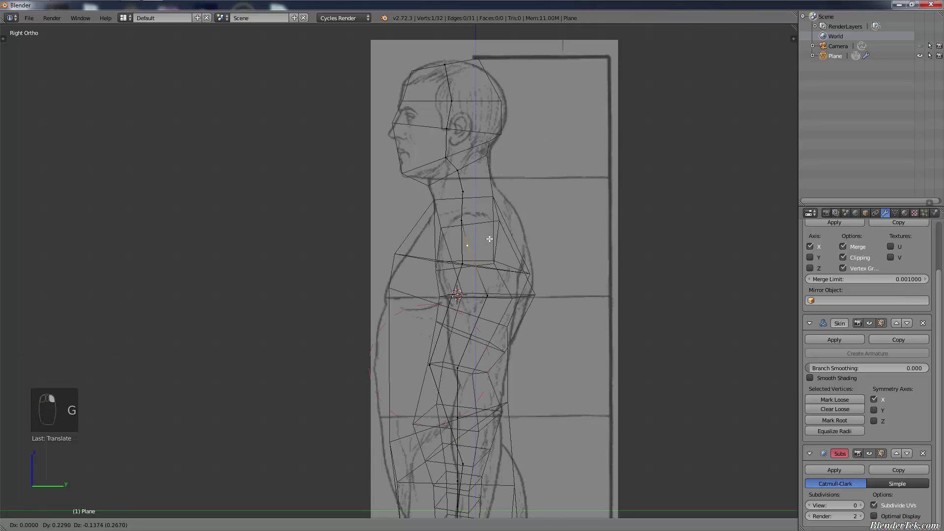
{"action": "left_click", "coordinate": [492, 248]}
{"action": "key", "text": "ctrl+a"}
{"action": "key", "text": "y"}
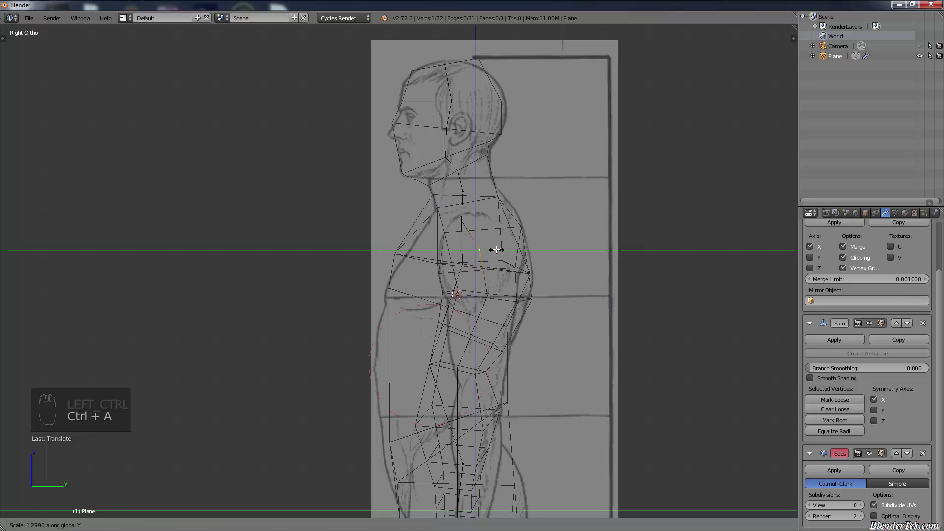
{"action": "left_click", "coordinate": [497, 250]}
Step: Adjust the position of the upper-arm vertex below the shoulder and shrink its skin
{"action": "right_click", "coordinate": [495, 311]}
{"action": "key", "text": "g"}
{"action": "left_click", "coordinate": [491, 312]}
{"action": "key", "text": "ctrl+a"}
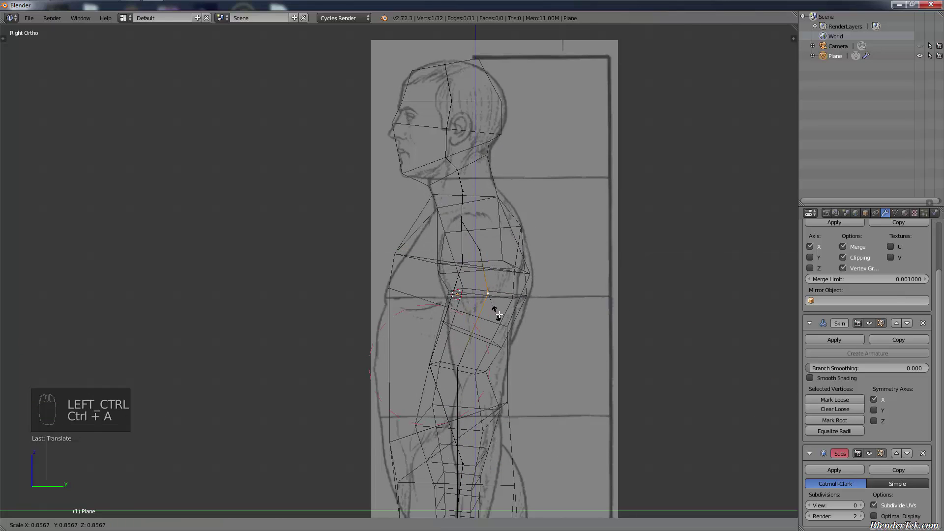
{"action": "left_click", "coordinate": [491, 314]}
Step: Move the elbow vertex back along Y and shrink its skin to the width of the reference arm
{"action": "right_click", "coordinate": [469, 350]}
{"action": "middle_click_drag", "start_coordinate": [479, 427], "coordinate": [487, 343], "text": "shift"}
{"action": "key", "text": "g"}
{"action": "key", "text": "y"}
{"action": "left_click", "coordinate": [518, 290]}
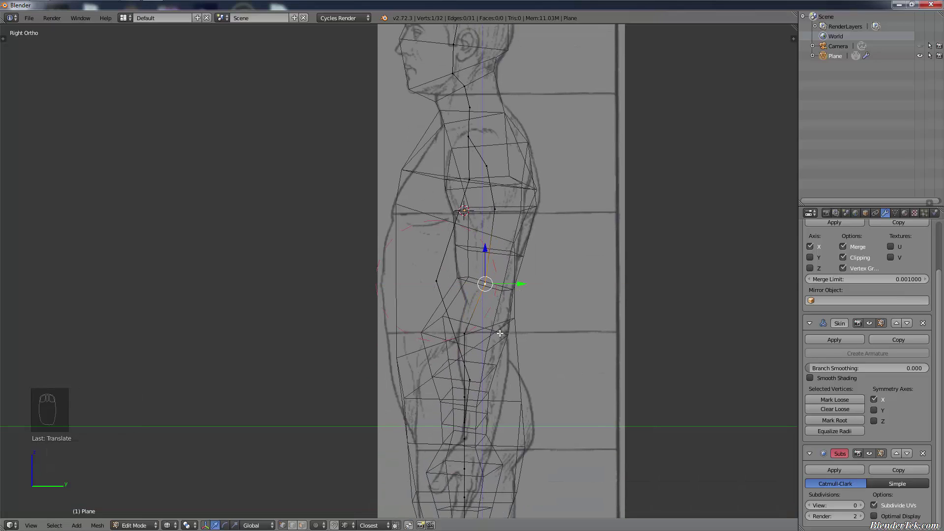
{"action": "key", "text": "ctrl+a"}
{"action": "left_click", "coordinate": [496, 325]}
Step: Move the upper-forearm vertex back along Y and resize its skin to the forearm outline
{"action": "right_click", "coordinate": [489, 339]}
{"action": "left_click_drag", "start_coordinate": [500, 334], "coordinate": [522, 338]}
{"action": "key", "text": "ctrl+a"}
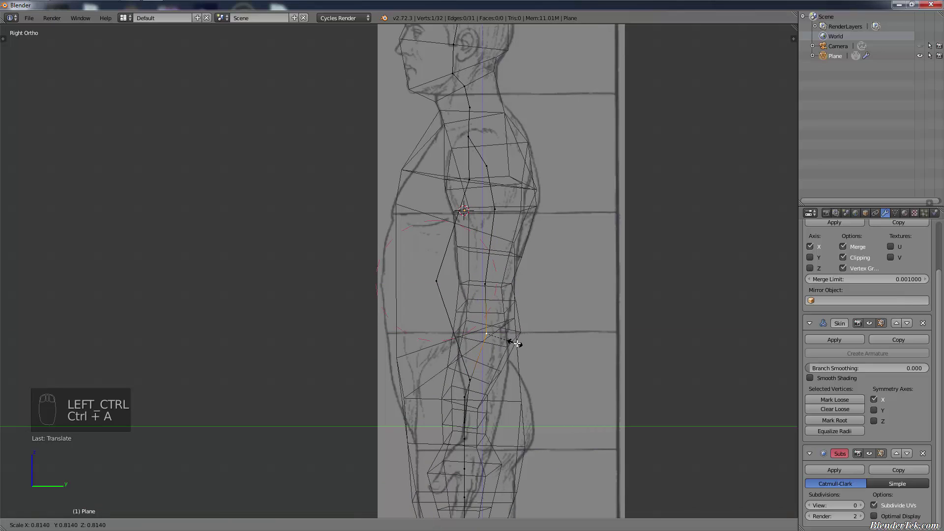
{"action": "left_click", "coordinate": [508, 339]}
{"action": "key", "text": "ctrl+a"}
{"action": "left_click", "coordinate": [520, 343]}
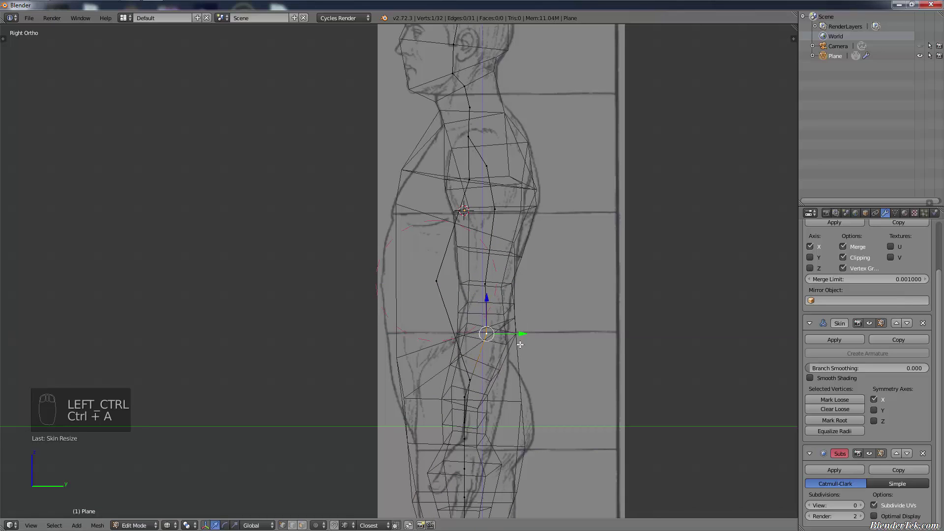
Step: Move the lower-forearm vertex back along Y and shrink its skin to match the reference
{"action": "right_click", "coordinate": [484, 380]}
{"action": "key", "text": "g"}
{"action": "right_click", "coordinate": [503, 377]}
{"action": "right_click", "coordinate": [470, 393]}
{"action": "key", "text": "g"}
{"action": "key", "text": "y"}
{"action": "left_click", "coordinate": [496, 387]}
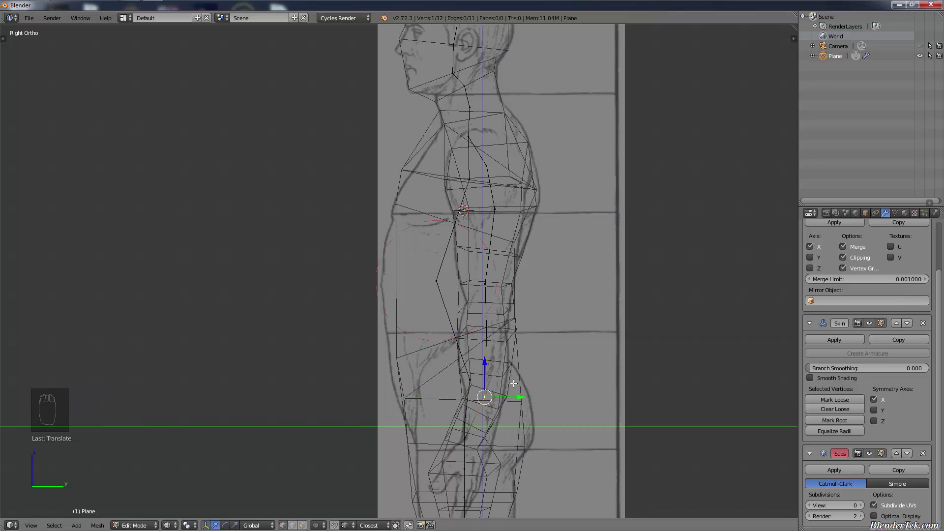
{"action": "key", "text": "ctrl+a"}
{"action": "left_click", "coordinate": [509, 380]}
Step: Move the wrist vertex onto the reference wrist and shrink its skin
{"action": "right_click", "coordinate": [470, 436]}
{"action": "key", "text": "g"}
{"action": "left_click", "coordinate": [486, 440]}
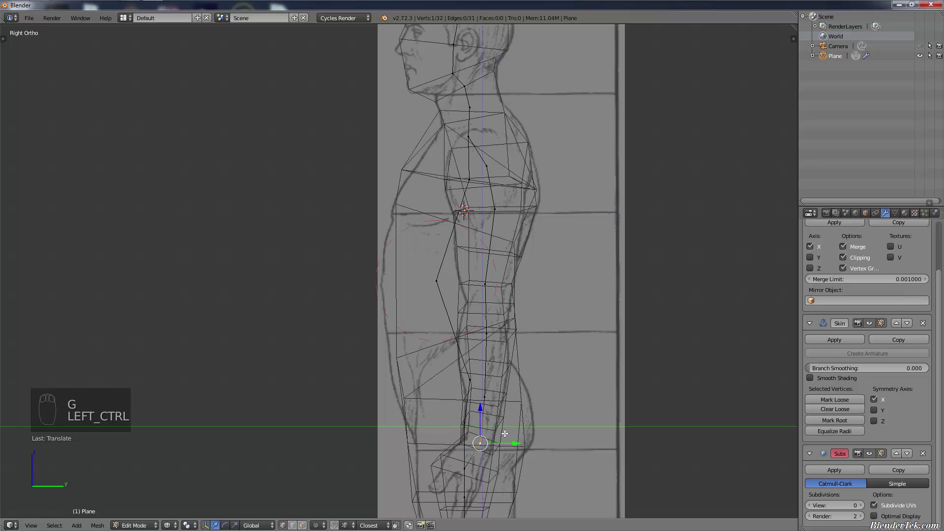
{"action": "key", "text": "ctrl+a"}
{"action": "left_click", "coordinate": [497, 436]}
Step: Resize the skin of the palm vertex and move the vertex to the middle of the reference palm
{"action": "middle_click_drag", "start_coordinate": [500, 440], "coordinate": [503, 375], "text": "shift"}
{"action": "right_click", "coordinate": [477, 407]}
{"action": "key", "text": "g"}
{"action": "right_click", "coordinate": [494, 415]}
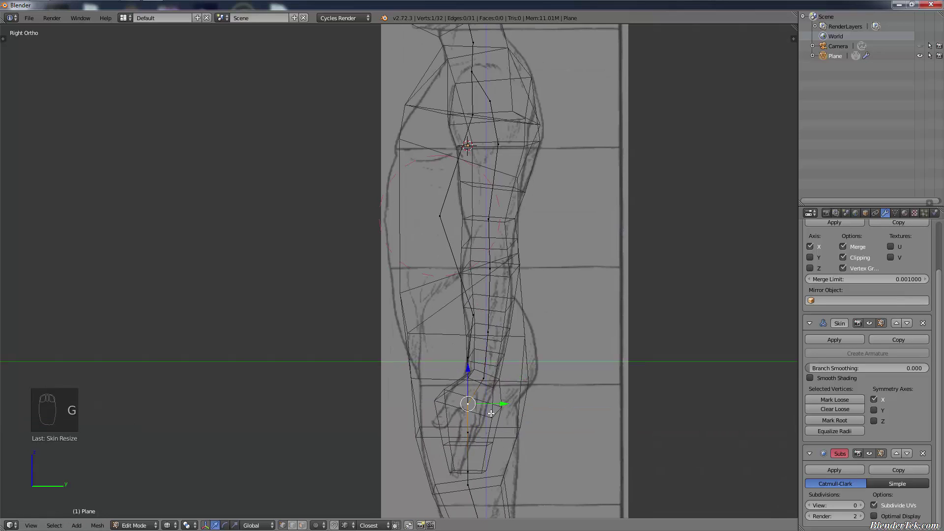
{"action": "key", "text": "ctrl+a"}
{"action": "left_click", "coordinate": [499, 408]}
{"action": "key", "text": "g"}
{"action": "left_click", "coordinate": [498, 414]}
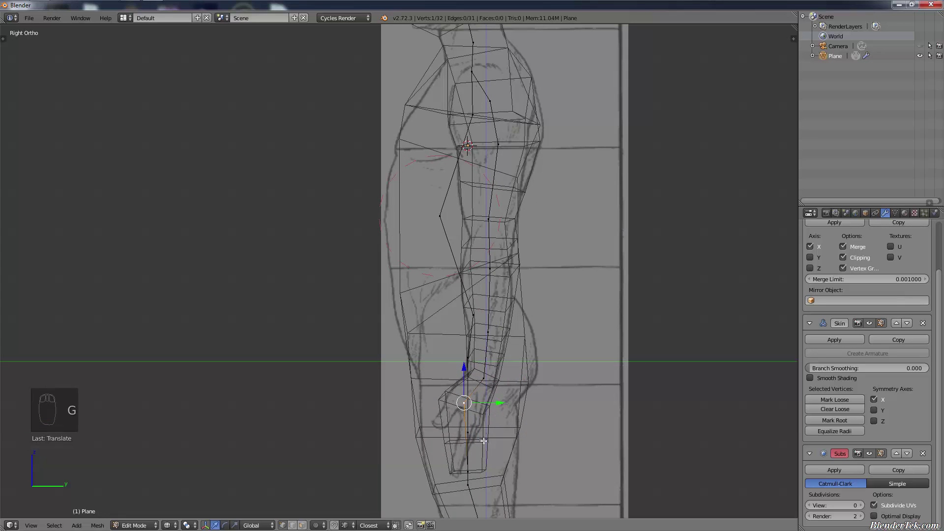
Step: Move the end vertex of the hand to the tip of the thumb in the reference
{"action": "right_click", "coordinate": [481, 435]}
{"action": "key", "text": "g"}
{"action": "right_click", "coordinate": [482, 430]}
{"action": "key", "text": "g"}
{"action": "left_click", "coordinate": [457, 462]}
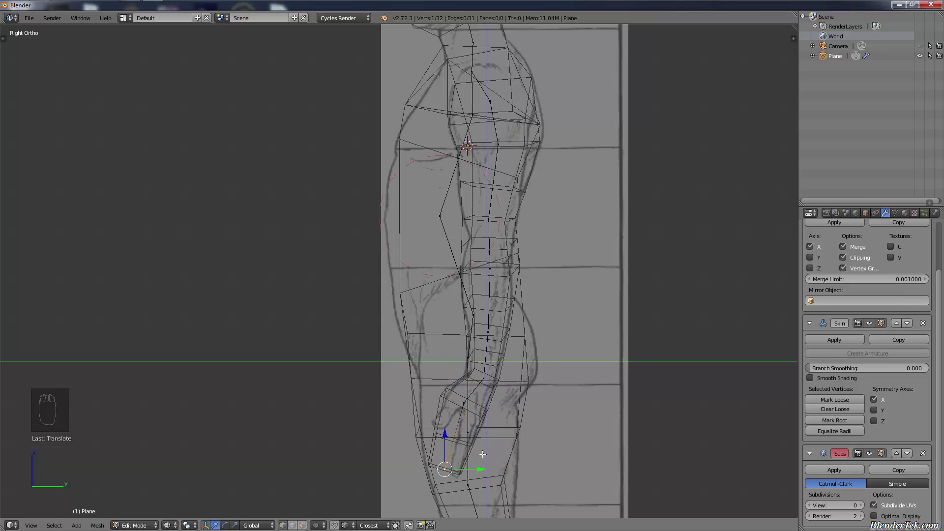
{"action": "key", "text": "s"}
{"action": "right_click", "coordinate": [477, 452]}
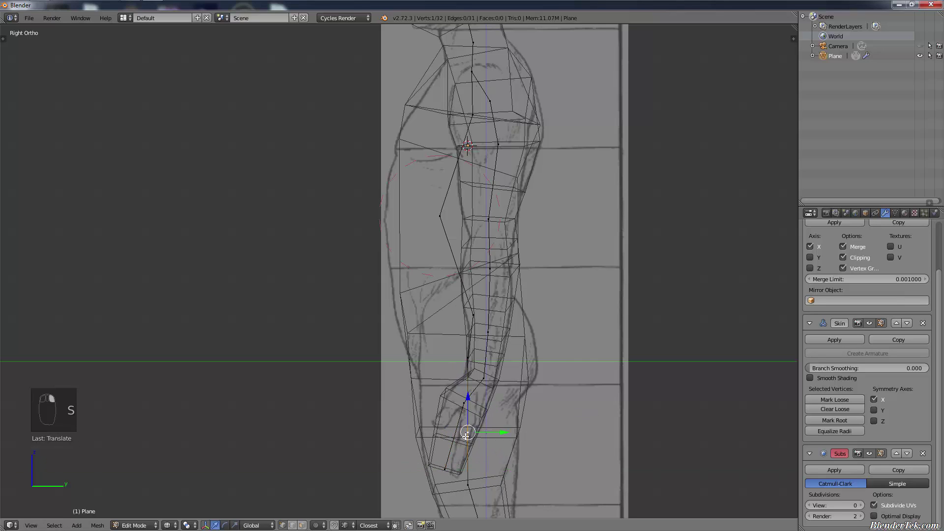
{"action": "key", "text": "g"}
{"action": "right_click", "coordinate": [454, 462]}
{"action": "key", "text": "g"}
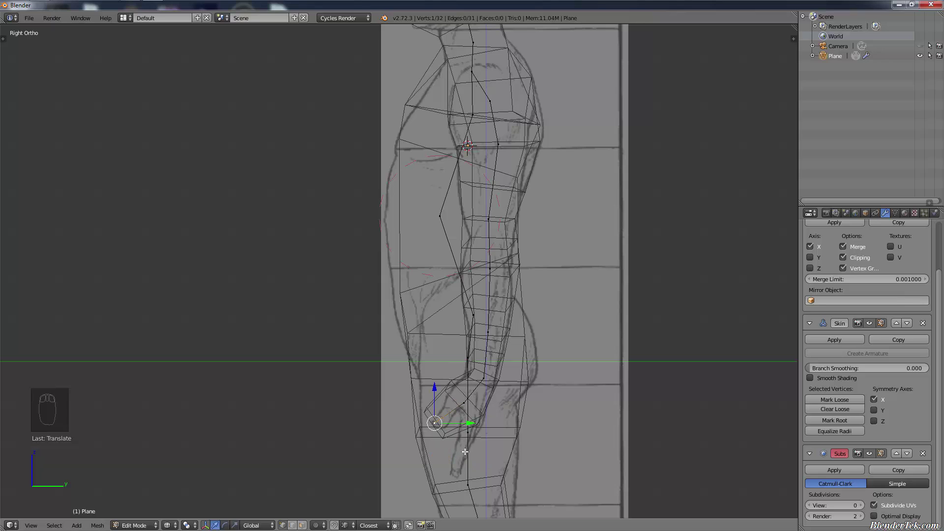
{"action": "left_click", "coordinate": [487, 421]}
Step: Extrude a finger chain from the palm vertex down to the reference fingertips and shrink the skin of its vertices
{"action": "right_click", "coordinate": [467, 405]}
{"action": "key", "text": "ctrl+a"}
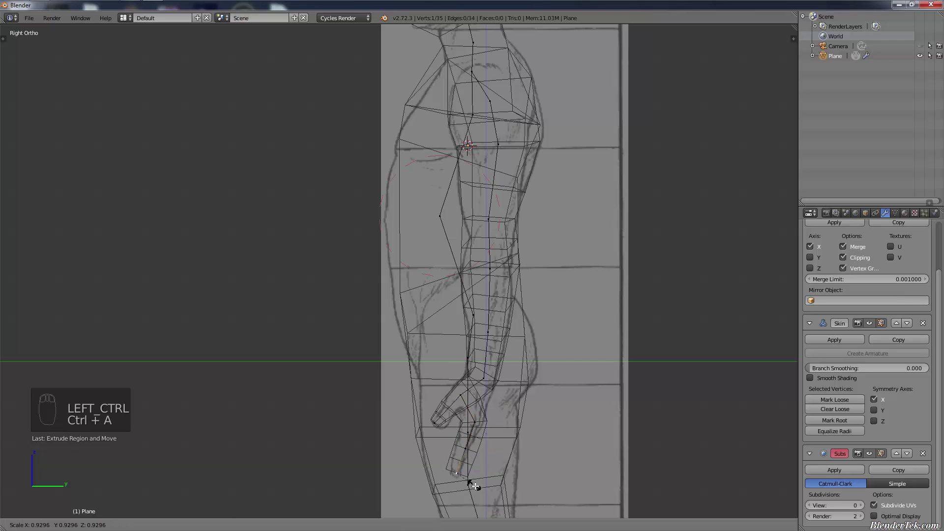
{"action": "left_click", "coordinate": [487, 446]}
{"action": "key", "text": "ctrl+a"}
{"action": "left_click", "coordinate": [486, 443]}
{"action": "key", "text": "g"}
{"action": "left_click", "coordinate": [485, 437]}
Step: Resize and reposition the vertex at the base of the fingers, and extrude a new vertex from it toward the back of the hand
{"action": "right_click", "coordinate": [482, 433]}
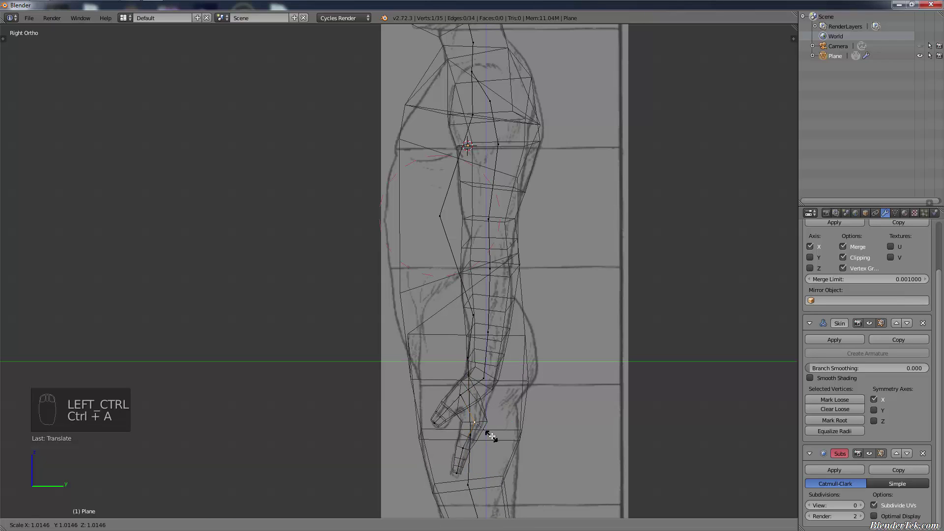
{"action": "left_click", "coordinate": [491, 433]}
{"action": "key", "text": "ctrl+a"}
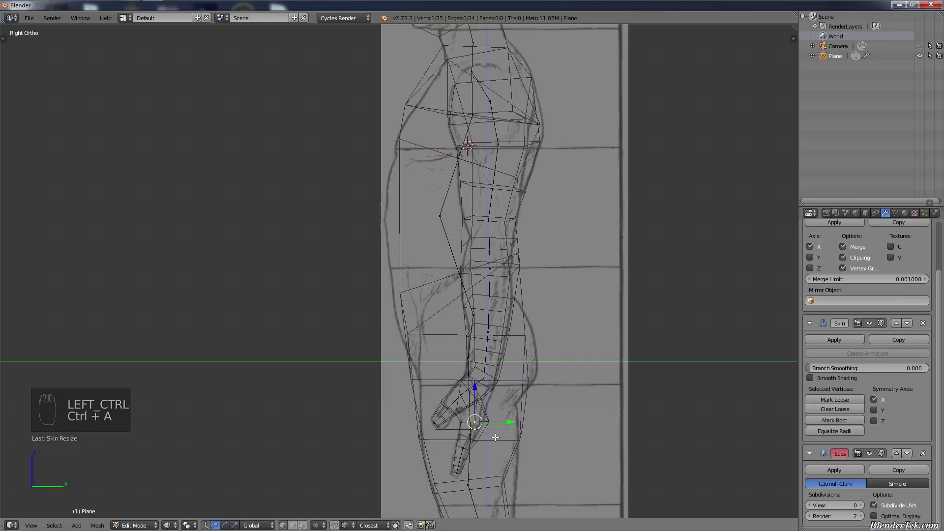
{"action": "left_click", "coordinate": [493, 435]}
{"action": "key", "text": "g"}
{"action": "left_click", "coordinate": [488, 436]}
{"action": "key", "text": "e"}
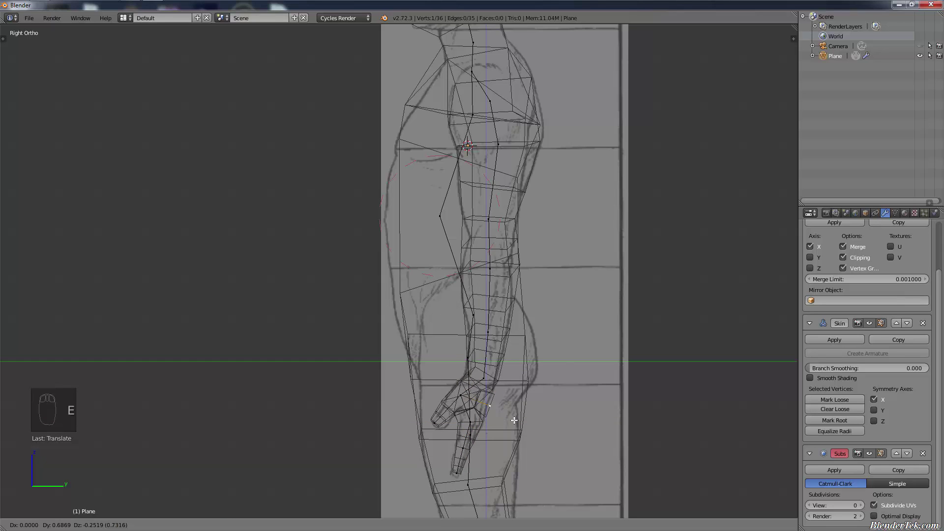
{"action": "left_click", "coordinate": [511, 419]}
Step: Switch to solid shading in an angled view and examine the hand with raised viewport subdivisions
{"action": "scroll", "coordinate": [514, 370], "scroll_direction": "down", "scroll_amount": 4}
{"action": "middle_click_drag", "start_coordinate": [515, 370], "coordinate": [737, 391]}
{"action": "key", "text": "z"}
{"action": "scroll", "coordinate": [522, 425], "scroll_direction": "up", "scroll_amount": 2}
{"action": "left_click", "coordinate": [862, 506]}
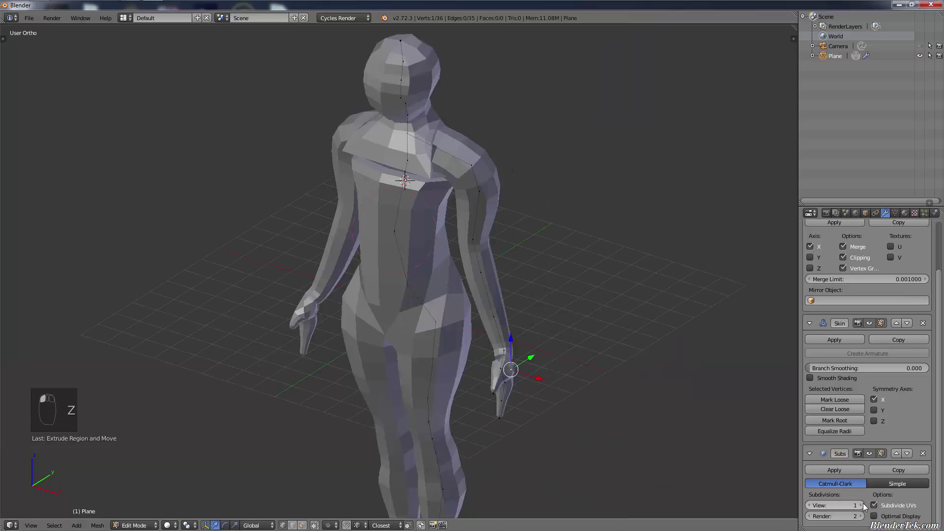
{"action": "left_click", "coordinate": [862, 505]}
{"action": "middle_click_drag", "start_coordinate": [501, 425], "coordinate": [506, 234], "text": "shift"}
{"action": "scroll", "coordinate": [511, 197], "scroll_direction": "up", "scroll_amount": 7}
{"action": "middle_click_drag", "start_coordinate": [598, 222], "coordinate": [535, 246]}
Step: Try the Simple subdivision type on the figure and return to Catmull-Clark
{"action": "left_click", "coordinate": [810, 505]}
{"action": "left_click", "coordinate": [892, 483]}
{"action": "scroll", "coordinate": [748, 432], "scroll_direction": "down", "scroll_amount": 7}
{"action": "middle_click_drag", "start_coordinate": [759, 457], "coordinate": [802, 472]}
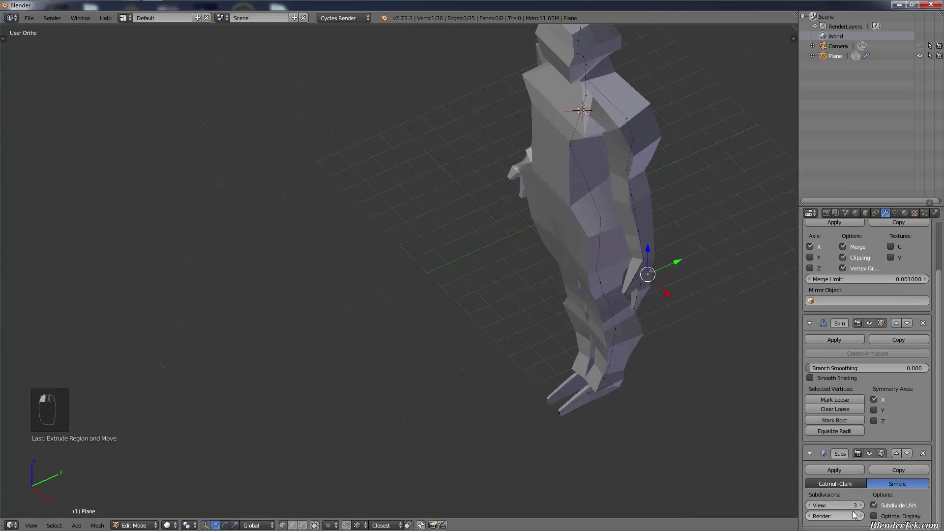
{"action": "left_click", "coordinate": [835, 484]}
Step: Preview the whole figure with a higher subdivision View level and return the level to 0
{"action": "left_click", "coordinate": [863, 505]}
{"action": "left_click", "coordinate": [862, 505]}
{"action": "middle_click_drag", "start_coordinate": [715, 301], "coordinate": [767, 256]}
{"action": "middle_click_drag", "start_coordinate": [674, 216], "coordinate": [597, 329], "text": "shift"}
{"action": "left_click_drag", "start_coordinate": [836, 505], "coordinate": [806, 505]}
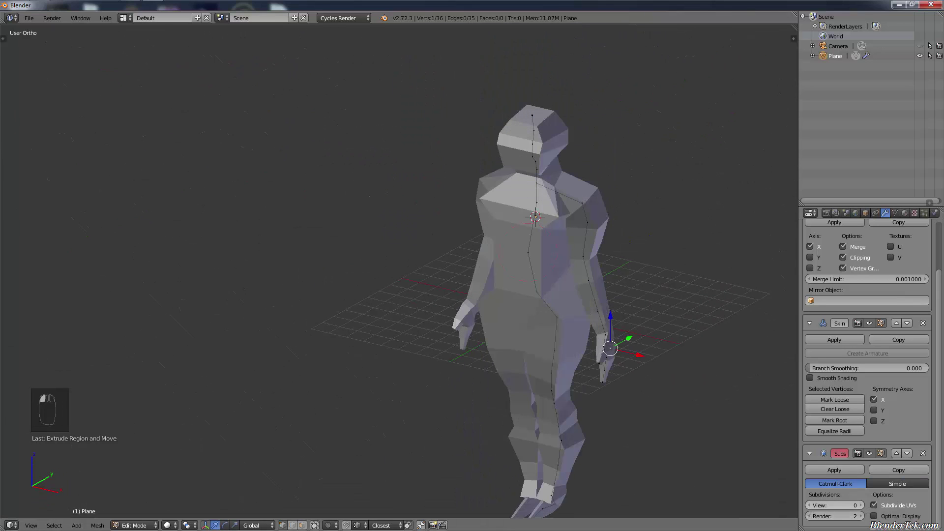
Step: Reorder the modifier stack so Subdivision Surface comes before Mirror and Skin, and set its View level to 1
{"action": "left_click", "coordinate": [895, 453]}
{"action": "left_click_drag", "start_coordinate": [836, 375], "coordinate": [865, 375]}
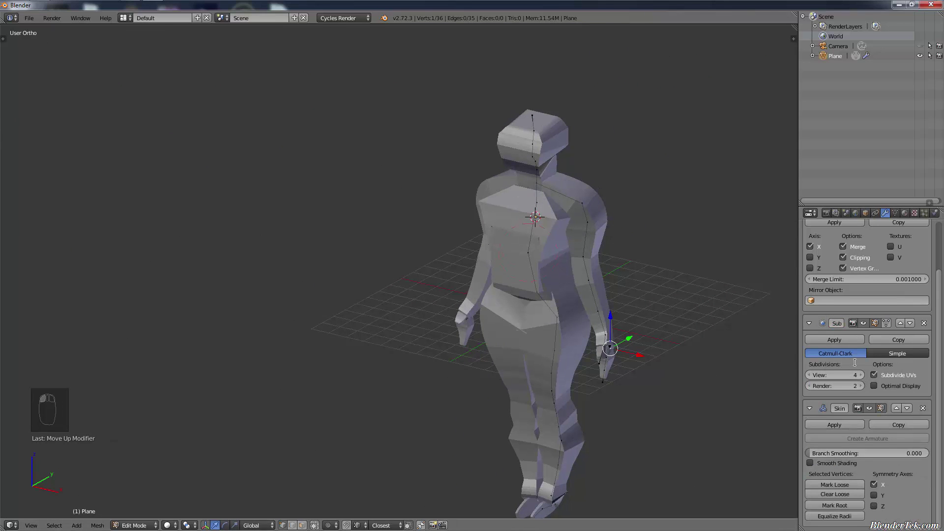
{"action": "scroll", "coordinate": [905, 325], "scroll_direction": "up", "scroll_amount": 3}
{"action": "left_click", "coordinate": [909, 262]}
{"action": "scroll", "coordinate": [898, 301], "scroll_direction": "down", "scroll_amount": 2}
{"action": "mouse_move", "coordinate": [838, 275]}
{"action": "left_mouse_down"}
{"action": "mouse_move", "coordinate": [850, 275]}
{"action": "mouse_move", "coordinate": [830, 275]}
{"action": "mouse_move", "coordinate": [840, 275]}
{"action": "left_mouse_up"}
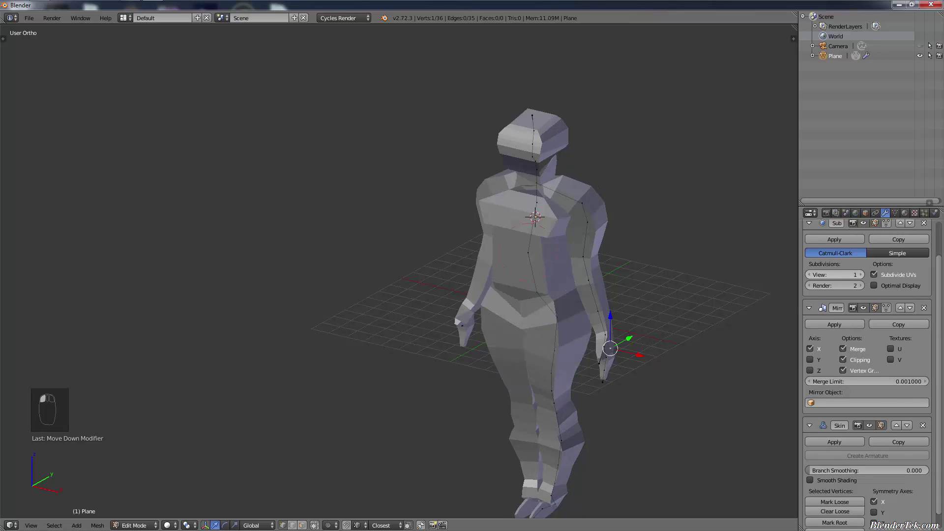
Step: Reorder the modifier stack to Mirror first, Skin second and Subdivision Surface last
{"action": "scroll", "coordinate": [884, 273], "scroll_direction": "up", "scroll_amount": 2}
{"action": "left_click", "coordinate": [910, 262]}
{"action": "scroll", "coordinate": [903, 320], "scroll_direction": "down", "scroll_amount": 2}
{"action": "left_click", "coordinate": [910, 341]}
{"action": "scroll", "coordinate": [864, 372], "scroll_direction": "down", "scroll_amount": 1}
{"action": "scroll", "coordinate": [875, 345], "scroll_direction": "up", "scroll_amount": 3}
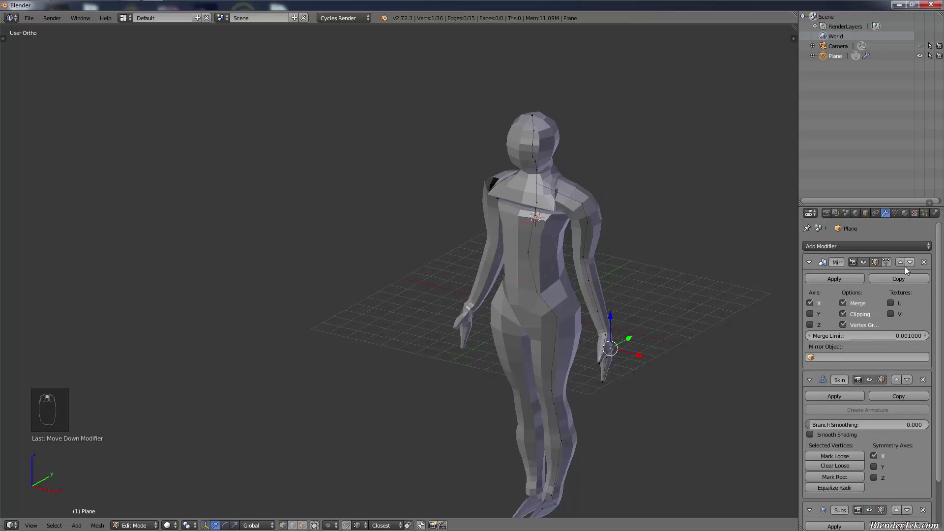
{"action": "left_click", "coordinate": [910, 262]}
{"action": "left_click", "coordinate": [907, 263]}
Step: Try resizing the skin at the hand's extra side vertex and marking that vertex as loose
{"action": "scroll", "coordinate": [631, 289], "scroll_direction": "up", "scroll_amount": 6}
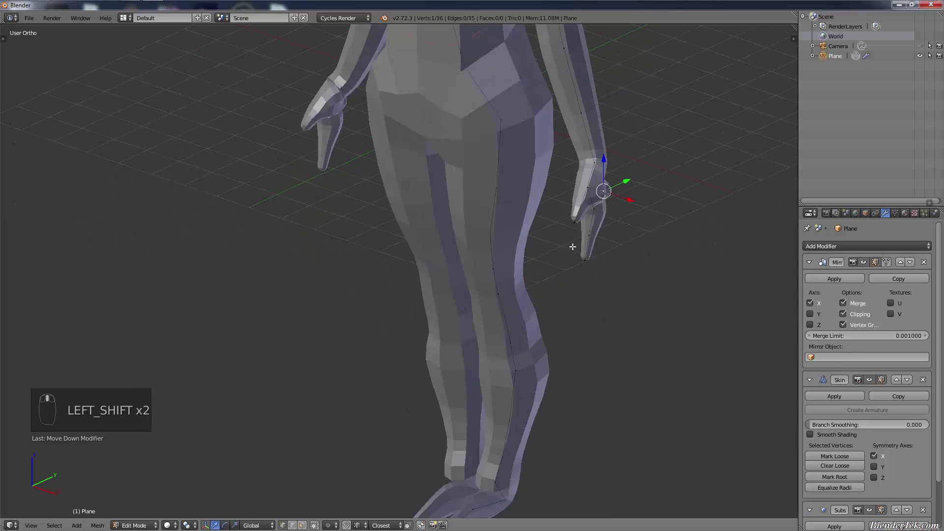
{"action": "key", "text": "ctrl+a"}
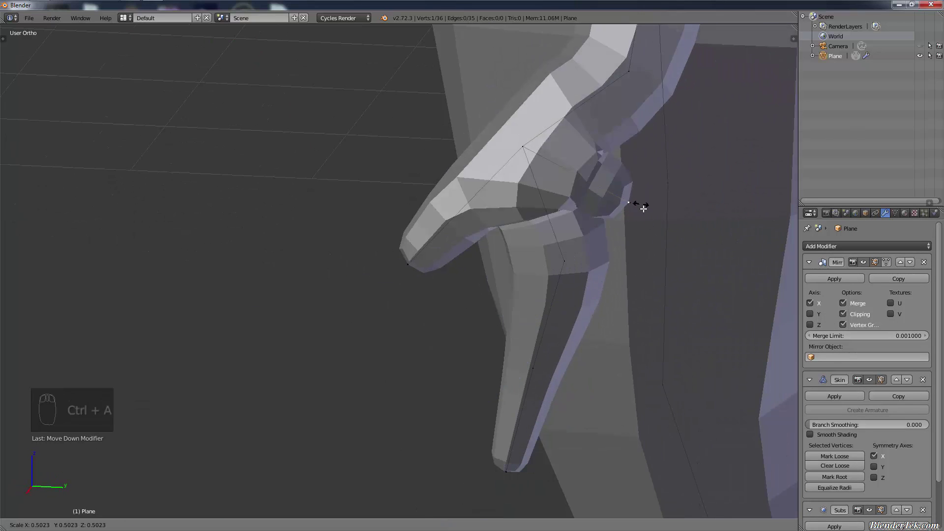
{"action": "left_click", "coordinate": [630, 220]}
{"action": "scroll", "coordinate": [836, 314], "scroll_direction": "down", "scroll_amount": 3}
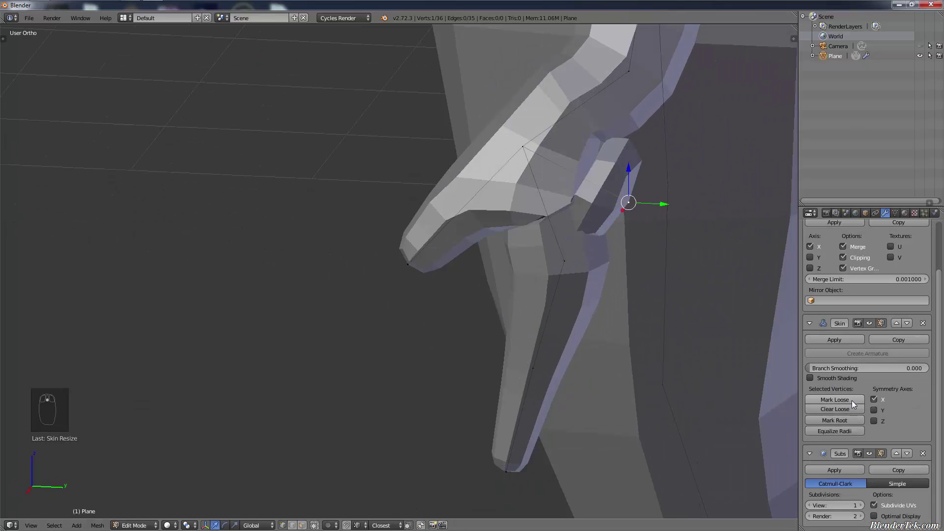
{"action": "left_click", "coordinate": [851, 400]}
Step: Try rescaling the skin at the hand's side vertex uniformly, along Y and along X to fill out the palm
{"action": "key", "text": "ctrl+a"}
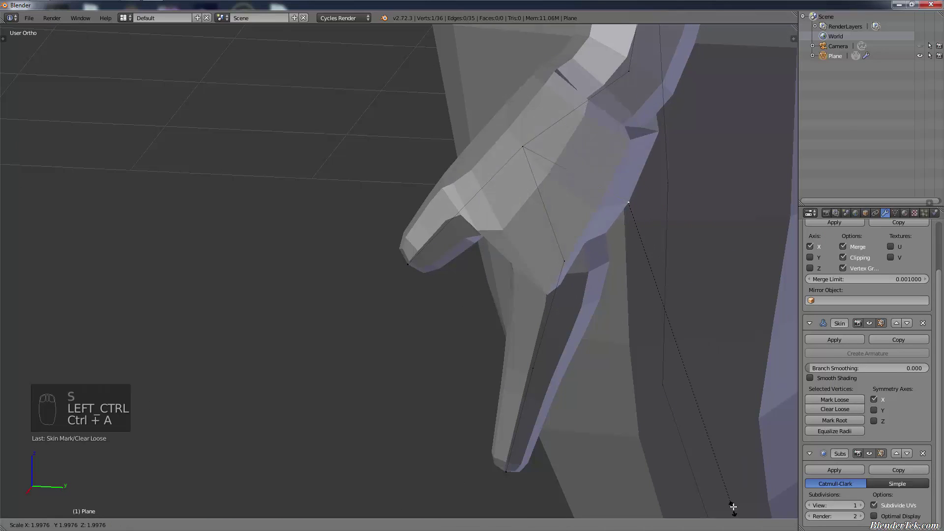
{"action": "key", "text": "ctrl+a"}
{"action": "key", "text": "y"}
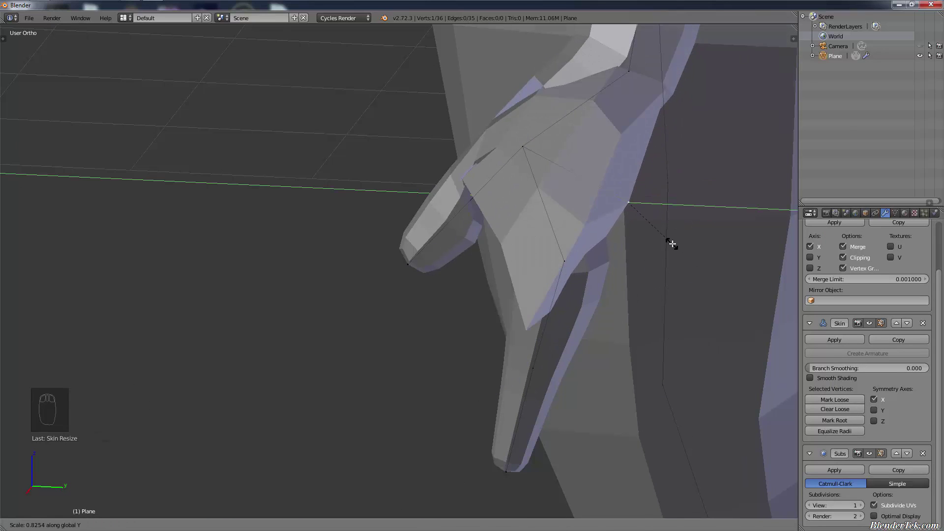
{"action": "left_click", "coordinate": [690, 252]}
{"action": "key", "text": "ctrl+a"}
{"action": "key", "text": "x"}
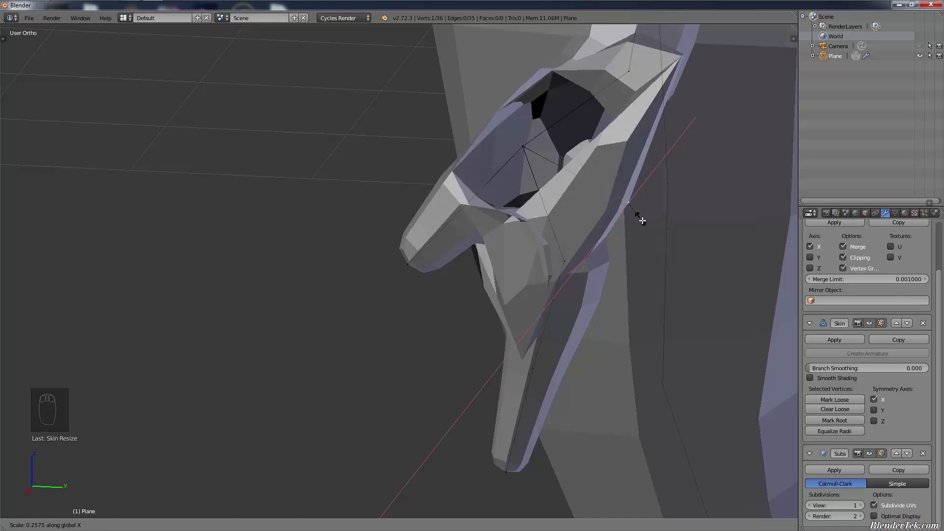
{"action": "left_click", "coordinate": [680, 275]}
Step: Delete the extra side vertex of the hand
{"action": "left_click", "coordinate": [842, 400]}
{"action": "key", "text": "x"}
{"action": "left_click", "coordinate": [658, 286]}
Step: Move the ankle vertex backward along Y by about 0.24 so it sits closer above the heel
{"action": "scroll", "coordinate": [658, 287], "scroll_direction": "down", "scroll_amount": 3}
{"action": "middle_click_drag", "start_coordinate": [658, 287], "coordinate": [580, 266]}
{"action": "middle_click_drag", "start_coordinate": [580, 266], "coordinate": [506, 404], "text": "shift"}
{"action": "scroll", "coordinate": [537, 332], "scroll_direction": "up", "scroll_amount": 3}
{"action": "middle_click_drag", "start_coordinate": [599, 430], "coordinate": [642, 460]}
{"action": "middle_click_drag", "start_coordinate": [641, 460], "coordinate": [565, 359], "text": "shift"}
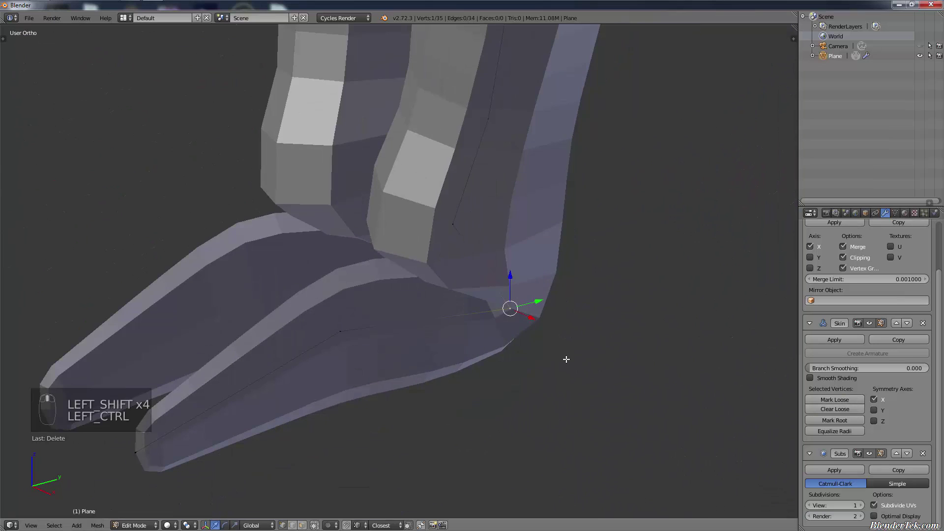
{"action": "key", "text": "ctrl+a"}
{"action": "right_click", "coordinate": [585, 386]}
{"action": "right_click", "coordinate": [450, 226]}
{"action": "key", "text": "g"}
{"action": "key", "text": "y"}
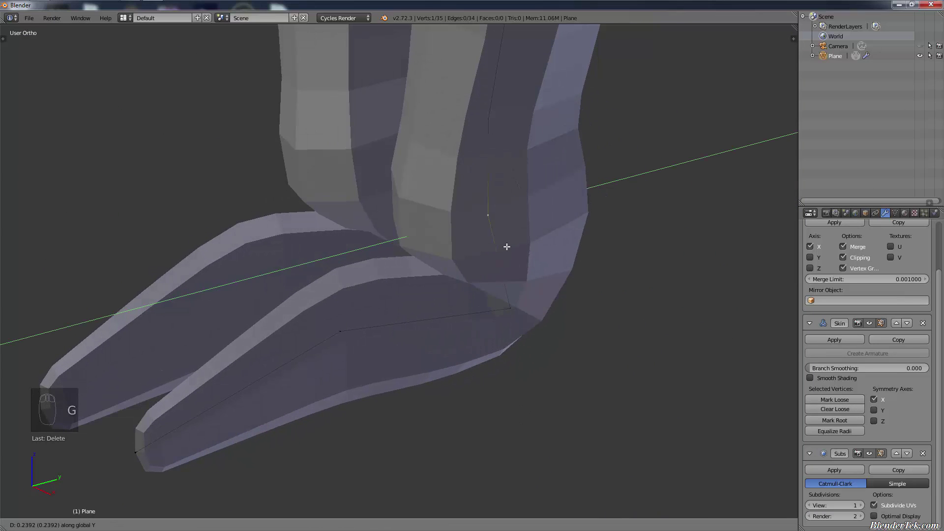
{"action": "left_click", "coordinate": [505, 246]}
Step: Slim the ankle by scaling its vertex's skin radius to about 0.43
{"action": "right_click", "coordinate": [493, 124]}
{"action": "left_click", "coordinate": [529, 138]}
{"action": "right_click", "coordinate": [493, 220]}
{"action": "key", "text": "ctrl+a"}
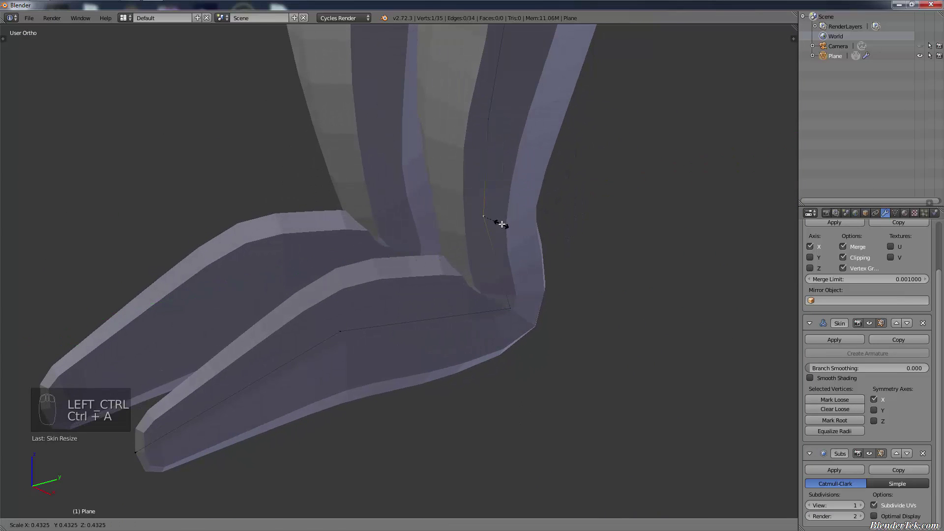
{"action": "left_click", "coordinate": [502, 224]}
Step: Reposition the heel vertex and resize its skin, including a separate adjustment along X
{"action": "right_click", "coordinate": [517, 309]}
{"action": "key", "text": "g"}
{"action": "left_click", "coordinate": [496, 299]}
{"action": "key", "text": "shift+a"}
{"action": "key", "text": "ctrl+a"}
{"action": "left_click", "coordinate": [506, 307]}
{"action": "middle_click_drag", "start_coordinate": [501, 307], "coordinate": [550, 317]}
{"action": "key", "text": "ctrl+a"}
{"action": "key", "text": "x"}
{"action": "left_click", "coordinate": [604, 332]}
Step: Move the heel vertex about 0.2 outward along X and shift the ankle vertex outward as well
{"action": "middle_click_drag", "start_coordinate": [604, 332], "coordinate": [589, 335]}
{"action": "middle_click_drag", "start_coordinate": [589, 334], "coordinate": [577, 289], "text": "shift"}
{"action": "key", "text": "g"}
{"action": "key", "text": "x"}
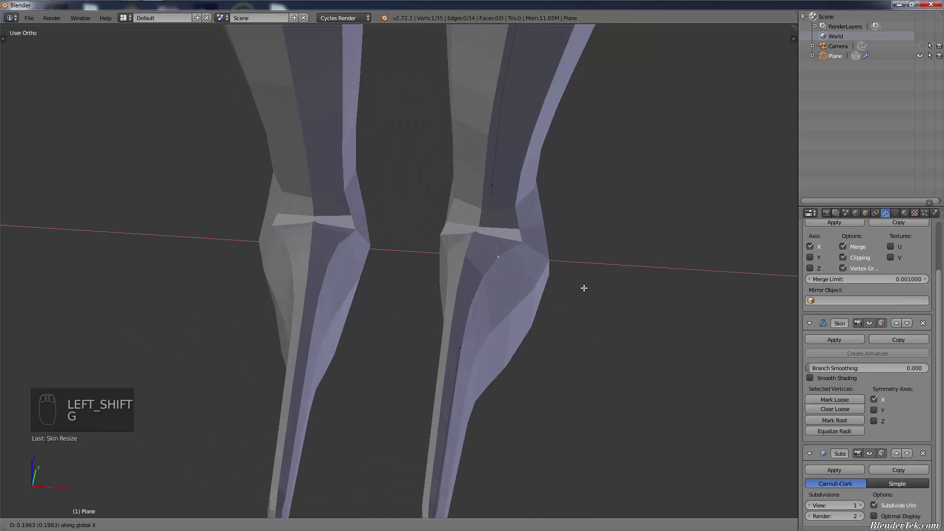
{"action": "left_click", "coordinate": [581, 285]}
{"action": "right_click", "coordinate": [507, 194]}
{"action": "key", "text": "g"}
{"action": "key", "text": "x"}
{"action": "left_click", "coordinate": [532, 205]}
Step: Shift the lower-shin vertex outward along X and move the ankle vertex about 0.1 further to align with it
{"action": "right_click", "coordinate": [513, 114]}
{"action": "key", "text": "g"}
{"action": "key", "text": "x"}
{"action": "left_click", "coordinate": [539, 122]}
{"action": "right_click", "coordinate": [529, 196]}
{"action": "key", "text": "g"}
{"action": "key", "text": "x"}
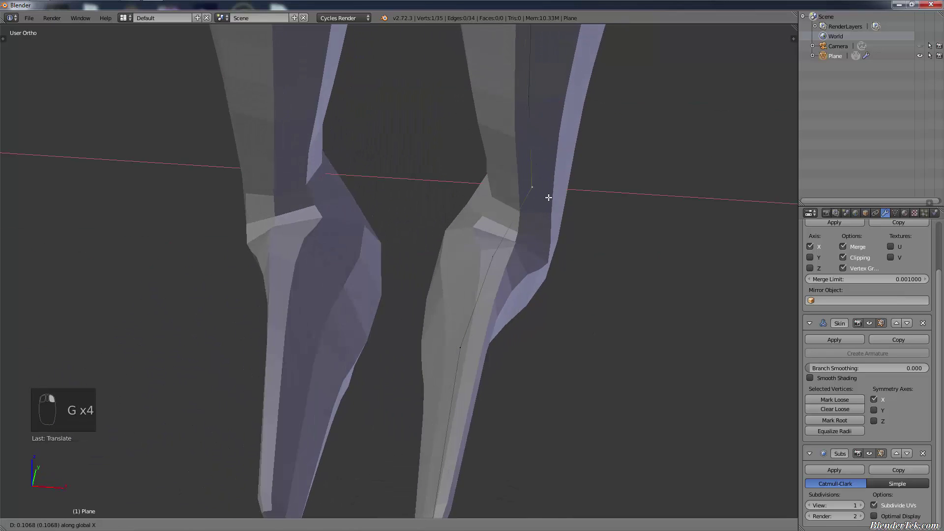
{"action": "left_click", "coordinate": [548, 198]}
Step: Move the remaining foot vertices, including the toe tip, outward along X to line up below the ankle
{"action": "right_click", "coordinate": [500, 262]}
{"action": "left_click", "coordinate": [525, 355]}
{"action": "middle_click_drag", "start_coordinate": [525, 355], "coordinate": [532, 272], "text": "shift"}
{"action": "right_click", "coordinate": [441, 482]}
{"action": "key", "text": "g"}
{"action": "key", "text": "x"}
{"action": "left_click", "coordinate": [516, 434]}
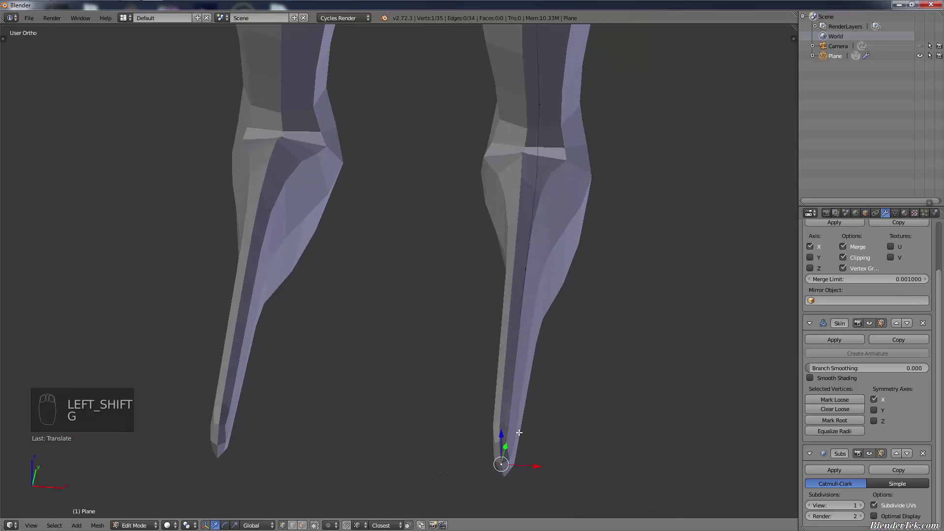
Step: Enlarge the skin radius at the middle and toe of the foot to widen it
{"action": "key", "text": "ctrl+a"}
{"action": "left_click", "coordinate": [555, 346]}
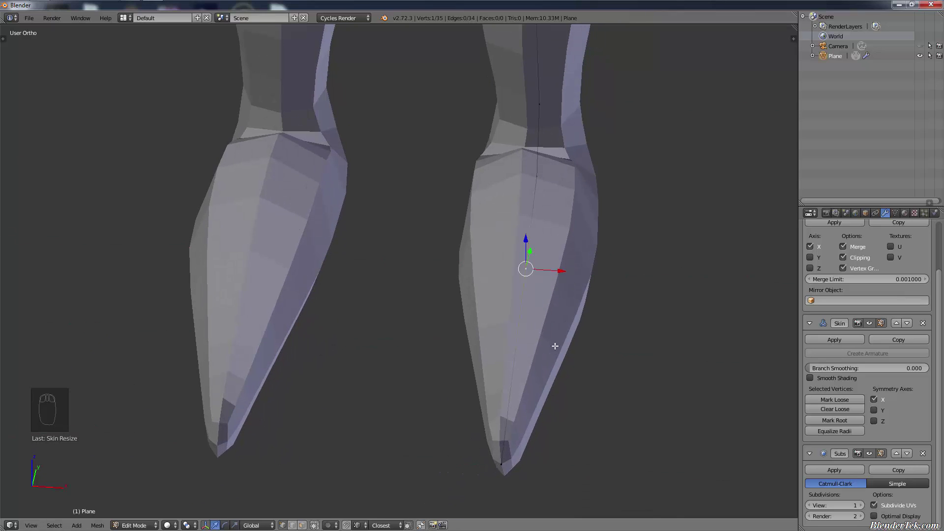
{"action": "key", "text": "x"}
{"action": "left_click", "coordinate": [93, 64]}
Step: Lower the mid-foot vertex along Z to flatten the instep
{"action": "middle_click_drag", "start_coordinate": [654, 169], "coordinate": [545, 163]}
{"action": "middle_click_drag", "start_coordinate": [497, 216], "coordinate": [475, 259], "text": "shift"}
{"action": "right_click", "coordinate": [469, 273]}
{"action": "key", "text": "g"}
{"action": "key", "text": "z"}
{"action": "left_click", "coordinate": [467, 322]}
Step: Shorten the foot by moving the toe-tip and mid-foot vertices backward along Y
{"action": "right_click", "coordinate": [229, 342]}
{"action": "key", "text": "g"}
{"action": "key", "text": "y"}
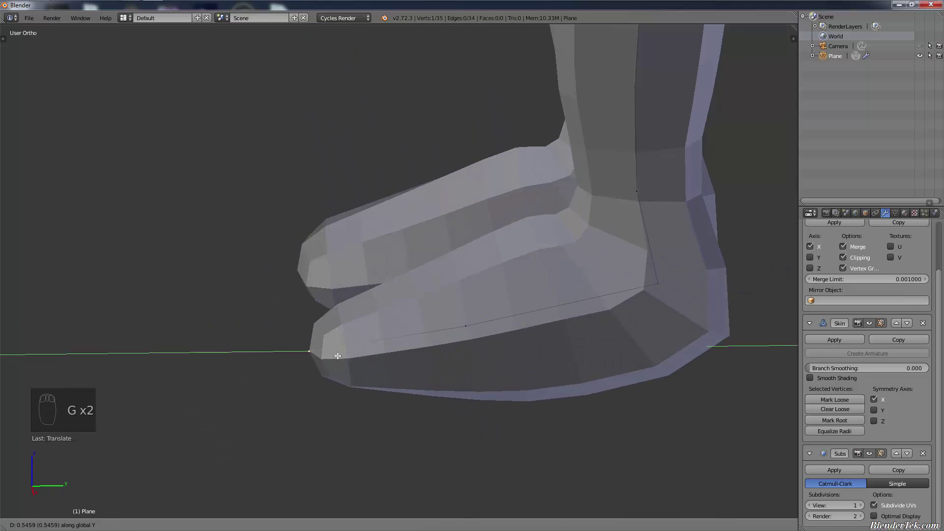
{"action": "left_click", "coordinate": [349, 355]}
{"action": "right_click", "coordinate": [461, 322]}
{"action": "key", "text": "g"}
{"action": "key", "text": "y"}
{"action": "left_click", "coordinate": [545, 320]}
Step: Lower the heel vertex along Z and scale its skin radius down slightly to about 0.88
{"action": "right_click", "coordinate": [657, 285]}
{"action": "key", "text": "g"}
{"action": "key", "text": "z"}
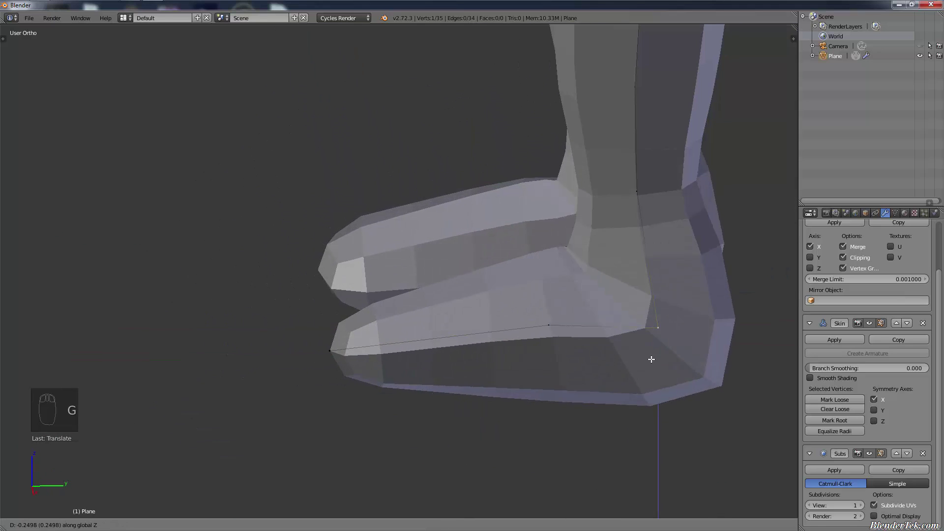
{"action": "left_click", "coordinate": [653, 337]}
{"action": "key", "text": "ctrl+a"}
{"action": "left_click", "coordinate": [663, 341]}
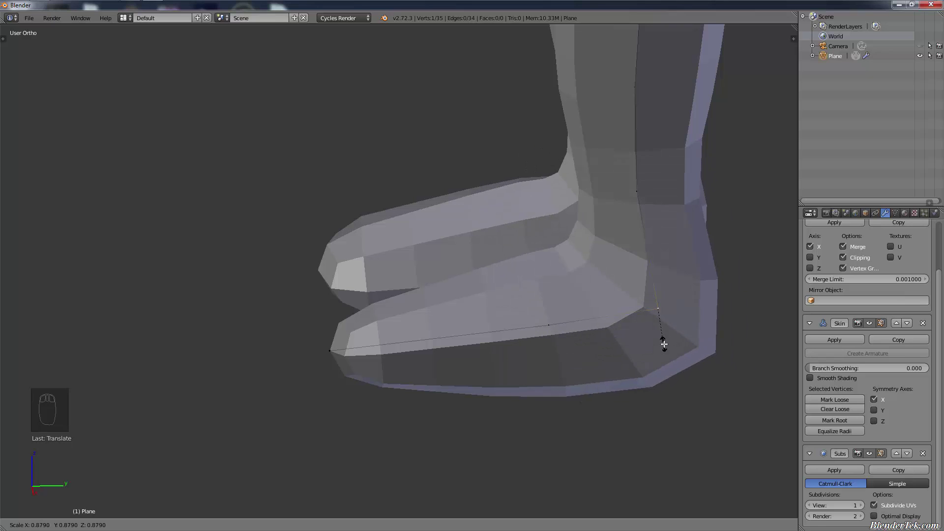
{"action": "left_click", "coordinate": [629, 317]}
Step: Widen the heel's skin along X by about 1.35 and adjust the mid-foot's skin width along X
{"action": "middle_click_drag", "start_coordinate": [558, 256], "coordinate": [639, 291]}
{"action": "key", "text": "shift+a"}
{"action": "key", "text": "ctrl+a"}
{"action": "key", "text": "x"}
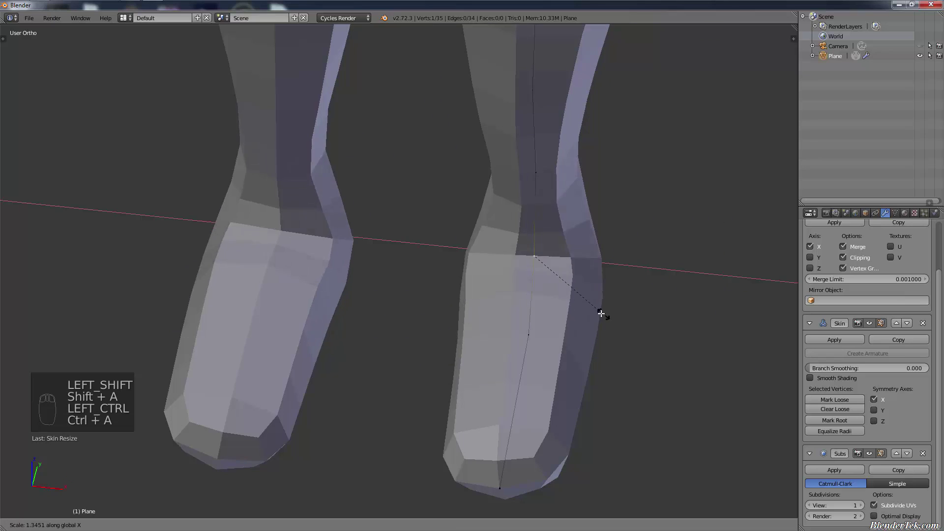
{"action": "left_click", "coordinate": [601, 315]}
{"action": "right_click", "coordinate": [546, 339]}
{"action": "key", "text": "ctrl+a"}
{"action": "key", "text": "x"}
{"action": "left_click", "coordinate": [552, 340]}
Step: Adjust the skin at the toe-tip vertex along X and along Y
{"action": "right_click", "coordinate": [522, 431]}
{"action": "key", "text": "ctrl+a"}
{"action": "key", "text": "x"}
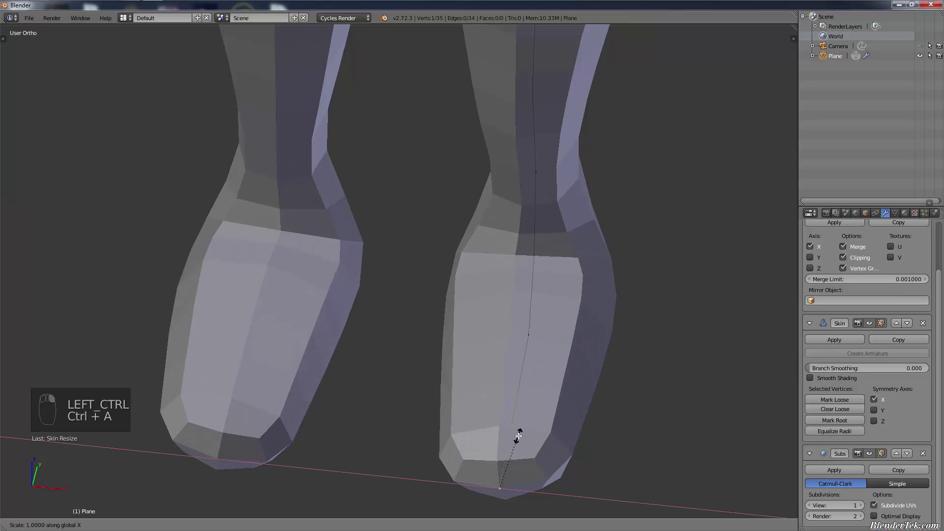
{"action": "left_click", "coordinate": [515, 431]}
{"action": "middle_click_drag", "start_coordinate": [514, 427], "coordinate": [455, 361]}
{"action": "key", "text": "ctrl+a"}
{"action": "key", "text": "y"}
{"action": "left_click", "coordinate": [447, 423]}
Step: Select all foot and ankle vertices in the right side view and move them onto the reference foot
{"action": "middle_click_drag", "start_coordinate": [446, 424], "coordinate": [344, 399], "text": "shift"}
{"action": "middle_click_drag", "start_coordinate": [450, 418], "coordinate": [399, 416]}
{"action": "key", "text": "KP_3"}
{"action": "scroll", "coordinate": [509, 298], "scroll_direction": "down", "scroll_amount": 3}
{"action": "scroll", "coordinate": [575, 330], "scroll_direction": "up", "scroll_amount": 1}
{"action": "right_click", "coordinate": [541, 372]}
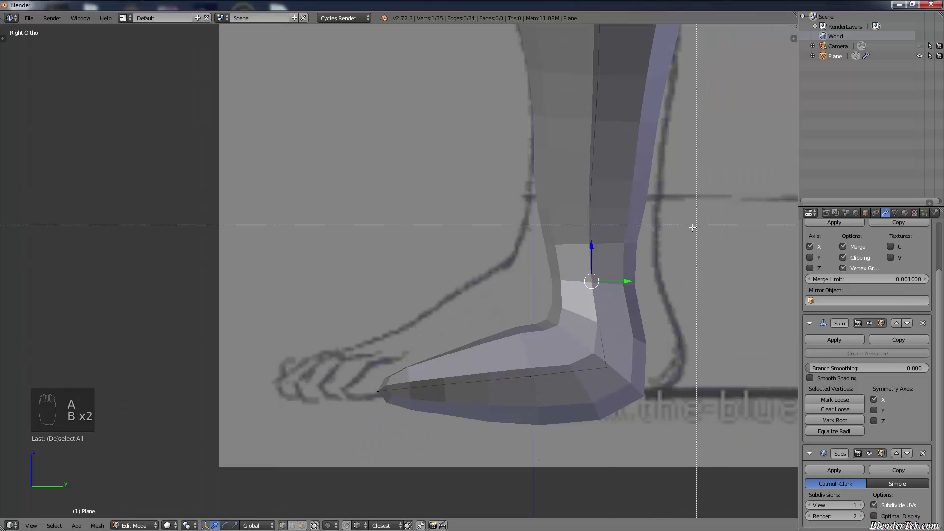
{"action": "key", "text": "a"}
{"action": "key", "text": "b"}
{"action": "left_click_drag", "start_coordinate": [693, 227], "coordinate": [345, 432]}
{"action": "key", "text": "g"}
{"action": "left_click", "coordinate": [571, 314]}
Step: Resize the skin at the two lower-thigh vertices to match the reference outline, scaling the higher one to about 1.39
{"action": "scroll", "coordinate": [573, 313], "scroll_direction": "down", "scroll_amount": 6}
{"action": "middle_click_drag", "start_coordinate": [609, 215], "coordinate": [597, 452], "text": "shift"}
{"action": "right_click", "coordinate": [545, 309]}
{"action": "right_click", "coordinate": [553, 334]}
{"action": "key", "text": "ctrl+a"}
{"action": "left_click", "coordinate": [566, 328]}
{"action": "right_click", "coordinate": [549, 303]}
{"action": "key", "text": "ctrl+a"}
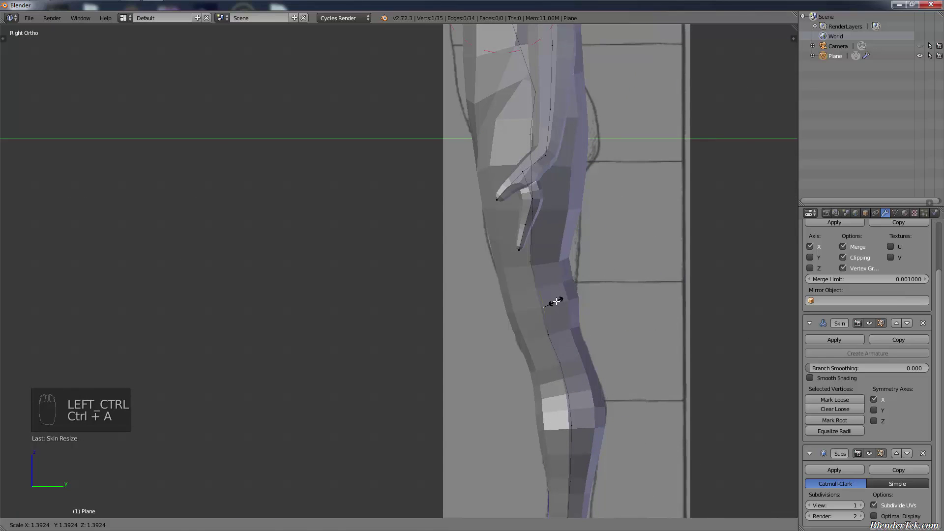
Step: Reposition the upper-thigh vertex along the leg and resize the skin at the hip vertex to fit the reference
{"action": "key", "text": "g"}
{"action": "left_click", "coordinate": [556, 252]}
{"action": "key", "text": "g"}
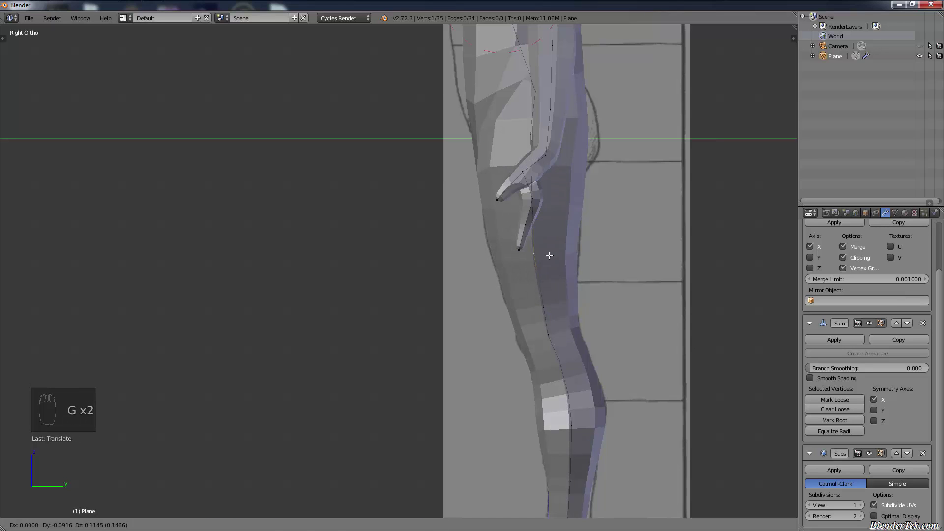
{"action": "left_click", "coordinate": [550, 255]}
{"action": "middle_click_drag", "start_coordinate": [584, 156], "coordinate": [550, 298], "text": "shift"}
{"action": "left_click", "coordinate": [525, 298]}
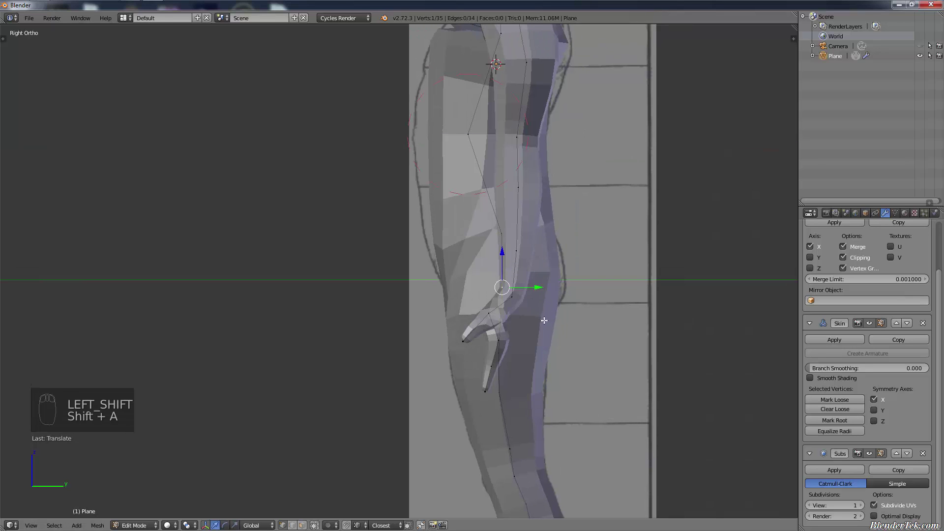
{"action": "key", "text": "ctrl+a"}
{"action": "left_click", "coordinate": [530, 317]}
Step: Raise the lower-torso vertex toward the waist and move the abdomen vertex along Y to straighten the torso
{"action": "middle_click_drag", "start_coordinate": [525, 251], "coordinate": [548, 350], "text": "shift"}
{"action": "right_click", "coordinate": [531, 328]}
{"action": "key", "text": "g"}
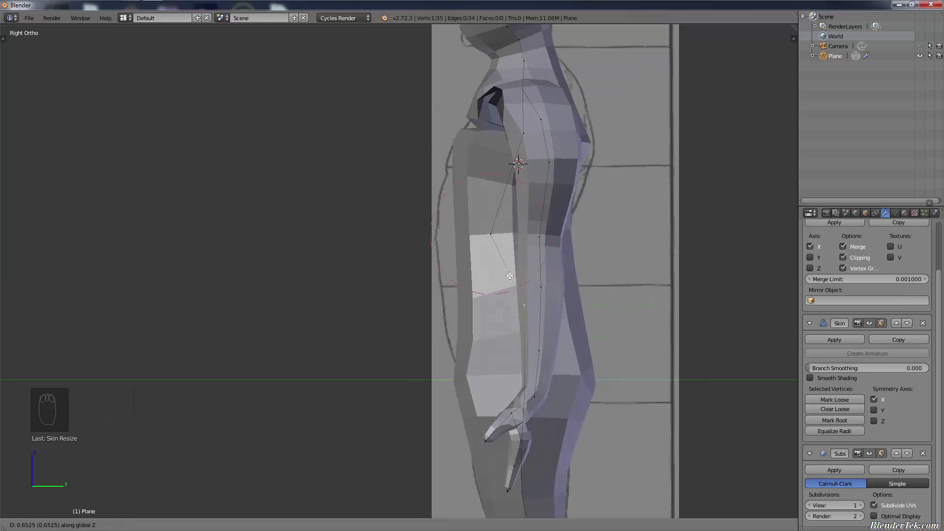
{"action": "left_click", "coordinate": [488, 309]}
{"action": "right_click", "coordinate": [489, 239]}
{"action": "key", "text": "g"}
{"action": "key", "text": "y"}
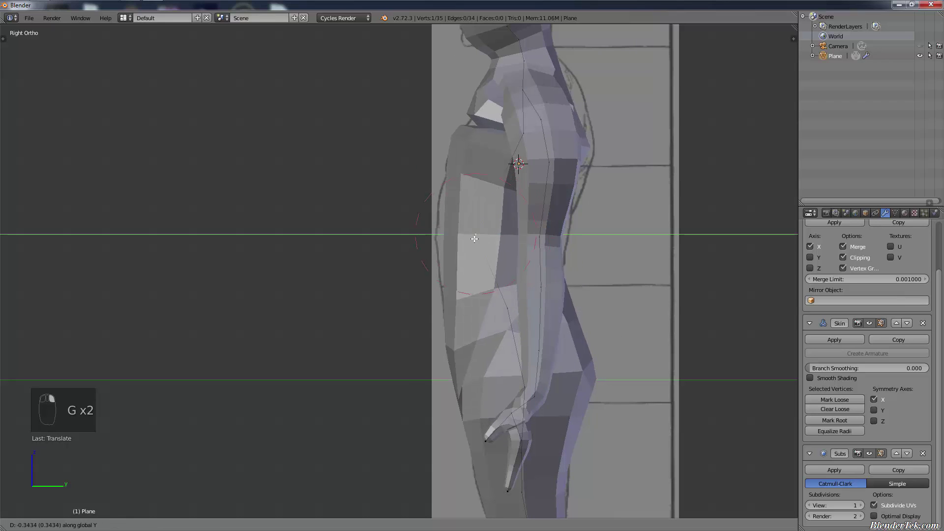
{"action": "left_click", "coordinate": [498, 252]}
Step: Resize the skin at the upper-chest vertex and move that vertex up toward the shoulders
{"action": "right_click", "coordinate": [524, 143]}
{"action": "key", "text": "g"}
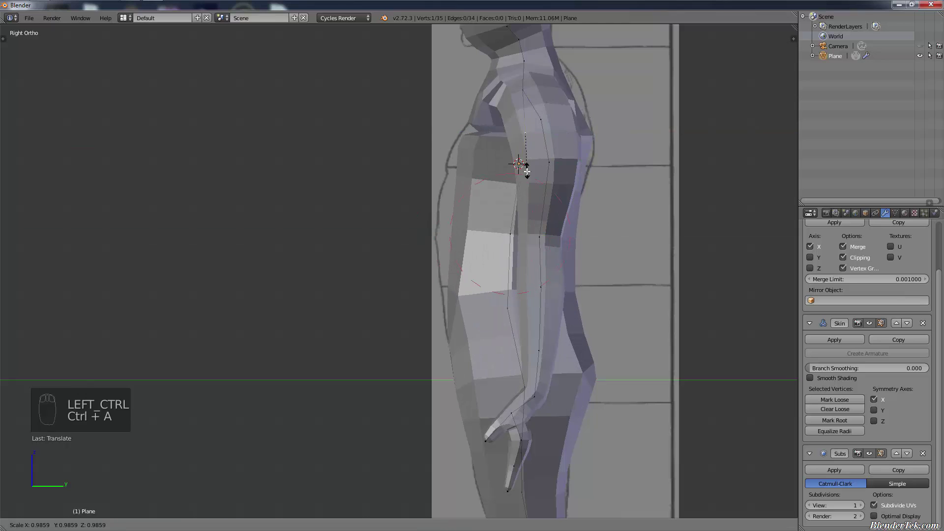
{"action": "left_click", "coordinate": [500, 164]}
{"action": "key", "text": "g"}
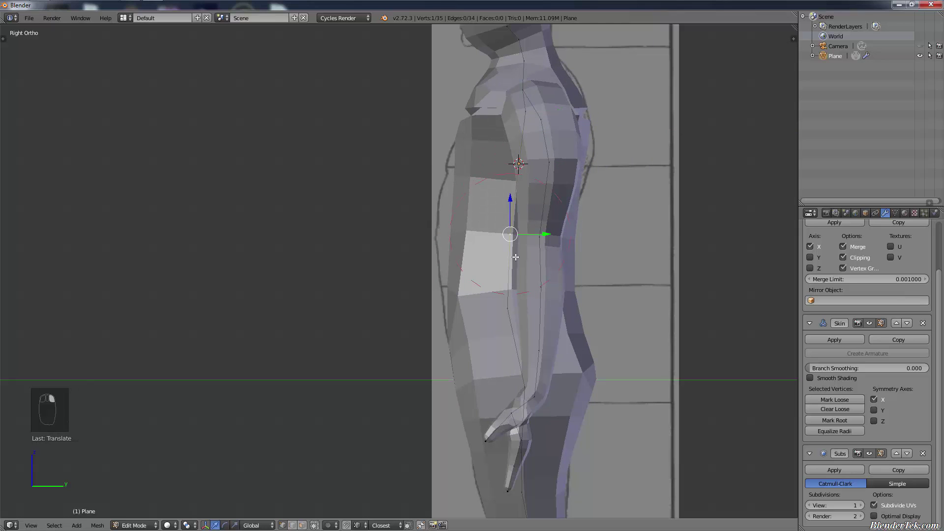
Step: Resize the skin at the abdomen vertex, then at the lower-torso vertex, scaling the latter about 1.65 along Y
{"action": "key", "text": "ctrl+a"}
{"action": "left_click", "coordinate": [529, 251]}
{"action": "right_click", "coordinate": [514, 308]}
{"action": "key", "text": "ctrl+a"}
{"action": "left_click", "coordinate": [514, 309]}
{"action": "key", "text": "ctrl+a"}
{"action": "key", "text": "y"}
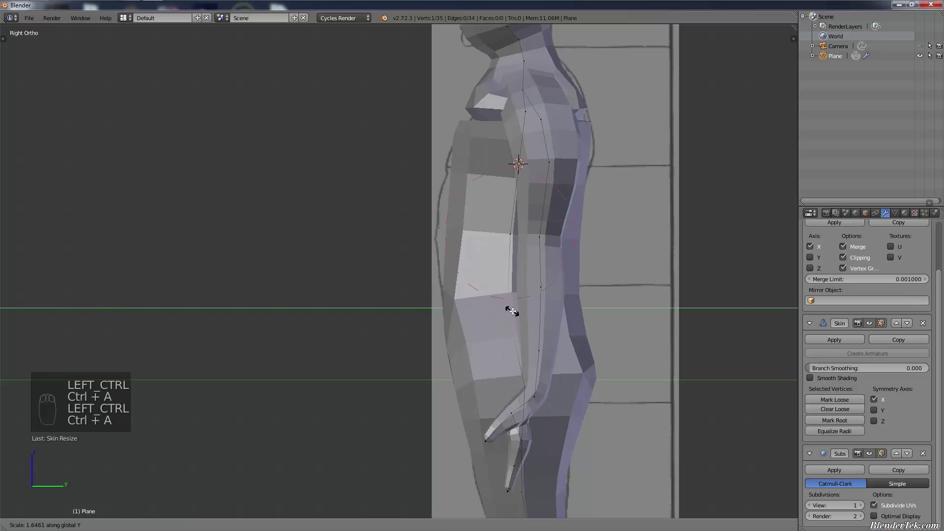
{"action": "left_click", "coordinate": [512, 312]}
Step: Raise the Subdivision Surface modifier's view level to 2
{"action": "middle_click_drag", "start_coordinate": [481, 290], "coordinate": [585, 328]}
{"action": "scroll", "coordinate": [585, 329], "scroll_direction": "up", "scroll_amount": 3}
{"action": "middle_click_drag", "start_coordinate": [443, 98], "coordinate": [361, 308], "text": "shift"}
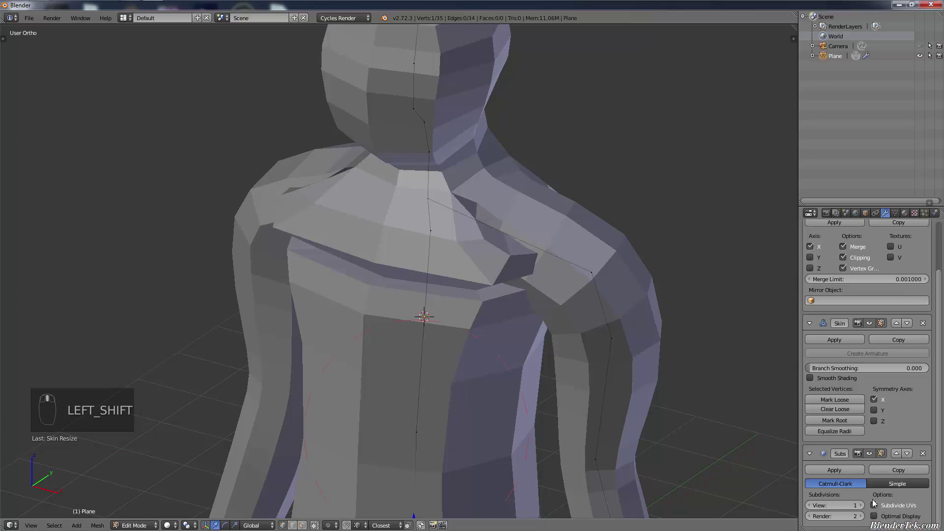
{"action": "left_click", "coordinate": [861, 506]}
Step: Resize the skin at the upper-chest vertex uniformly and along Y to close the gap below the collar
{"action": "right_click", "coordinate": [431, 231]}
{"action": "middle_click_drag", "start_coordinate": [418, 296], "coordinate": [426, 280]}
{"action": "key", "text": "ctrl+a"}
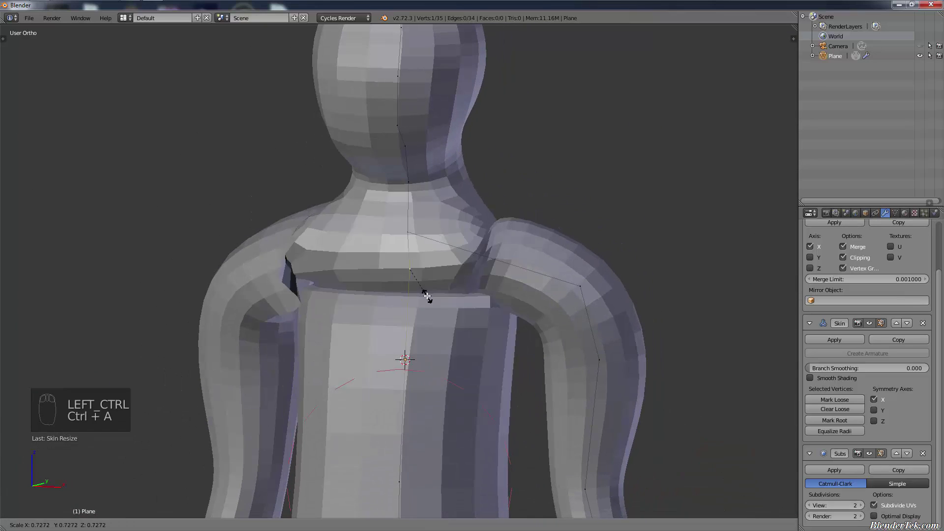
{"action": "left_click", "coordinate": [447, 290]}
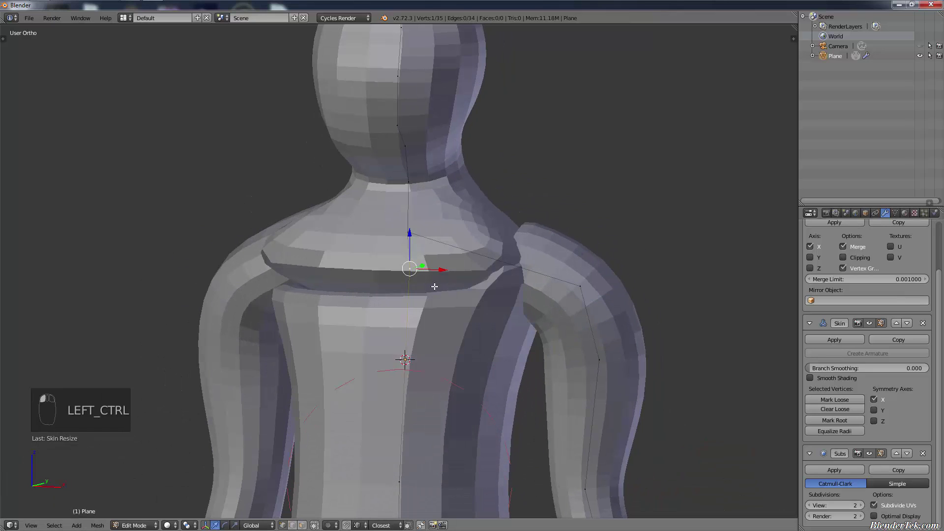
{"action": "key", "text": "ctrl+a"}
{"action": "key", "text": "ctrl+a"}
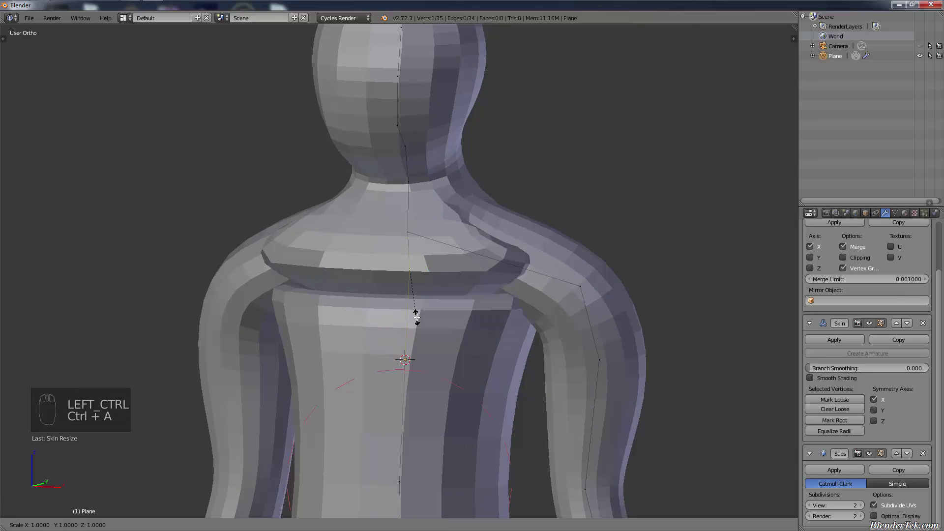
{"action": "key", "text": "y"}
{"action": "left_click", "coordinate": [444, 323]}
Step: Adjust the upper-chest vertex's skin along X and stretch it along Y
{"action": "key", "text": "ctrl+a"}
{"action": "key", "text": "x"}
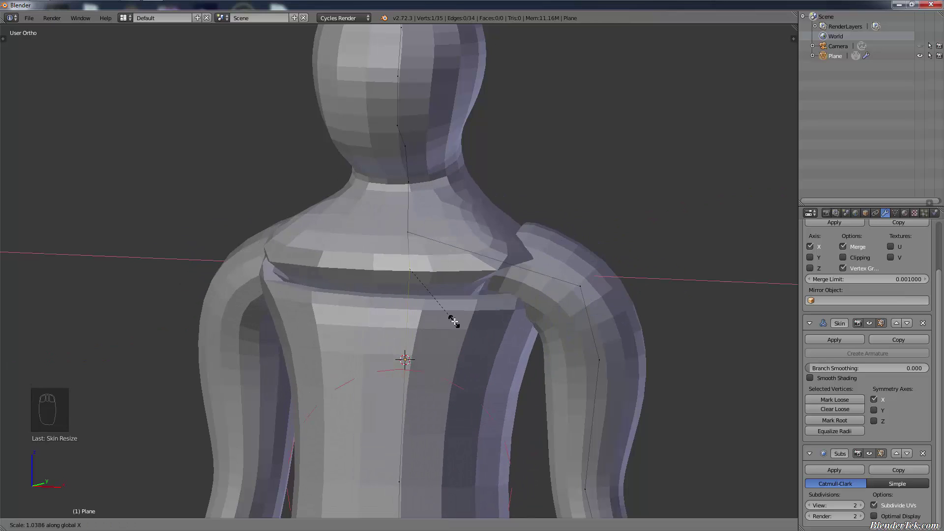
{"action": "left_click", "coordinate": [449, 322]}
{"action": "key", "text": "ctrl+a"}
{"action": "key", "text": "y"}
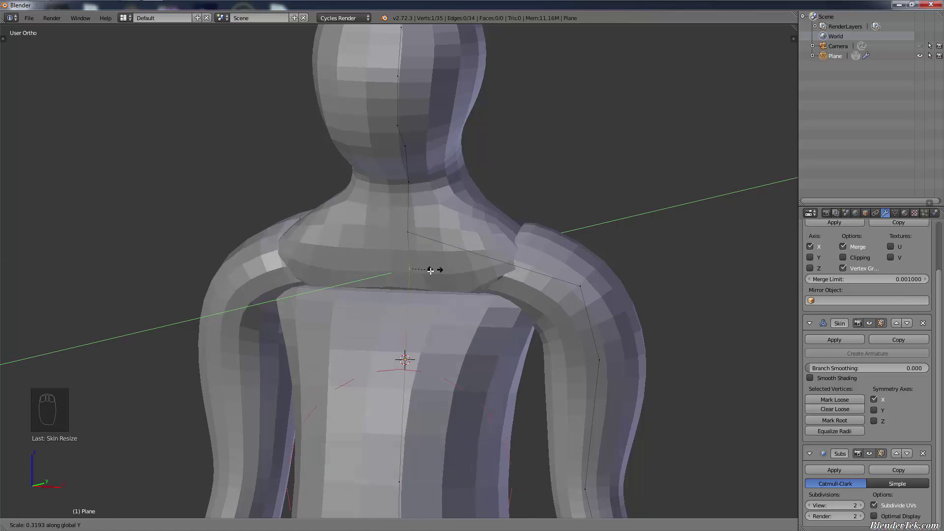
{"action": "left_click", "coordinate": [500, 205]}
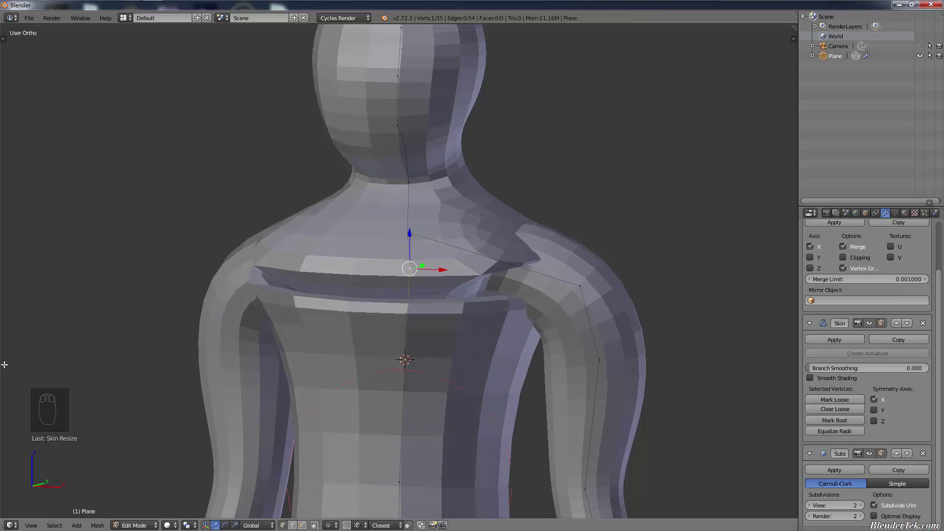
Step: Try marking the skin root at the upper-chest vertex and at the top-of-head vertex
{"action": "left_click", "coordinate": [849, 423]}
{"action": "scroll", "coordinate": [460, 431], "scroll_direction": "down", "scroll_amount": 4}
{"action": "middle_click_drag", "start_coordinate": [460, 431], "coordinate": [474, 252], "text": "shift"}
{"action": "left_click", "coordinate": [837, 421]}
{"action": "right_click", "coordinate": [447, 343]}
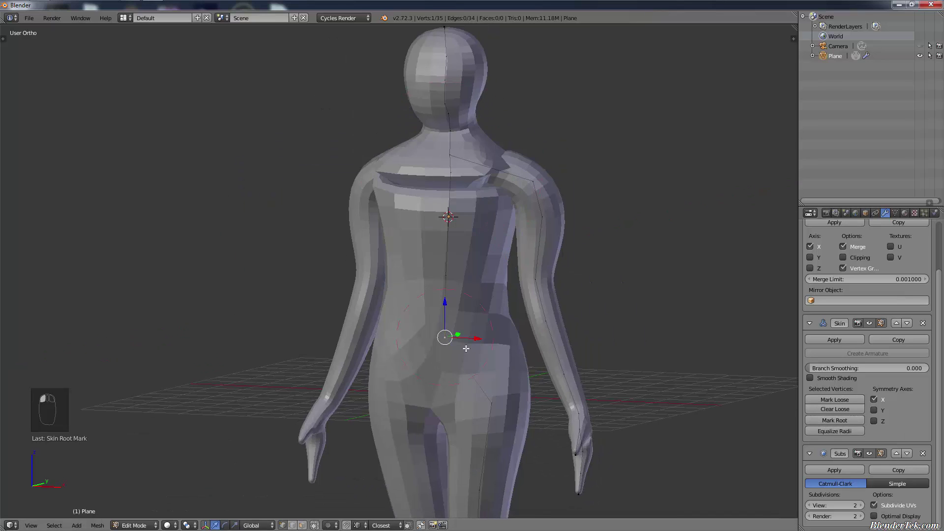
{"action": "scroll", "coordinate": [466, 348], "scroll_direction": "down", "scroll_amount": 1}
{"action": "middle_click_drag", "start_coordinate": [466, 349], "coordinate": [491, 363]}
{"action": "right_click", "coordinate": [427, 93]}
{"action": "left_click", "coordinate": [835, 420]}
{"action": "left_click", "coordinate": [839, 420]}
{"action": "middle_click_drag", "start_coordinate": [462, 256], "coordinate": [497, 306]}
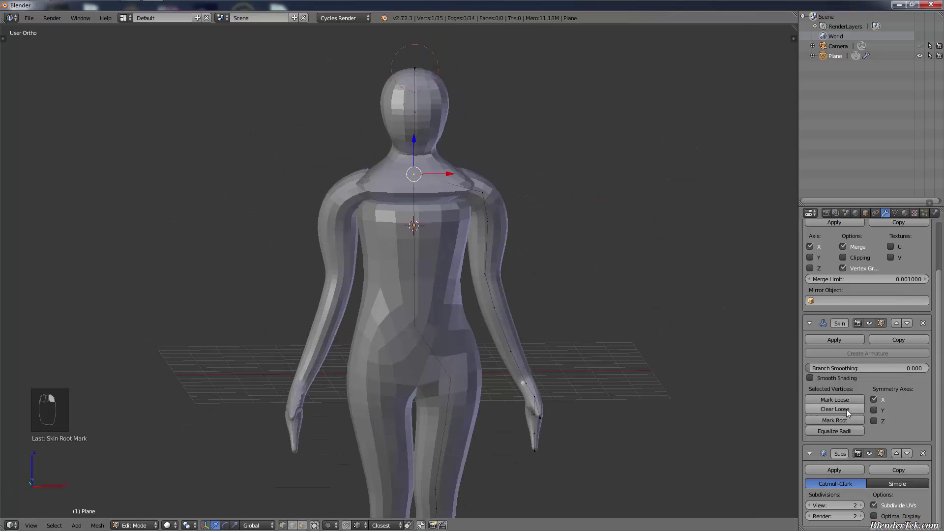
Step: Mark the neck vertex as the skin root in place of the other torso and head vertices
{"action": "left_click", "coordinate": [845, 420]}
{"action": "scroll", "coordinate": [404, 163], "scroll_direction": "up", "scroll_amount": 7}
{"action": "right_click", "coordinate": [418, 149]}
{"action": "left_click", "coordinate": [841, 422]}
{"action": "scroll", "coordinate": [561, 230], "scroll_direction": "down", "scroll_amount": 2}
{"action": "middle_click_drag", "start_coordinate": [553, 223], "coordinate": [515, 232]}
Step: Move the upper-chest vertex down along Z to chest level
{"action": "right_click", "coordinate": [509, 219]}
{"action": "key", "text": "g"}
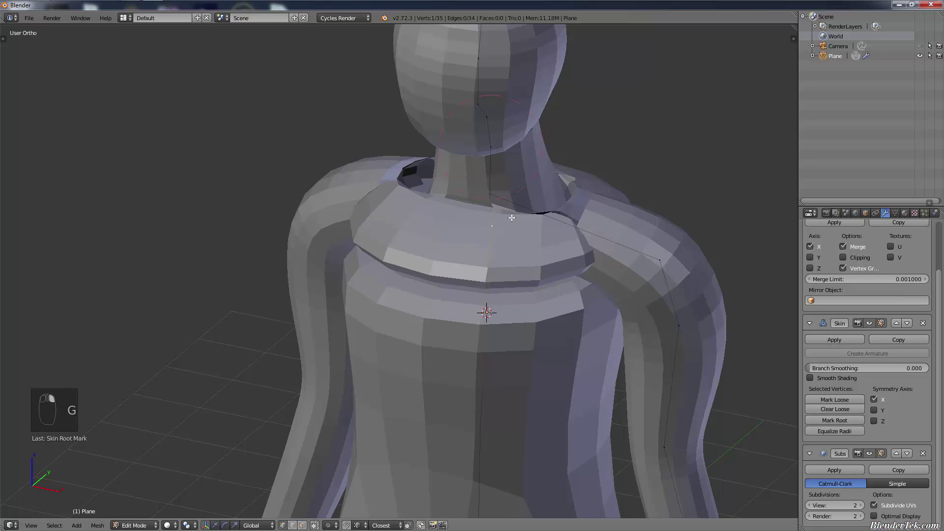
{"action": "key", "text": "z"}
{"action": "left_click", "coordinate": [512, 326]}
Step: Resize the skin at the lowered chest vertex uniformly and along X to slim the chest
{"action": "key", "text": "shift+a"}
{"action": "key", "text": "ctrl+a"}
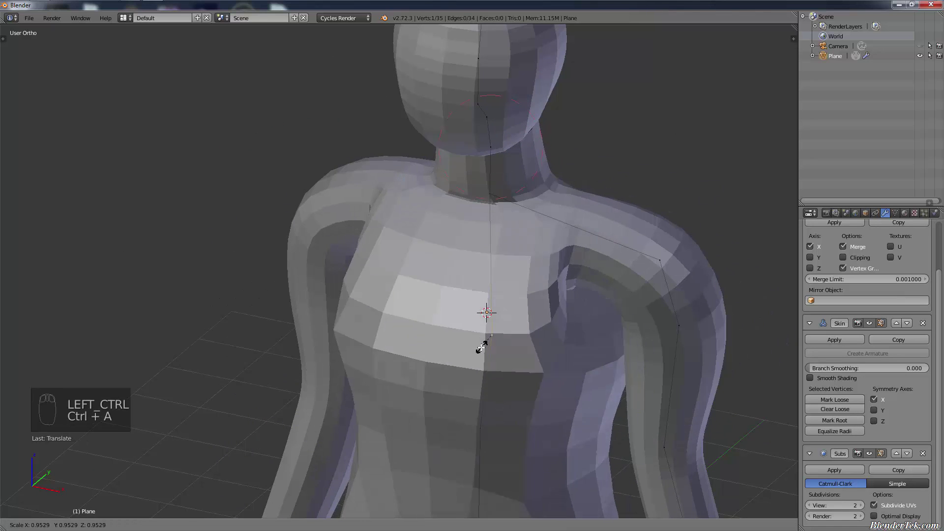
{"action": "left_click", "coordinate": [506, 349]}
{"action": "key", "text": "ctrl+a"}
{"action": "key", "text": "x"}
{"action": "left_click", "coordinate": [500, 352]}
{"action": "middle_click_drag", "start_coordinate": [501, 352], "coordinate": [543, 334]}
{"action": "scroll", "coordinate": [552, 392], "scroll_direction": "down", "scroll_amount": 5}
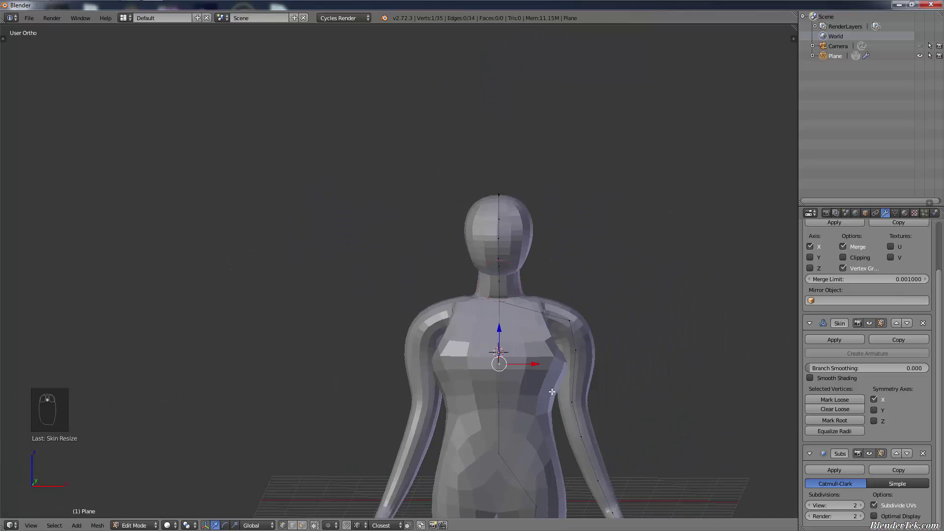
{"action": "middle_click_drag", "start_coordinate": [552, 392], "coordinate": [552, 397]}
{"action": "key", "text": "ctrl+a"}
{"action": "left_click", "coordinate": [534, 391]}
Step: Resize the skin at the two forearm vertices to match the front-view reference
{"action": "key", "text": "shift+KP_1"}
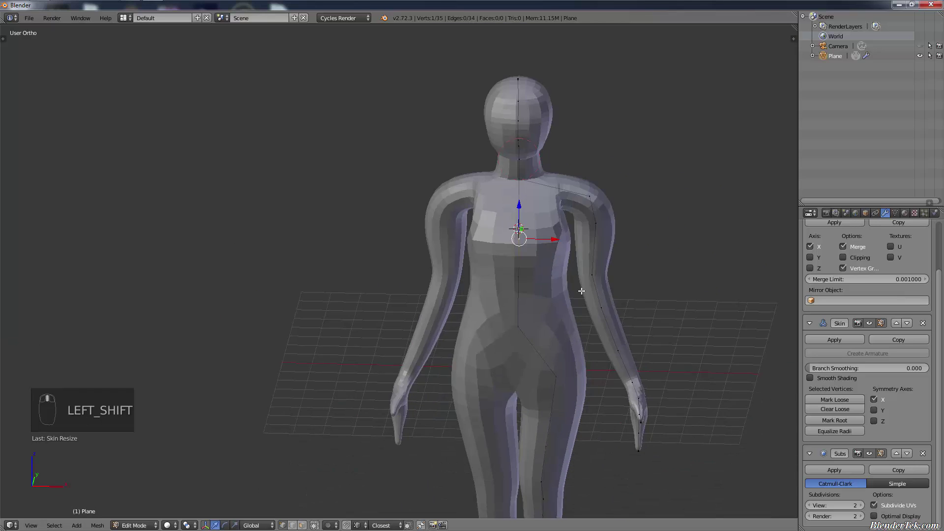
{"action": "key", "text": "ctrl+a"}
{"action": "left_click", "coordinate": [645, 351]}
{"action": "right_click", "coordinate": [629, 395]}
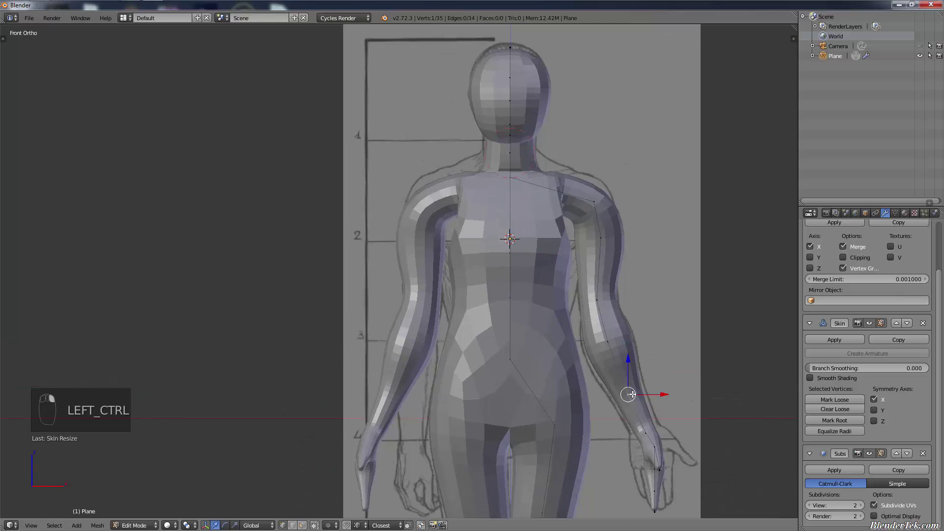
{"action": "key", "text": "ctrl+a"}
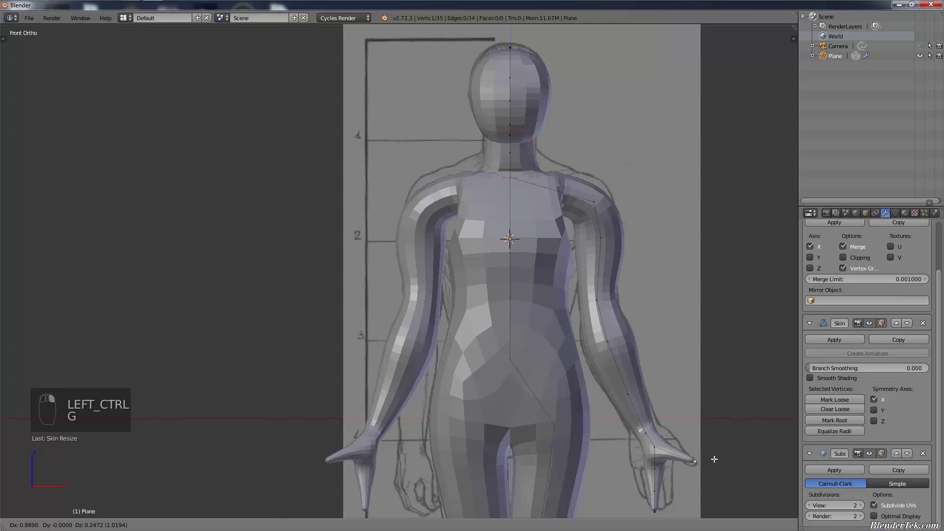
Step: Place the thumb-tip vertex on the reference thumb and shift the fingertip vertex onto the reference fingers
{"action": "left_click", "coordinate": [713, 459]}
{"action": "key", "text": "g"}
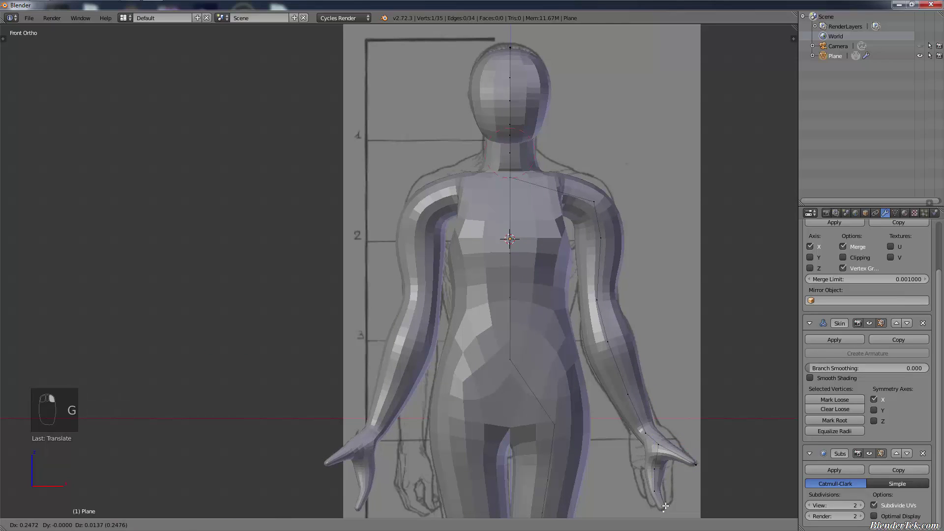
{"action": "left_click", "coordinate": [665, 506]}
Step: Widen the skin along X at the fingertip, finger and palm vertices, scaling the fingertip about 5.48
{"action": "key", "text": "ctrl+a"}
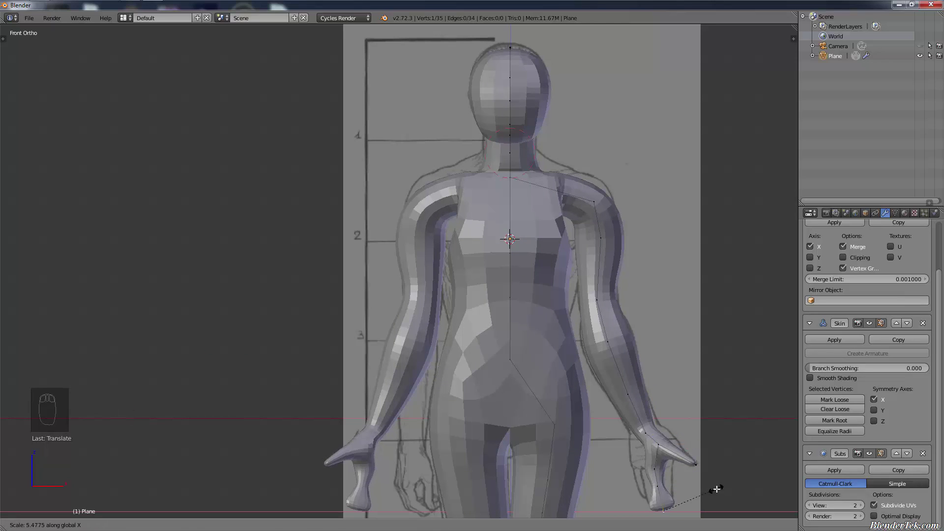
{"action": "left_click", "coordinate": [717, 489]}
{"action": "right_click", "coordinate": [658, 484]}
{"action": "key", "text": "ctrl+a"}
{"action": "left_click", "coordinate": [669, 488]}
{"action": "right_click", "coordinate": [659, 475]}
{"action": "key", "text": "ctrl+a"}
{"action": "key", "text": "x"}
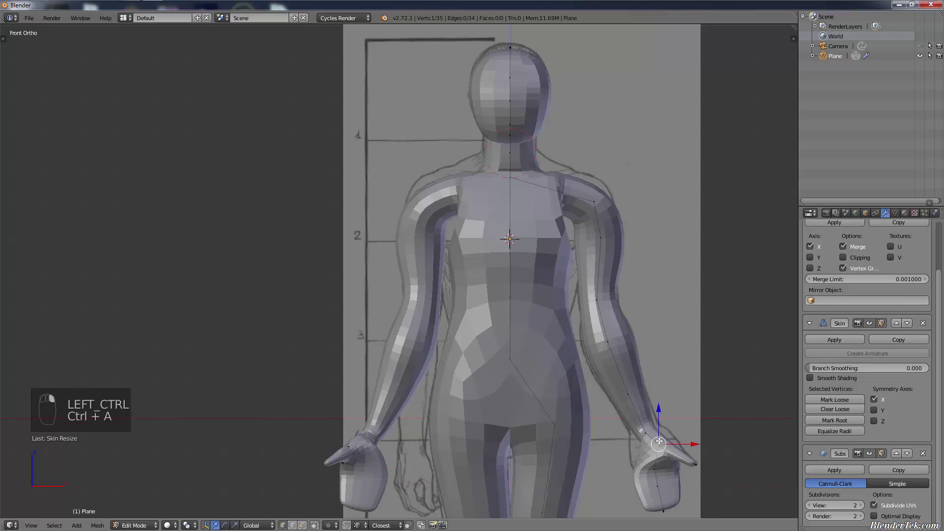
Step: Widen the skin at the hand's base vertex along X and reposition the thumb-tip vertex on the reference
{"action": "key", "text": "ctrl+a"}
{"action": "key", "text": "x"}
{"action": "left_click", "coordinate": [685, 439]}
{"action": "right_click_drag", "start_coordinate": [696, 463], "coordinate": [694, 469]}
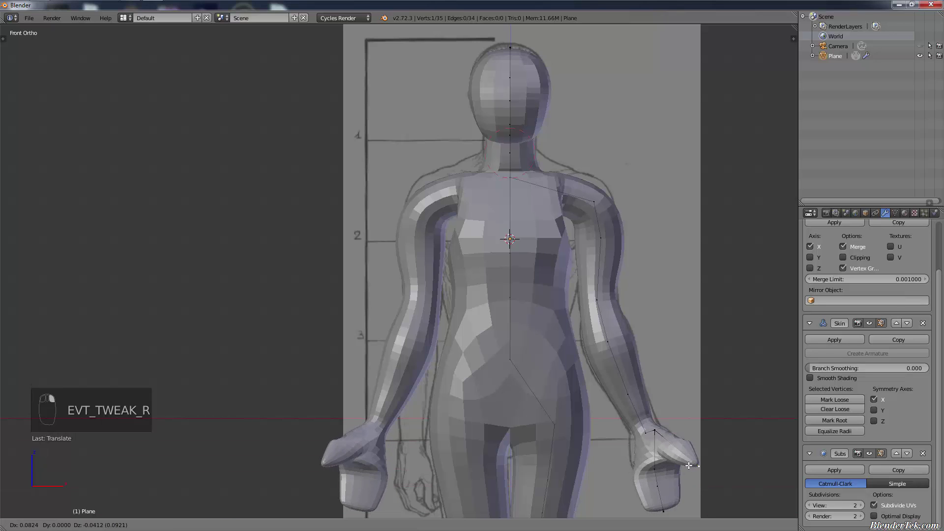
{"action": "left_click", "coordinate": [695, 469]}
{"action": "key", "text": "ctrl+a"}
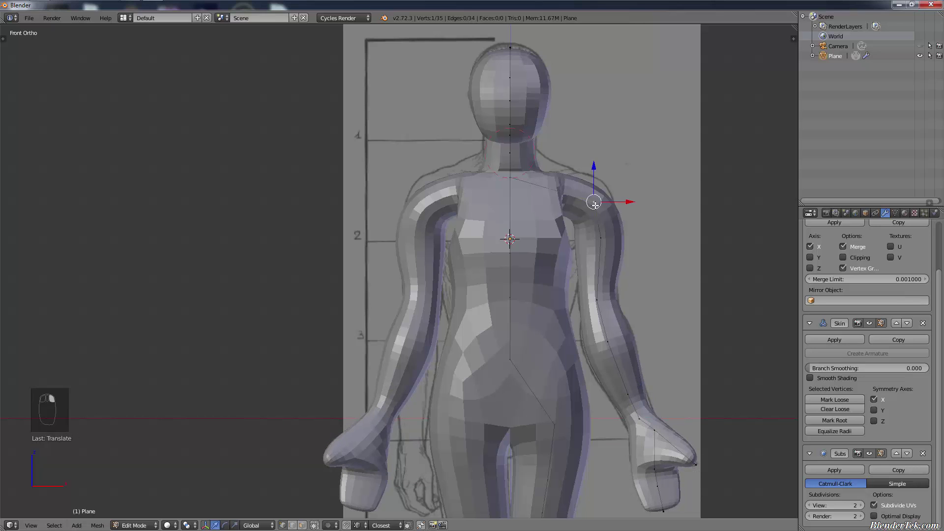
Step: Move the shoulder vertex up and outward and enlarge its skin to fill the reference shoulder
{"action": "key", "text": "g"}
{"action": "left_click", "coordinate": [615, 183]}
{"action": "key", "text": "ctrl+a"}
{"action": "left_click", "coordinate": [628, 190]}
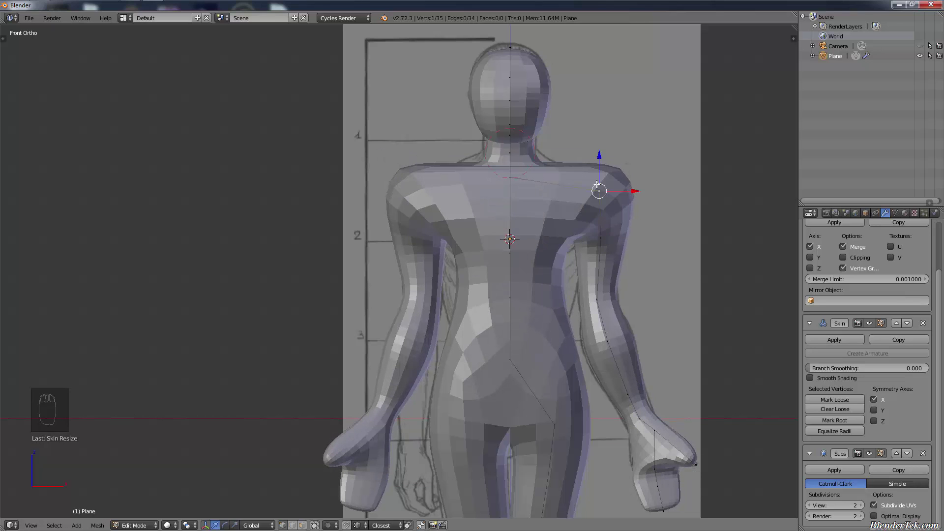
Step: Resize the skin at the neck-base vertex and scale the shoulder vertex's skin along X and Y
{"action": "right_click", "coordinate": [514, 157]}
{"action": "key", "text": "ctrl+a"}
{"action": "middle_click_drag", "start_coordinate": [557, 161], "coordinate": [553, 164]}
{"action": "right_click", "coordinate": [613, 181]}
{"action": "key", "text": "ctrl+a"}
{"action": "key", "text": "x"}
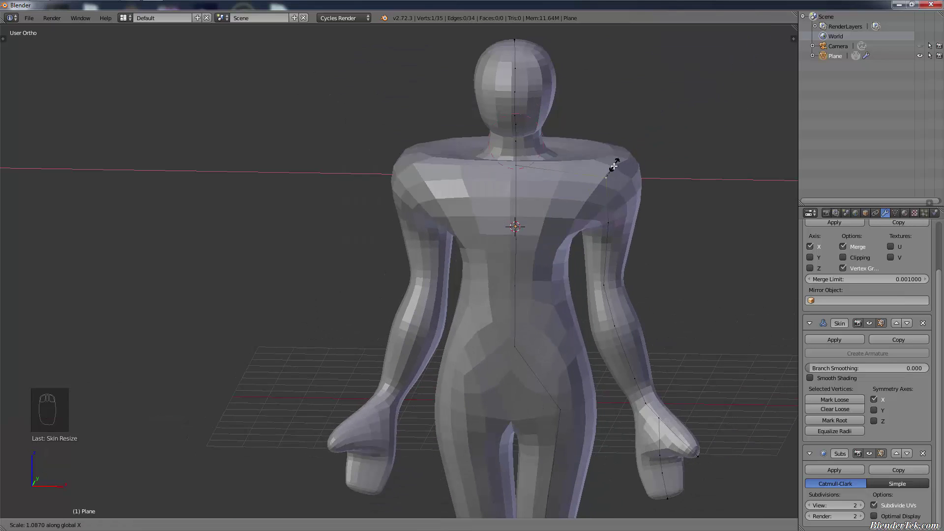
{"action": "left_click", "coordinate": [619, 164]}
{"action": "key", "text": "ctrl+a"}
{"action": "key", "text": "y"}
{"action": "left_click", "coordinate": [601, 169]}
Step: In the right side view, try to narrow the shoulder vertex's skin along Y and undo the resize
{"action": "key", "text": "KP_3"}
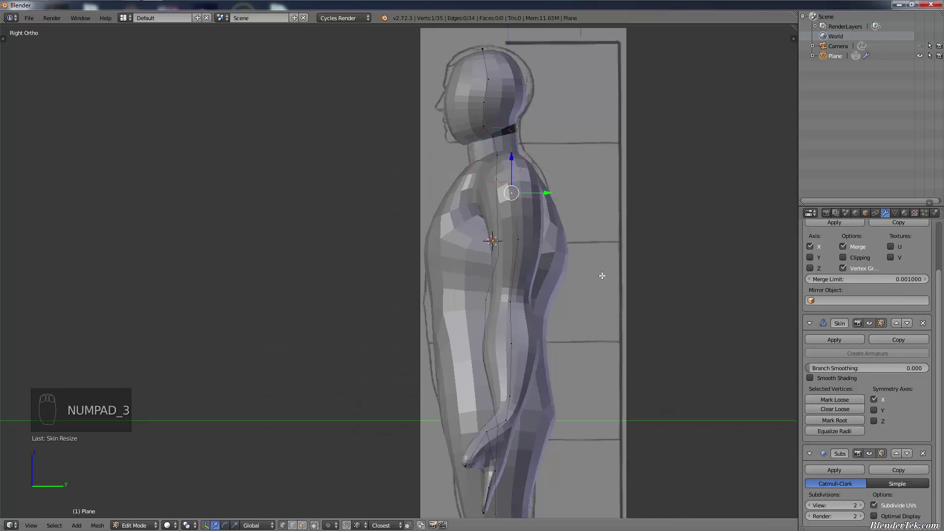
{"action": "key", "text": "shift+a"}
{"action": "key", "text": "y"}
{"action": "key", "text": "ctrl+z"}
{"action": "key", "text": "ctrl+a"}
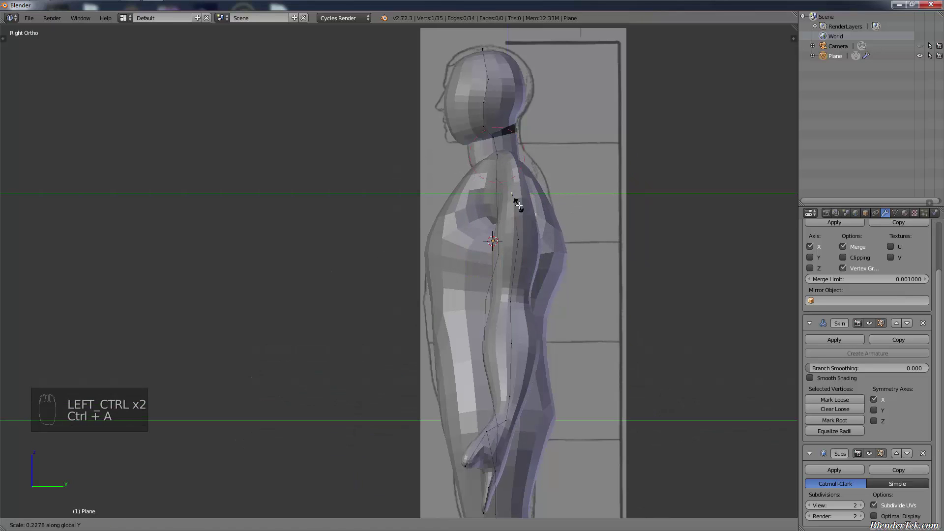
{"action": "left_click", "coordinate": [521, 205]}
{"action": "key", "text": "g"}
{"action": "right_click", "coordinate": [534, 203]}
{"action": "key", "text": "ctrl+z"}
Step: Move the collar vertex about 0.52 along Y toward the back
{"action": "right_click", "coordinate": [498, 181]}
{"action": "key", "text": "g"}
{"action": "key", "text": "y"}
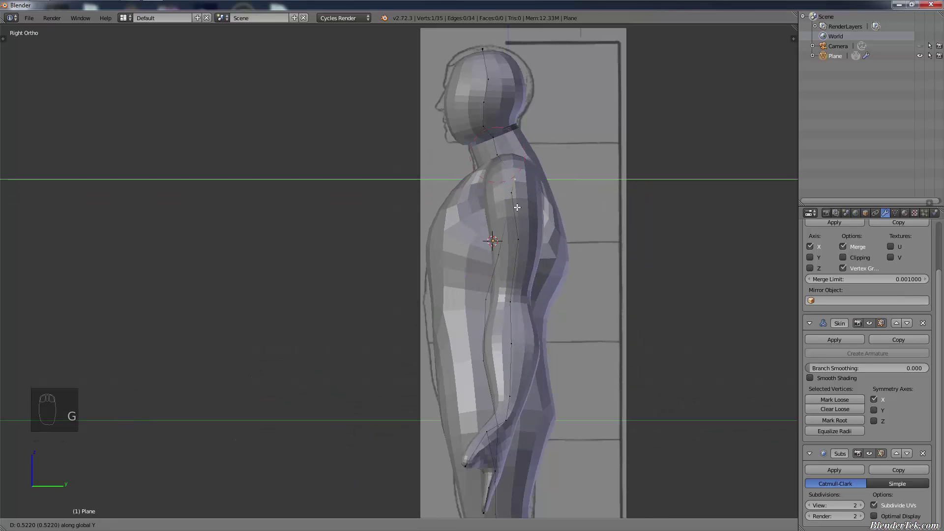
{"action": "left_click", "coordinate": [517, 208]}
Step: Move the chest vertex to follow the side-view back outline and adjust its skin size
{"action": "right_click", "coordinate": [496, 271]}
{"action": "key", "text": "g"}
{"action": "key", "text": "ctrl+a"}
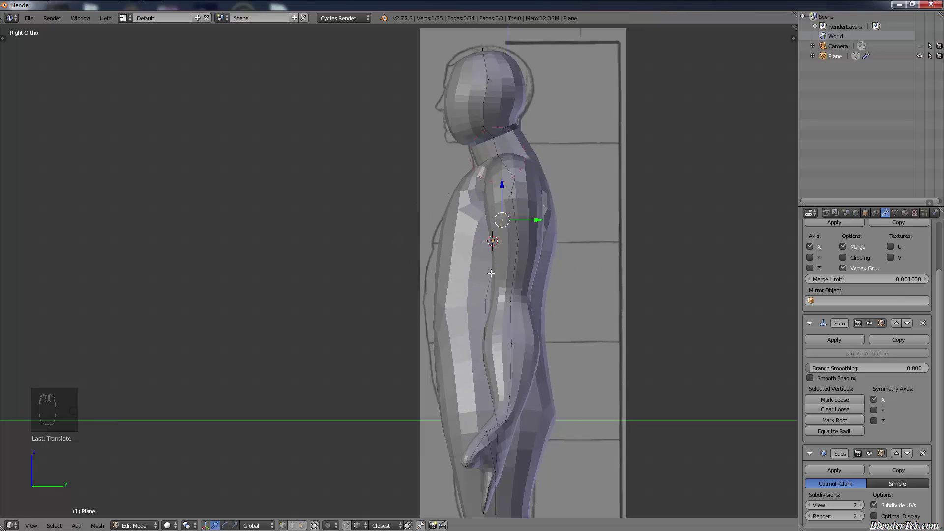
Step: Shift the abdomen vertex toward the belly, resize its skin, and nudge the lower-torso vertex up about 0.2
{"action": "left_click", "coordinate": [481, 267]}
{"action": "key", "text": "ctrl+a"}
{"action": "left_click", "coordinate": [469, 322]}
{"action": "right_click", "coordinate": [470, 349]}
{"action": "key", "text": "g"}
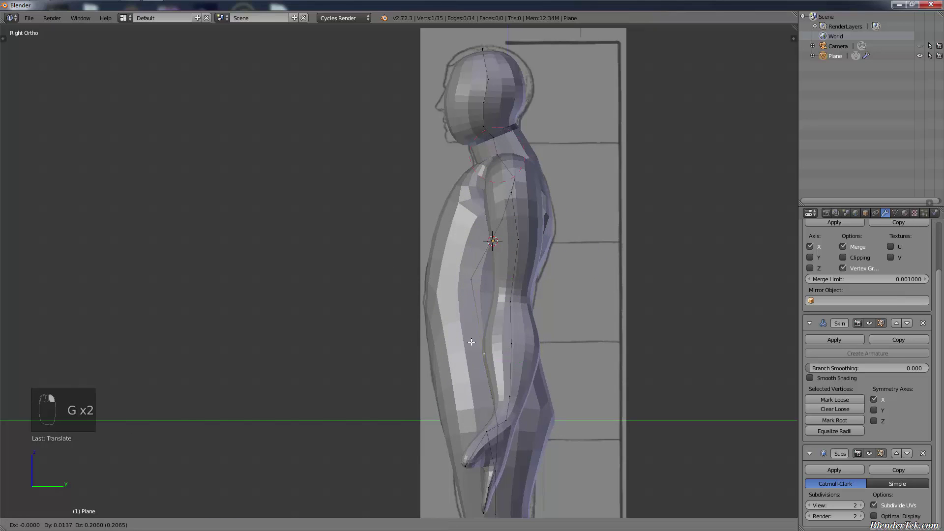
{"action": "left_click", "coordinate": [475, 335]}
Step: Try to subdivide all edges of the body skeleton and undo the subdivision
{"action": "scroll", "coordinate": [476, 351], "scroll_direction": "down", "scroll_amount": 2}
{"action": "middle_click_drag", "start_coordinate": [476, 360], "coordinate": [579, 343]}
{"action": "scroll", "coordinate": [454, 234], "scroll_direction": "up", "scroll_amount": 4}
{"action": "mouse_move", "coordinate": [442, 221]}
{"action": "middle_mouse_down"}
{"action": "mouse_move", "coordinate": [535, 255]}
{"action": "mouse_move", "coordinate": [433, 221]}
{"action": "middle_mouse_up"}
{"action": "right_click", "coordinate": [389, 282]}
{"action": "scroll", "coordinate": [389, 282], "scroll_direction": "down", "scroll_amount": 7}
{"action": "key", "text": "a"}
{"action": "key", "text": "a"}
{"action": "middle_click_drag", "start_coordinate": [548, 363], "coordinate": [547, 305], "text": "shift"}
{"action": "key", "text": "w"}
{"action": "left_click", "coordinate": [548, 276]}
{"action": "scroll", "coordinate": [548, 275], "scroll_direction": "up", "scroll_amount": 4}
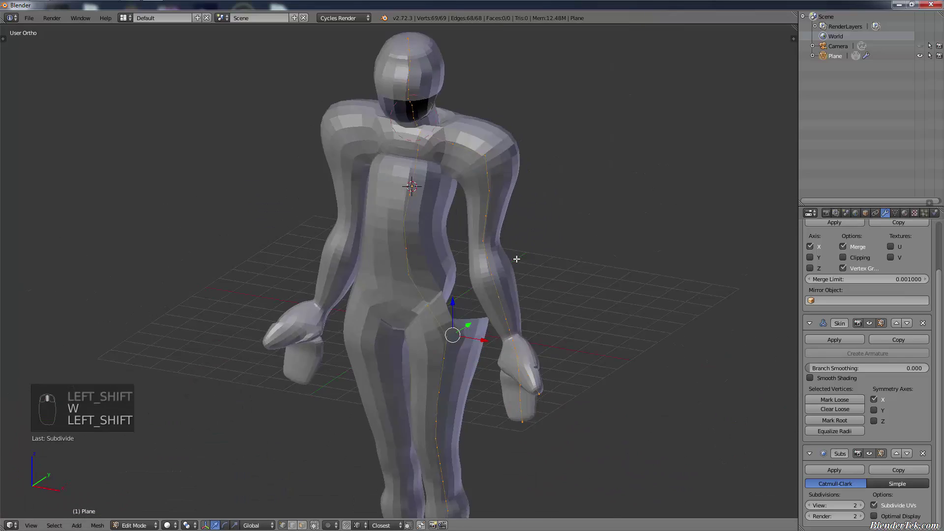
{"action": "key", "text": "ctrl+z"}
Step: Set the Skin modifier's Branch Smoothing to 1.000 and resize the skin at the collar vertex
{"action": "middle_click_drag", "start_coordinate": [516, 259], "coordinate": [535, 239]}
{"action": "left_click_drag", "start_coordinate": [831, 368], "coordinate": [929, 369]}
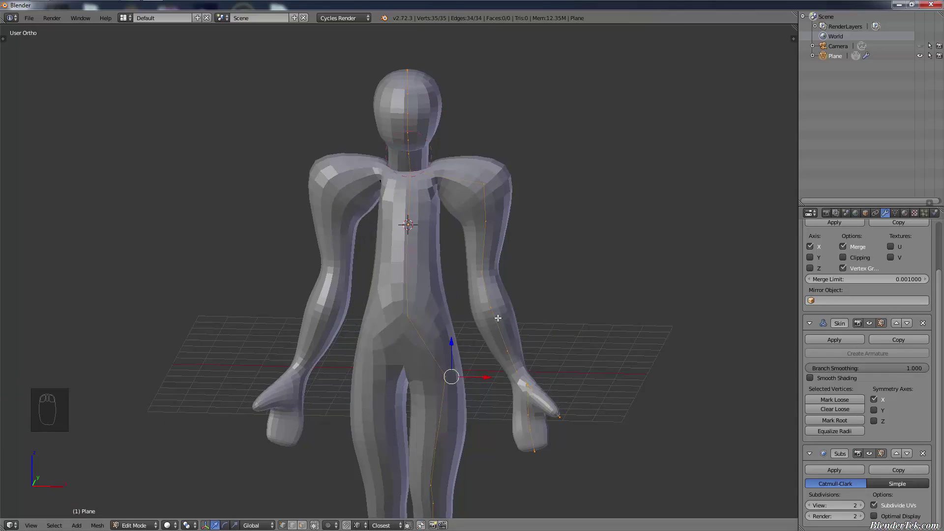
{"action": "right_click", "coordinate": [439, 173]}
{"action": "right_click", "coordinate": [422, 179]}
{"action": "key", "text": "ctrl+a"}
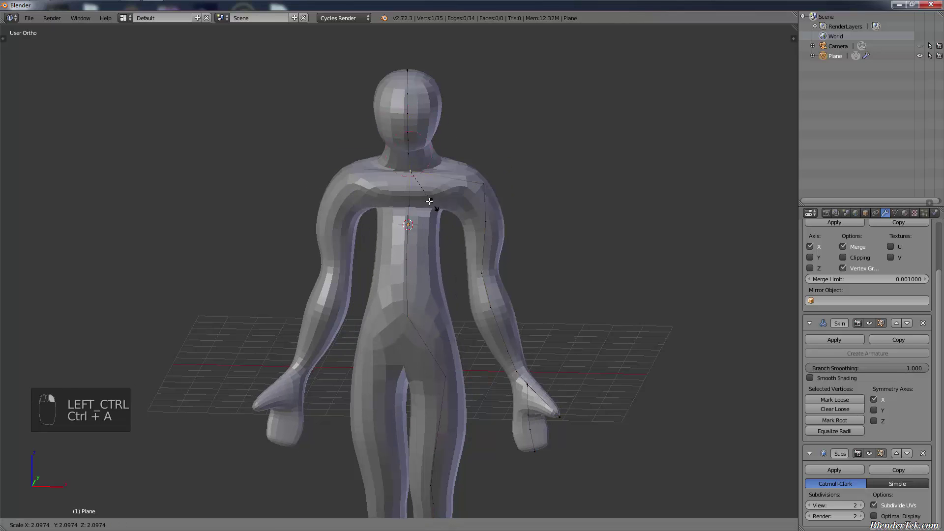
Step: Scale the skin at the chest vertex to about 0.61 and try stretching it along Y
{"action": "right_click", "coordinate": [426, 219]}
{"action": "key", "text": "ctrl+a"}
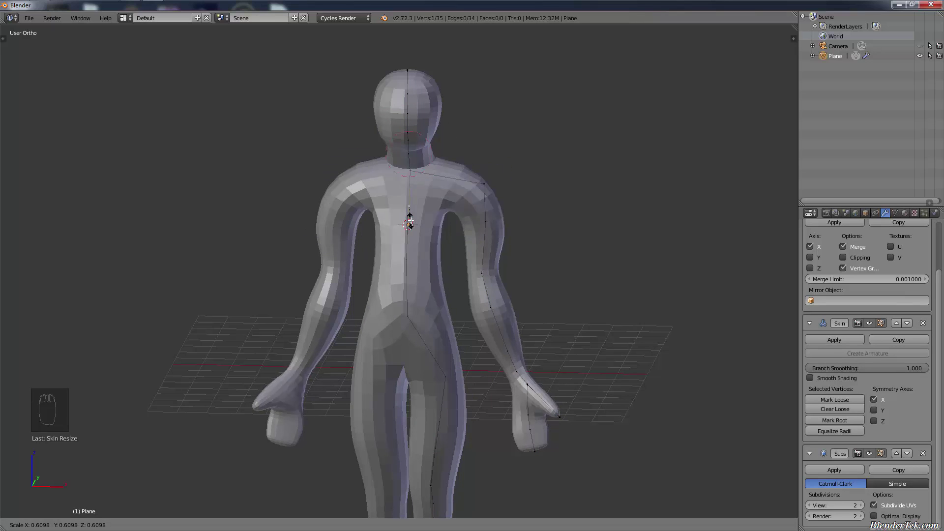
{"action": "left_click", "coordinate": [410, 221]}
{"action": "key", "text": "ctrl+a"}
{"action": "key", "text": "y"}
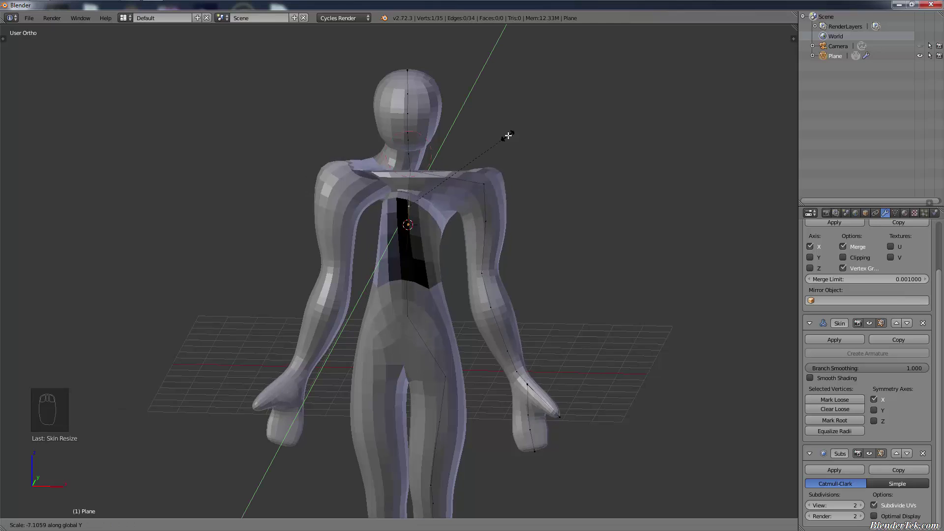
{"action": "right_click", "coordinate": [430, 239]}
Step: Resize the skin at the chest vertex uniformly and move it down about 1.04 along Z
{"action": "key", "text": "ctrl+a"}
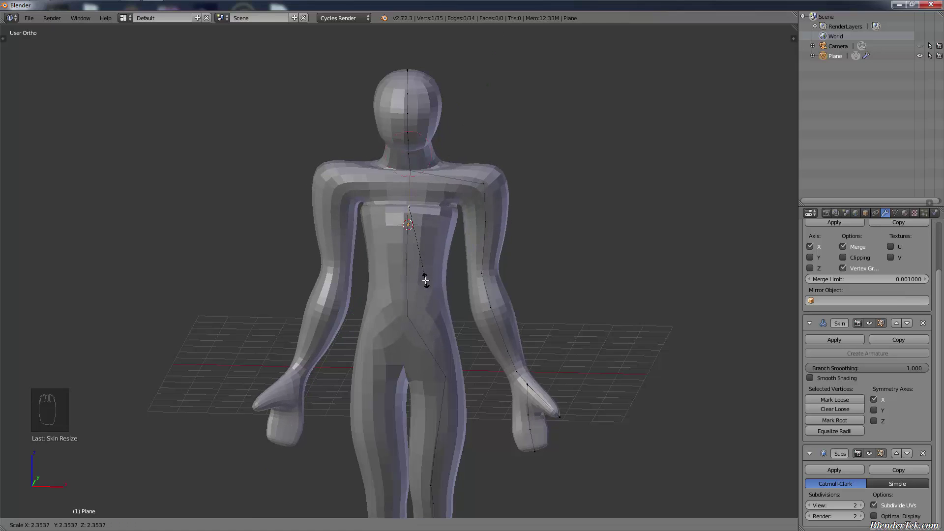
{"action": "key", "text": "ctrl+a"}
{"action": "key", "text": "g"}
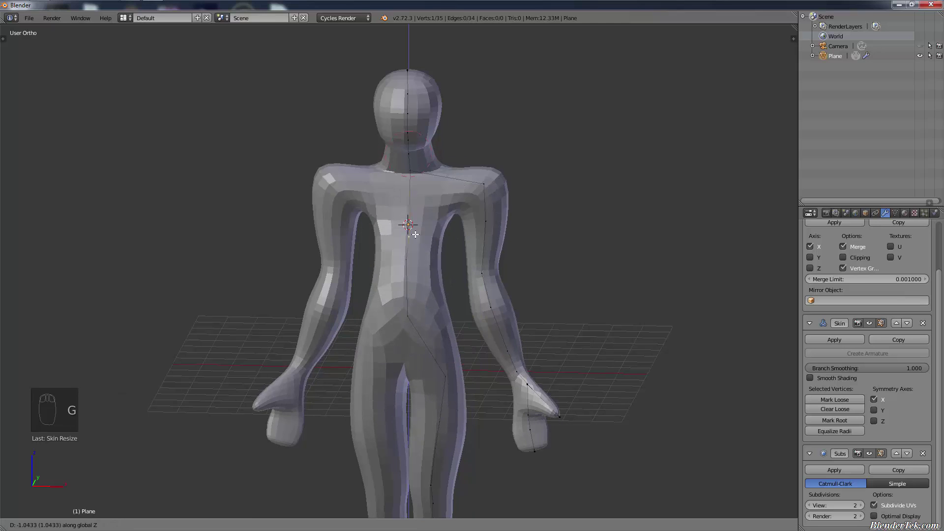
{"action": "left_click", "coordinate": [415, 235]}
{"action": "key", "text": "ctrl+a"}
{"action": "left_click", "coordinate": [489, 225]}
Step: Adjust the elbow vertex and the forearm vertex below it sideways along X
{"action": "right_click", "coordinate": [482, 273]}
{"action": "key", "text": "g"}
{"action": "key", "text": "x"}
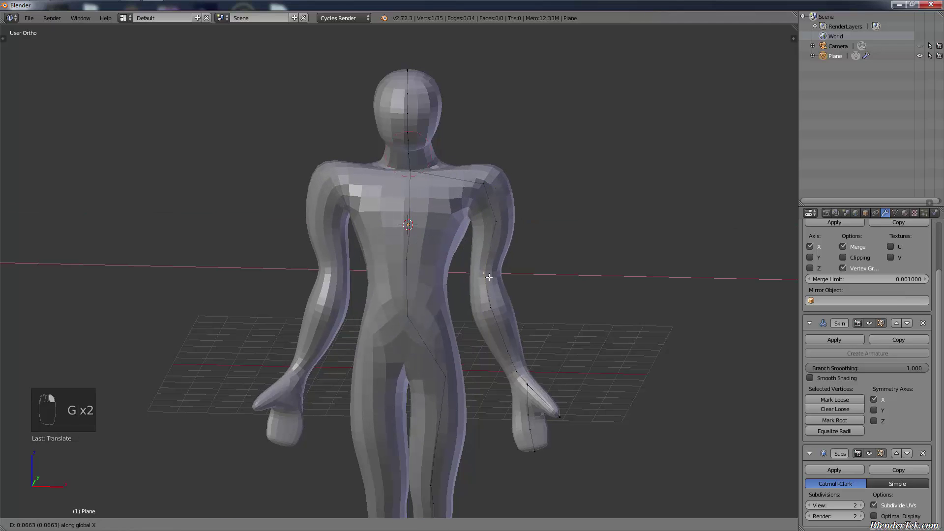
{"action": "left_click", "coordinate": [491, 275]}
{"action": "right_click", "coordinate": [491, 307]}
{"action": "key", "text": "g"}
{"action": "key", "text": "x"}
{"action": "left_click", "coordinate": [499, 311]}
Step: In the front view, shift the elbow vertex inward about 0.38 along X and reposition the shoulder and upper-arm vertices on the reference
{"action": "key", "text": "KP_1"}
{"action": "key", "text": "g"}
{"action": "key", "text": "x"}
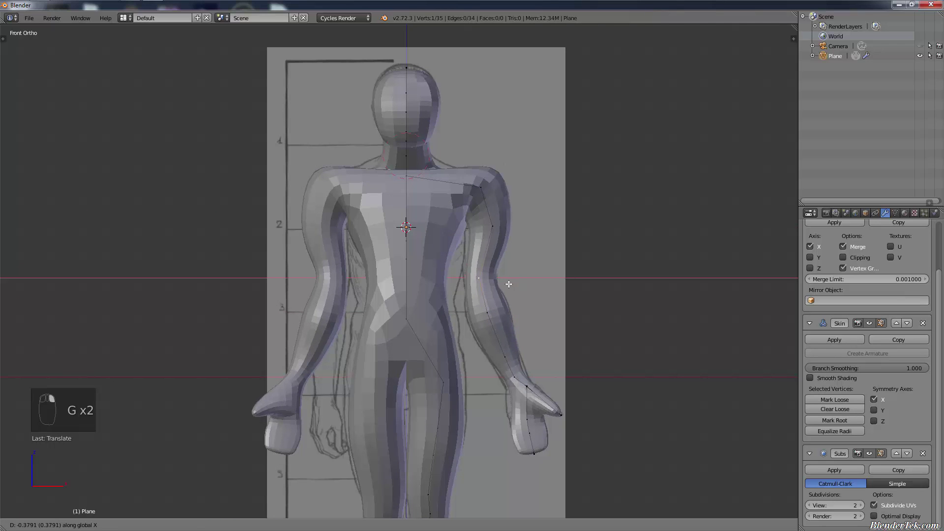
{"action": "key", "text": "g"}
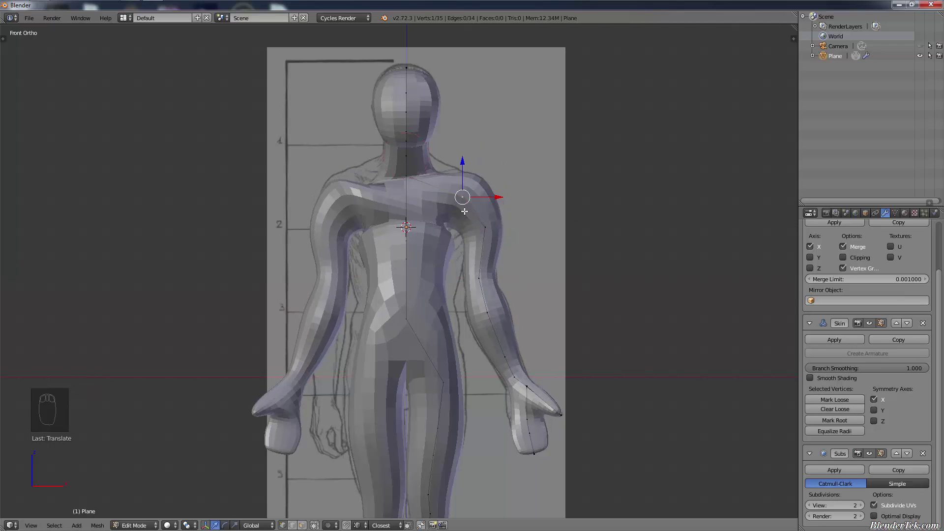
{"action": "key", "text": "g"}
{"action": "left_click", "coordinate": [489, 215]}
Step: Subdivide the edge between the upper-arm and elbow vertices and resize the skin at the new vertex and the one above it
{"action": "right_click", "coordinate": [483, 273], "text": "shift"}
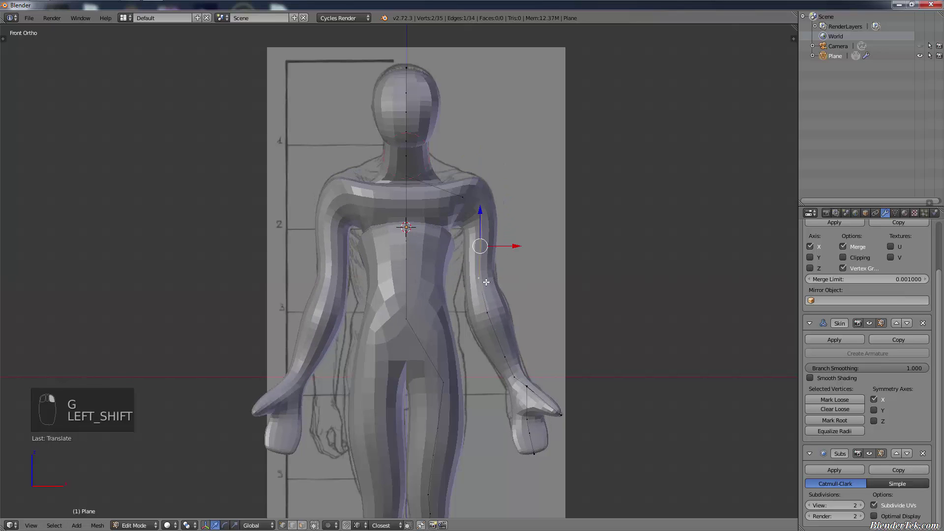
{"action": "key", "text": "w"}
{"action": "left_click", "coordinate": [486, 268]}
{"action": "right_click", "coordinate": [492, 250]}
{"action": "key", "text": "ctrl+a"}
{"action": "left_click", "coordinate": [488, 254]}
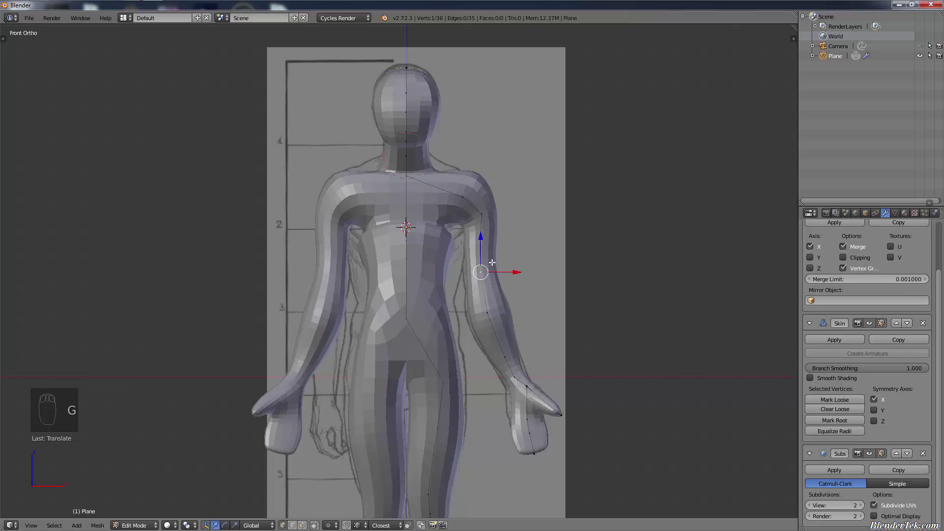
{"action": "right_click", "coordinate": [482, 215]}
{"action": "key", "text": "ctrl+a"}
{"action": "left_click", "coordinate": [485, 214]}
Step: Raise the shoulder vertex, resize its skin and mark it as the skin root
{"action": "right_click", "coordinate": [463, 198]}
{"action": "key", "text": "g"}
{"action": "left_click", "coordinate": [466, 176]}
{"action": "key", "text": "ctrl+a"}
{"action": "left_click", "coordinate": [465, 177]}
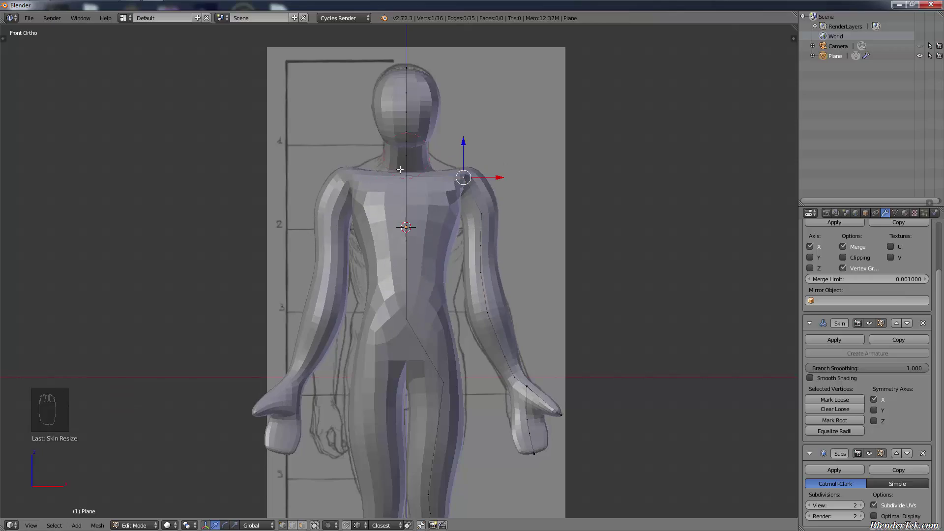
{"action": "left_click", "coordinate": [855, 421]}
Step: Try to extrude a buttock vertex backward from the hip with its skin scaled to about 2.67, and undo it
{"action": "middle_click_drag", "start_coordinate": [501, 160], "coordinate": [658, 197]}
{"action": "middle_click_drag", "start_coordinate": [511, 462], "coordinate": [603, 402], "text": "shift"}
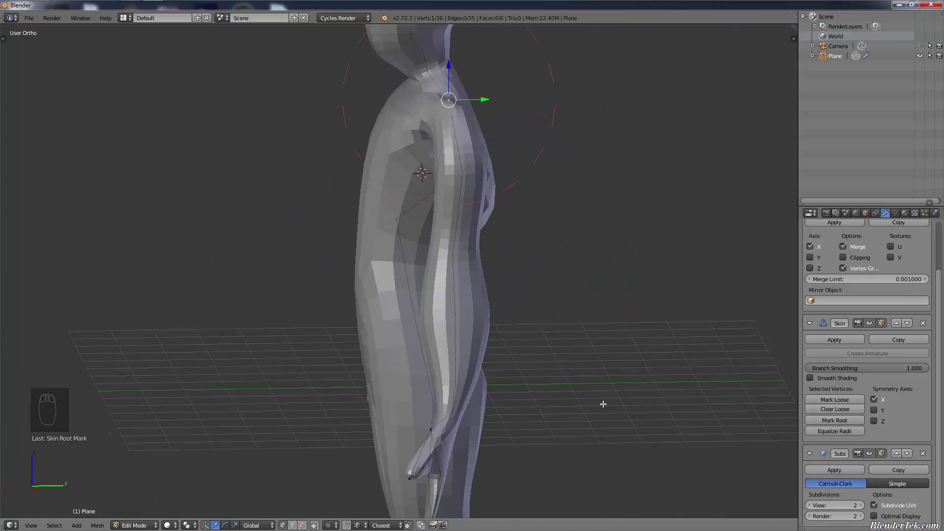
{"action": "right_click", "coordinate": [458, 398]}
{"action": "key", "text": "e"}
{"action": "left_click", "coordinate": [566, 401]}
{"action": "key", "text": "ctrl+a"}
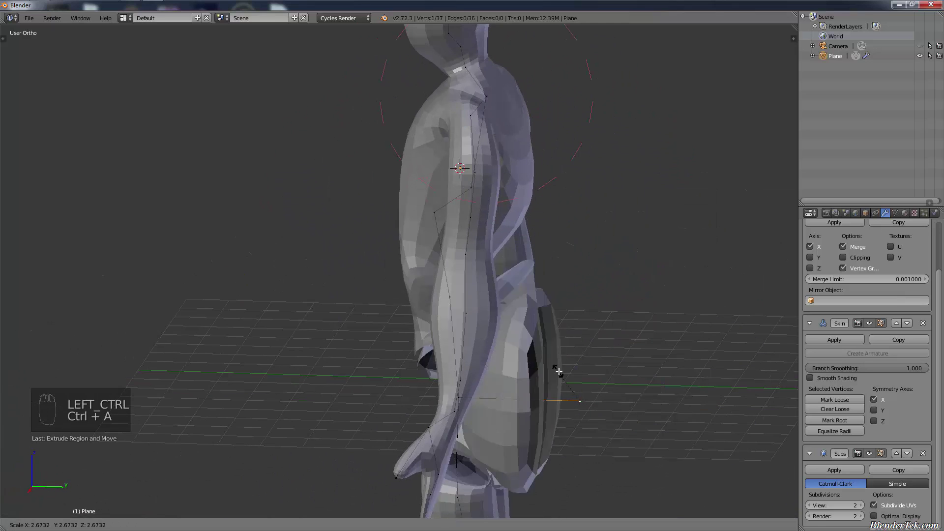
{"action": "left_click", "coordinate": [565, 396]}
{"action": "key", "text": "ctrl+z"}
{"action": "key", "text": "ctrl+z"}
{"action": "key", "text": "ctrl+z"}
{"action": "key", "text": "ctrl+z"}
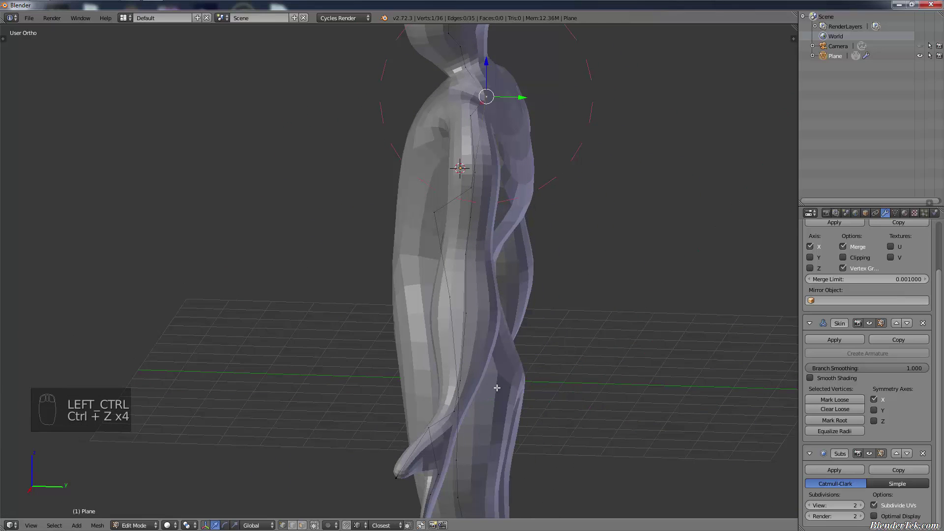
Step: Adjust the position of the hip vertex along Y
{"action": "key", "text": "g"}
{"action": "key", "text": "g"}
{"action": "right_click", "coordinate": [491, 400]}
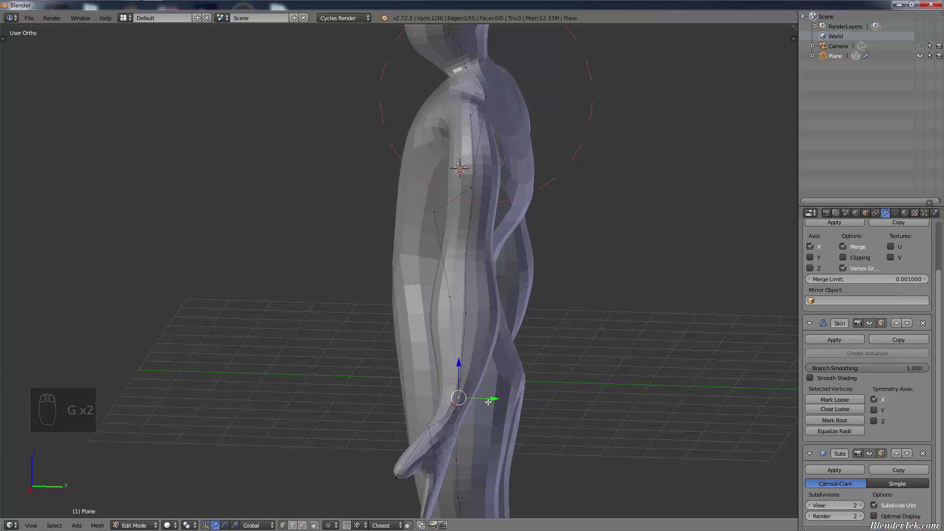
{"action": "key", "text": "g"}
{"action": "key", "text": "y"}
{"action": "right_click", "coordinate": [508, 401]}
Step: In the right side view, reposition the pelvis and abdomen vertices to follow the belly of the side reference
{"action": "right_click_drag", "start_coordinate": [441, 301], "coordinate": [486, 315]}
{"action": "key", "text": "KP_3"}
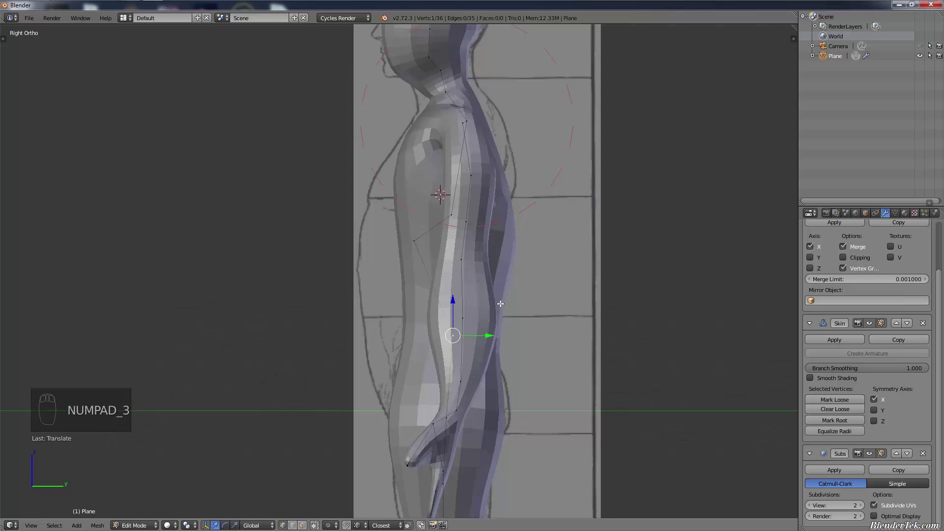
{"action": "key", "text": "g"}
{"action": "left_click", "coordinate": [458, 379]}
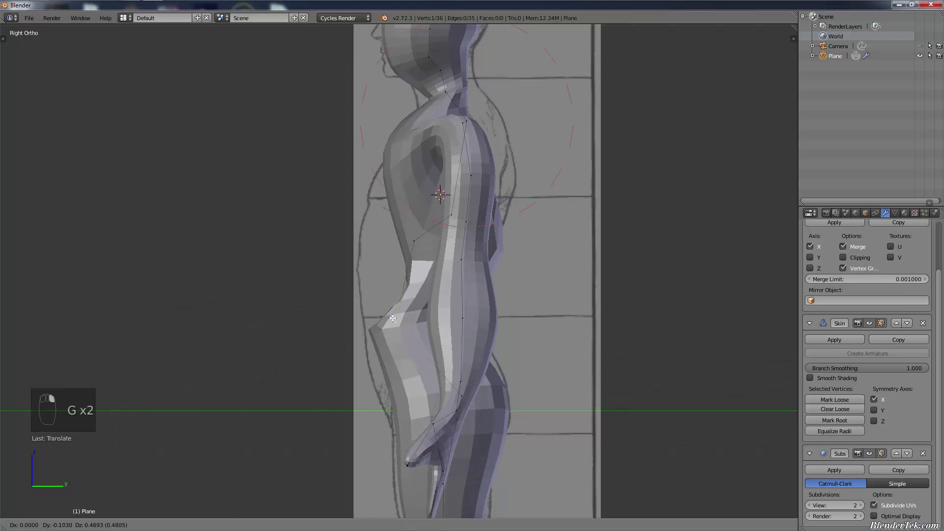
{"action": "key", "text": "g"}
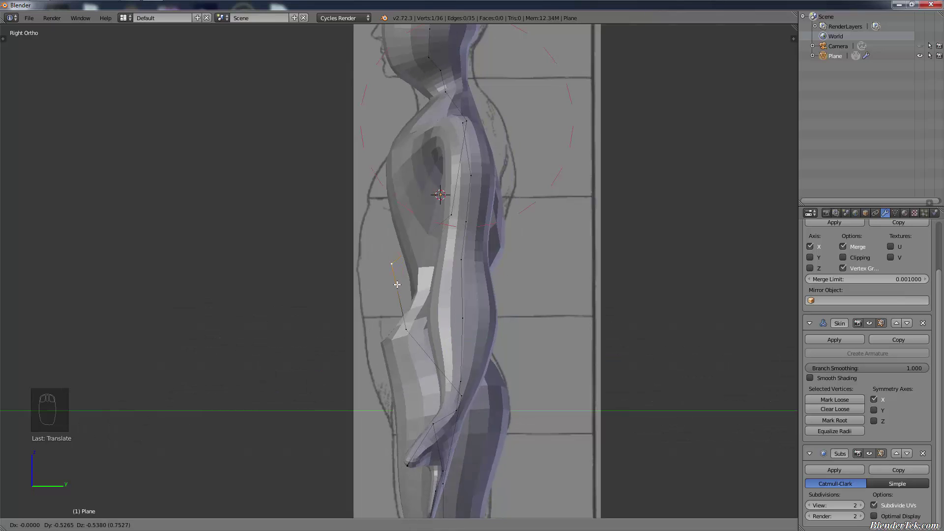
{"action": "left_click", "coordinate": [444, 262]}
Step: Move the shoulder vertex forward in the side view and adjust the pelvis vertex along Y
{"action": "right_click", "coordinate": [475, 119]}
{"action": "key", "text": "g"}
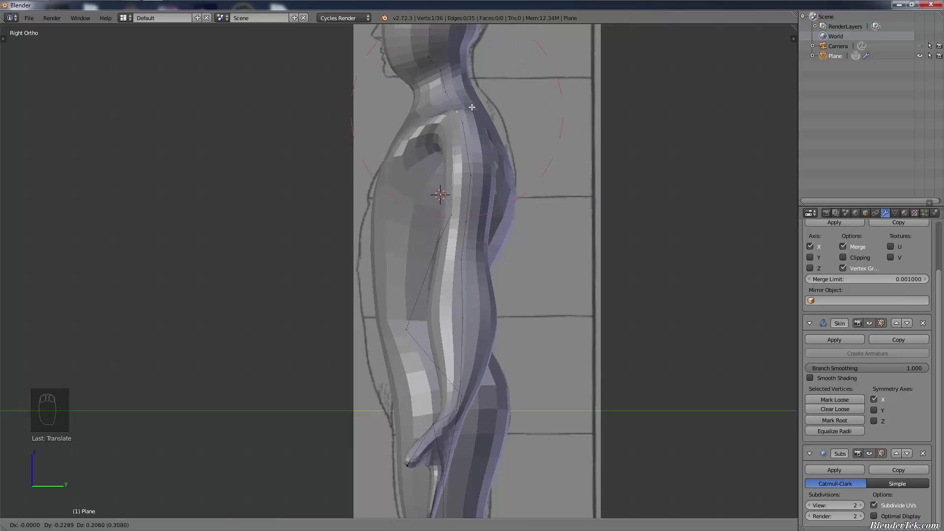
{"action": "left_click", "coordinate": [463, 112]}
{"action": "right_click", "coordinate": [407, 323]}
{"action": "key", "text": "g"}
{"action": "key", "text": "y"}
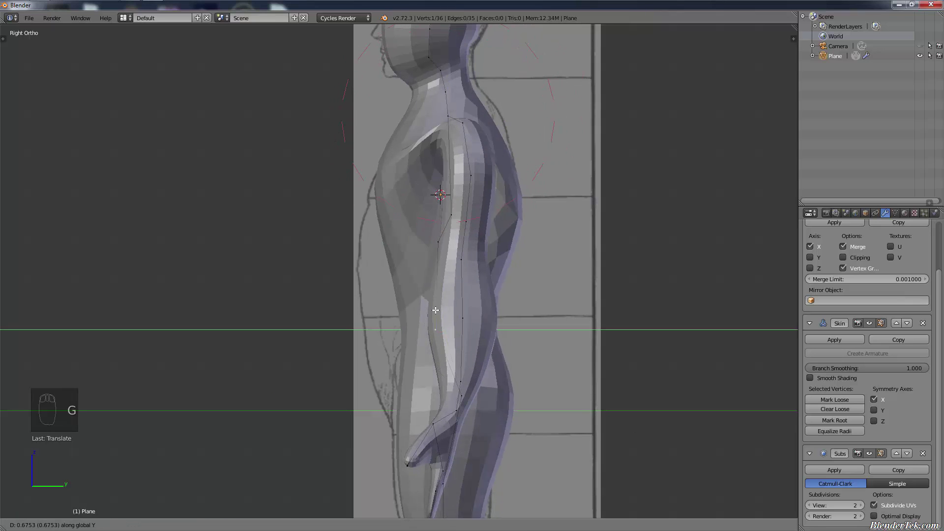
{"action": "left_click", "coordinate": [407, 313]}
Step: Stretch the pelvis vertex's skin along Y and adjust its height to fit the side reference
{"action": "key", "text": "ctrl+a"}
{"action": "key", "text": "y"}
{"action": "left_click", "coordinate": [444, 316]}
{"action": "key", "text": "g"}
{"action": "key", "text": "z"}
{"action": "left_click", "coordinate": [424, 341]}
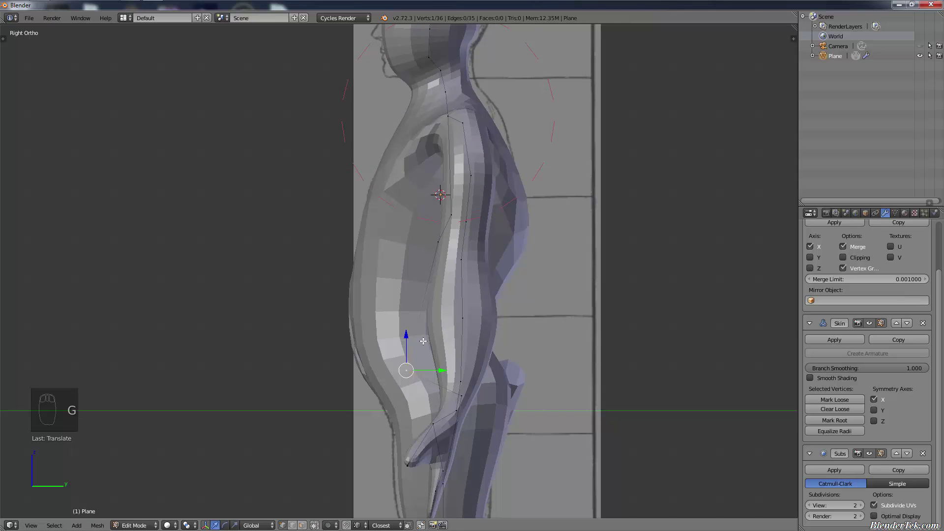
{"action": "key", "text": "g"}
{"action": "left_click", "coordinate": [423, 326]}
Step: Resize the skin at the shoulder vertex
{"action": "middle_click_drag", "start_coordinate": [392, 258], "coordinate": [497, 300]}
{"action": "right_click", "coordinate": [420, 104]}
{"action": "key", "text": "ctrl+a"}
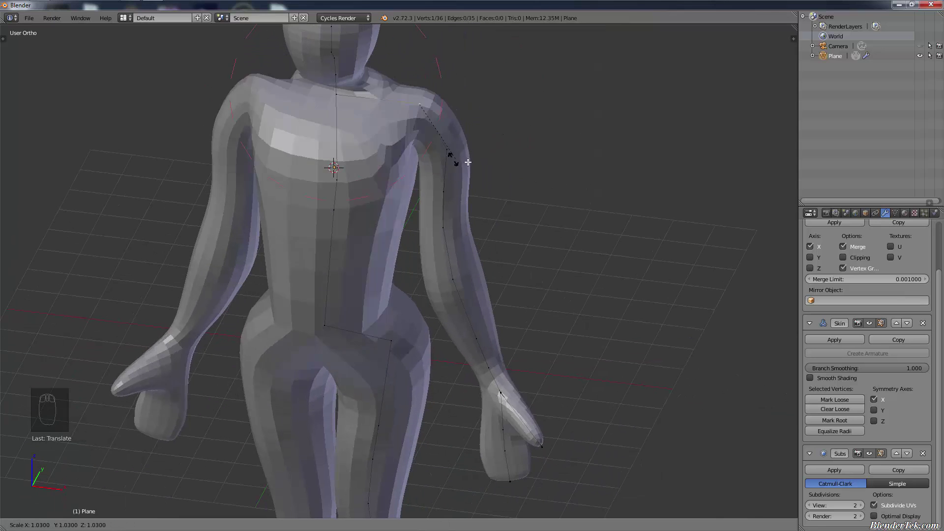
{"action": "left_click", "coordinate": [481, 177]}
Step: In the front view, pull the shoulder vertex inward beside the collar and raise the upper-arm vertex to the reference shoulder
{"action": "key", "text": "KP_1"}
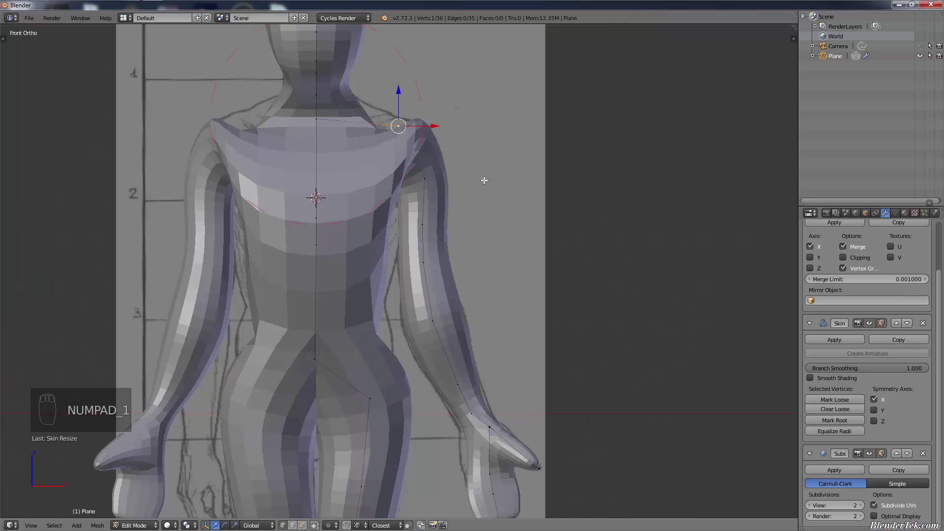
{"action": "key", "text": "g"}
{"action": "middle_click", "coordinate": [436, 137]}
{"action": "left_click", "coordinate": [373, 137]}
{"action": "right_click", "coordinate": [445, 173]}
{"action": "key", "text": "g"}
{"action": "left_click", "coordinate": [460, 145]}
Step: Widen the skin along X at the chest vertex by about 1.48 and at the mid-torso vertex below it
{"action": "right_click", "coordinate": [332, 199]}
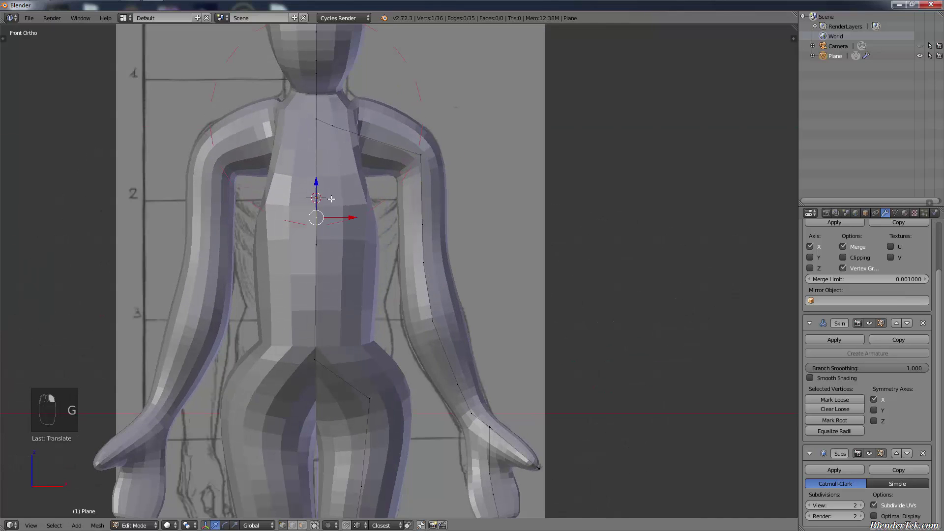
{"action": "key", "text": "ctrl+a"}
{"action": "key", "text": "x"}
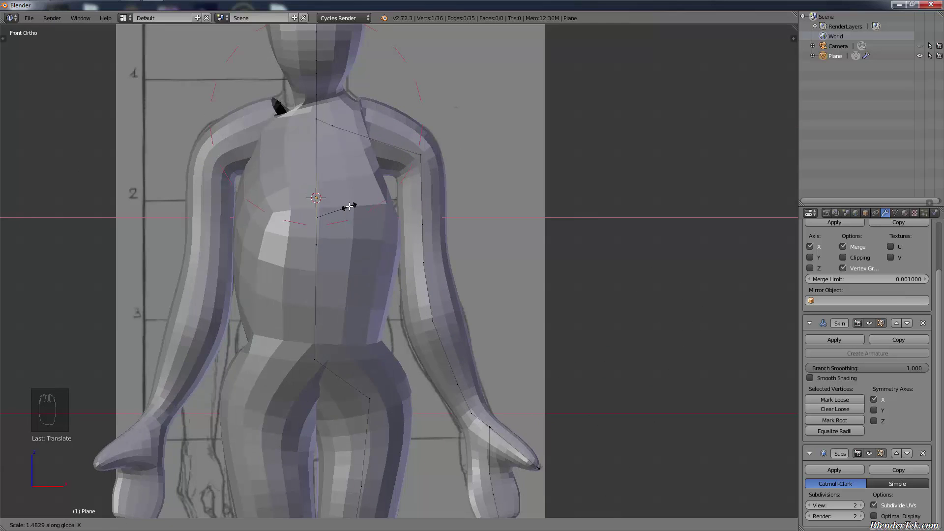
{"action": "left_click", "coordinate": [348, 212]}
{"action": "right_click", "coordinate": [323, 249]}
{"action": "key", "text": "ctrl+a"}
{"action": "key", "text": "x"}
{"action": "left_click", "coordinate": [311, 260]}
Step: Widen the skin at the pelvis vertex along X by about 1.78
{"action": "right_click", "coordinate": [314, 351]}
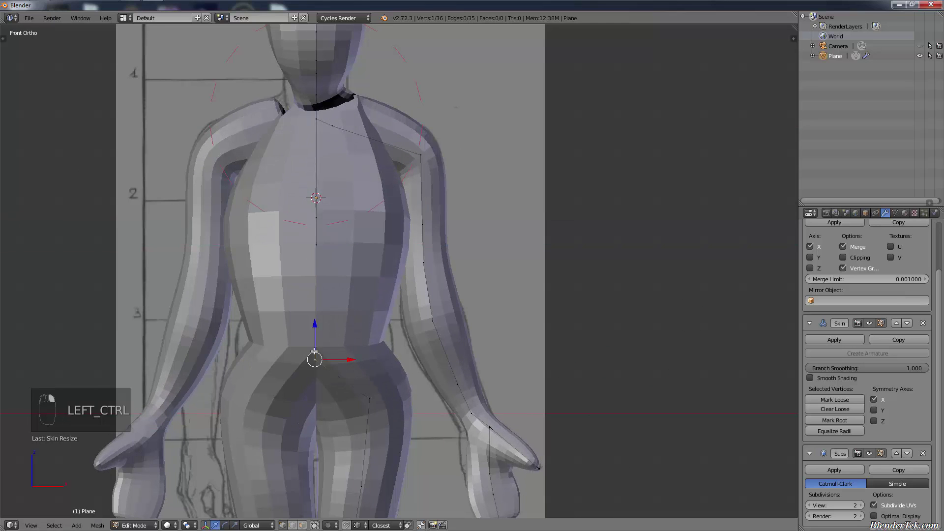
{"action": "key", "text": "ctrl+a"}
{"action": "key", "text": "x"}
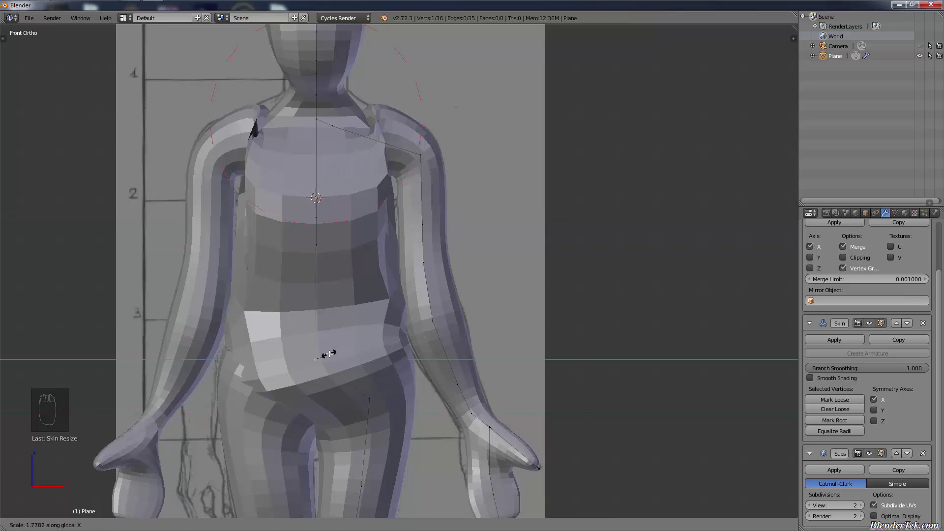
{"action": "left_click", "coordinate": [328, 354]}
Step: Try marking the pelvis vertex as loose and as the skin root, and clear its loose mark
{"action": "left_click", "coordinate": [848, 411]}
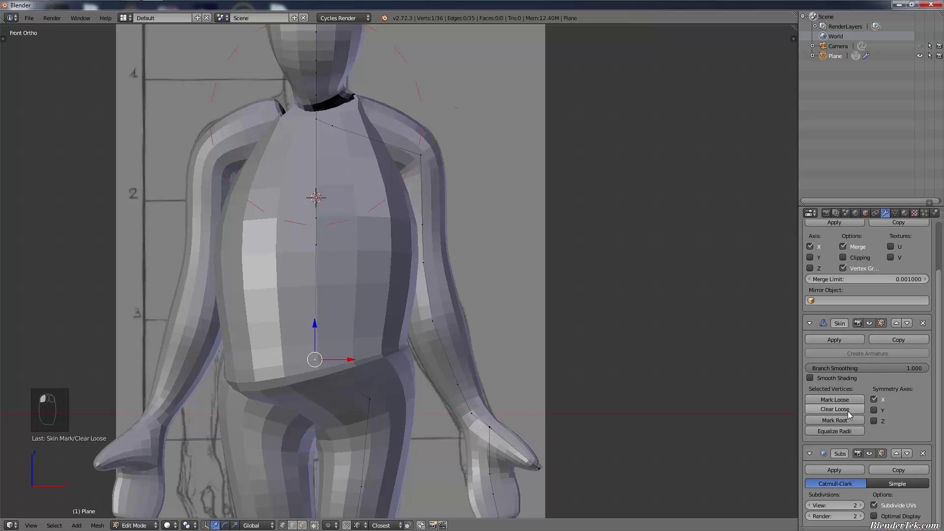
{"action": "left_click", "coordinate": [848, 412]}
{"action": "left_click", "coordinate": [850, 400]}
{"action": "left_click", "coordinate": [841, 421]}
{"action": "left_click", "coordinate": [847, 411]}
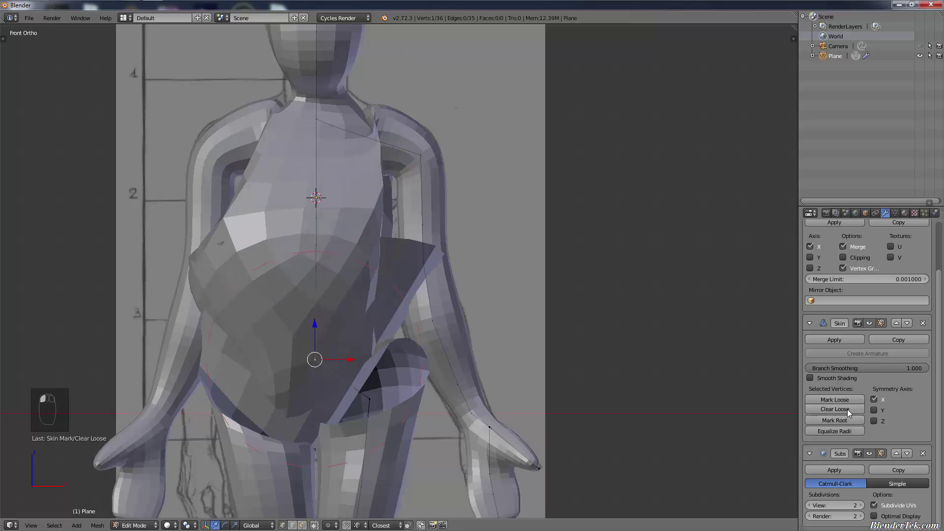
Step: Try the mid-torso vertex as the skin root, and mark the neck vertex as root instead
{"action": "right_click", "coordinate": [316, 244]}
{"action": "left_click", "coordinate": [844, 421]}
{"action": "right_click", "coordinate": [316, 120]}
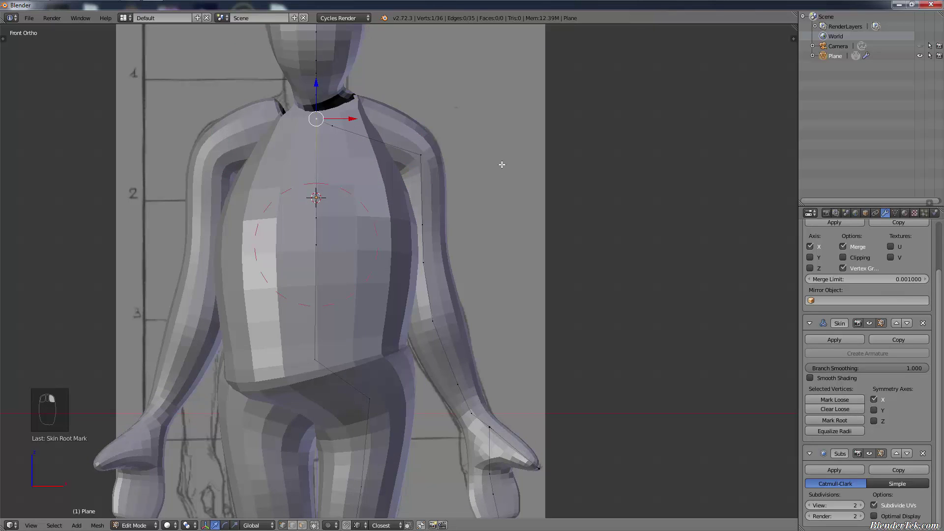
{"action": "right_click", "coordinate": [316, 95]}
{"action": "left_click", "coordinate": [845, 420]}
Step: Stretch the skin at the chest vertex along Y by about 1.39
{"action": "scroll", "coordinate": [511, 268], "scroll_direction": "down", "scroll_amount": 3}
{"action": "middle_click_drag", "start_coordinate": [487, 261], "coordinate": [443, 204]}
{"action": "key", "text": "ctrl+a"}
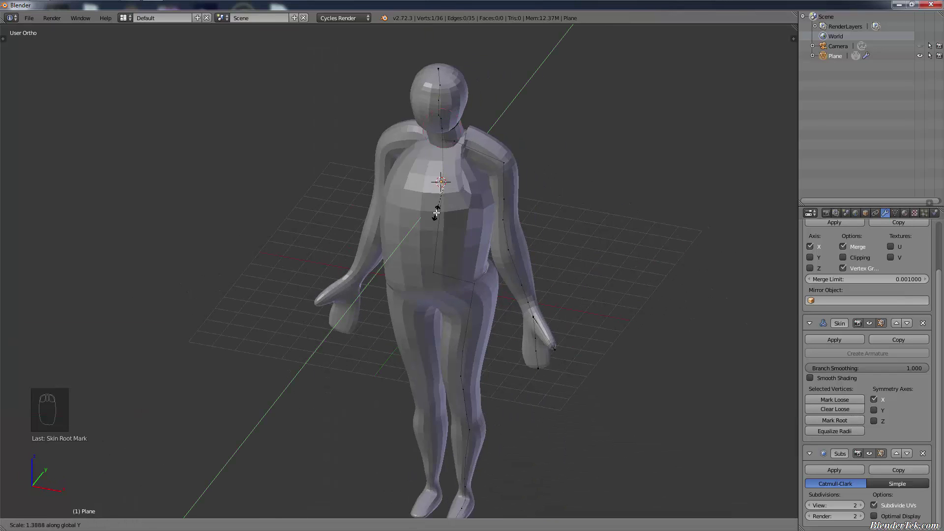
{"action": "left_click", "coordinate": [436, 213]}
Step: Move the pelvis vertex back about 0.16 along Y
{"action": "right_click", "coordinate": [432, 271]}
{"action": "middle_click_drag", "start_coordinate": [504, 293], "coordinate": [432, 279]}
{"action": "key", "text": "g"}
{"action": "key", "text": "y"}
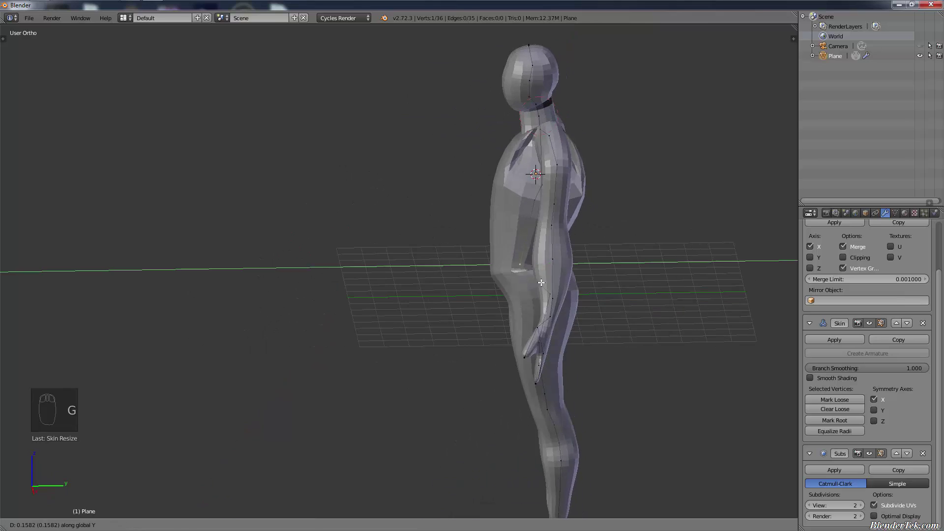
{"action": "left_click", "coordinate": [541, 282]}
Step: Set the Subdivision Surface modifier's view subdivisions to 1, comparing the mesh with higher levels
{"action": "middle_click_drag", "start_coordinate": [541, 283], "coordinate": [492, 401]}
{"action": "left_click", "coordinate": [810, 506]}
{"action": "middle_click_drag", "start_coordinate": [644, 383], "coordinate": [748, 370]}
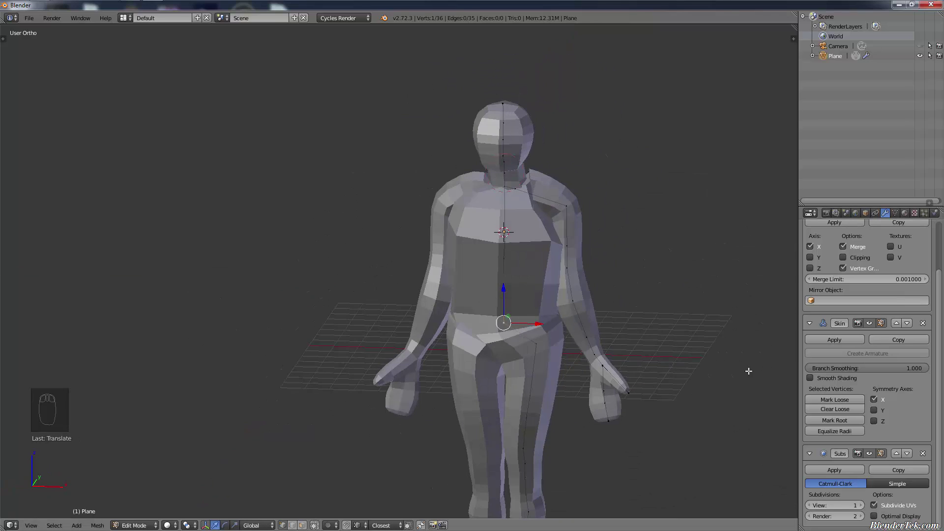
{"action": "left_click", "coordinate": [860, 506]}
{"action": "left_click", "coordinate": [860, 506]}
{"action": "left_click", "coordinate": [809, 508]}
{"action": "left_click", "coordinate": [809, 507]}
Step: Apply the Mirror modifier in Object Mode and set the Skin modifier's Branch Smoothing to 0.000
{"action": "scroll", "coordinate": [807, 443], "scroll_direction": "up", "scroll_amount": 3}
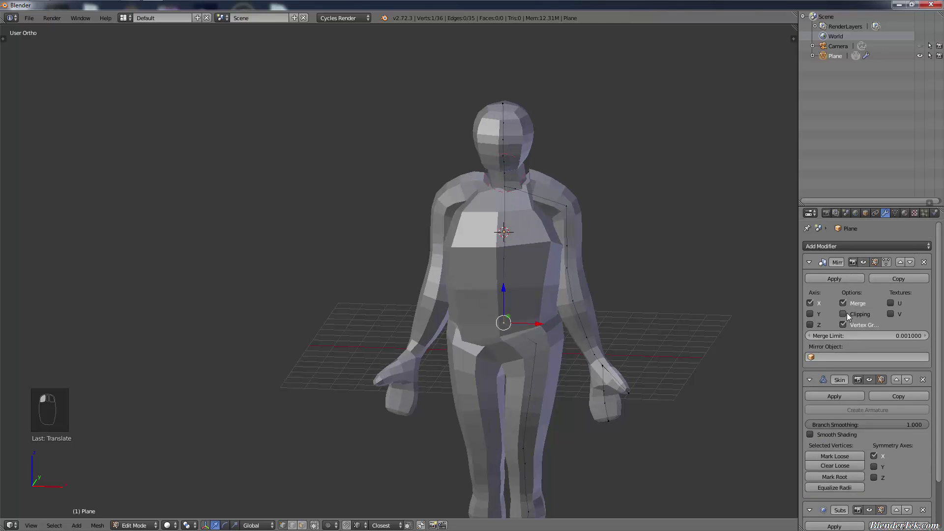
{"action": "left_click", "coordinate": [834, 278]}
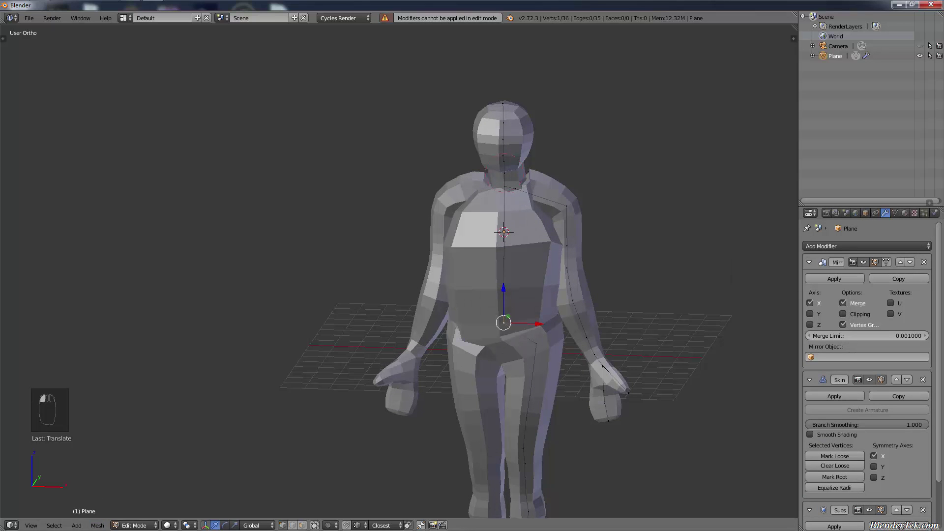
{"action": "key", "text": "Tab"}
{"action": "left_click", "coordinate": [835, 278]}
{"action": "left_click_drag", "start_coordinate": [838, 307], "coordinate": [708, 305]}
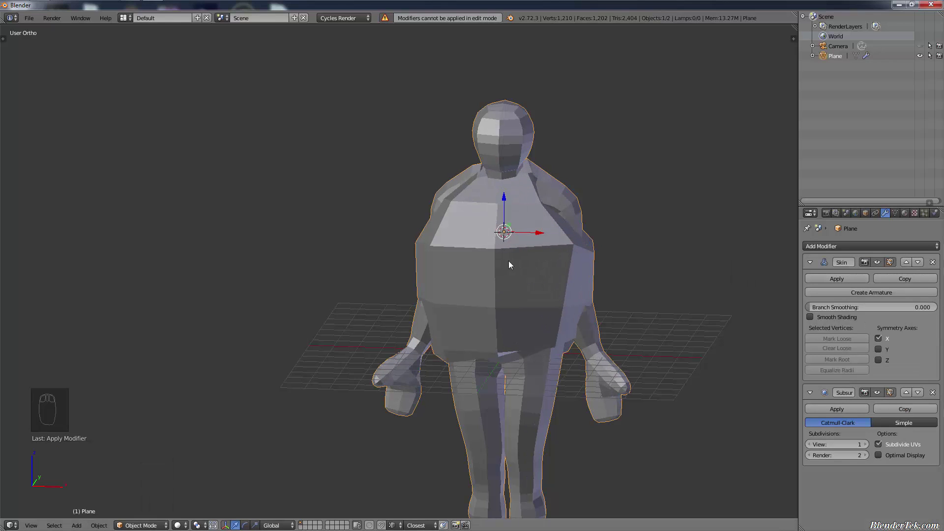
Step: Return to Edit Mode and resize the skin at the chest vertex along X
{"action": "key", "text": "Tab"}
{"action": "right_click", "coordinate": [509, 240]}
{"action": "key", "text": "ctrl+a"}
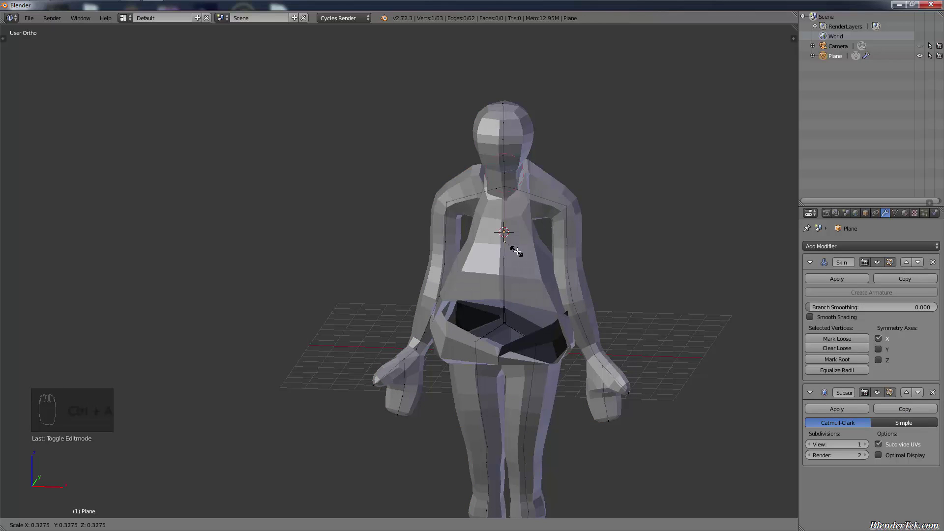
{"action": "key", "text": "x"}
{"action": "left_click", "coordinate": [517, 259]}
{"action": "key", "text": "ctrl+a"}
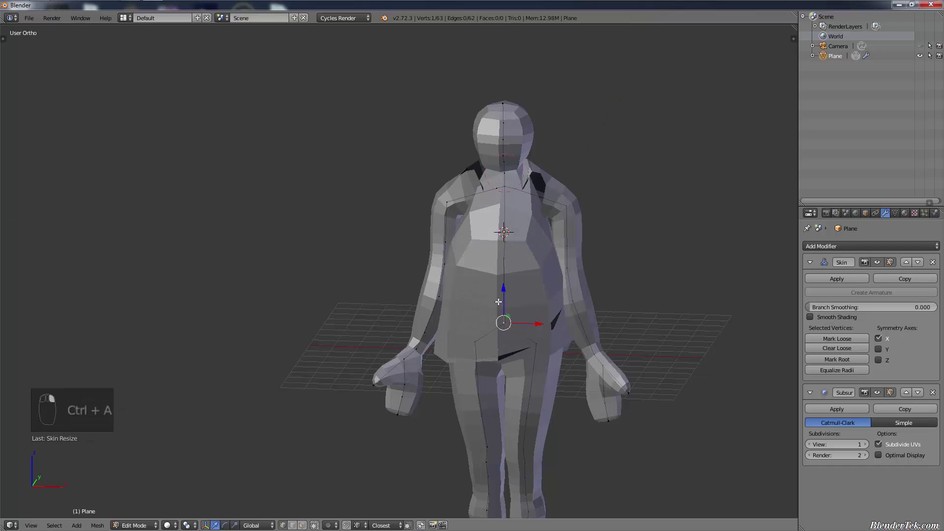
Step: Try resizing the skin at the lower-torso vertex along a single axis and moving that vertex in front view
{"action": "key", "text": "KP_1"}
{"action": "key", "text": "x"}
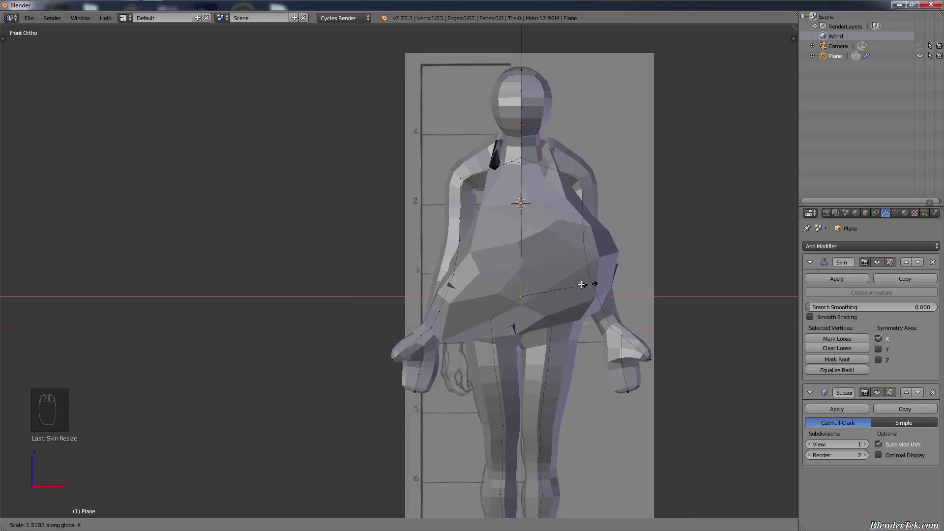
{"action": "key", "text": "y"}
{"action": "left_click", "coordinate": [552, 333]}
{"action": "key", "text": "g"}
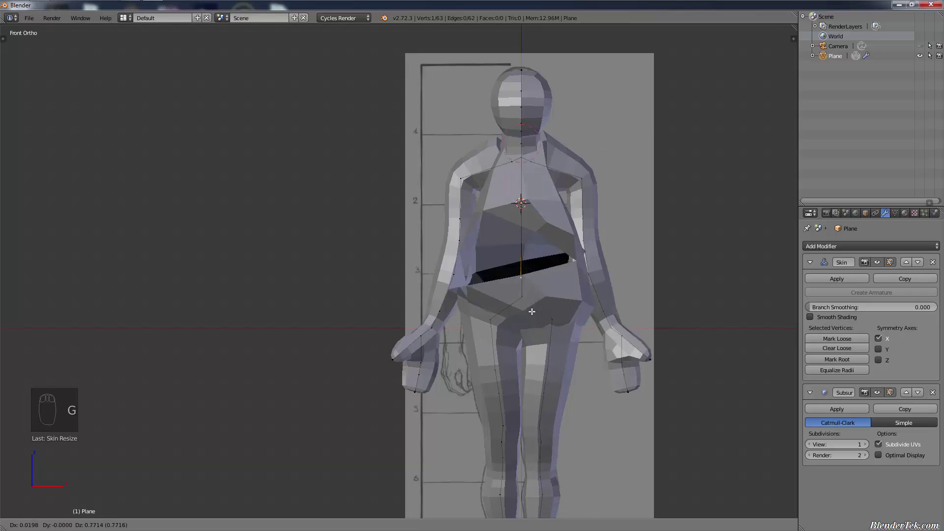
{"action": "right_click", "coordinate": [527, 320]}
Step: Select all skeleton vertices and remove doubles
{"action": "key", "text": "a"}
{"action": "key", "text": "a"}
{"action": "key", "text": "a"}
{"action": "left_click", "coordinate": [105, 526]}
{"action": "mouse_move", "coordinate": [128, 397]}
{"action": "left_click", "coordinate": [248, 345]}
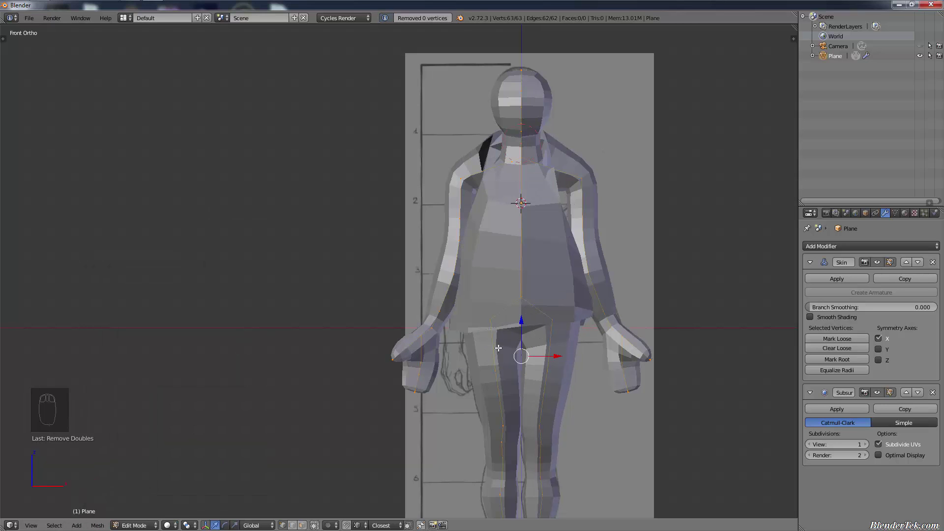
Step: Undo the recent edits back to Object Mode, before the Mirror modifier was applied
{"action": "right_click", "coordinate": [539, 301]}
{"action": "scroll", "coordinate": [541, 302], "scroll_direction": "up", "scroll_amount": 10}
{"action": "key", "text": "g"}
{"action": "scroll", "coordinate": [445, 306], "scroll_direction": "down", "scroll_amount": 10}
{"action": "key", "text": "ctrl+z"}
{"action": "key", "text": "ctrl+z"}
{"action": "key", "text": "ctrl+z"}
{"action": "key", "text": "ctrl+z"}
{"action": "key", "text": "ctrl+z"}
{"action": "key", "text": "ctrl+z"}
{"action": "key", "text": "ctrl+z"}
{"action": "key", "text": "ctrl+z"}
{"action": "key", "text": "ctrl+z"}
{"action": "key", "text": "ctrl+z"}
{"action": "key", "text": "ctrl+z"}
{"action": "key", "text": "ctrl+z"}
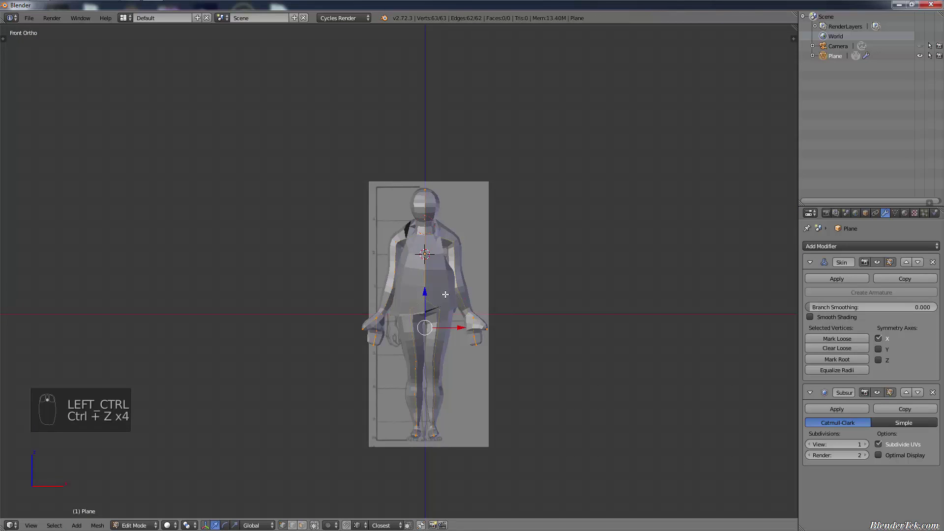
{"action": "key", "text": "ctrl+z"}
{"action": "key", "text": "ctrl+z"}
{"action": "key", "text": "ctrl+z"}
Step: Reorder the modifier stack, placing Mirror below Skin and Subdivision Surface at the very start
{"action": "left_click", "coordinate": [908, 262]}
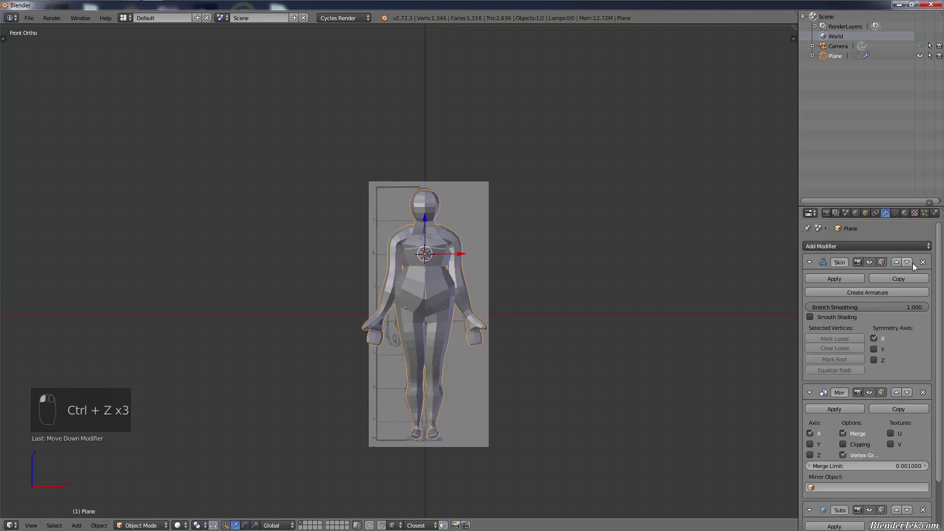
{"action": "middle_click_drag", "start_coordinate": [524, 272], "coordinate": [490, 299]}
{"action": "scroll", "coordinate": [489, 300], "scroll_direction": "up", "scroll_amount": 4}
{"action": "middle_click_drag", "start_coordinate": [394, 268], "coordinate": [471, 271], "text": "shift"}
{"action": "scroll", "coordinate": [471, 271], "scroll_direction": "up", "scroll_amount": 2}
{"action": "mouse_move", "coordinate": [440, 179]}
{"action": "middle_mouse_down"}
{"action": "mouse_move", "coordinate": [492, 171]}
{"action": "mouse_move", "coordinate": [459, 178]}
{"action": "middle_mouse_up"}
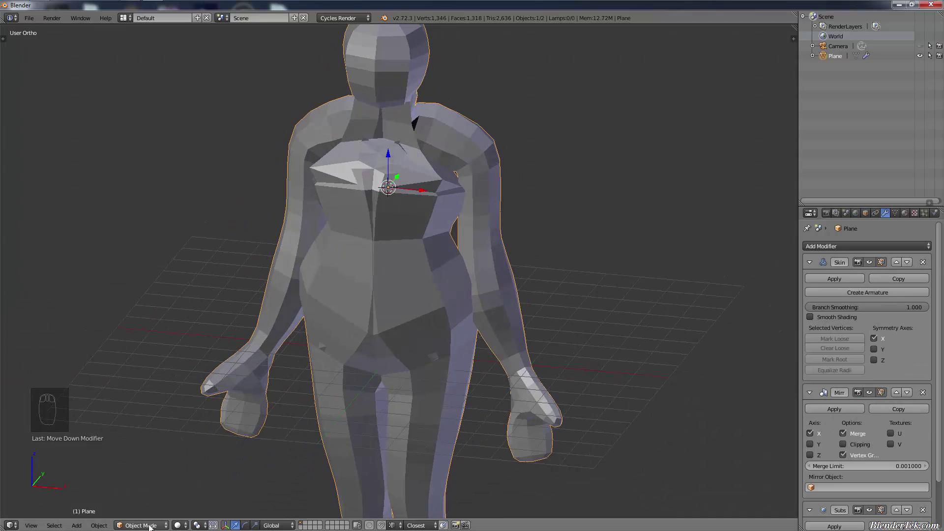
{"action": "scroll", "coordinate": [870, 495], "scroll_direction": "down", "scroll_amount": 3}
{"action": "left_click", "coordinate": [896, 454]}
{"action": "left_click", "coordinate": [896, 394]}
{"action": "scroll", "coordinate": [576, 280], "scroll_direction": "down", "scroll_amount": 3}
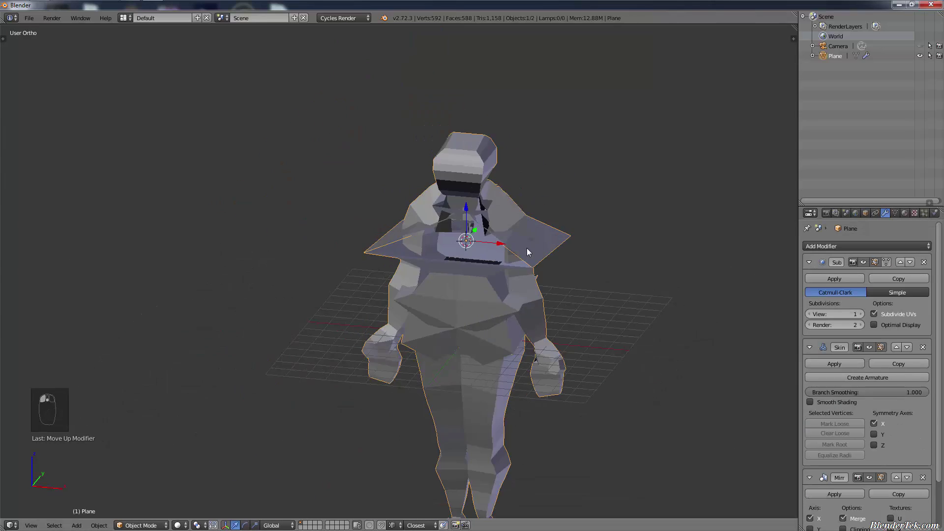
Step: In Edit Mode, shrink the skin at the lower-torso and chest vertices and set the Subdivision Surface view subdivisions to 2
{"action": "scroll", "coordinate": [524, 251], "scroll_direction": "up", "scroll_amount": 2}
{"action": "middle_click_drag", "start_coordinate": [522, 255], "coordinate": [497, 284]}
{"action": "key", "text": "shift+a"}
{"action": "key", "text": "ctrl+a"}
{"action": "left_click", "coordinate": [512, 232]}
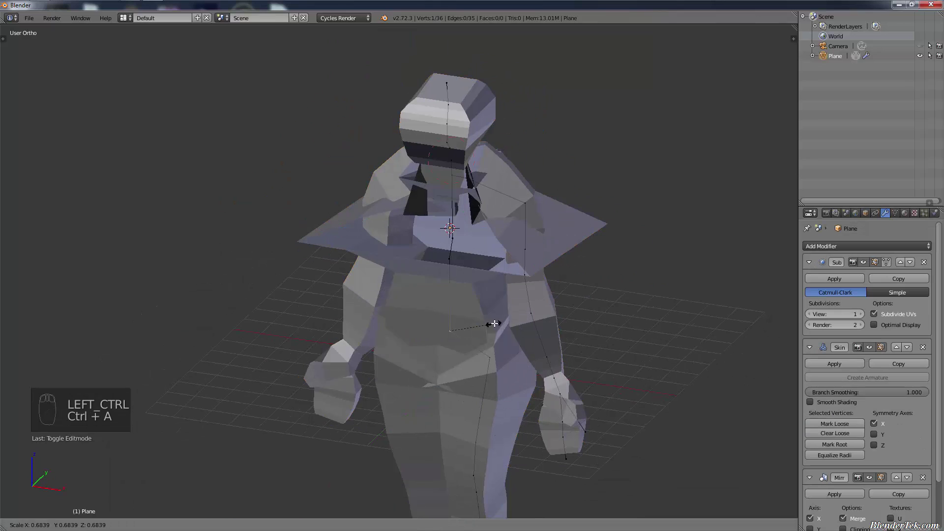
{"action": "key", "text": "Tab"}
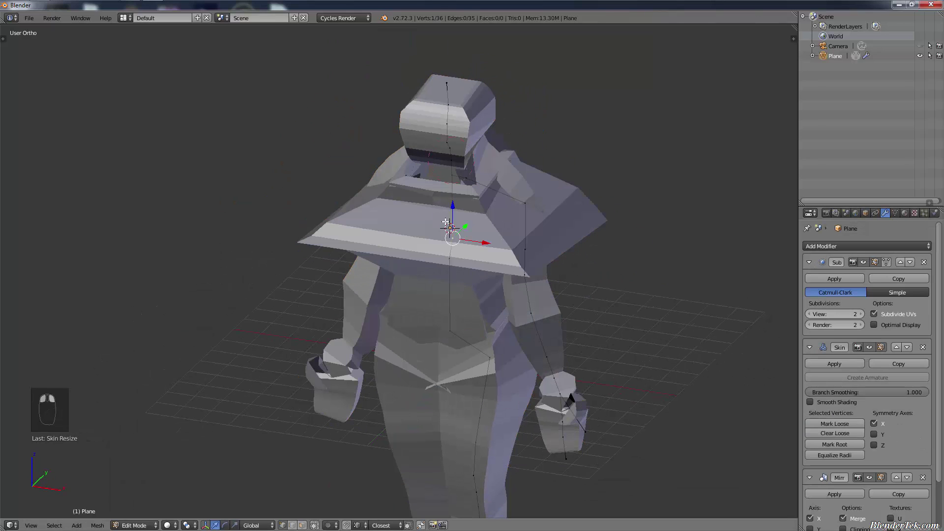
{"action": "key", "text": "ctrl+a"}
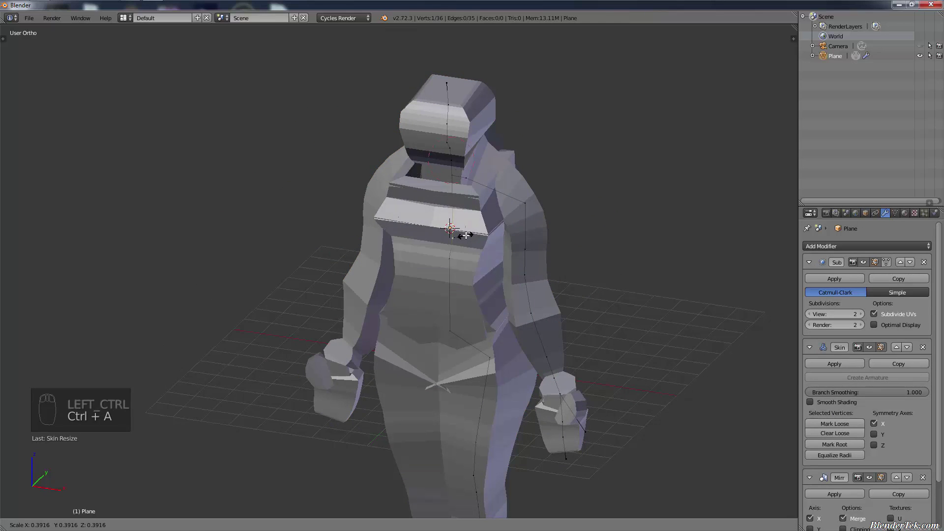
{"action": "left_click", "coordinate": [464, 234]}
Step: Move the Subdivision Surface modifier below Skin and enlarge the skin at the chest vertex
{"action": "middle_click_drag", "start_coordinate": [464, 234], "coordinate": [500, 219]}
{"action": "left_click", "coordinate": [909, 262]}
{"action": "middle_click_drag", "start_coordinate": [492, 276], "coordinate": [401, 265]}
{"action": "key", "text": "shift+a"}
{"action": "key", "text": "ctrl+a"}
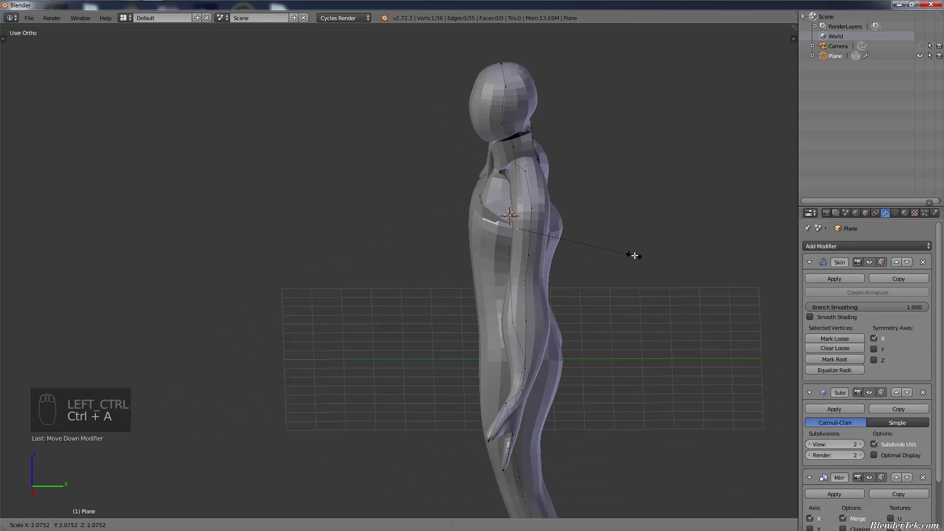
{"action": "left_click", "coordinate": [603, 250]}
Step: Move the vertex at the base of the neck forward along Y
{"action": "right_click", "coordinate": [508, 163]}
{"action": "key", "text": "g"}
{"action": "key", "text": "y"}
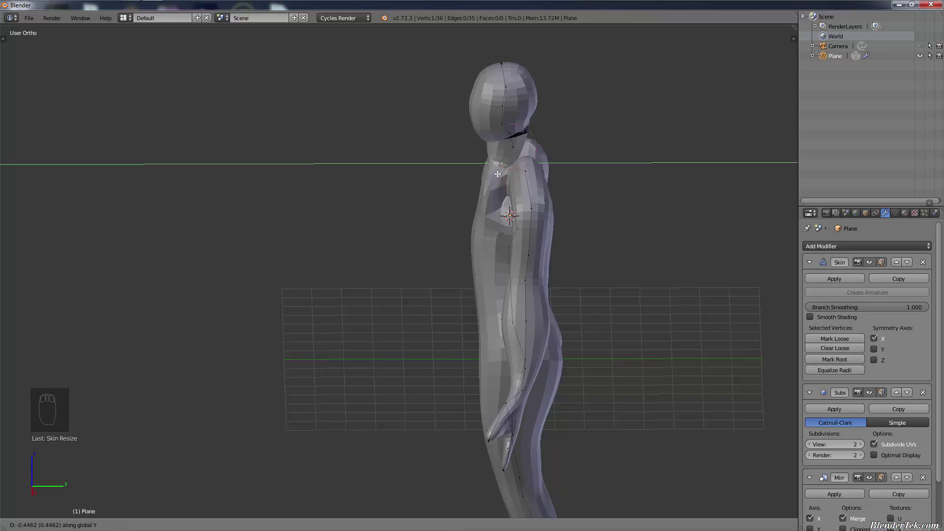
{"action": "left_click", "coordinate": [502, 173]}
Step: Mark the chest spine vertex as the skin root and equalize its radii
{"action": "middle_click_drag", "start_coordinate": [590, 174], "coordinate": [472, 179]}
{"action": "middle_click_drag", "start_coordinate": [472, 180], "coordinate": [276, 279], "text": "shift"}
{"action": "scroll", "coordinate": [275, 279], "scroll_direction": "up", "scroll_amount": 4}
{"action": "right_click", "coordinate": [401, 349]}
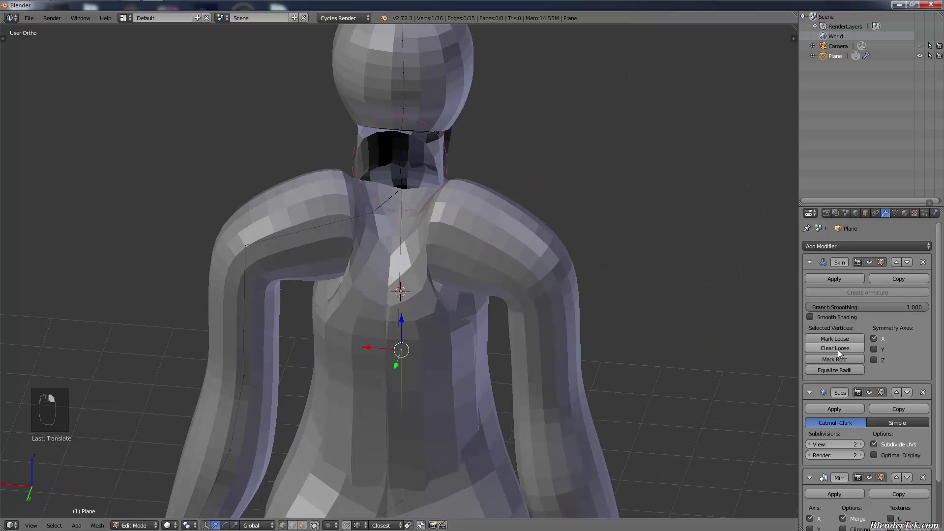
{"action": "left_click", "coordinate": [841, 358]}
{"action": "left_click", "coordinate": [845, 371]}
Step: Select all skeleton vertices and equalize their skin radii
{"action": "key", "text": "a"}
{"action": "key", "text": "a"}
{"action": "key", "text": "a"}
{"action": "key", "text": "a"}
{"action": "key", "text": "a"}
{"action": "key", "text": "a"}
{"action": "left_click", "coordinate": [826, 372]}
Step: Apply the Skin, Subdivision Surface and Mirror modifiers in Object Mode
{"action": "scroll", "coordinate": [427, 236], "scroll_direction": "down", "scroll_amount": 6}
{"action": "middle_click_drag", "start_coordinate": [373, 222], "coordinate": [512, 213]}
{"action": "middle_click_drag", "start_coordinate": [511, 214], "coordinate": [542, 231], "text": "shift"}
{"action": "scroll", "coordinate": [542, 232], "scroll_direction": "up", "scroll_amount": 1}
{"action": "left_click", "coordinate": [834, 278]}
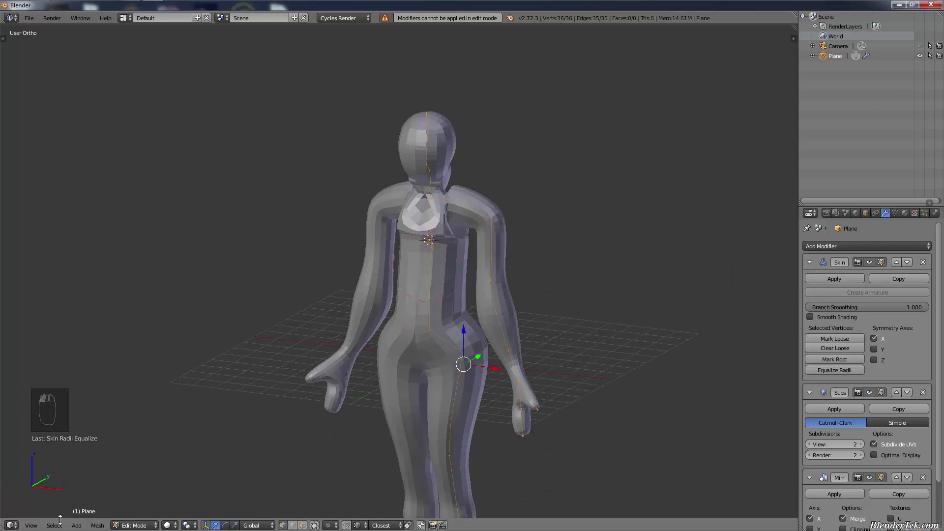
{"action": "key", "text": "Tab"}
{"action": "left_click", "coordinate": [834, 279]}
{"action": "left_click", "coordinate": [833, 278]}
{"action": "left_click", "coordinate": [834, 279]}
Step: Try moving the whole figure up along Z, and undo the move
{"action": "scroll", "coordinate": [547, 294], "scroll_direction": "up", "scroll_amount": 2}
{"action": "middle_click_drag", "start_coordinate": [484, 256], "coordinate": [441, 267]}
{"action": "scroll", "coordinate": [474, 262], "scroll_direction": "down", "scroll_amount": 4}
{"action": "scroll", "coordinate": [441, 267], "scroll_direction": "up", "scroll_amount": 1}
{"action": "key", "text": "g"}
{"action": "key", "text": "z"}
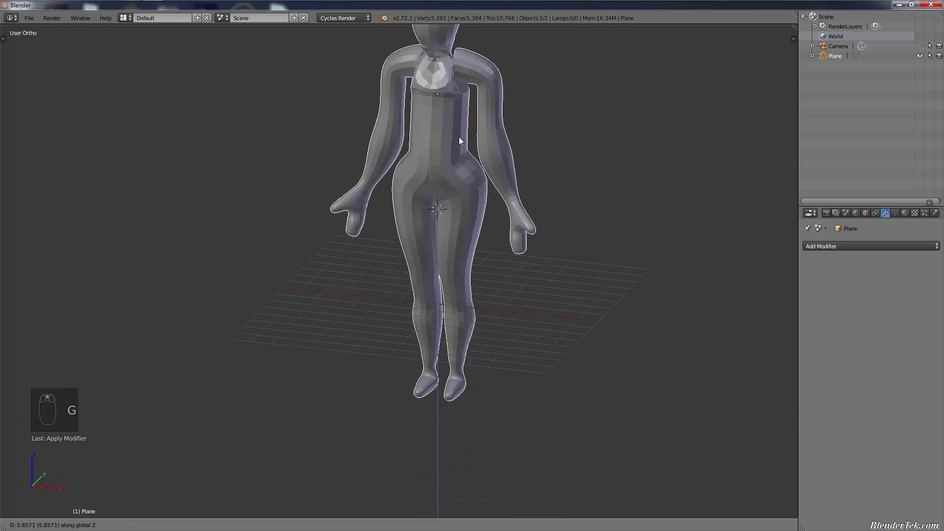
{"action": "left_click", "coordinate": [476, 74]}
{"action": "scroll", "coordinate": [477, 73], "scroll_direction": "down", "scroll_amount": 2}
{"action": "key", "text": "KP_1"}
{"action": "scroll", "coordinate": [476, 74], "scroll_direction": "up", "scroll_amount": 1}
{"action": "middle_click_drag", "start_coordinate": [476, 73], "coordinate": [439, 217], "text": "shift"}
{"action": "key", "text": "ctrl+z"}
Step: Switch the figure to Sculpt Mode in front view, show the brush settings and choose the Draw brush
{"action": "mouse_move", "coordinate": [529, 295]}
{"action": "middle_mouse_down", "text": "shift"}
{"action": "mouse_move", "coordinate": [542, 160]}
{"action": "mouse_move", "coordinate": [600, 207]}
{"action": "middle_mouse_up", "text": "shift"}
{"action": "key", "text": "KP_3"}
{"action": "key", "text": "KP_1"}
{"action": "scroll", "coordinate": [525, 177], "scroll_direction": "up", "scroll_amount": 2}
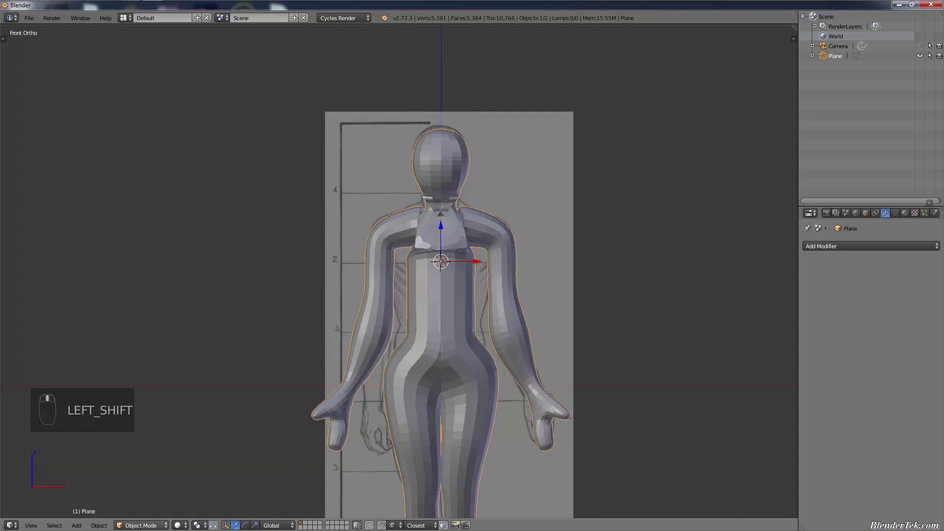
{"action": "left_click", "coordinate": [143, 525]}
{"action": "left_click", "coordinate": [143, 484]}
{"action": "key", "text": "t"}
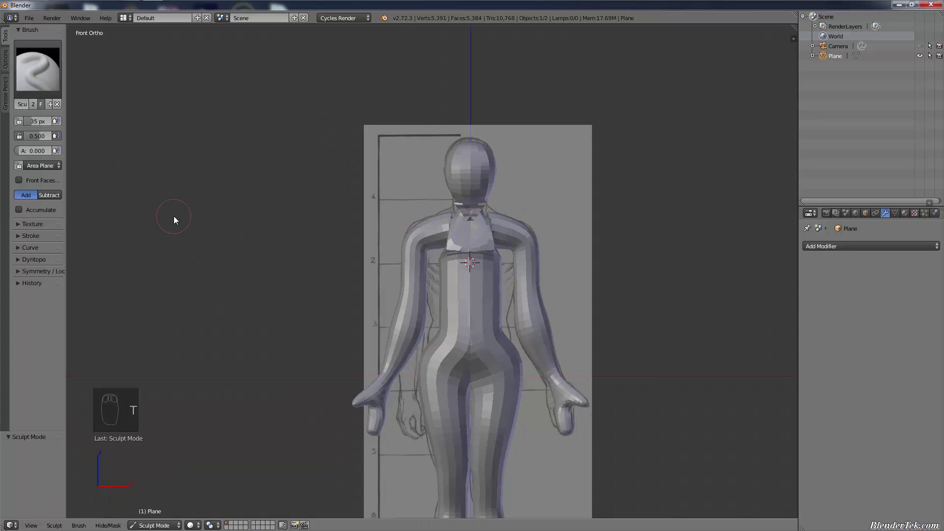
{"action": "key", "text": "x"}
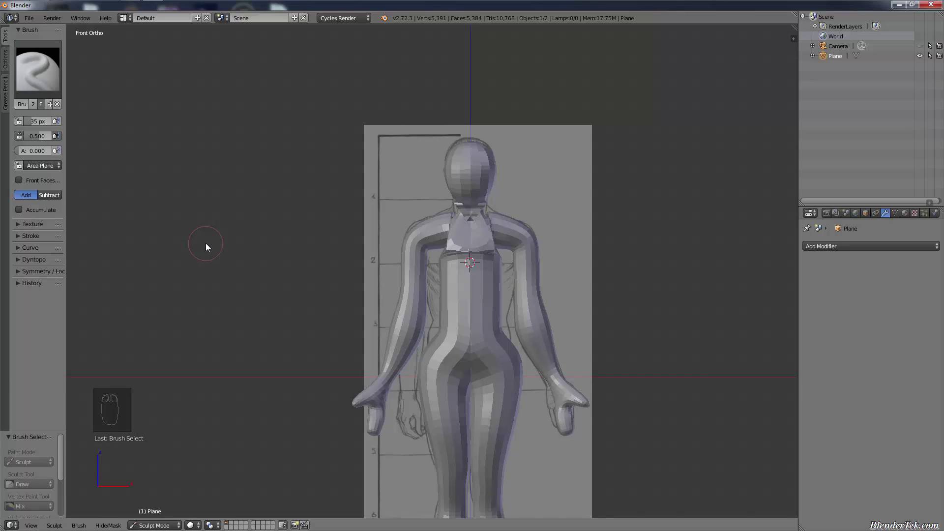
{"action": "key", "text": "ctrl+z"}
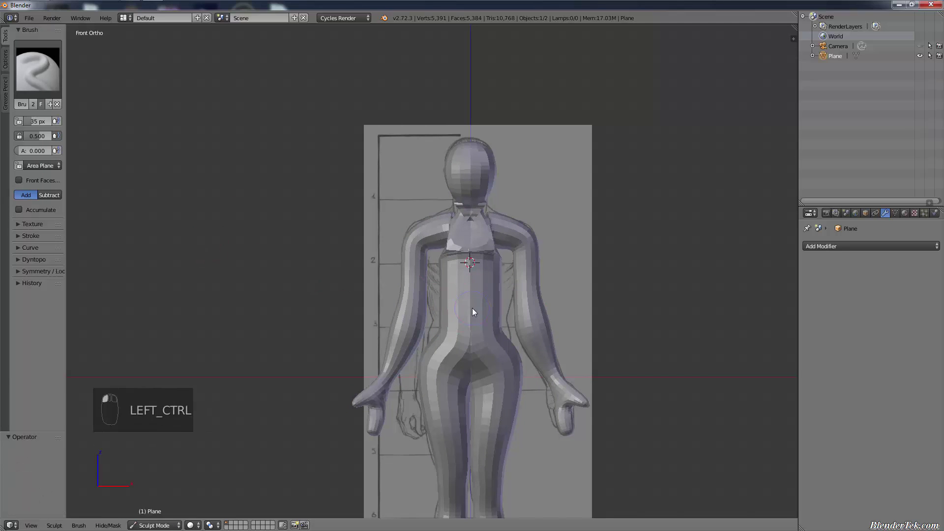
{"action": "key", "text": "ctrl+z"}
Step: Enable dynamic topology with a 5.70 px detail size and smooth shading, and show the symmetry options
{"action": "left_click", "coordinate": [21, 260]}
{"action": "left_click", "coordinate": [38, 275]}
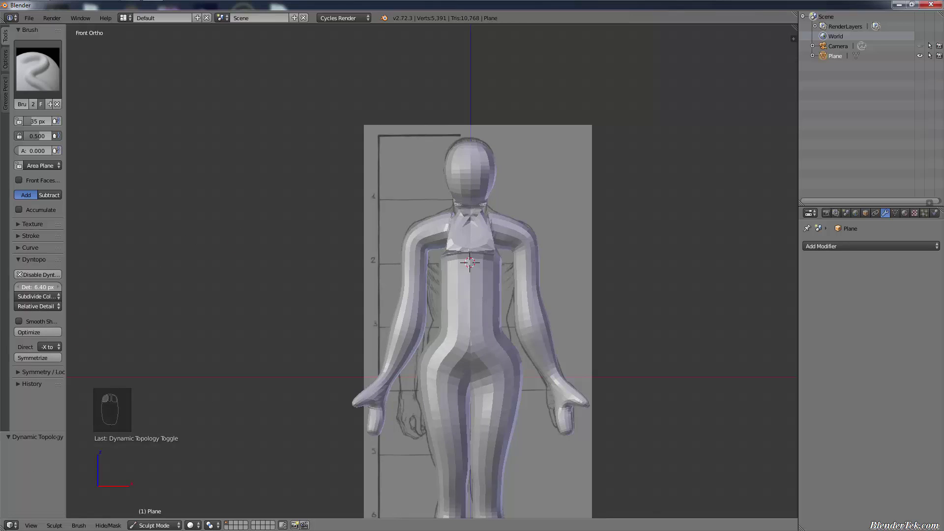
{"action": "left_click", "coordinate": [19, 321]}
{"action": "left_click", "coordinate": [33, 372]}
Step: Carve two symmetrical eye sockets into the front of the head
{"action": "scroll", "coordinate": [464, 197], "scroll_direction": "up", "scroll_amount": 7}
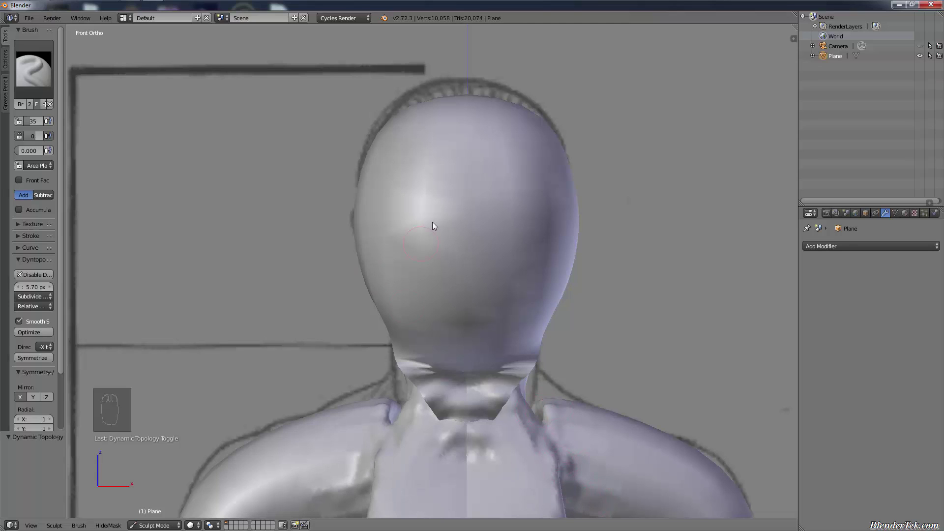
{"action": "key", "text": "KP_1"}
{"action": "key", "text": "ctrl"}
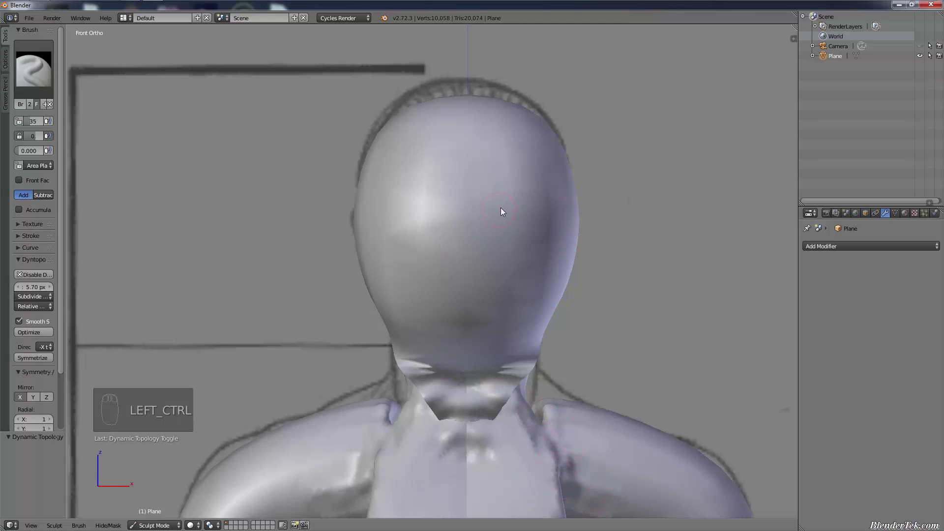
{"action": "right_click", "coordinate": [509, 216]}
{"action": "left_click", "coordinate": [509, 215]}
{"action": "mouse_move", "coordinate": [512, 210]}
{"action": "left_mouse_down", "text": "ctrl"}
{"action": "mouse_move", "coordinate": [544, 212]}
{"action": "mouse_move", "coordinate": [507, 216]}
{"action": "mouse_move", "coordinate": [521, 221]}
{"action": "left_mouse_up", "text": "ctrl"}
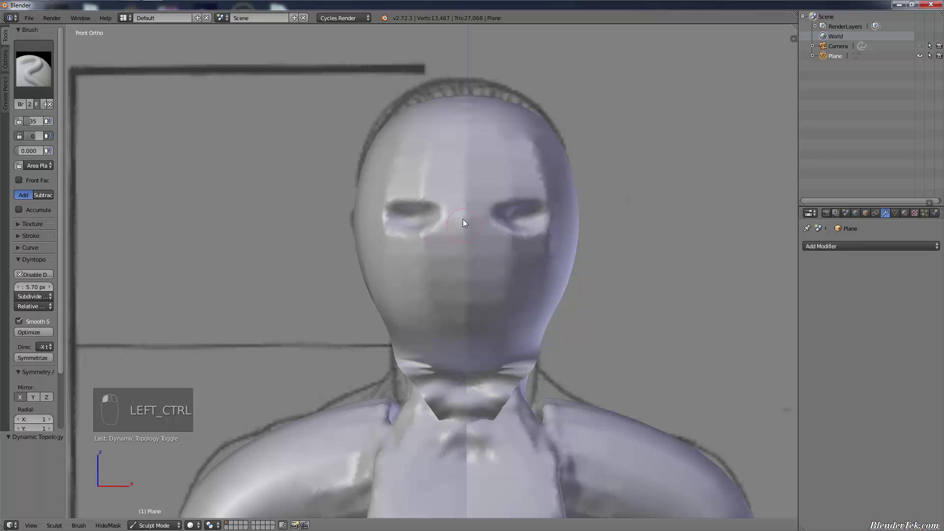
Step: Build up the nose between the eye sockets, from the bridge down to the tip
{"action": "left_click_drag", "start_coordinate": [463, 220], "coordinate": [473, 217], "text": "ctrl"}
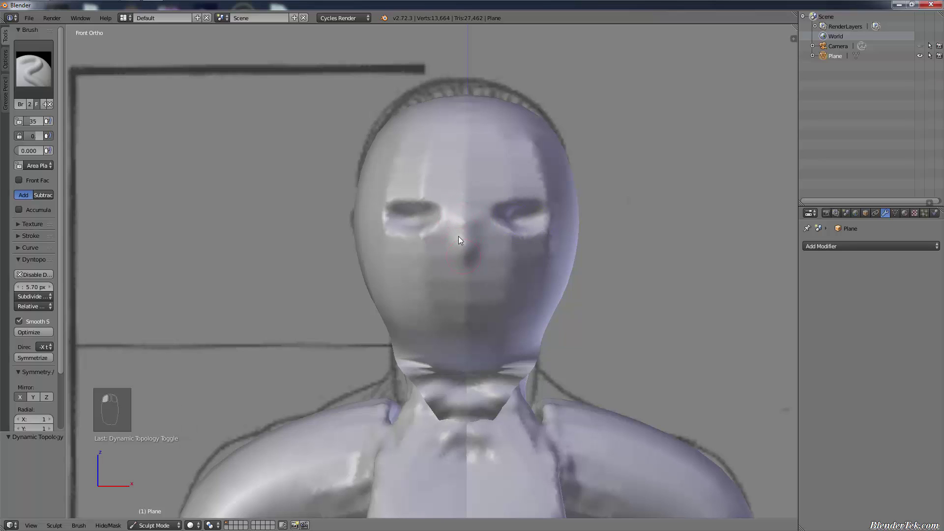
{"action": "mouse_move", "coordinate": [467, 263]}
{"action": "left_mouse_down"}
{"action": "mouse_move", "coordinate": [482, 275]}
{"action": "mouse_move", "coordinate": [473, 270]}
{"action": "left_mouse_up"}
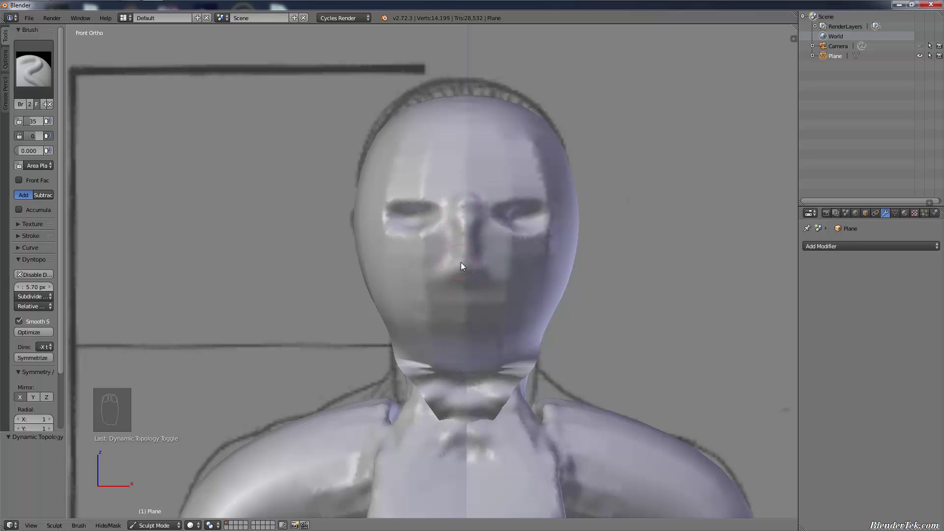
{"action": "left_click_drag", "start_coordinate": [461, 210], "coordinate": [464, 203]}
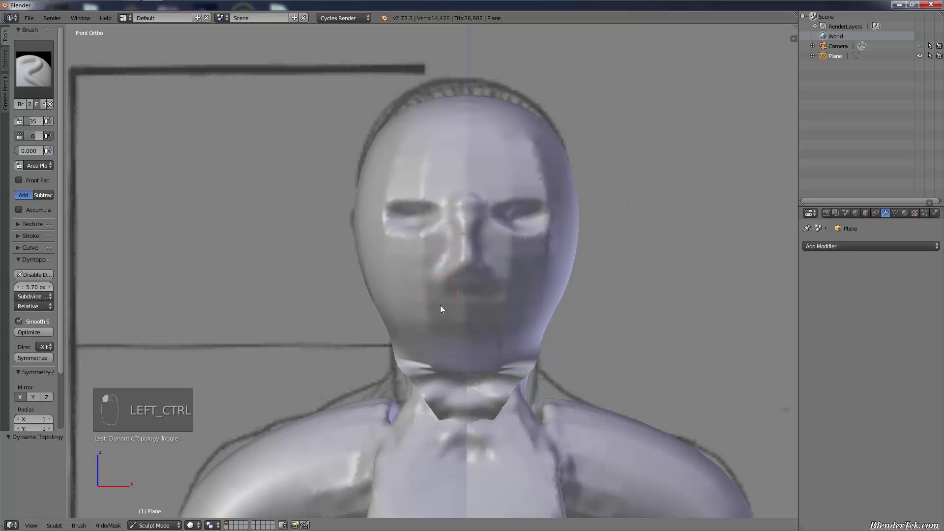
Step: Carve the mouth line below the nose and shape the lips around it
{"action": "mouse_move", "coordinate": [444, 315]}
{"action": "left_mouse_down", "text": "ctrl"}
{"action": "mouse_move", "coordinate": [447, 301]}
{"action": "mouse_move", "coordinate": [467, 321]}
{"action": "mouse_move", "coordinate": [400, 327]}
{"action": "mouse_move", "coordinate": [532, 314]}
{"action": "mouse_move", "coordinate": [528, 333]}
{"action": "mouse_move", "coordinate": [363, 311]}
{"action": "left_mouse_up", "text": "ctrl"}
{"action": "scroll", "coordinate": [454, 316], "scroll_direction": "up", "scroll_amount": 6}
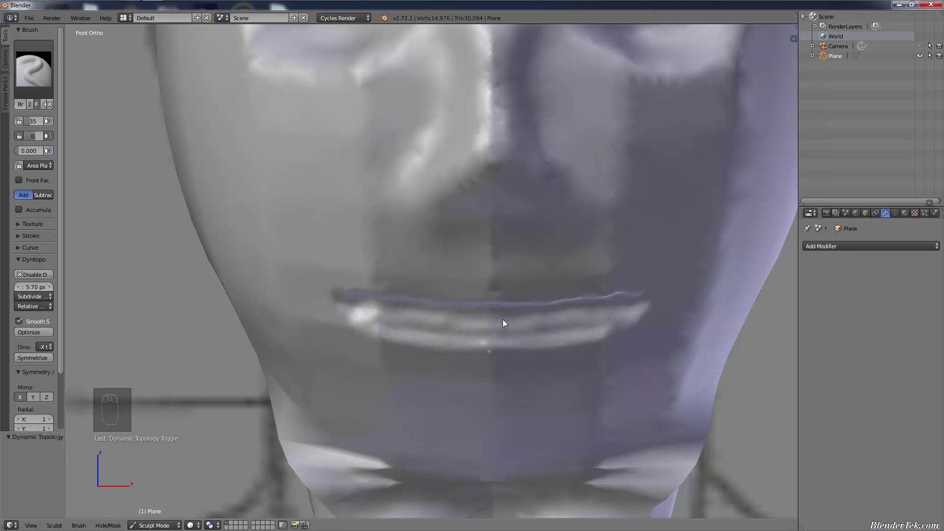
{"action": "left_click_drag", "start_coordinate": [502, 323], "coordinate": [451, 327], "text": "ctrl"}
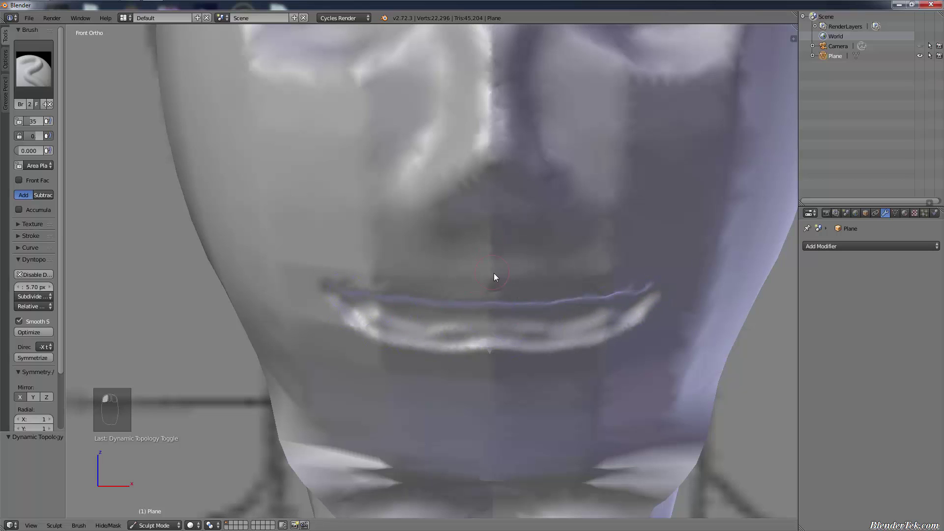
Step: Carve the groove above the upper lip and two nostrils on the underside of the nose
{"action": "mouse_move", "coordinate": [493, 273]}
{"action": "left_mouse_down", "text": "ctrl"}
{"action": "mouse_move", "coordinate": [491, 291]}
{"action": "mouse_move", "coordinate": [495, 251]}
{"action": "left_mouse_up", "text": "ctrl"}
{"action": "middle_click_drag", "start_coordinate": [509, 304], "coordinate": [469, 218]}
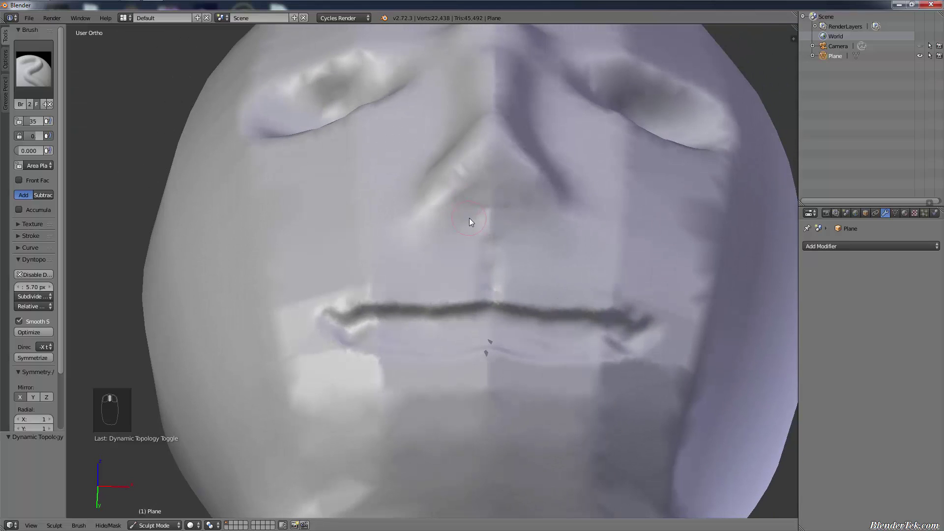
{"action": "mouse_move", "coordinate": [515, 202]}
{"action": "left_mouse_down", "text": "ctrl"}
{"action": "mouse_move", "coordinate": [534, 195]}
{"action": "mouse_move", "coordinate": [519, 188]}
{"action": "mouse_move", "coordinate": [529, 209]}
{"action": "left_mouse_up", "text": "ctrl"}
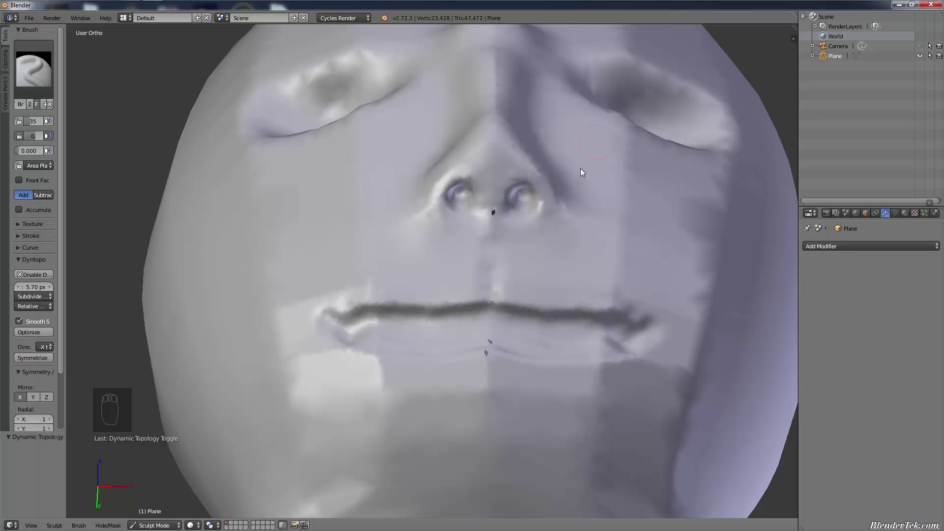
Step: Sculpt eyelid folds and inner-corner details inside both eye sockets
{"action": "middle_click_drag", "start_coordinate": [596, 142], "coordinate": [597, 193]}
{"action": "middle_click_drag", "start_coordinate": [596, 192], "coordinate": [535, 287], "text": "shift"}
{"action": "scroll", "coordinate": [534, 287], "scroll_direction": "up", "scroll_amount": 2}
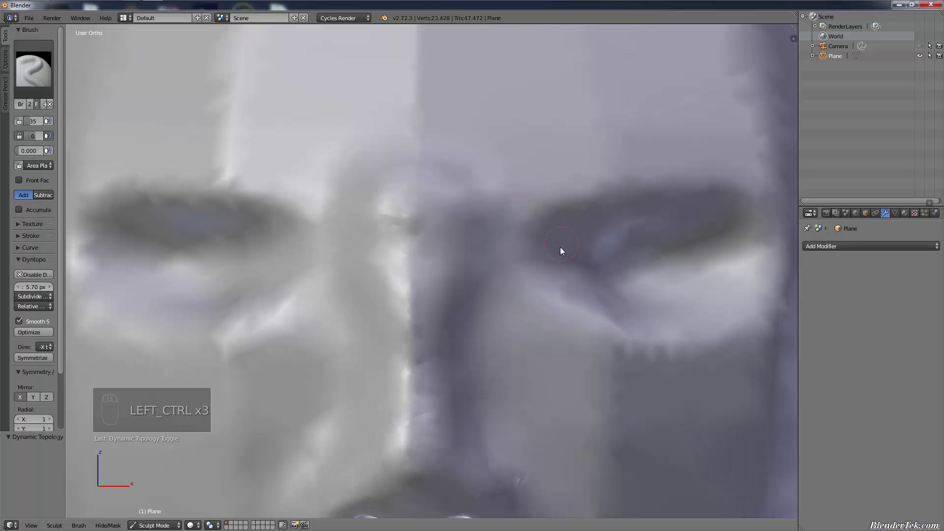
{"action": "left_click_drag", "start_coordinate": [566, 250], "coordinate": [550, 257], "text": "ctrl"}
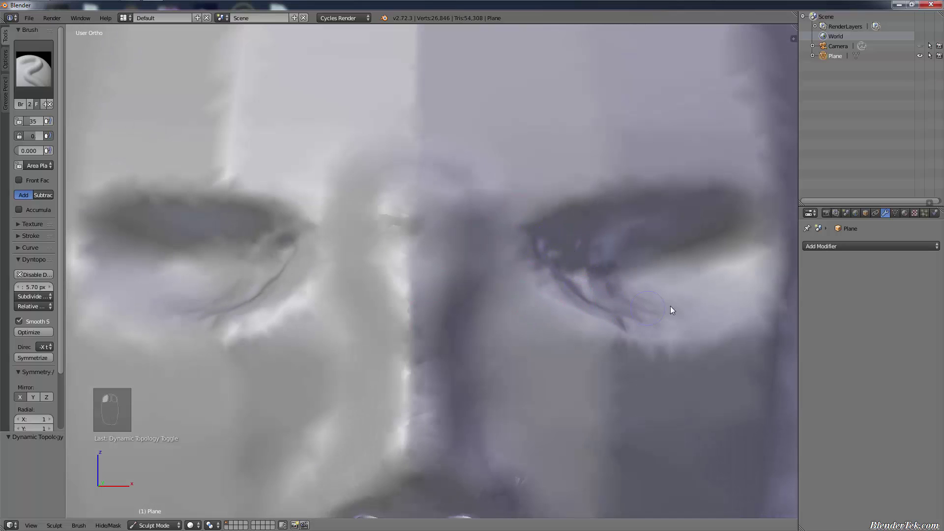
{"action": "left_click_drag", "start_coordinate": [670, 306], "coordinate": [568, 242]}
{"action": "left_click_drag", "start_coordinate": [265, 238], "coordinate": [304, 249], "text": "ctrl"}
{"action": "left_click_drag", "start_coordinate": [305, 253], "coordinate": [279, 267]}
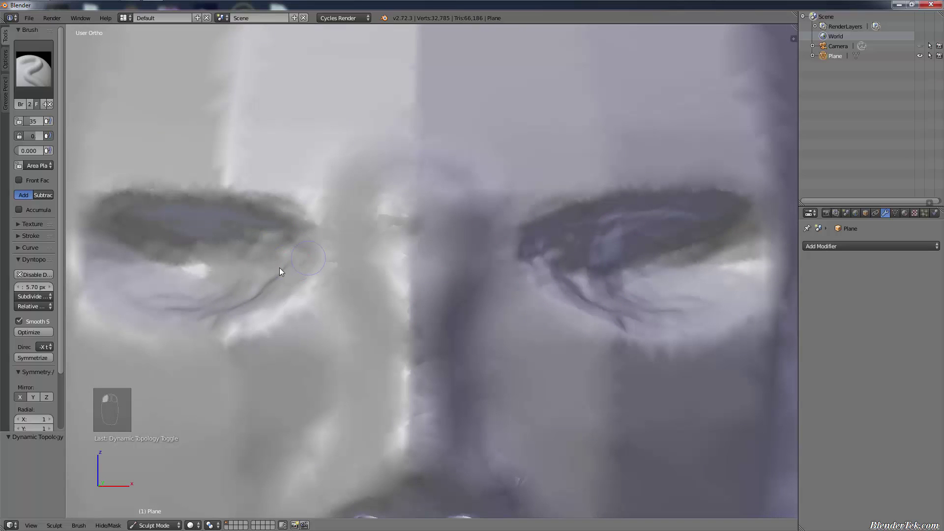
Step: Build up the brow ridges above both eyes, reaching in to the bridge of the nose
{"action": "scroll", "coordinate": [205, 135], "scroll_direction": "down", "scroll_amount": 5}
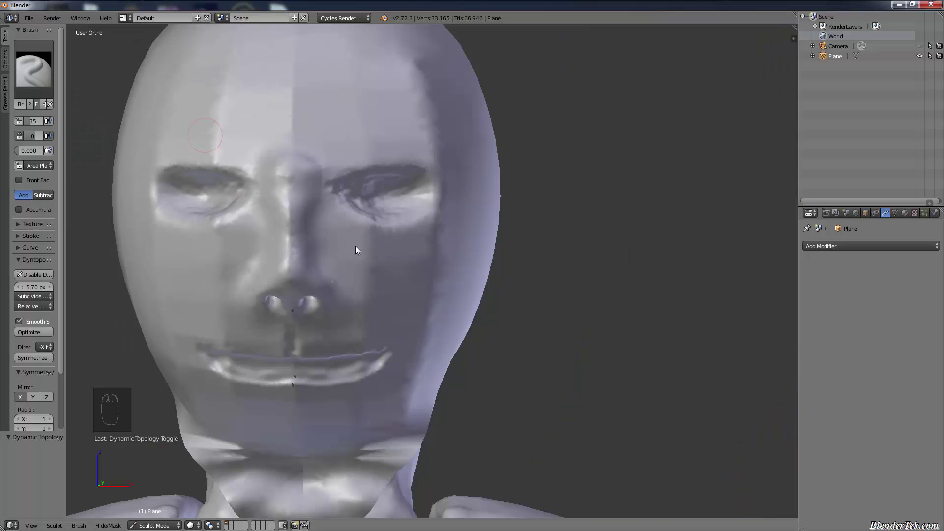
{"action": "mouse_move", "coordinate": [162, 129]}
{"action": "left_mouse_down"}
{"action": "mouse_move", "coordinate": [241, 137]}
{"action": "mouse_move", "coordinate": [175, 134]}
{"action": "left_mouse_up"}
{"action": "left_click_drag", "start_coordinate": [261, 146], "coordinate": [288, 146]}
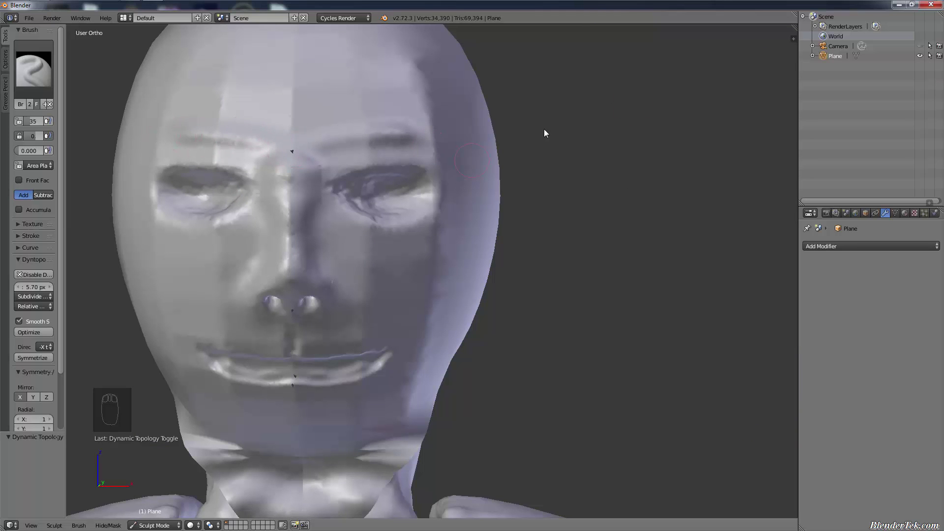
Step: Sculpt the raised outer rim and earlobe of an ear on the side of the head in the right side view
{"action": "middle_click_drag", "start_coordinate": [544, 129], "coordinate": [435, 176]}
{"action": "key", "text": "KP_3"}
{"action": "middle_click_drag", "start_coordinate": [584, 201], "coordinate": [414, 262], "text": "shift"}
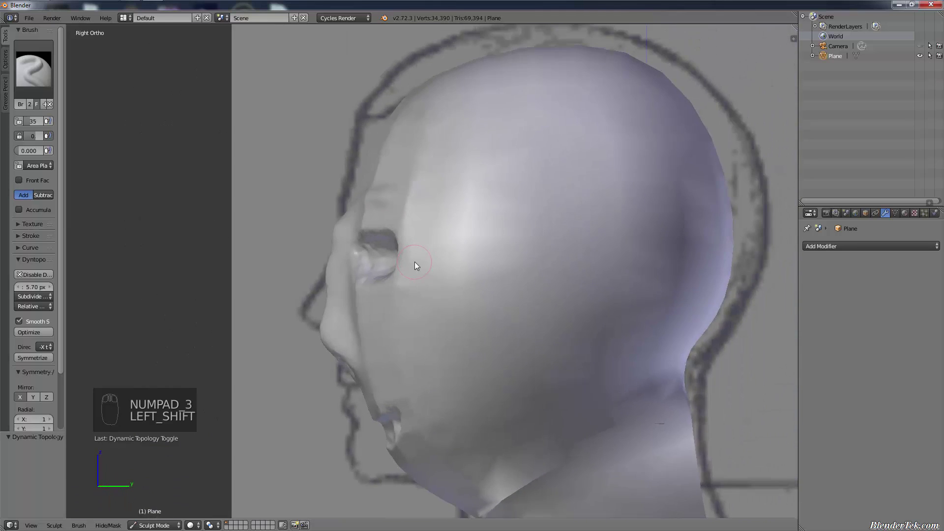
{"action": "left_click_drag", "start_coordinate": [540, 189], "coordinate": [555, 174]}
{"action": "left_click_drag", "start_coordinate": [588, 259], "coordinate": [551, 302]}
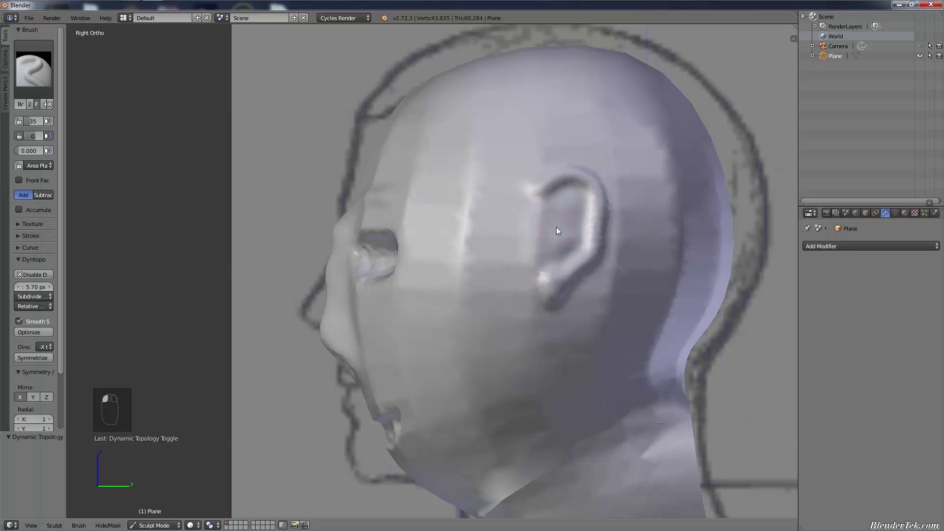
Step: Carve the small hollows inside the ear and build up the inner fold and front edge around them
{"action": "scroll", "coordinate": [553, 218], "scroll_direction": "up", "scroll_amount": 5}
{"action": "left_click_drag", "start_coordinate": [543, 270], "coordinate": [549, 279], "text": "ctrl"}
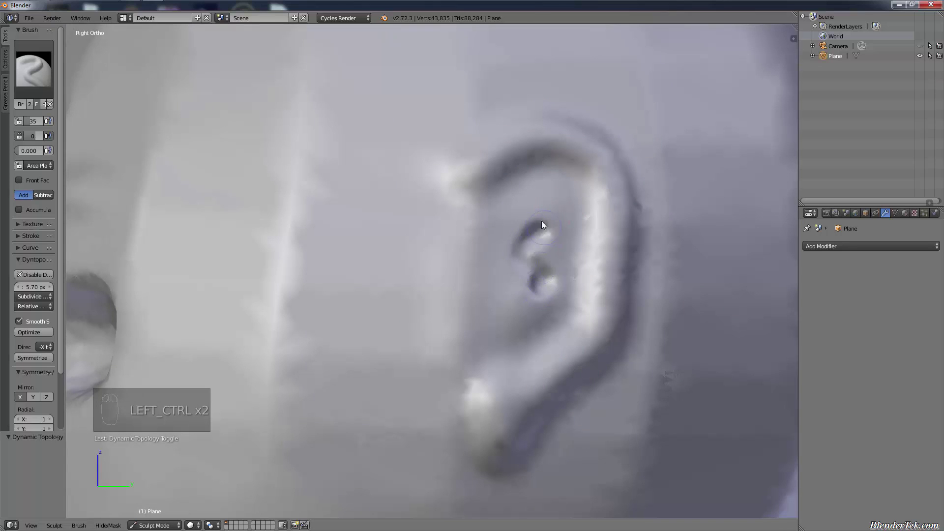
{"action": "mouse_move", "coordinate": [541, 220]}
{"action": "left_mouse_down", "text": "ctrl"}
{"action": "mouse_move", "coordinate": [546, 241]}
{"action": "mouse_move", "coordinate": [559, 210]}
{"action": "mouse_move", "coordinate": [513, 238]}
{"action": "left_mouse_up", "text": "ctrl"}
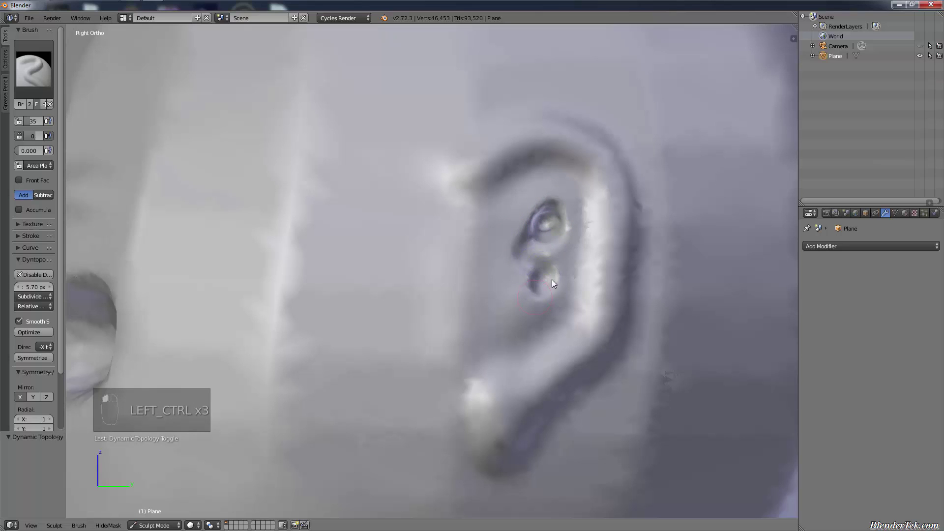
{"action": "left_click_drag", "start_coordinate": [551, 280], "coordinate": [508, 348]}
{"action": "mouse_move", "coordinate": [579, 203]}
{"action": "left_mouse_down"}
{"action": "mouse_move", "coordinate": [494, 354]}
{"action": "mouse_move", "coordinate": [481, 320]}
{"action": "left_mouse_up"}
{"action": "left_click_drag", "start_coordinate": [467, 233], "coordinate": [474, 252]}
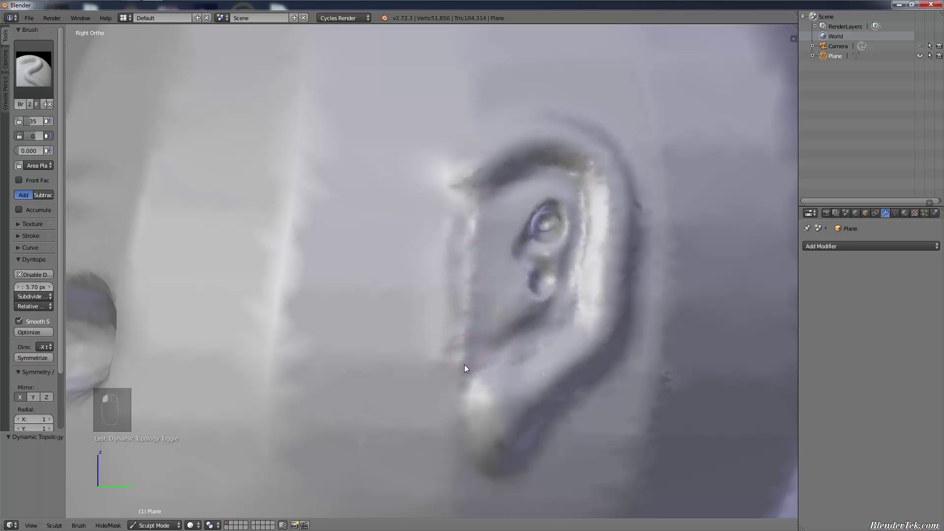
Step: Carve a groove around the earlobe and the back of the ear's outer rim
{"action": "left_click_drag", "start_coordinate": [464, 364], "coordinate": [467, 429], "text": "ctrl"}
{"action": "left_click_drag", "start_coordinate": [585, 375], "coordinate": [556, 114], "text": "ctrl"}
{"action": "scroll", "coordinate": [412, 264], "scroll_direction": "down", "scroll_amount": 7}
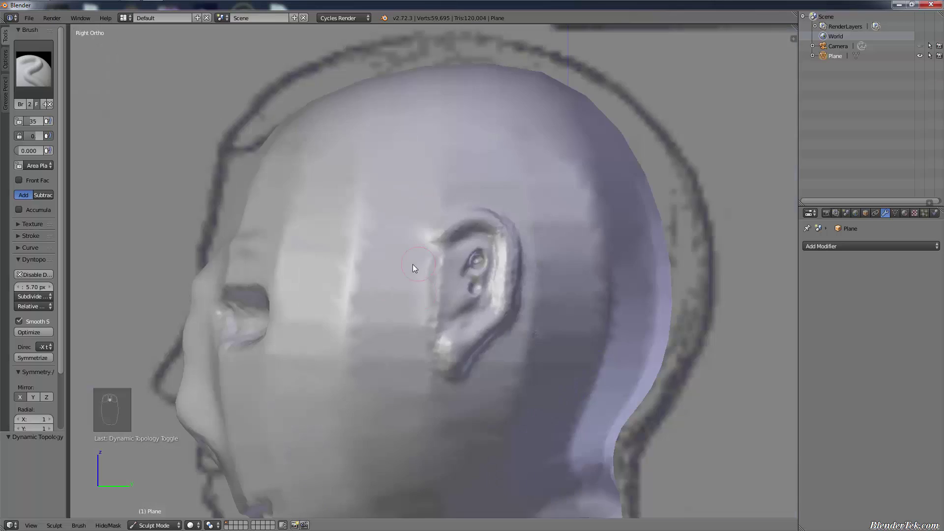
Step: Smooth the nose bridge, eye areas and mouth with the Smooth brush
{"action": "mouse_move", "coordinate": [412, 264]}
{"action": "middle_mouse_down"}
{"action": "mouse_move", "coordinate": [600, 276]}
{"action": "mouse_move", "coordinate": [434, 302]}
{"action": "middle_mouse_up"}
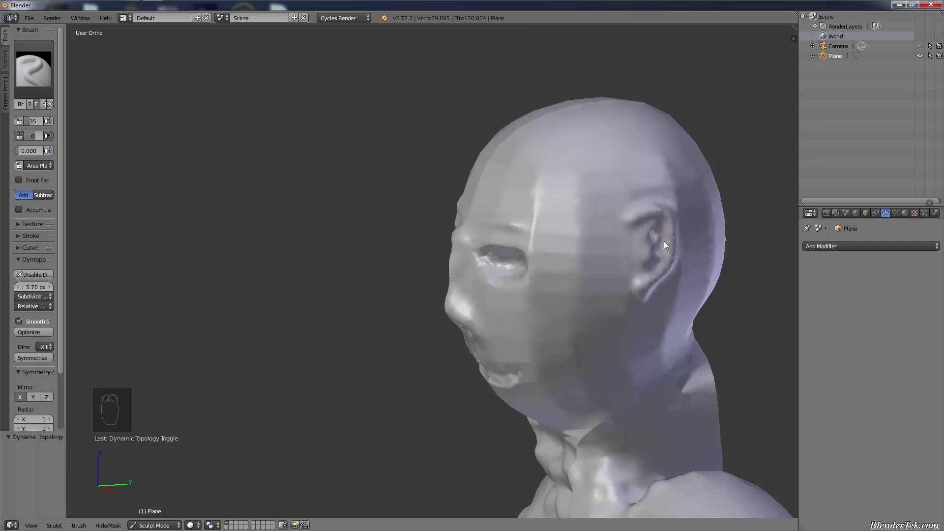
{"action": "middle_click_drag", "start_coordinate": [406, 277], "coordinate": [477, 287]}
{"action": "left_click", "coordinate": [39, 67]}
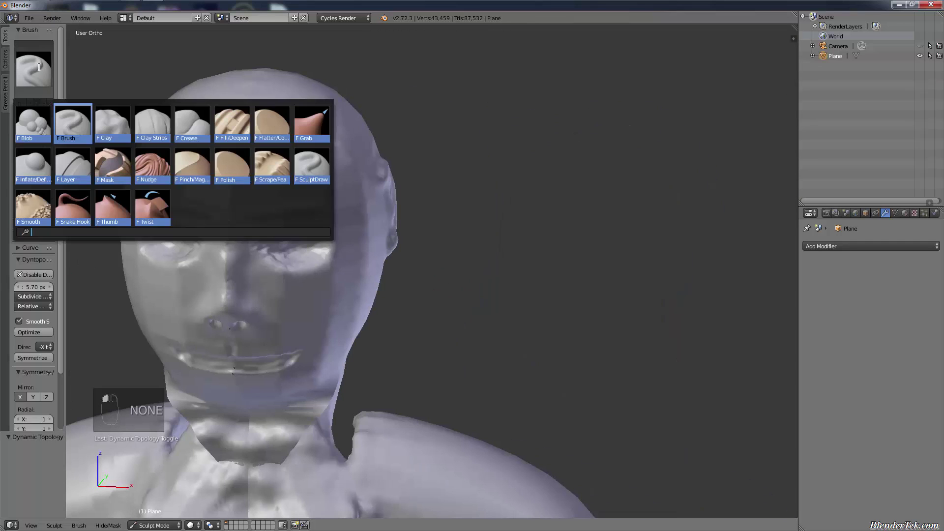
{"action": "left_click", "coordinate": [34, 209]}
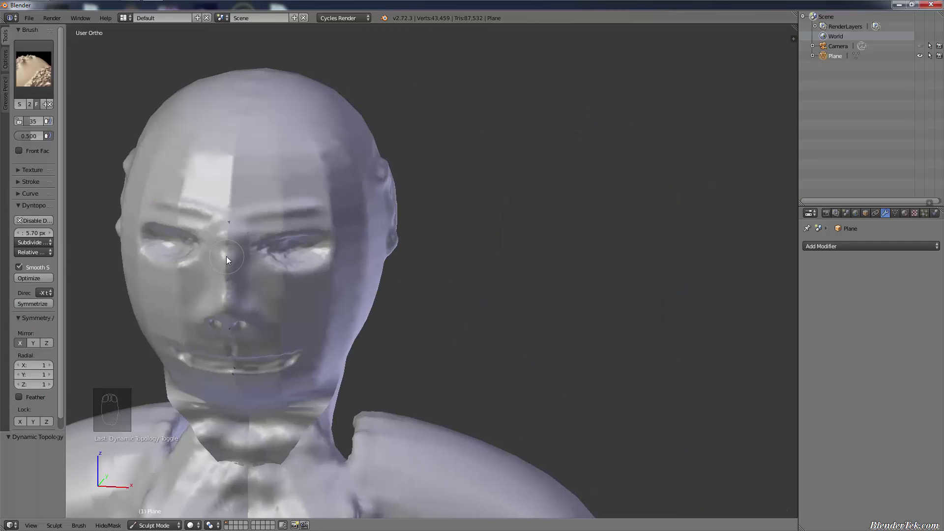
{"action": "left_click_drag", "start_coordinate": [228, 238], "coordinate": [225, 236]}
{"action": "left_click_drag", "start_coordinate": [147, 240], "coordinate": [157, 254]}
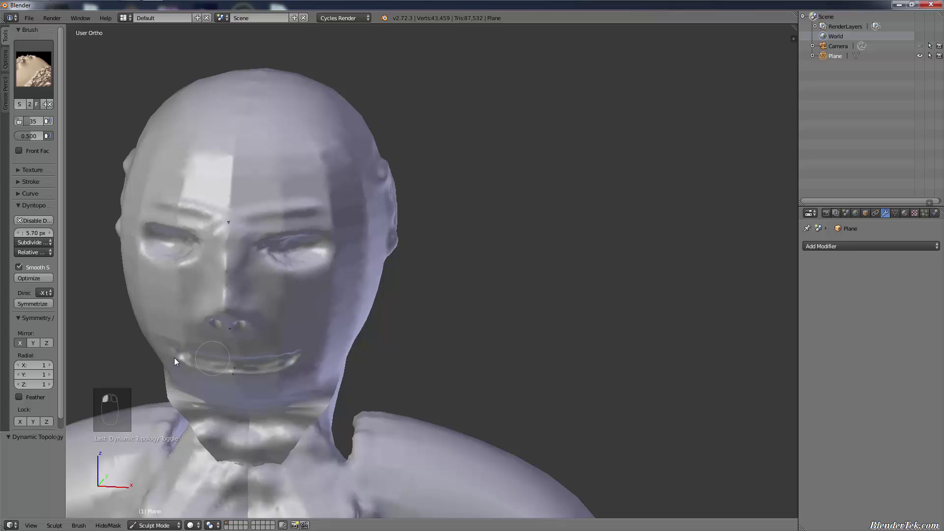
Step: Smooth the neck below the jaw and the side of the head
{"action": "right_click", "coordinate": [251, 422]}
{"action": "left_click", "coordinate": [237, 429]}
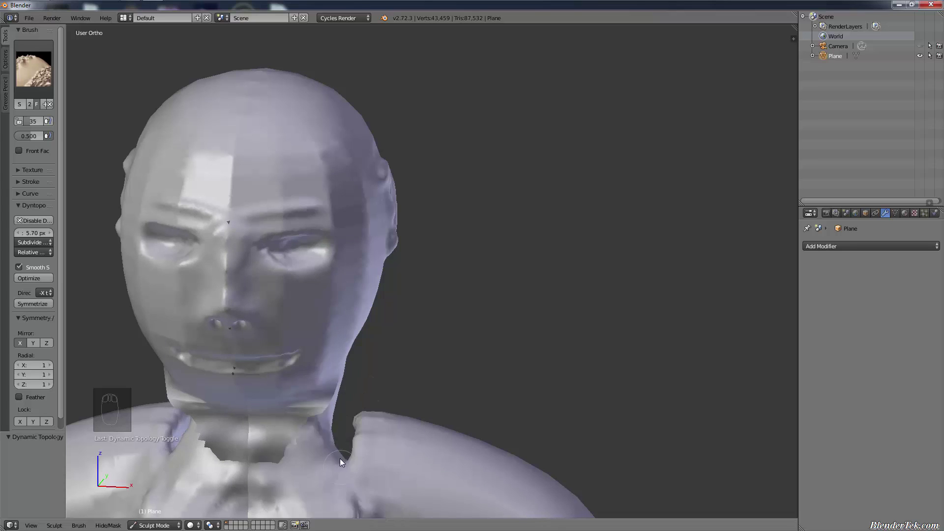
{"action": "left_click_drag", "start_coordinate": [345, 456], "coordinate": [363, 418]}
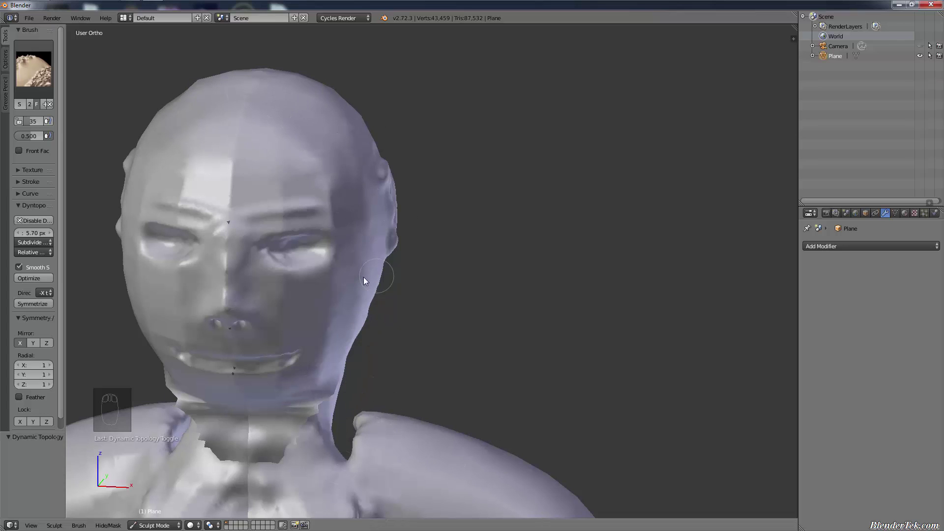
Step: Switch to Object Mode in front view and place the 3D cursor in the eye socket on the +X side
{"action": "middle_click_drag", "start_coordinate": [308, 285], "coordinate": [417, 274], "text": "shift"}
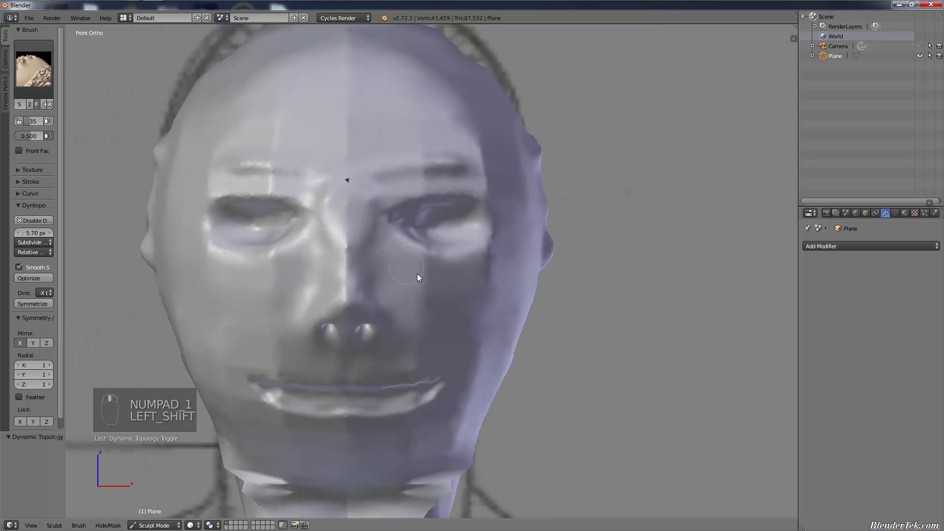
{"action": "key", "text": "Tab"}
{"action": "key", "text": "Tab"}
{"action": "key", "text": "Tab"}
{"action": "key", "text": "Tab"}
{"action": "key", "text": "Tab"}
{"action": "left_click", "coordinate": [143, 525]}
{"action": "left_click", "coordinate": [141, 514]}
{"action": "left_click", "coordinate": [444, 229]}
{"action": "key", "text": "ctrl+a"}
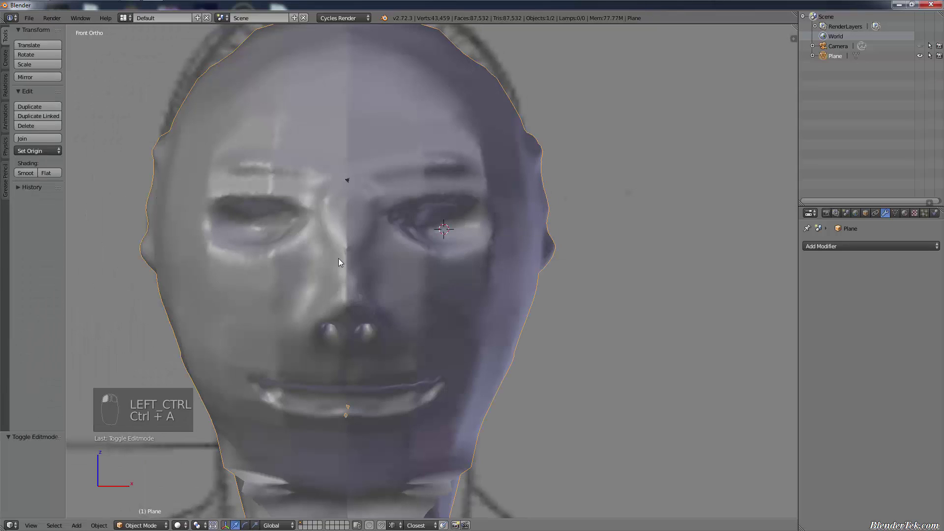
Step: Add a UV sphere, move it -0.537 along X and bring it forward along Y out of the head
{"action": "key", "text": "shift+a"}
{"action": "mouse_move", "coordinate": [347, 242]}
{"action": "left_click", "coordinate": [424, 262]}
{"action": "key", "text": "g"}
{"action": "key", "text": "x"}
{"action": "left_click", "coordinate": [467, 248]}
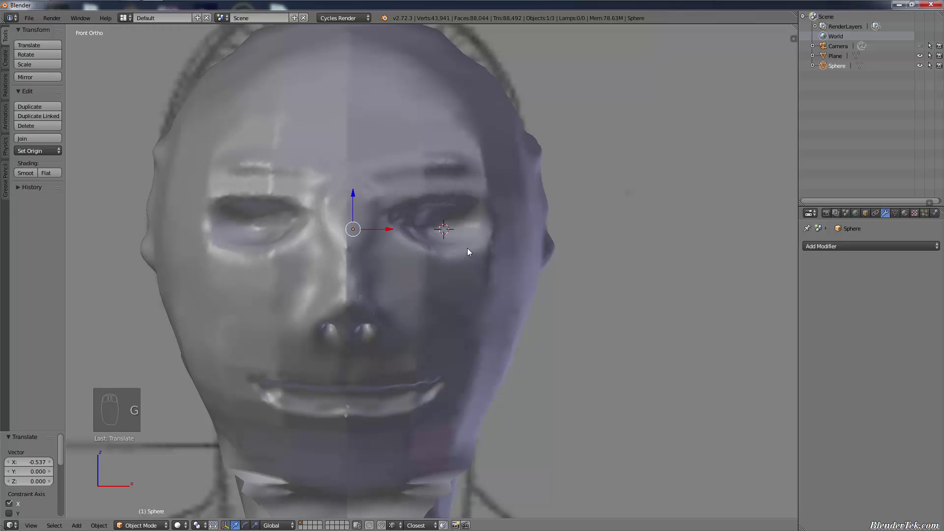
{"action": "key", "text": "g"}
{"action": "key", "text": "y"}
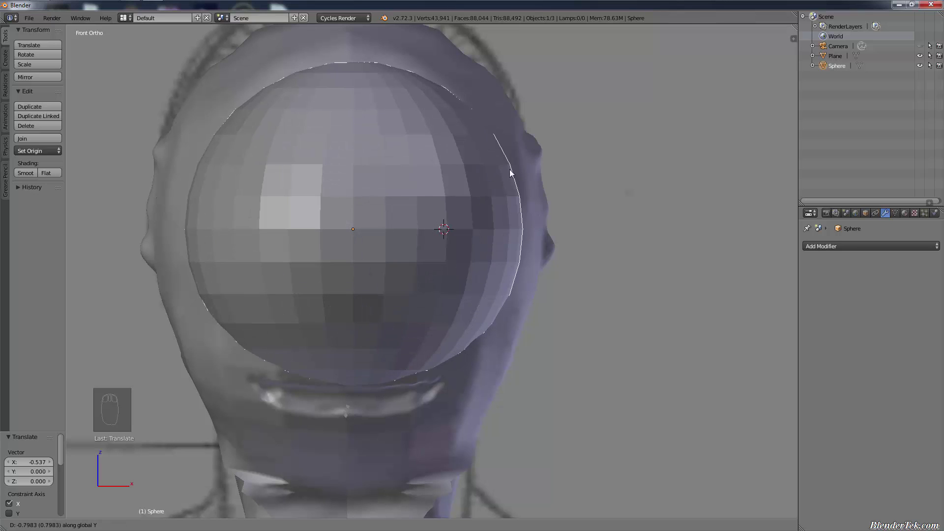
{"action": "left_click", "coordinate": [510, 172]}
Step: Shrink the sphere to eyeball size and slide it along X into the eye socket, with a final scale of 0.543
{"action": "key", "text": "s"}
{"action": "left_click", "coordinate": [397, 257]}
{"action": "key", "text": "g"}
{"action": "key", "text": "x"}
{"action": "left_click", "coordinate": [473, 265]}
{"action": "key", "text": "s"}
{"action": "left_click", "coordinate": [476, 266]}
Step: Duplicate the eyeball and move the copy -0.911 along X into the opposite eye socket
{"action": "key", "text": "shift+d"}
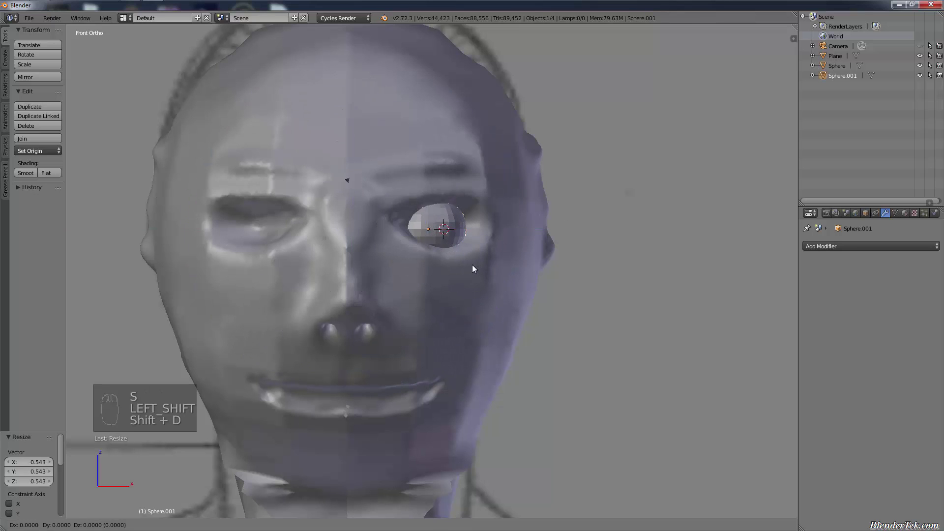
{"action": "key", "text": "x"}
{"action": "left_click", "coordinate": [311, 277]}
{"action": "key", "text": "z"}
{"action": "key", "text": "z"}
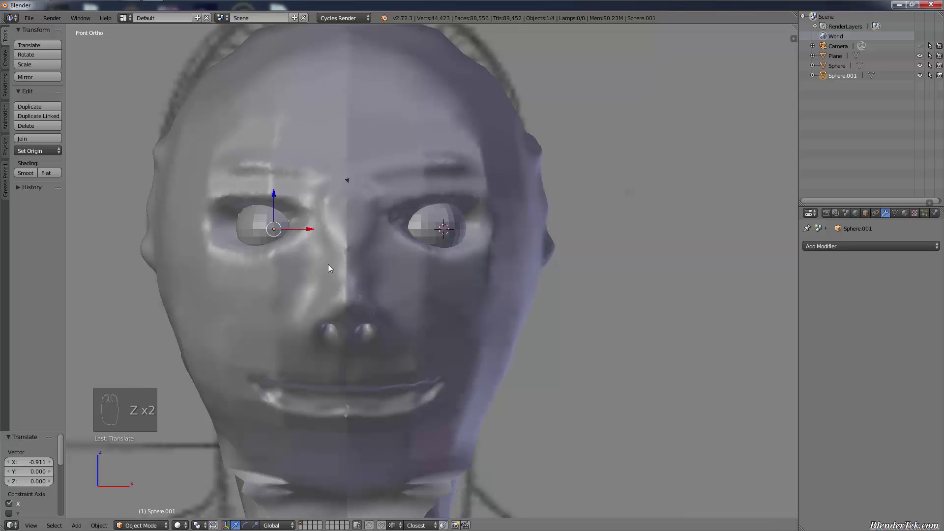
Step: Apply smooth shading to both eyeballs
{"action": "left_click", "coordinate": [24, 175]}
{"action": "right_click", "coordinate": [419, 223]}
{"action": "left_click", "coordinate": [25, 174]}
{"action": "scroll", "coordinate": [448, 224], "scroll_direction": "up", "scroll_amount": 13}
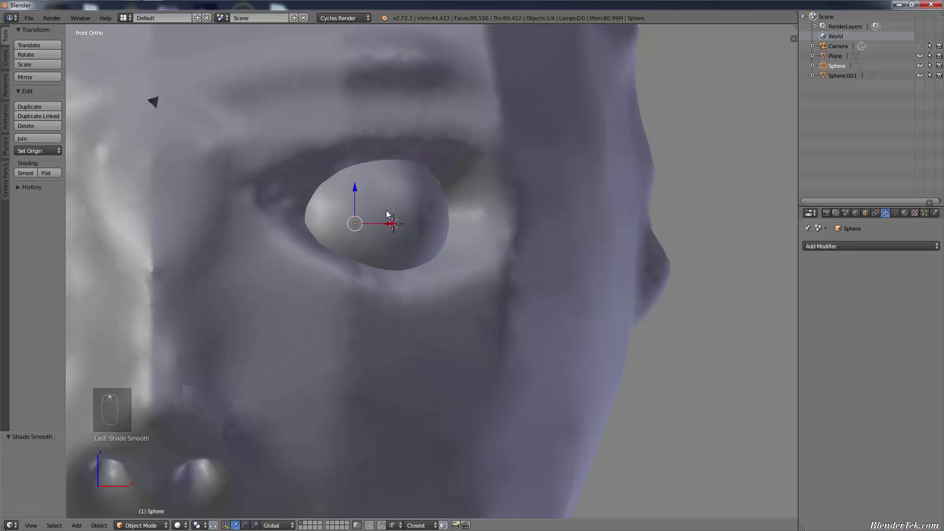
Step: Join both eyeballs into the head mesh and return to Sculpt Mode
{"action": "left_click", "coordinate": [838, 76], "text": "shift"}
{"action": "left_click", "coordinate": [835, 57], "text": "shift"}
{"action": "key", "text": "ctrl+j"}
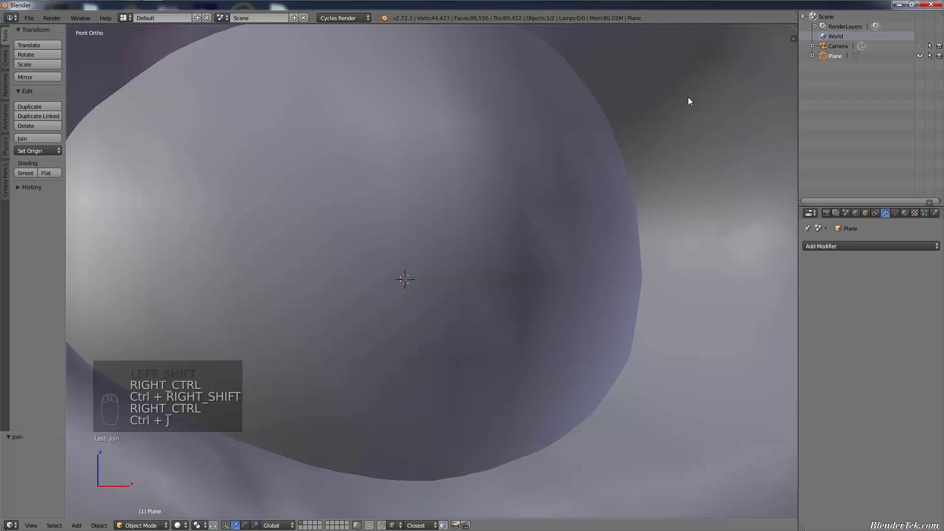
{"action": "left_click", "coordinate": [141, 525]}
{"action": "left_click", "coordinate": [154, 496]}
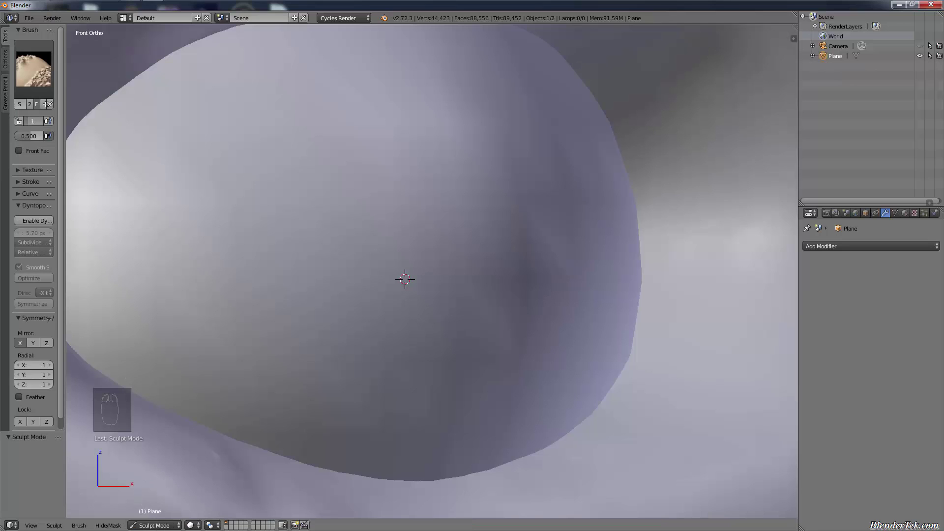
Step: Try Draw brush strokes across the eyeball surface with dynamic topology enabled
{"action": "key", "text": "x"}
{"action": "mouse_move", "coordinate": [498, 177]}
{"action": "left_mouse_down"}
{"action": "mouse_move", "coordinate": [521, 228]}
{"action": "mouse_move", "coordinate": [522, 276]}
{"action": "left_mouse_up"}
{"action": "left_click", "coordinate": [39, 276]}
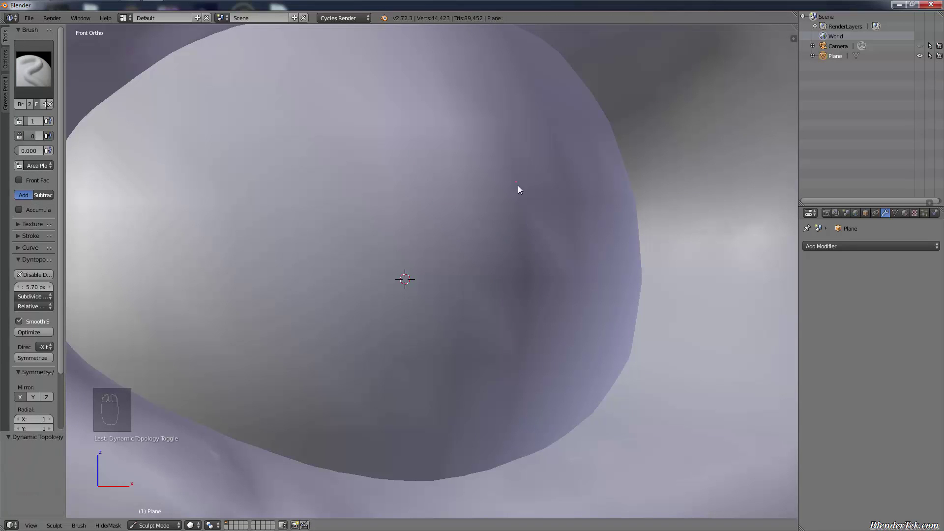
{"action": "left_click_drag", "start_coordinate": [517, 186], "coordinate": [507, 341]}
{"action": "mouse_move", "coordinate": [518, 199]}
{"action": "left_mouse_down"}
{"action": "mouse_move", "coordinate": [236, 234]}
{"action": "mouse_move", "coordinate": [239, 146]}
{"action": "mouse_move", "coordinate": [235, 266]}
{"action": "left_mouse_up"}
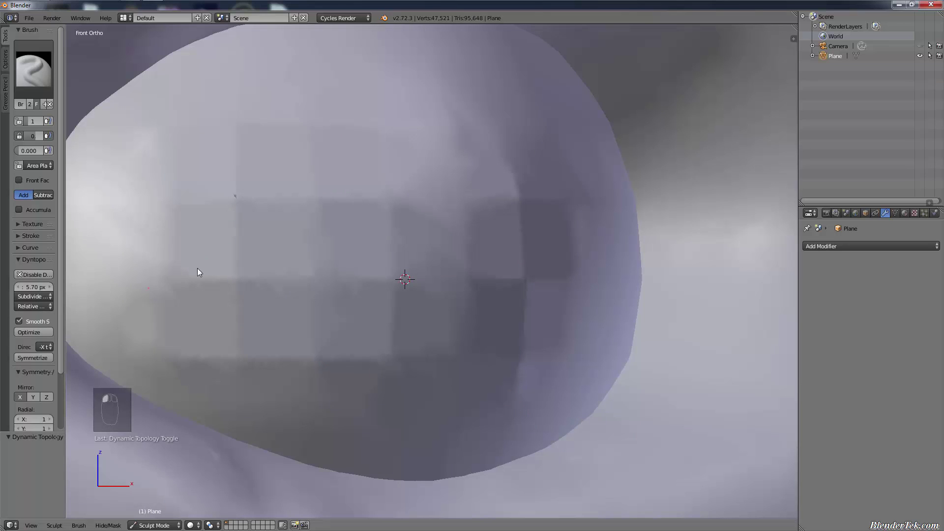
Step: Undo the dynamic topology strokes on the eyeball
{"action": "key", "text": "ctrl+alt+z"}
{"action": "key", "text": "ctrl+alt+z"}
{"action": "key", "text": "ctrl+z"}
{"action": "key", "text": "ctrl+z"}
{"action": "key", "text": "ctrl+z"}
{"action": "key", "text": "ctrl+z"}
{"action": "key", "text": "ctrl+z"}
{"action": "key", "text": "ctrl+z"}
{"action": "key", "text": "ctrl+z"}
{"action": "key", "text": "ctrl+z"}
{"action": "key", "text": "ctrl+z"}
{"action": "key", "text": "ctrl+z"}
{"action": "key", "text": "ctrl+z"}
{"action": "key", "text": "ctrl+z"}
{"action": "key", "text": "ctrl+z"}
{"action": "key", "text": "ctrl+z"}
{"action": "key", "text": "ctrl+z"}
{"action": "key", "text": "ctrl+z"}
{"action": "key", "text": "ctrl+z"}
{"action": "key", "text": "ctrl+z"}
{"action": "key", "text": "ctrl+z"}
{"action": "key", "text": "ctrl+z"}
{"action": "key", "text": "ctrl+z"}
{"action": "key", "text": "ctrl+z"}
{"action": "key", "text": "ctrl+z"}
{"action": "key", "text": "ctrl+z"}
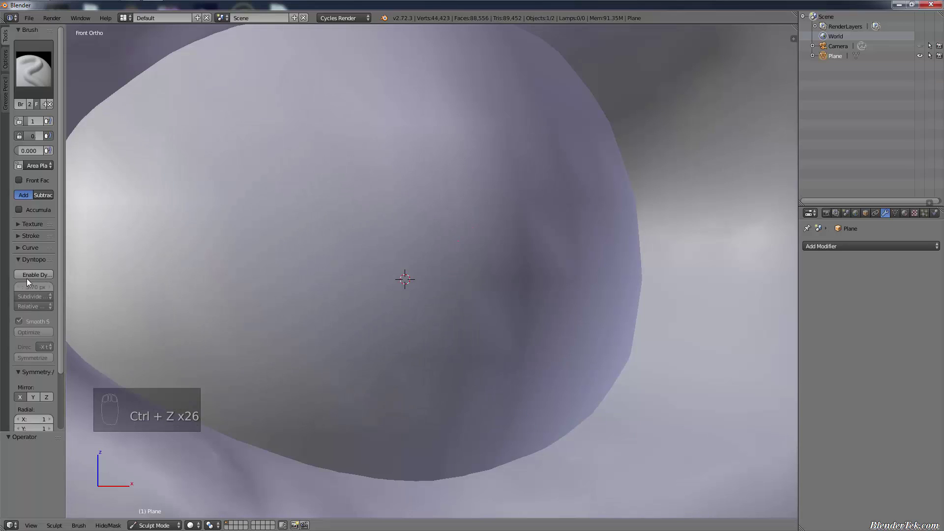
Step: Step back and forth through the edit history while switching between Object Mode and Sculpt Mode
{"action": "key", "text": "ctrl+alt+z"}
{"action": "key", "text": "ctrl+alt+z"}
{"action": "key", "text": "ctrl+shift+z"}
{"action": "key", "text": "ctrl+shift+z"}
{"action": "key", "text": "ctrl+shift+z"}
{"action": "key", "text": "ctrl+shift+z"}
{"action": "key", "text": "ctrl+shift+z"}
{"action": "key", "text": "ctrl+shift+z"}
{"action": "key", "text": "ctrl+shift+z"}
{"action": "key", "text": "ctrl+shift+z"}
{"action": "key", "text": "ctrl+shift+z"}
{"action": "key", "text": "ctrl+shift+z"}
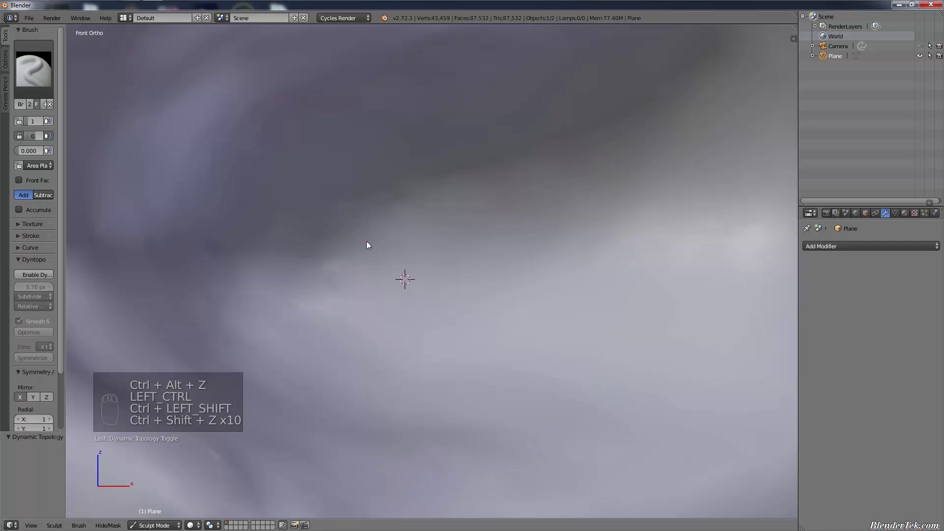
{"action": "key", "text": "ctrl+shift+z"}
{"action": "key", "text": "ctrl+shift+z"}
{"action": "key", "text": "ctrl+shift+z"}
{"action": "key", "text": "ctrl+shift+z"}
{"action": "key", "text": "ctrl+shift+z"}
{"action": "key", "text": "ctrl+shift+z"}
{"action": "left_click", "coordinate": [155, 525]}
{"action": "left_click", "coordinate": [155, 515]}
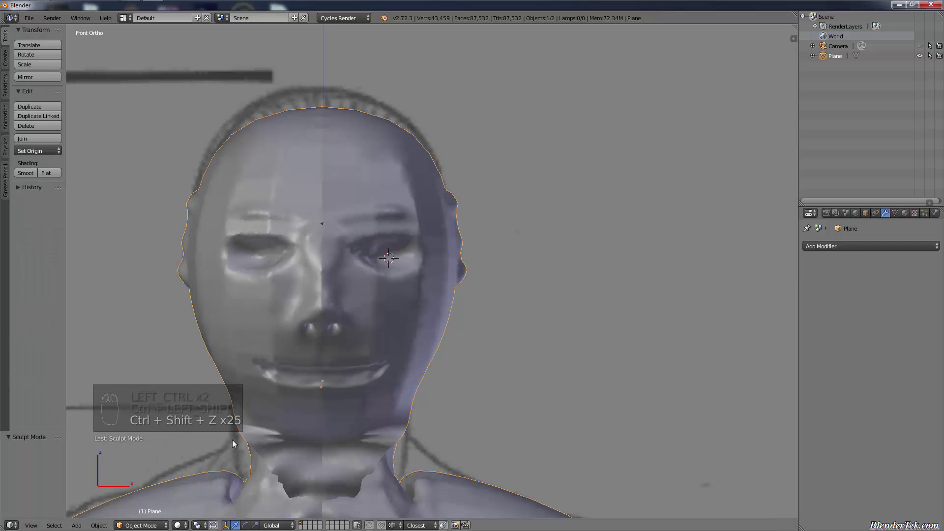
{"action": "left_click", "coordinate": [156, 525]}
{"action": "left_click", "coordinate": [163, 503]}
{"action": "key", "text": "ctrl+shift+z"}
{"action": "key", "text": "ctrl+shift+z"}
{"action": "key", "text": "ctrl+shift+z"}
{"action": "key", "text": "ctrl+shift+z"}
{"action": "key", "text": "ctrl+shift+z"}
{"action": "key", "text": "ctrl+shift+z"}
{"action": "key", "text": "ctrl+z"}
{"action": "key", "text": "ctrl+z"}
{"action": "key", "text": "ctrl+z"}
{"action": "key", "text": "ctrl+z"}
{"action": "key", "text": "ctrl+z"}
{"action": "key", "text": "ctrl+z"}
{"action": "key", "text": "ctrl+z"}
{"action": "left_click", "coordinate": [153, 525]}
{"action": "left_click", "coordinate": [156, 514]}
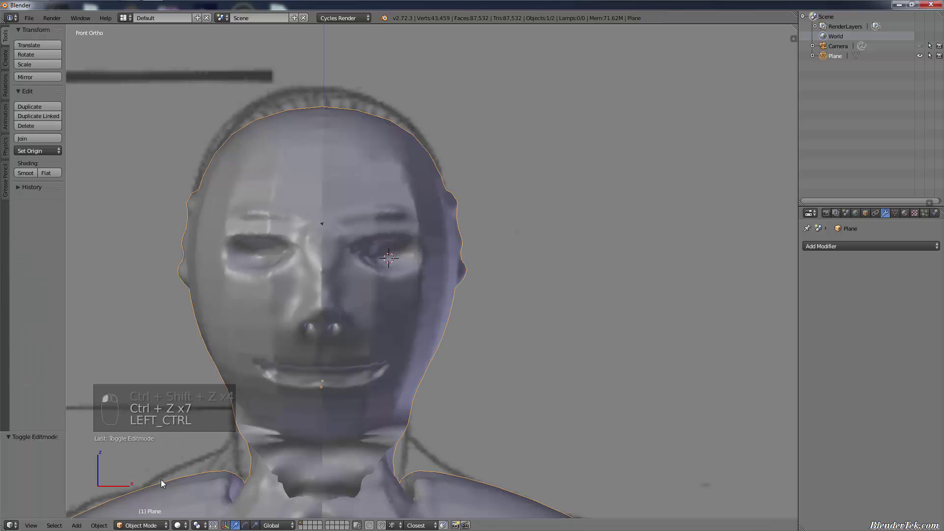
Step: Restore the head mesh with its joined eyeballs from the edit history and return to Sculpt Mode
{"action": "key", "text": "ctrl+z"}
{"action": "key", "text": "ctrl+z"}
{"action": "key", "text": "ctrl+z"}
{"action": "key", "text": "ctrl+z"}
{"action": "key", "text": "ctrl+shift+z"}
{"action": "scroll", "coordinate": [340, 199], "scroll_direction": "up", "scroll_amount": 4}
{"action": "left_click", "coordinate": [147, 526]}
{"action": "left_click", "coordinate": [155, 491]}
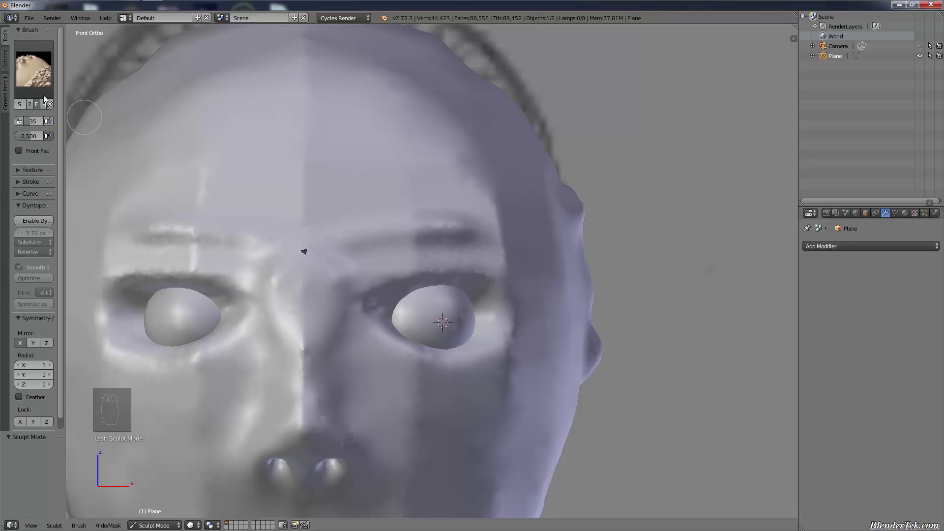
Step: Reshape the eyeball surfaces and flatten the brow ridges and nose bridge with the Polish brush
{"action": "left_click", "coordinate": [22, 91]}
{"action": "left_click", "coordinate": [232, 165]}
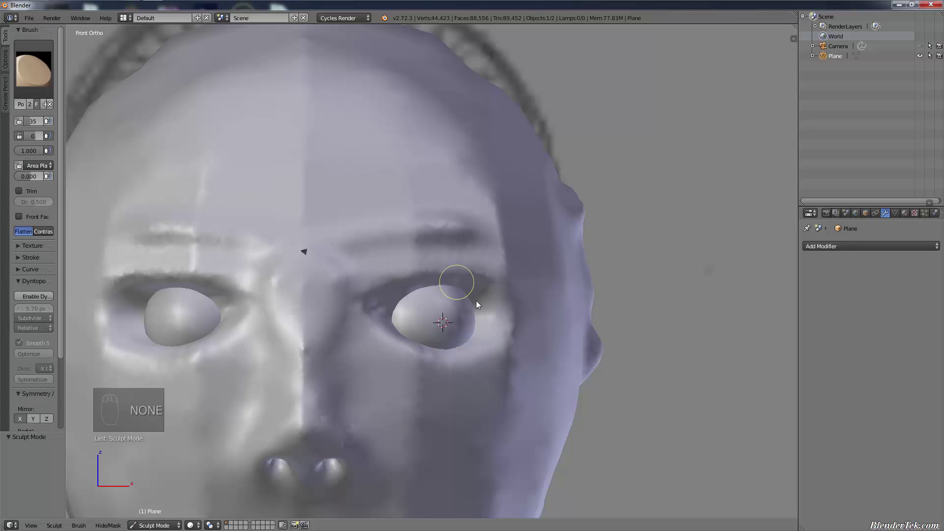
{"action": "mouse_move", "coordinate": [443, 310]}
{"action": "left_mouse_down"}
{"action": "mouse_move", "coordinate": [408, 309]}
{"action": "mouse_move", "coordinate": [467, 321]}
{"action": "mouse_move", "coordinate": [480, 311]}
{"action": "mouse_move", "coordinate": [473, 330]}
{"action": "mouse_move", "coordinate": [449, 345]}
{"action": "mouse_move", "coordinate": [445, 324]}
{"action": "mouse_move", "coordinate": [462, 295]}
{"action": "left_mouse_up"}
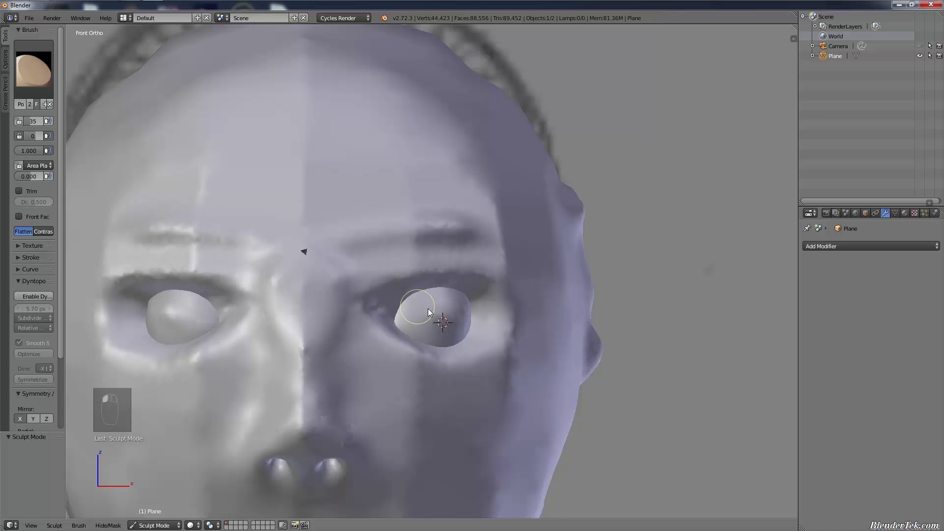
{"action": "mouse_move", "coordinate": [404, 296]}
{"action": "left_mouse_down", "text": "ctrl"}
{"action": "mouse_move", "coordinate": [387, 319]}
{"action": "mouse_move", "coordinate": [402, 313]}
{"action": "mouse_move", "coordinate": [394, 315]}
{"action": "left_mouse_up", "text": "ctrl"}
{"action": "left_click", "coordinate": [477, 316], "text": "ctrl"}
{"action": "left_click_drag", "start_coordinate": [479, 316], "coordinate": [423, 297], "text": "ctrl"}
{"action": "mouse_move", "coordinate": [430, 240]}
{"action": "left_mouse_down"}
{"action": "mouse_move", "coordinate": [418, 234]}
{"action": "mouse_move", "coordinate": [426, 226]}
{"action": "left_mouse_up"}
{"action": "mouse_move", "coordinate": [278, 290]}
{"action": "left_mouse_down"}
{"action": "mouse_move", "coordinate": [272, 344]}
{"action": "mouse_move", "coordinate": [273, 291]}
{"action": "left_mouse_up"}
Step: Crease the sides of the nose, the inner eye corners and the area around the nostrils with the Crease brush
{"action": "left_click", "coordinate": [50, 104]}
{"action": "left_click", "coordinate": [35, 71]}
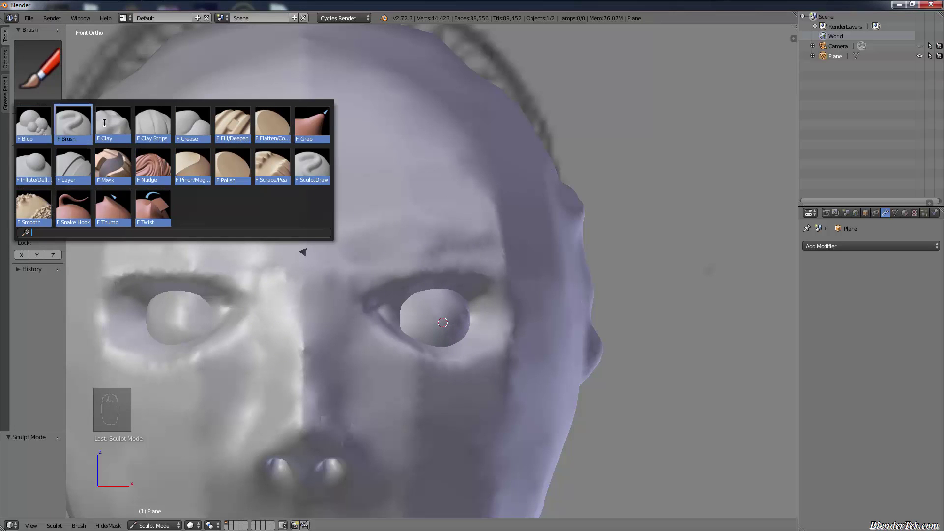
{"action": "left_click", "coordinate": [190, 129]}
{"action": "left_click_drag", "start_coordinate": [336, 315], "coordinate": [350, 401]}
{"action": "mouse_move", "coordinate": [343, 304]}
{"action": "left_mouse_down"}
{"action": "mouse_move", "coordinate": [359, 408]}
{"action": "mouse_move", "coordinate": [367, 300]}
{"action": "mouse_move", "coordinate": [389, 316]}
{"action": "mouse_move", "coordinate": [405, 300]}
{"action": "left_mouse_up"}
{"action": "mouse_move", "coordinate": [356, 492]}
{"action": "left_mouse_down"}
{"action": "mouse_move", "coordinate": [370, 462]}
{"action": "mouse_move", "coordinate": [361, 415]}
{"action": "left_mouse_up"}
{"action": "left_click_drag", "start_coordinate": [376, 457], "coordinate": [356, 407]}
{"action": "left_click_drag", "start_coordinate": [337, 493], "coordinate": [338, 479]}
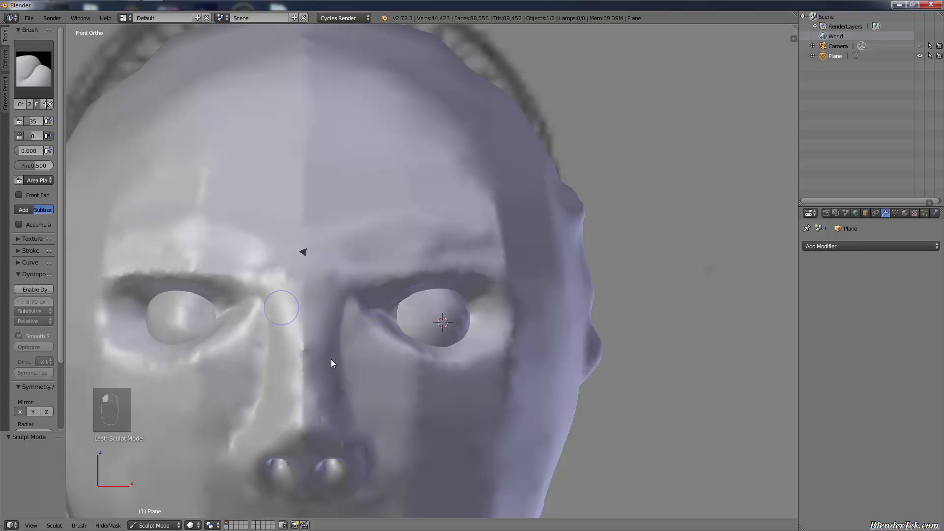
Step: Crease the groove above the upper lip and the mouth line, and build up both lips with the Draw brush
{"action": "middle_click_drag", "start_coordinate": [342, 457], "coordinate": [417, 284], "text": "shift"}
{"action": "mouse_move", "coordinate": [375, 363]}
{"action": "left_mouse_down"}
{"action": "mouse_move", "coordinate": [379, 370]}
{"action": "mouse_move", "coordinate": [381, 356]}
{"action": "left_mouse_up"}
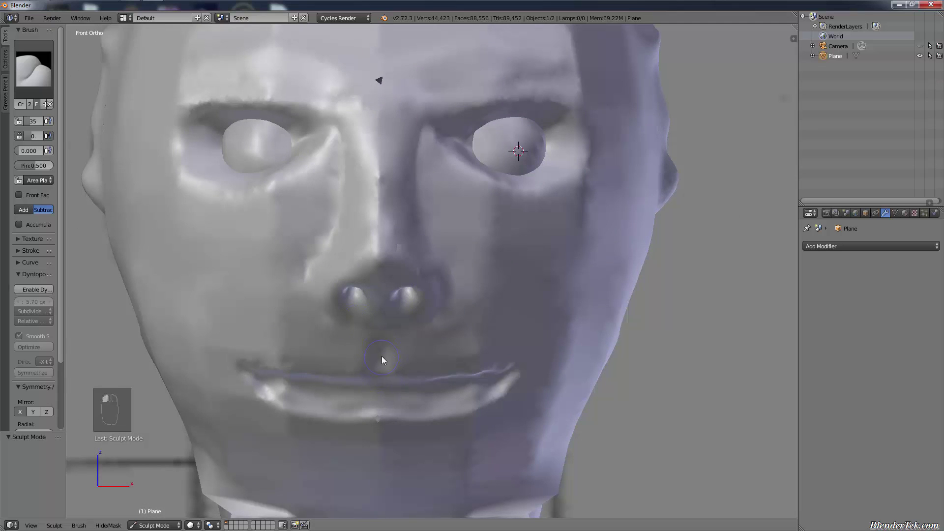
{"action": "left_click_drag", "start_coordinate": [523, 358], "coordinate": [377, 377]}
{"action": "key", "text": "x"}
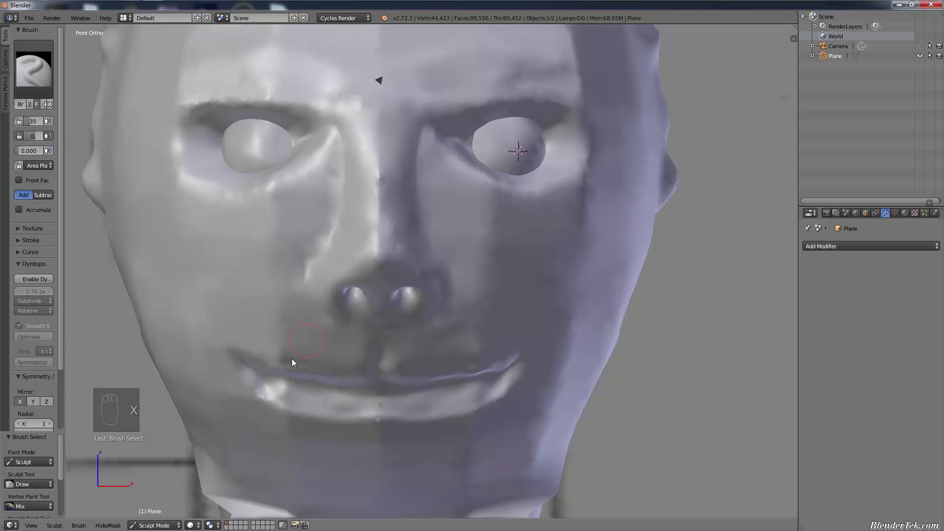
{"action": "mouse_move", "coordinate": [289, 355]}
{"action": "left_mouse_down"}
{"action": "mouse_move", "coordinate": [217, 337]}
{"action": "mouse_move", "coordinate": [520, 351]}
{"action": "mouse_move", "coordinate": [362, 417]}
{"action": "mouse_move", "coordinate": [225, 376]}
{"action": "mouse_move", "coordinate": [513, 389]}
{"action": "mouse_move", "coordinate": [544, 373]}
{"action": "left_mouse_up"}
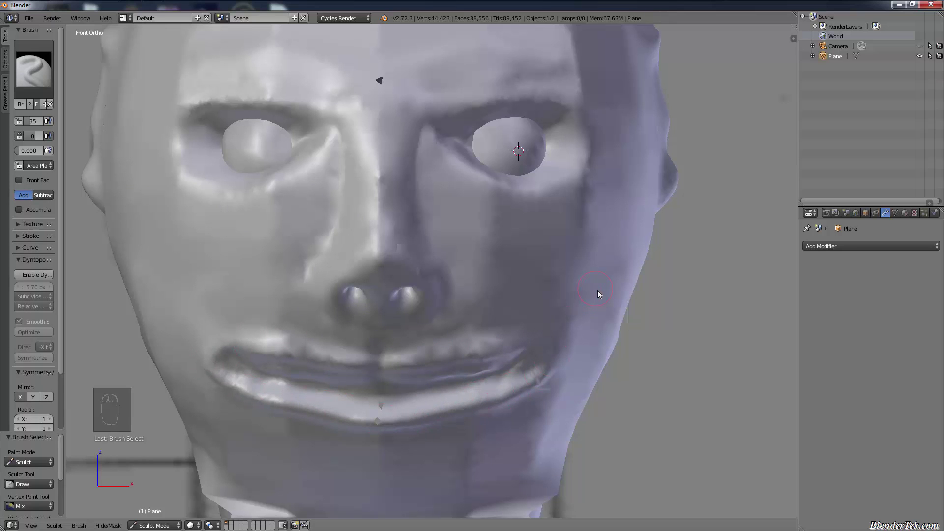
Step: Switch the sculpted figure to Object Mode and apply the Quick Fur effect to it
{"action": "scroll", "coordinate": [597, 290], "scroll_direction": "down", "scroll_amount": 3}
{"action": "scroll", "coordinate": [620, 268], "scroll_direction": "down", "scroll_amount": 5}
{"action": "middle_click_drag", "start_coordinate": [673, 323], "coordinate": [645, 311]}
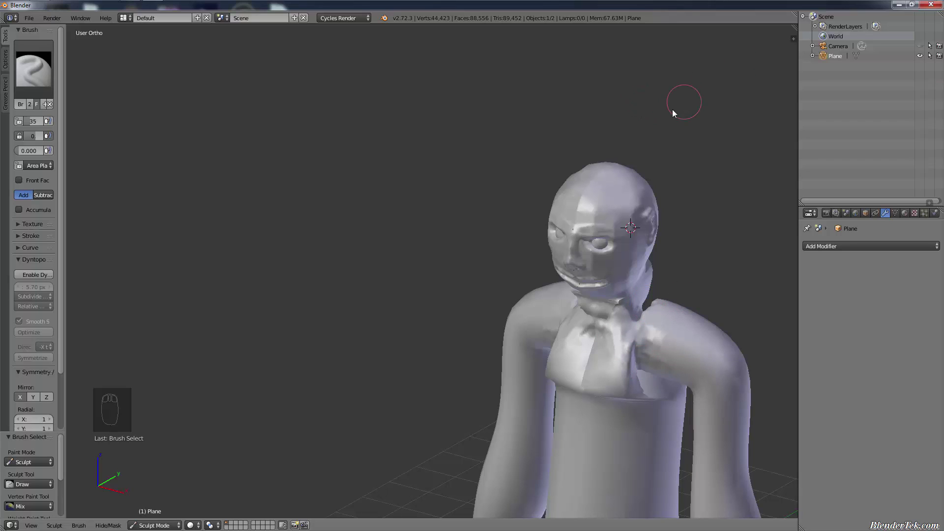
{"action": "left_click", "coordinate": [152, 525]}
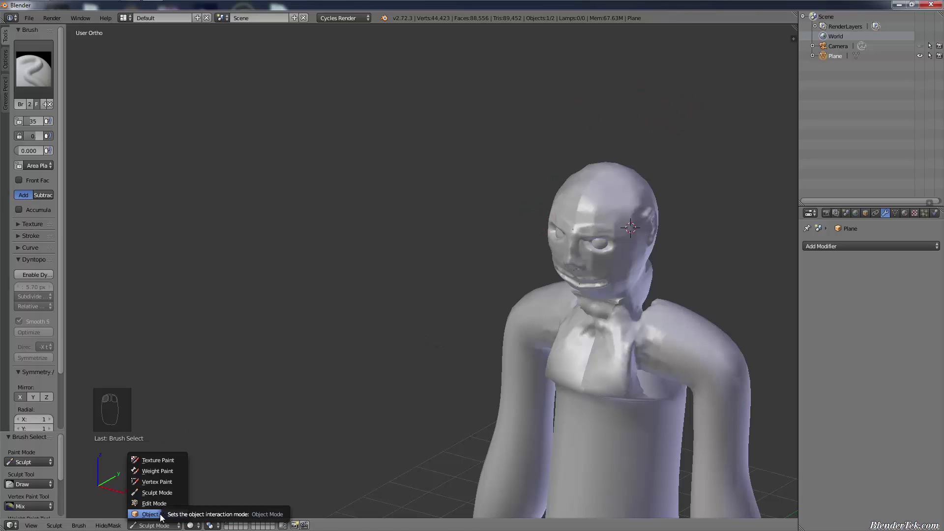
{"action": "left_click", "coordinate": [158, 514]}
{"action": "middle_click_drag", "start_coordinate": [713, 232], "coordinate": [543, 298], "text": "shift"}
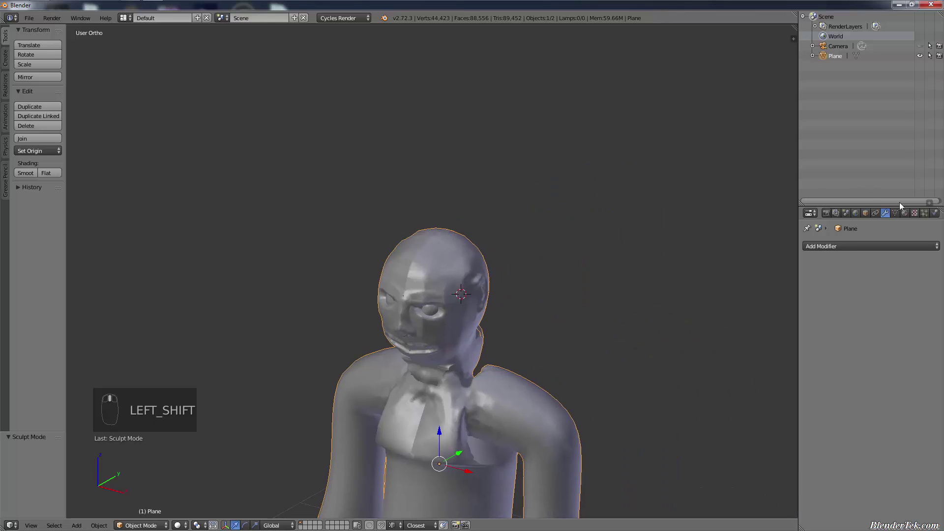
{"action": "left_click", "coordinate": [108, 526]}
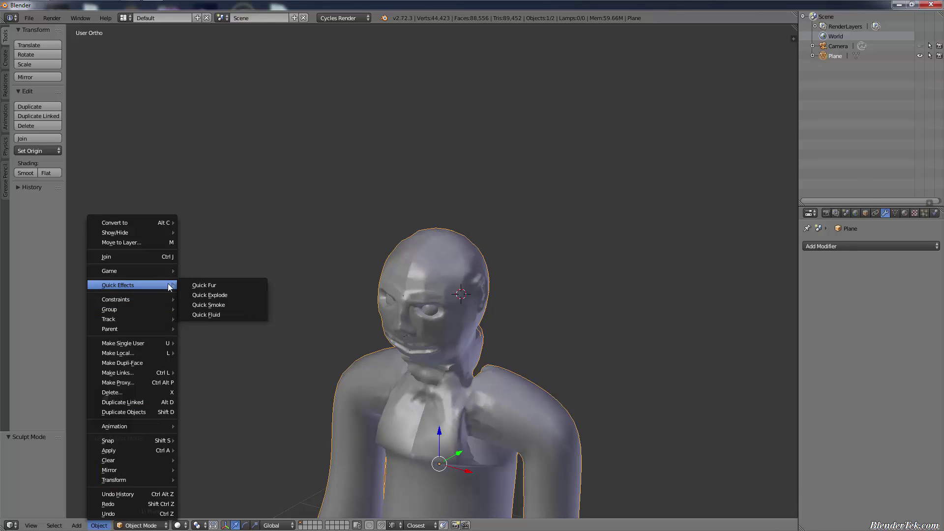
{"action": "left_click", "coordinate": [183, 285]}
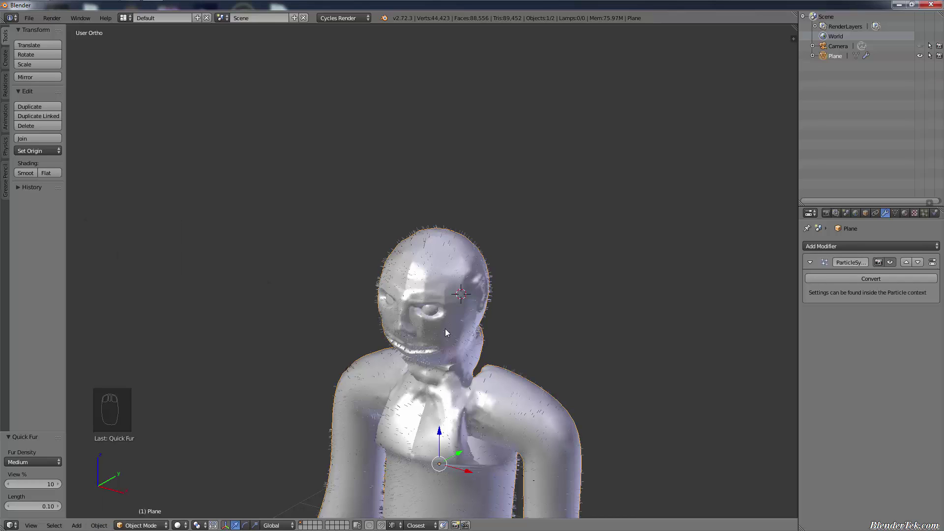
Step: Try a longer hair length for the figure's fur particle system and undo the length change
{"action": "left_click", "coordinate": [925, 213]}
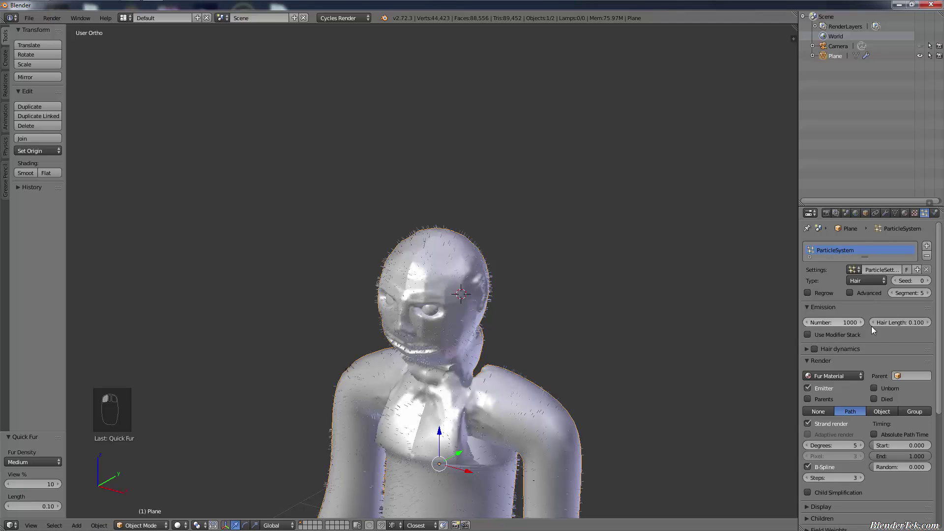
{"action": "left_click_drag", "start_coordinate": [896, 319], "coordinate": [942, 319]}
{"action": "middle_click_drag", "start_coordinate": [570, 251], "coordinate": [623, 198], "text": "shift"}
{"action": "scroll", "coordinate": [591, 145], "scroll_direction": "down", "scroll_amount": 3}
{"action": "scroll", "coordinate": [622, 157], "scroll_direction": "down", "scroll_amount": 2}
{"action": "scroll", "coordinate": [604, 141], "scroll_direction": "up", "scroll_amount": 3}
{"action": "middle_click_drag", "start_coordinate": [602, 144], "coordinate": [600, 112]}
{"action": "key", "text": "ctrl+z"}
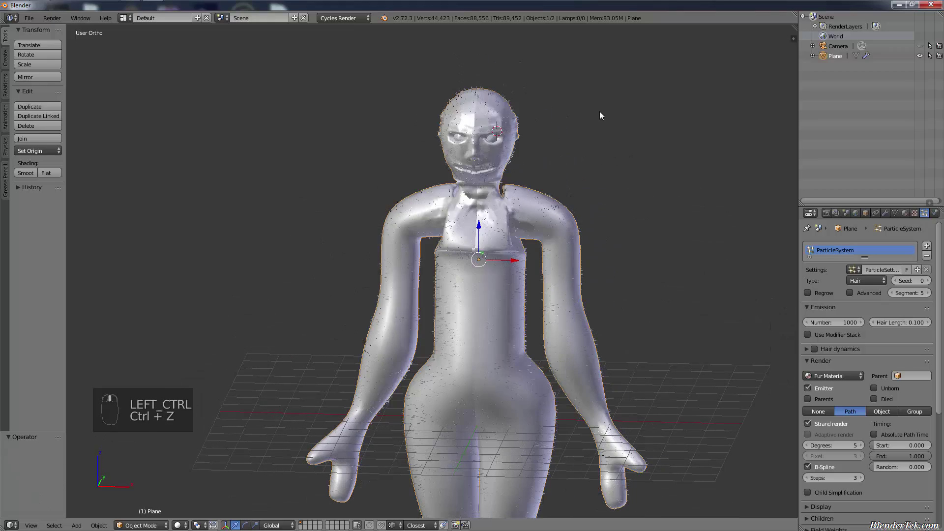